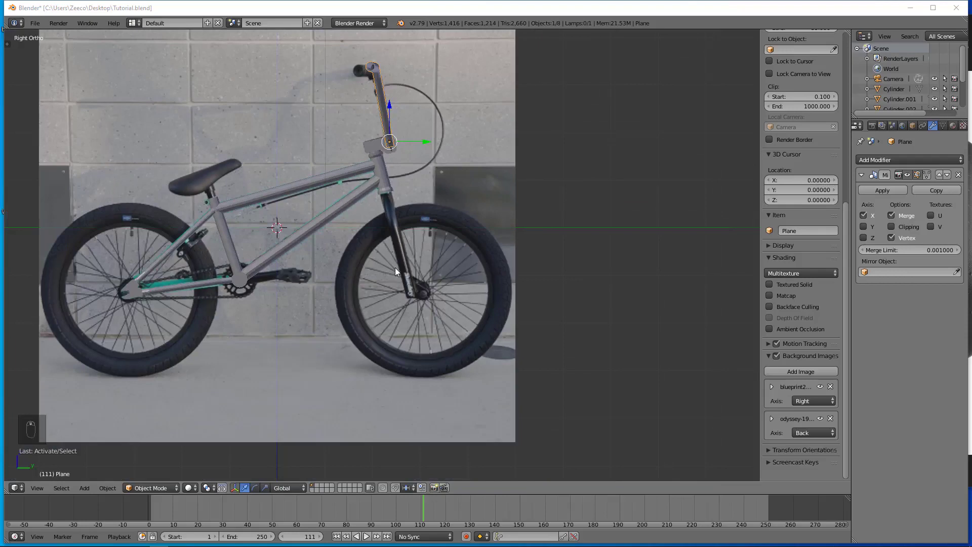
Examine the handlebar and stem model from several angles, and the front fork in the side-view reference photo
{"action": "middle_click_drag", "start_coordinate": [398, 284], "coordinate": [444, 168]}
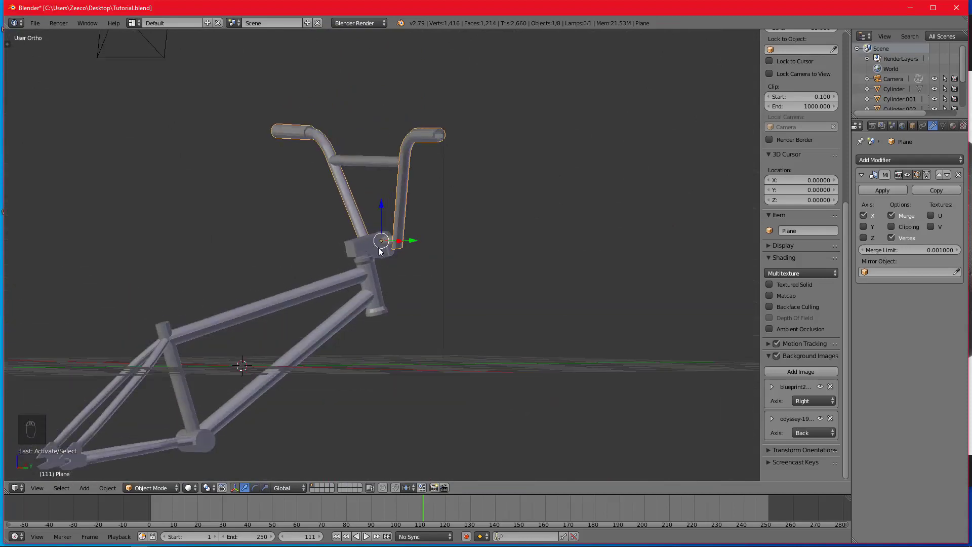
{"action": "middle_click_drag", "start_coordinate": [388, 243], "coordinate": [329, 241]}
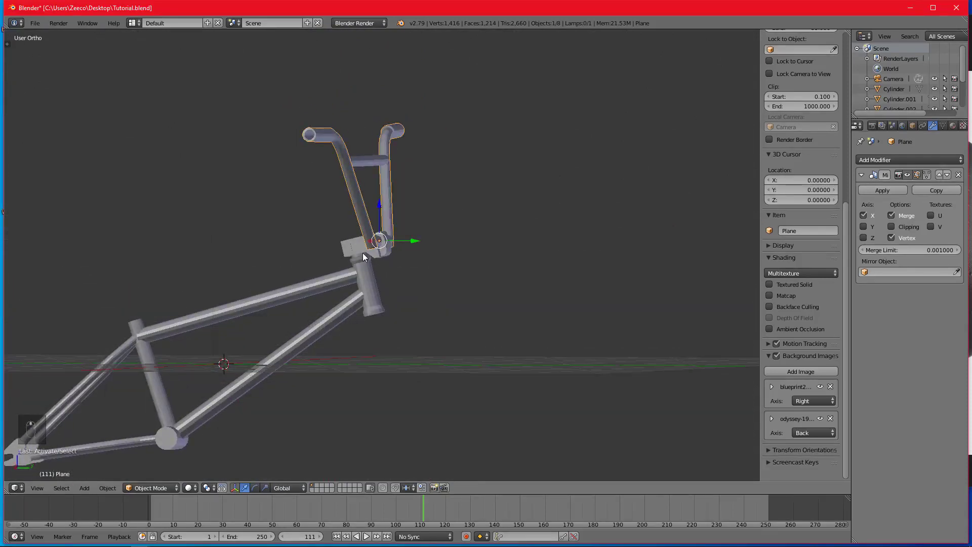
{"action": "key", "text": "KP_3"}
{"action": "scroll", "coordinate": [370, 280], "scroll_direction": "down", "scroll_amount": 5, "text": "shift"}
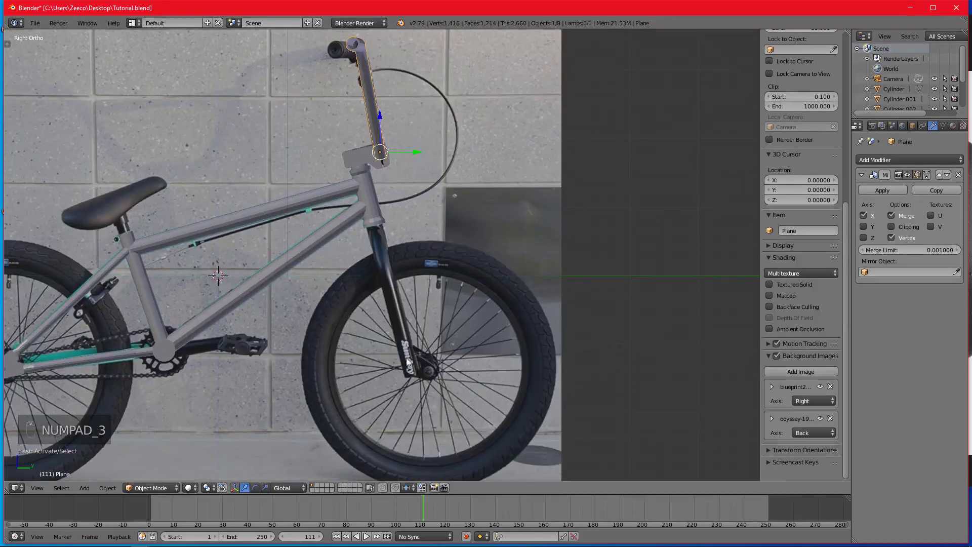
{"action": "scroll", "coordinate": [418, 304], "scroll_direction": "down", "scroll_amount": 2, "text": "shift"}
{"action": "scroll", "coordinate": [425, 278], "scroll_direction": "up", "scroll_amount": 7}
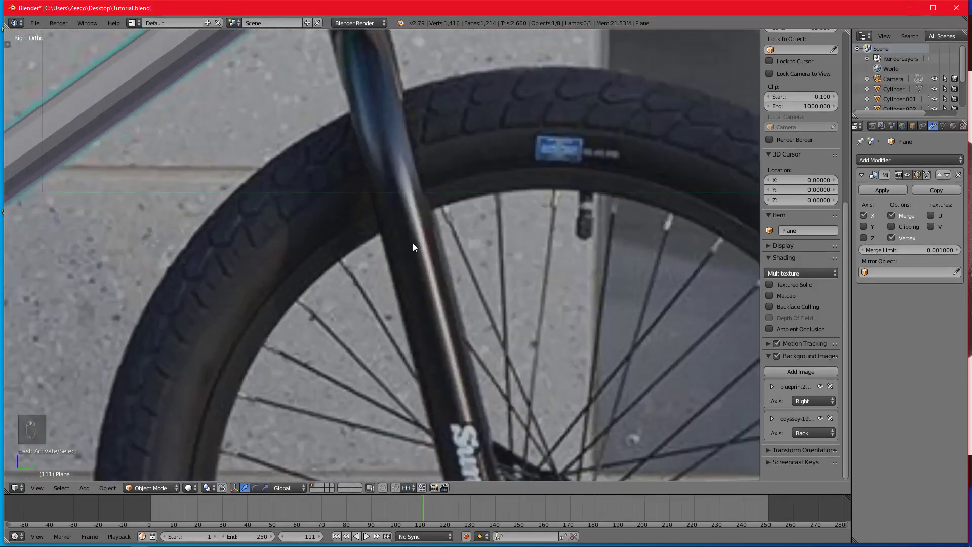
{"action": "scroll", "coordinate": [411, 241], "scroll_direction": "down", "scroll_amount": 1}
{"action": "scroll", "coordinate": [409, 242], "scroll_direction": "down", "scroll_amount": 4}
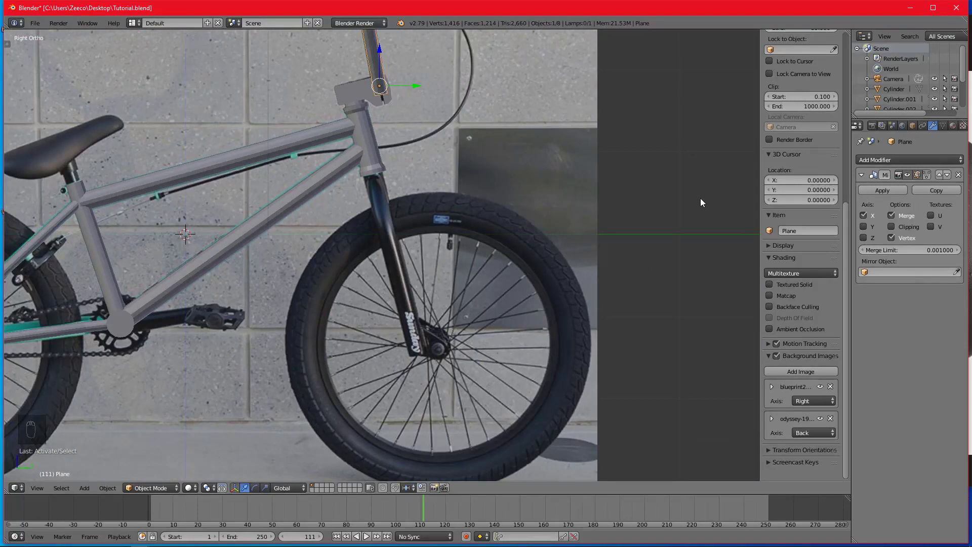
Add a third background image slot and open the file browser to choose its image
{"action": "key", "text": "n"}
{"action": "key", "text": "n"}
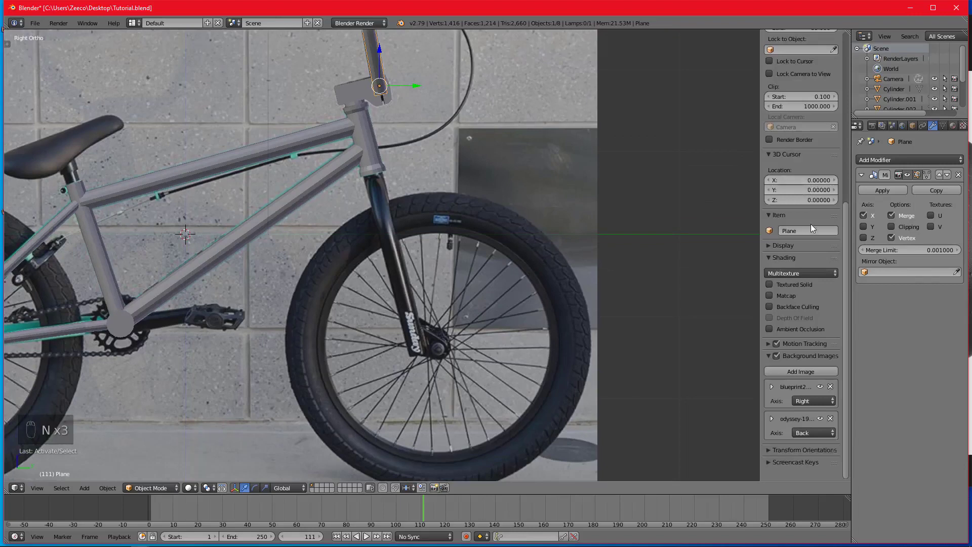
{"action": "scroll", "coordinate": [834, 206], "scroll_direction": "up", "scroll_amount": 5}
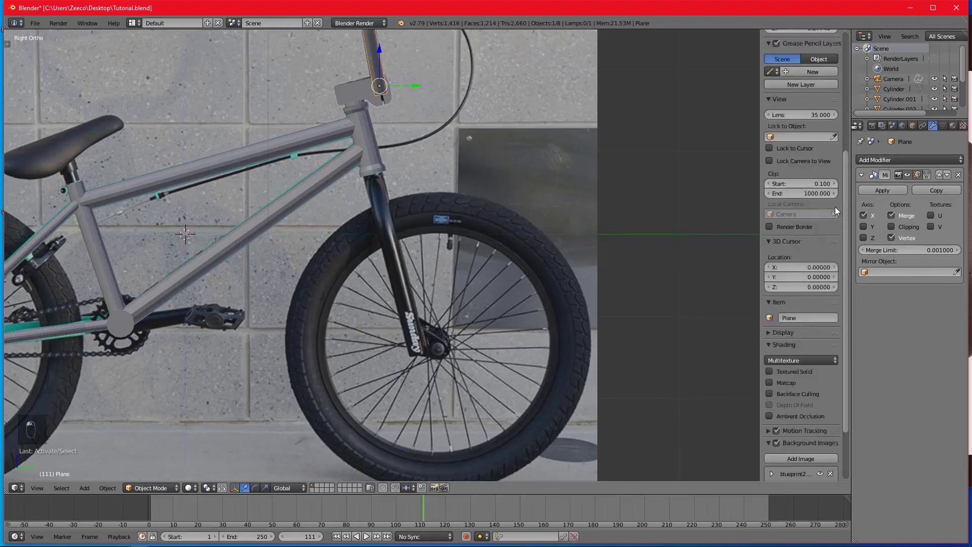
{"action": "scroll", "coordinate": [834, 232], "scroll_direction": "down", "scroll_amount": 5}
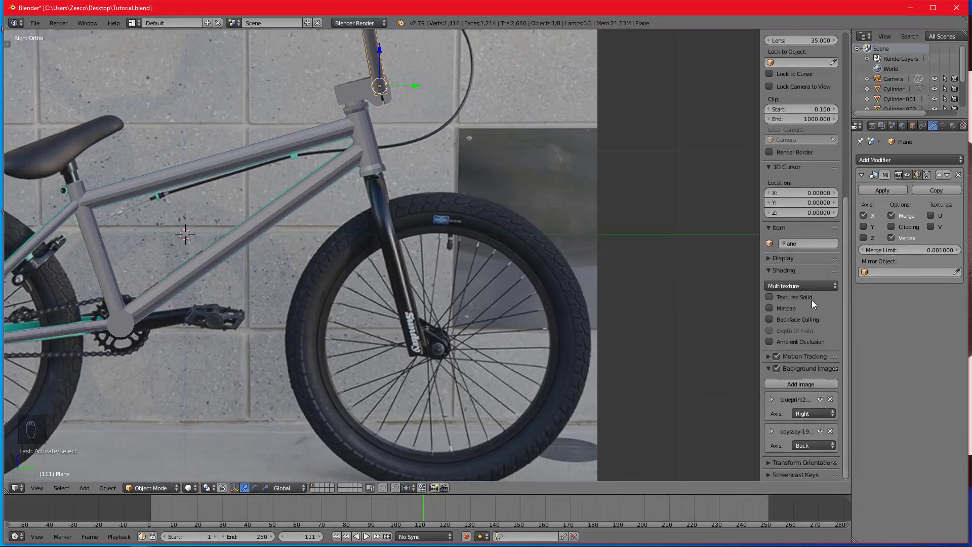
{"action": "left_click", "coordinate": [784, 385]}
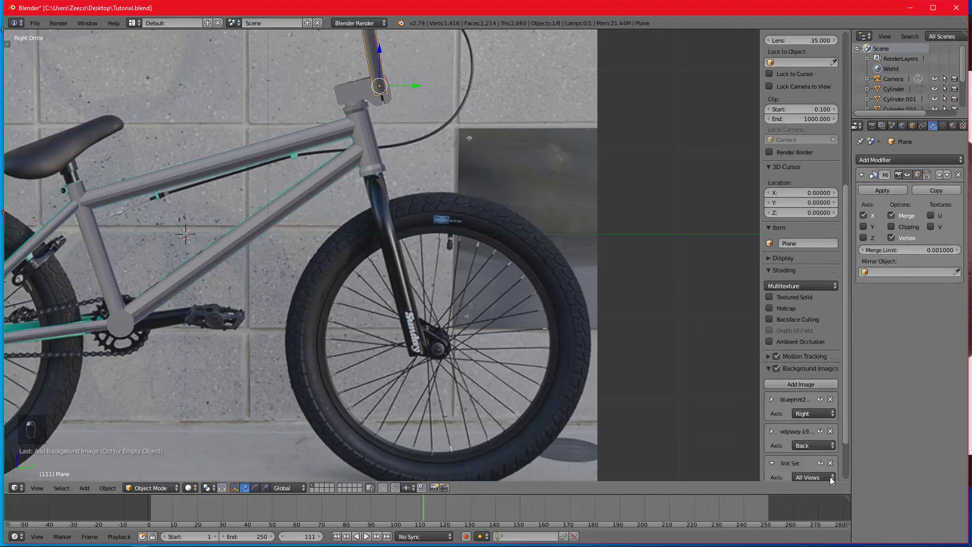
{"action": "scroll", "coordinate": [799, 452], "scroll_direction": "down", "scroll_amount": 3}
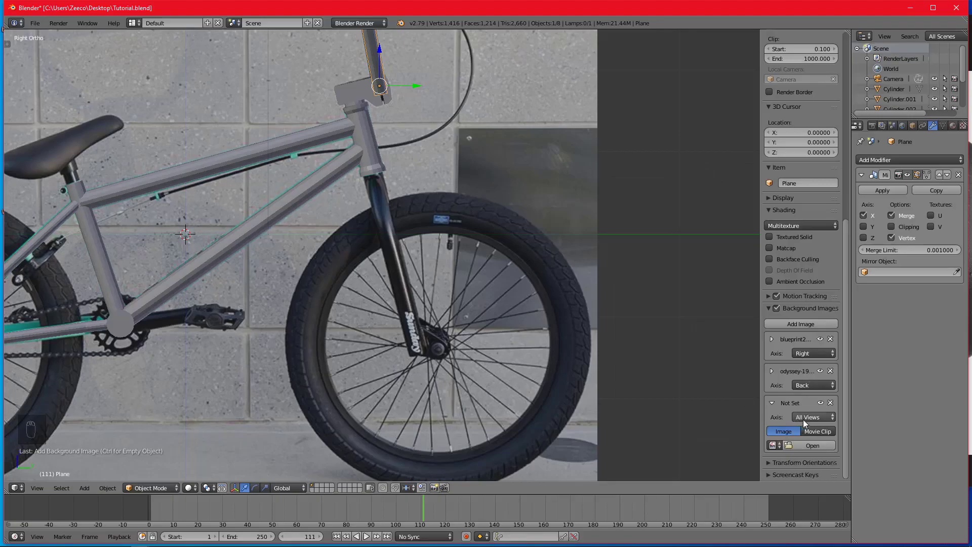
{"action": "left_click", "coordinate": [811, 446]}
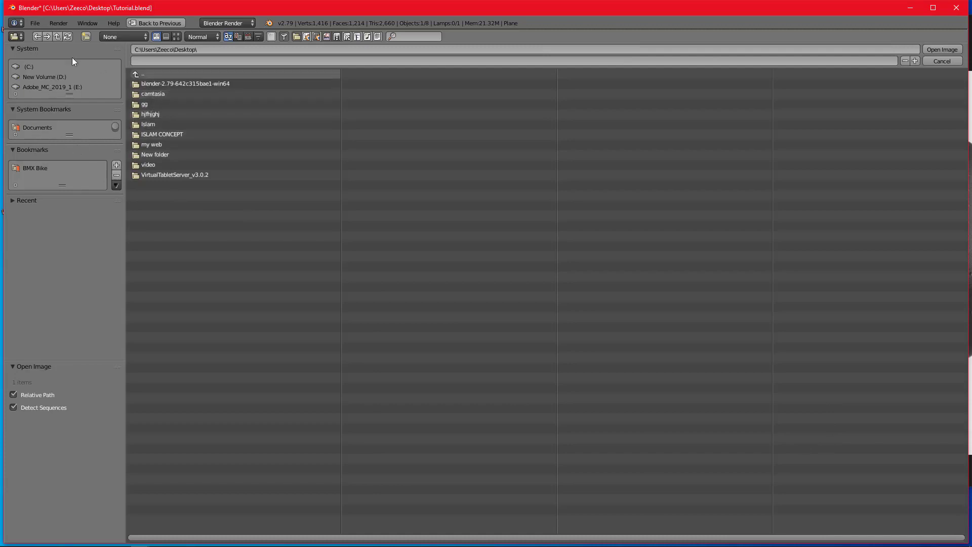
Show the Downloads\Blender\References\Bicycle folder as thumbnails and load the fork picture images (81).jpeg as the background image
{"action": "left_click", "coordinate": [135, 74]}
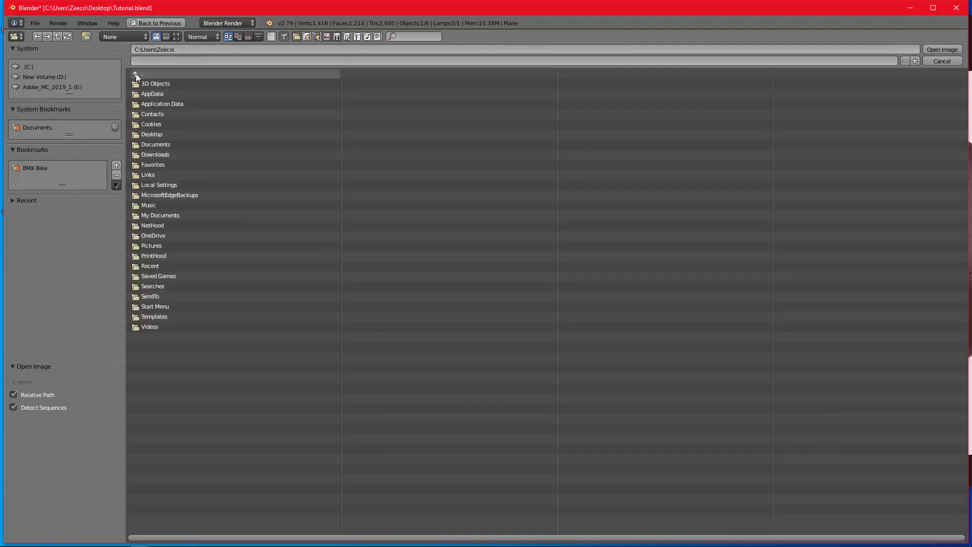
{"action": "left_click", "coordinate": [155, 153]}
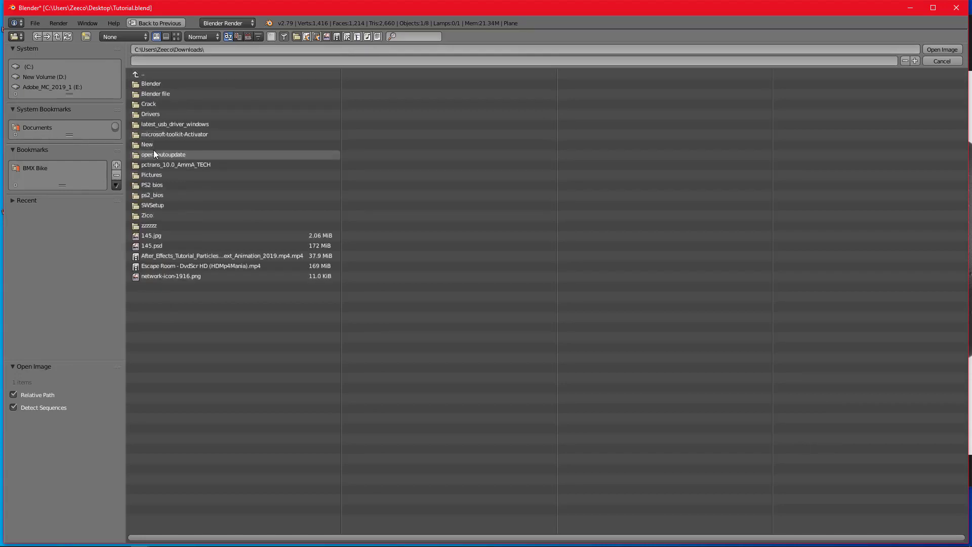
{"action": "left_click", "coordinate": [142, 84]}
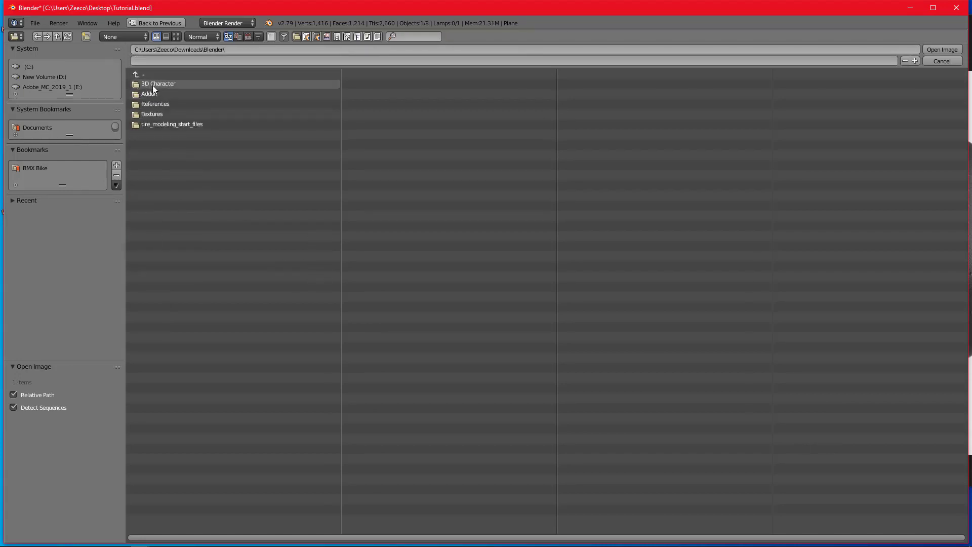
{"action": "left_click", "coordinate": [154, 106]}
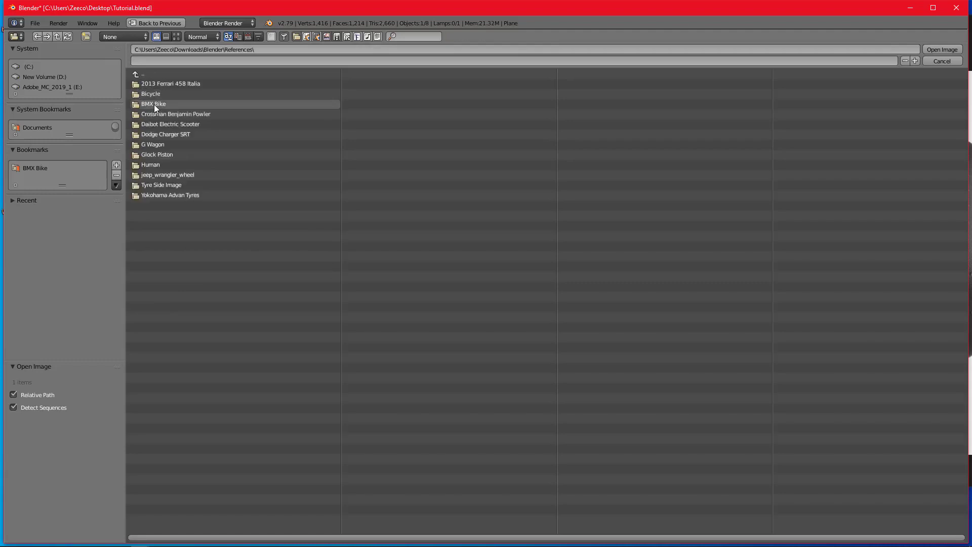
{"action": "left_click", "coordinate": [155, 92]}
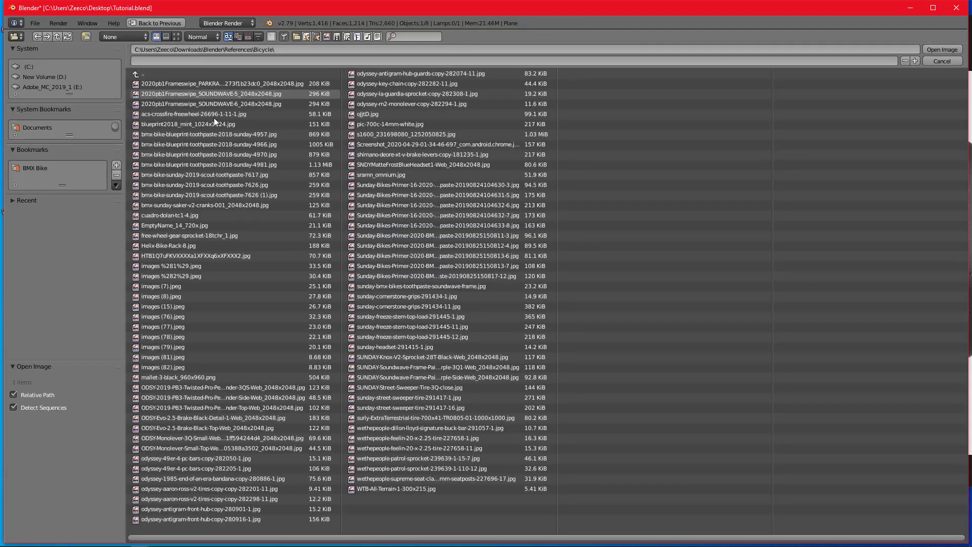
{"action": "left_click", "coordinate": [179, 37]}
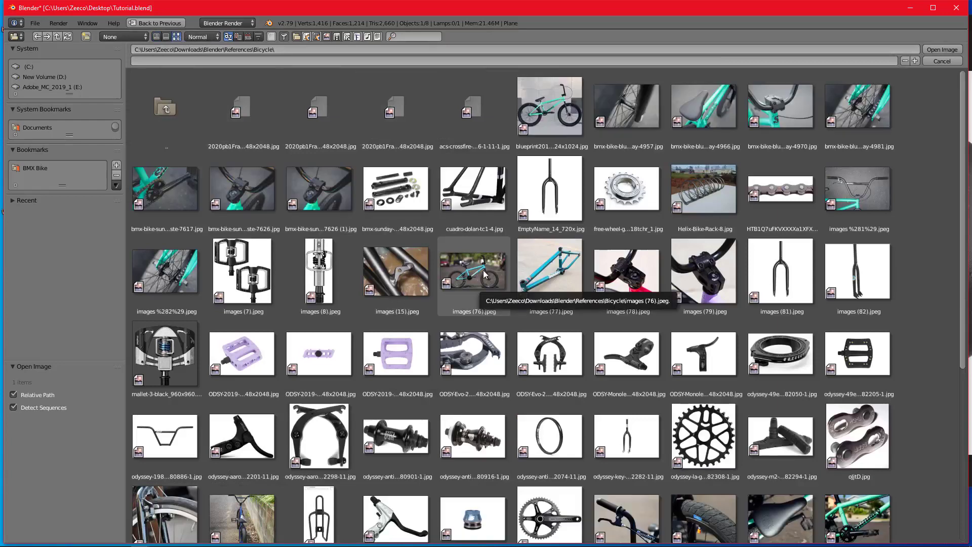
{"action": "double_click", "coordinate": [772, 283]}
Hide the odyssey background image that is assigned to the Back view
{"action": "scroll", "coordinate": [286, 199], "scroll_direction": "down", "scroll_amount": 2}
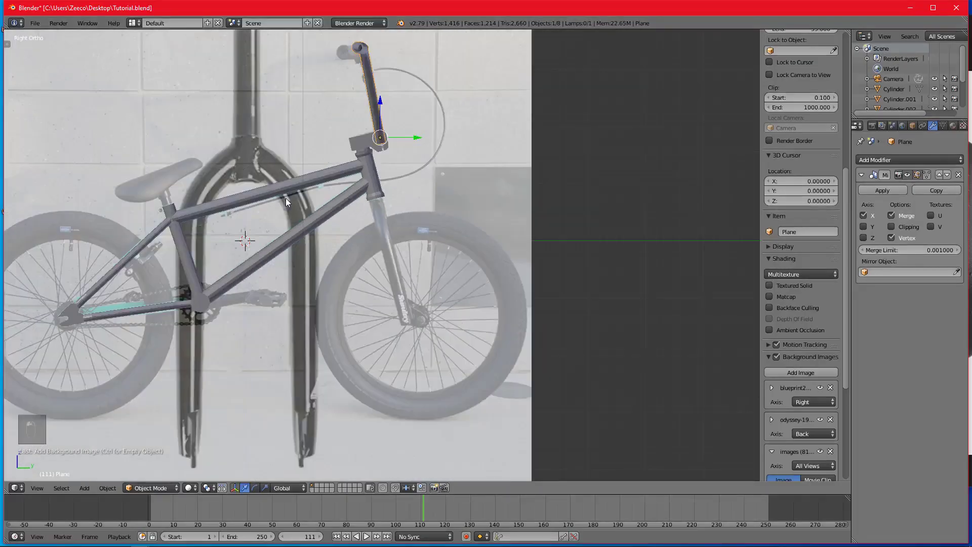
{"action": "scroll", "coordinate": [303, 286], "scroll_direction": "down", "scroll_amount": 1}
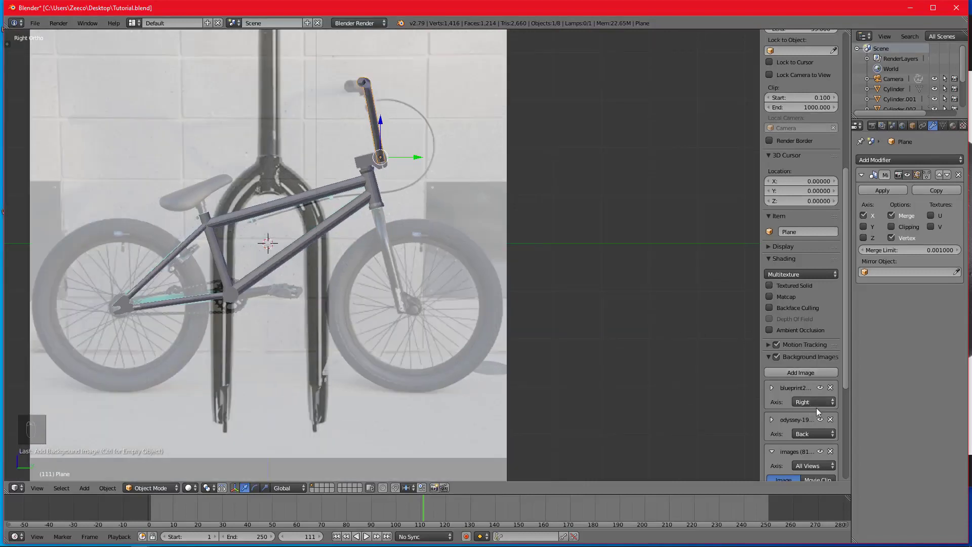
{"action": "scroll", "coordinate": [818, 407], "scroll_direction": "down", "scroll_amount": 2}
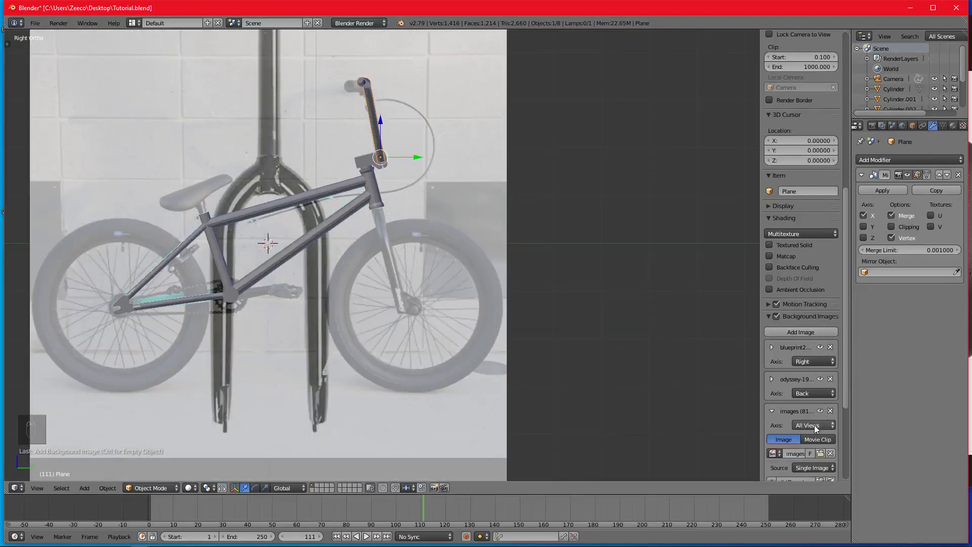
{"action": "left_click", "coordinate": [820, 380]}
{"action": "scroll", "coordinate": [813, 430], "scroll_direction": "down", "scroll_amount": 4}
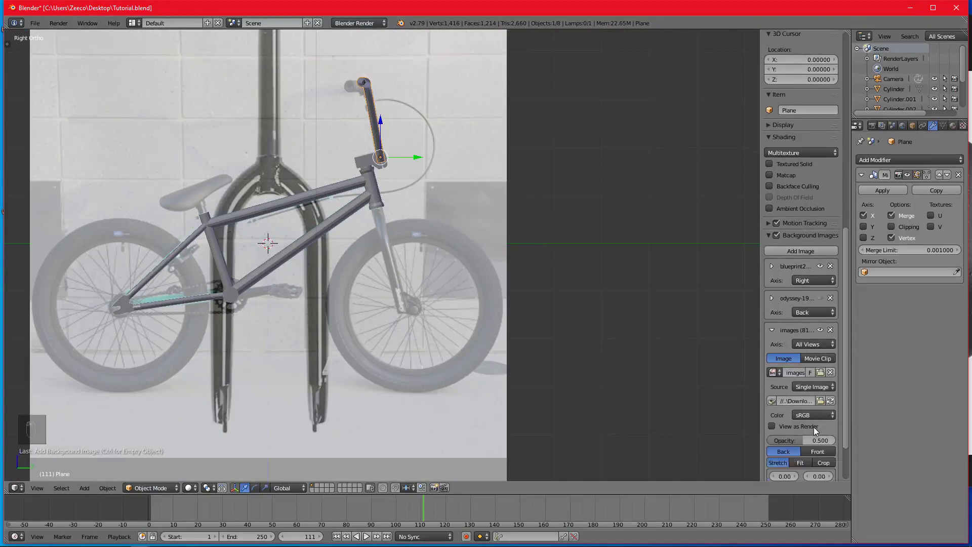
Set the fork background image's axis to Front and collapse its settings
{"action": "scroll", "coordinate": [813, 427], "scroll_direction": "up", "scroll_amount": 1}
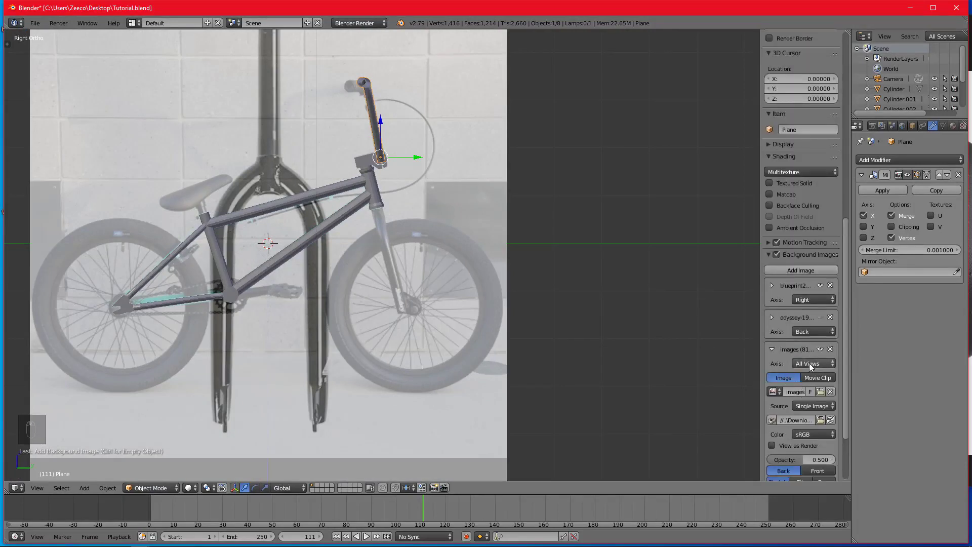
{"action": "left_click", "coordinate": [809, 363]}
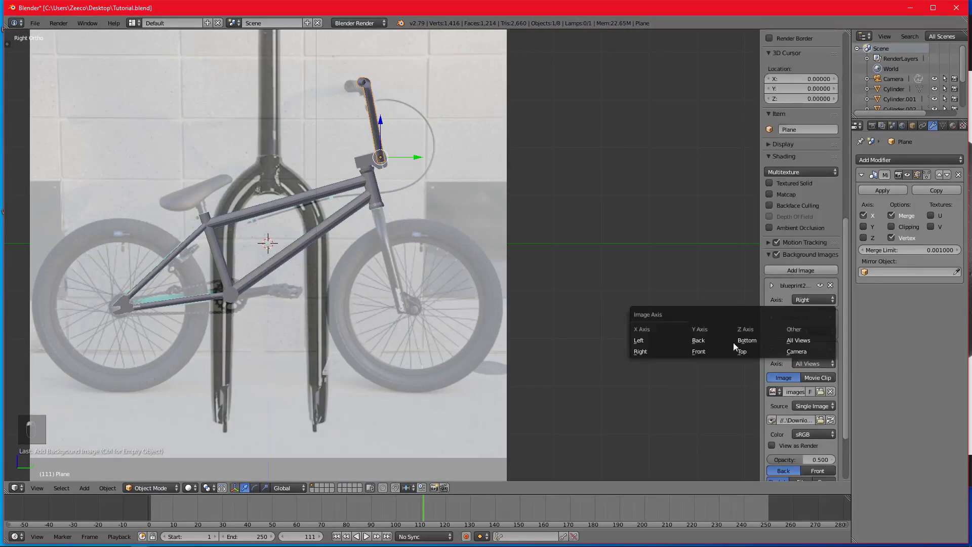
{"action": "left_click", "coordinate": [704, 352]}
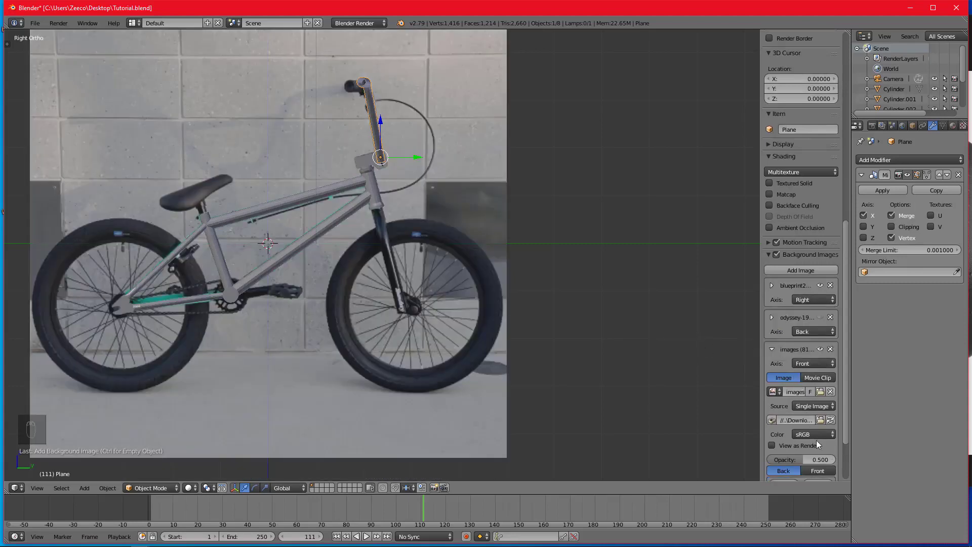
{"action": "left_click", "coordinate": [813, 462]}
{"action": "key", "text": "Return"}
{"action": "left_click", "coordinate": [772, 348]}
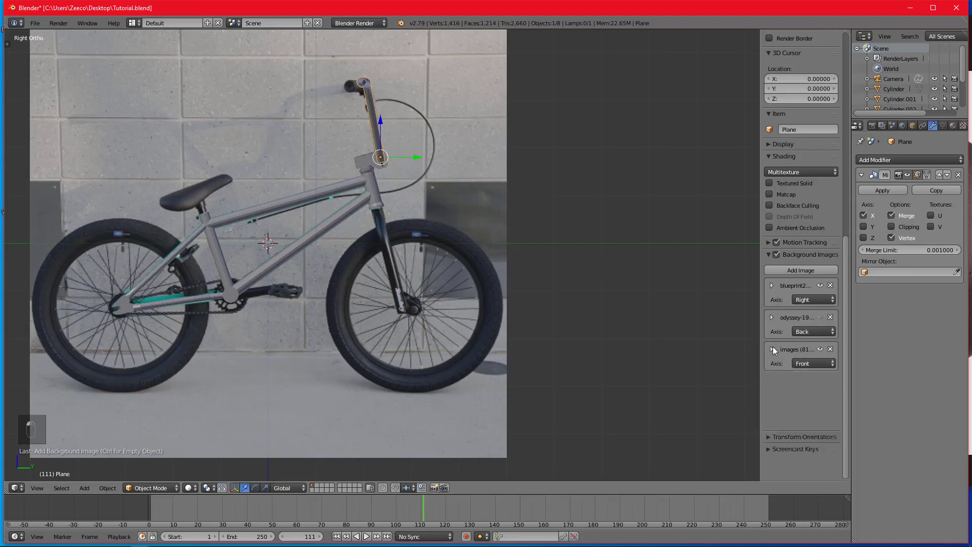
Switch to the front view and hide all objects in the scene, leaving only the fork reference
{"action": "key", "text": "KP_1"}
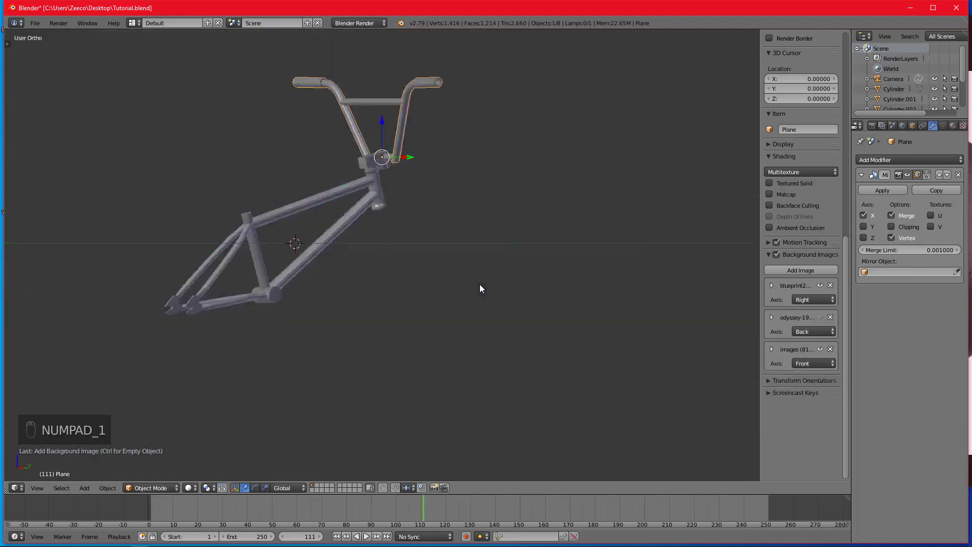
{"action": "scroll", "coordinate": [402, 260], "scroll_direction": "up", "scroll_amount": 4}
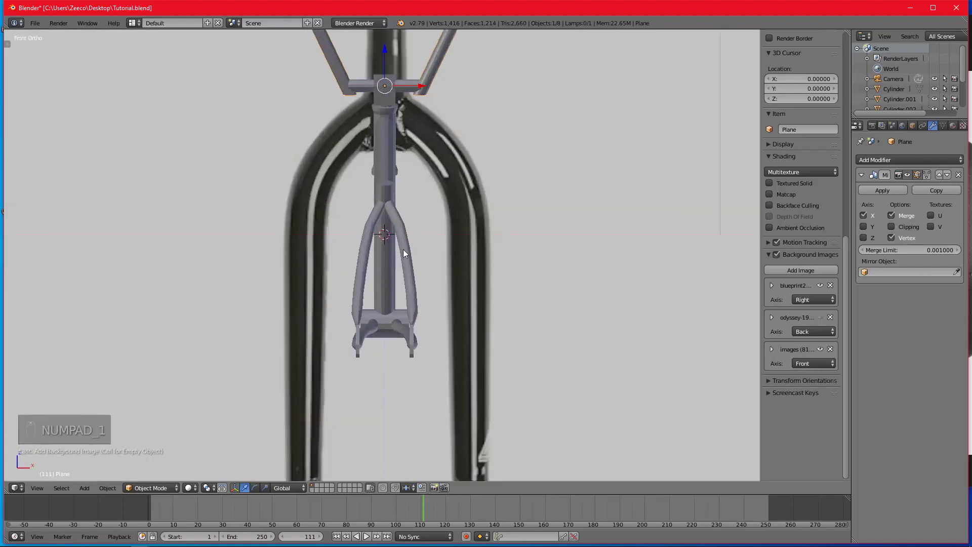
{"action": "scroll", "coordinate": [403, 248], "scroll_direction": "down", "scroll_amount": 7}
{"action": "key", "text": "a"}
{"action": "key", "text": "a"}
{"action": "key", "text": "a"}
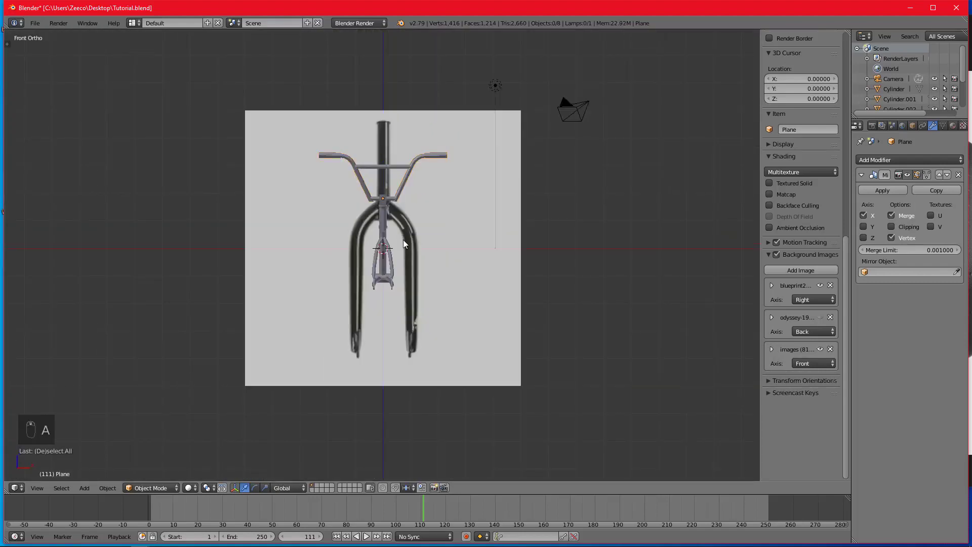
{"action": "key", "text": "h"}
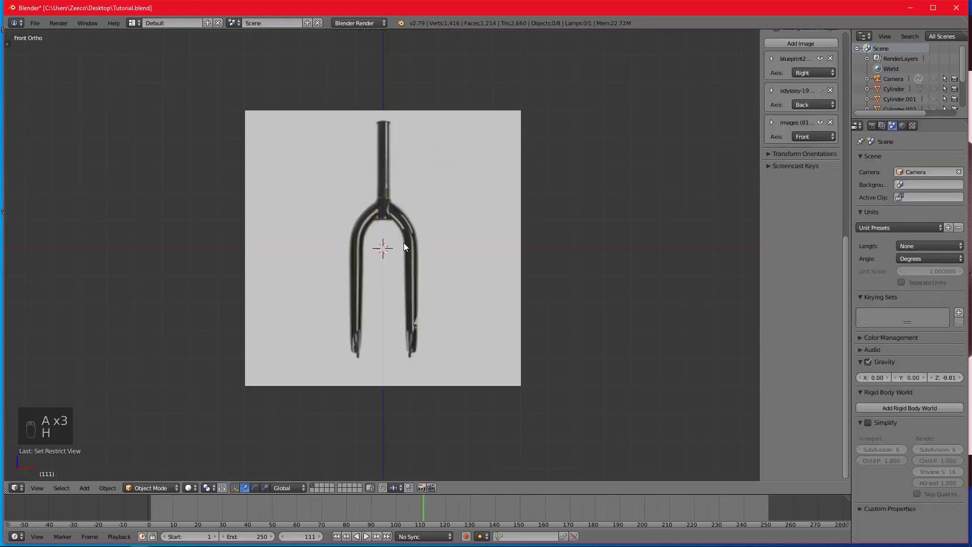
Add a cylinder mesh at the 3D cursor over the fork reference image
{"action": "scroll", "coordinate": [404, 244], "scroll_direction": "up", "scroll_amount": 5}
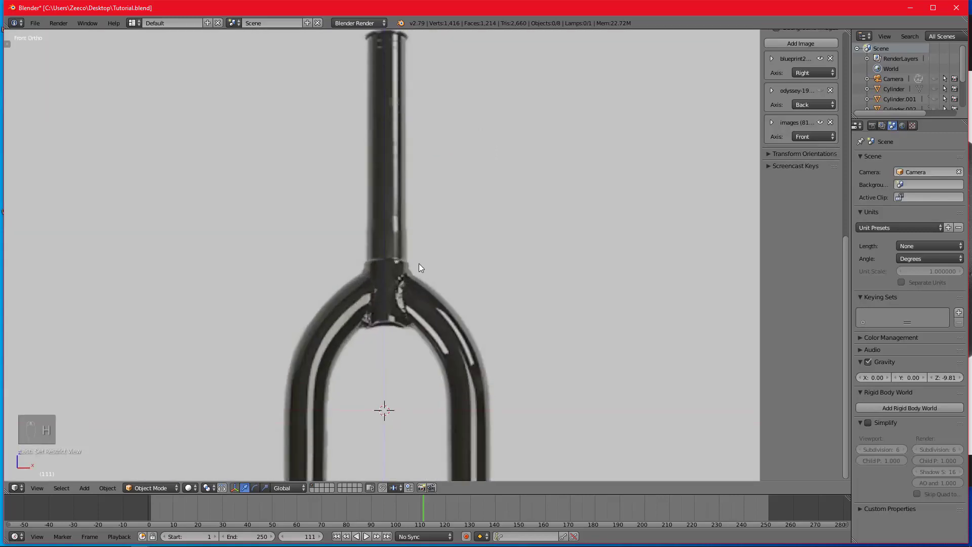
{"action": "scroll", "coordinate": [419, 263], "scroll_direction": "down", "scroll_amount": 9, "text": "shift"}
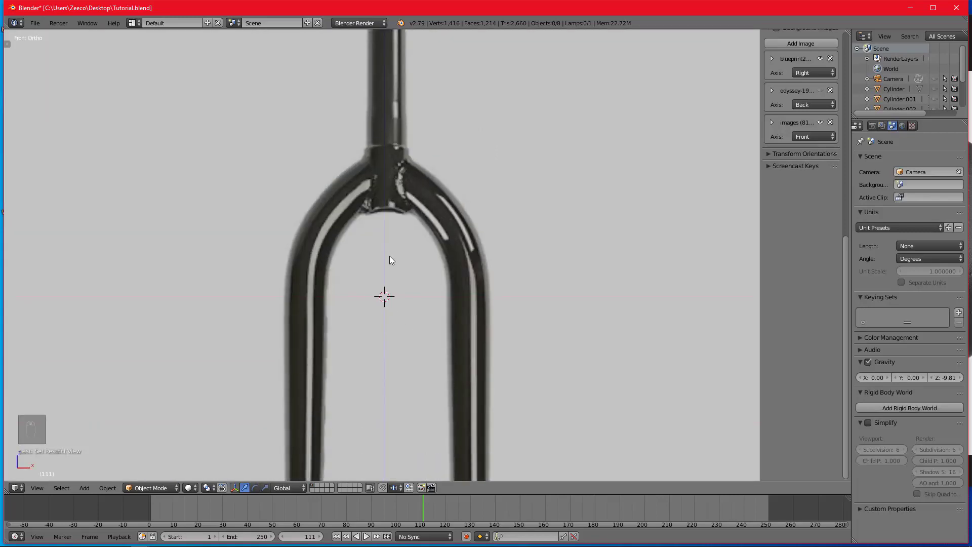
{"action": "scroll", "coordinate": [390, 257], "scroll_direction": "down", "scroll_amount": 3}
{"action": "scroll", "coordinate": [393, 257], "scroll_direction": "up", "scroll_amount": 4, "text": "shift"}
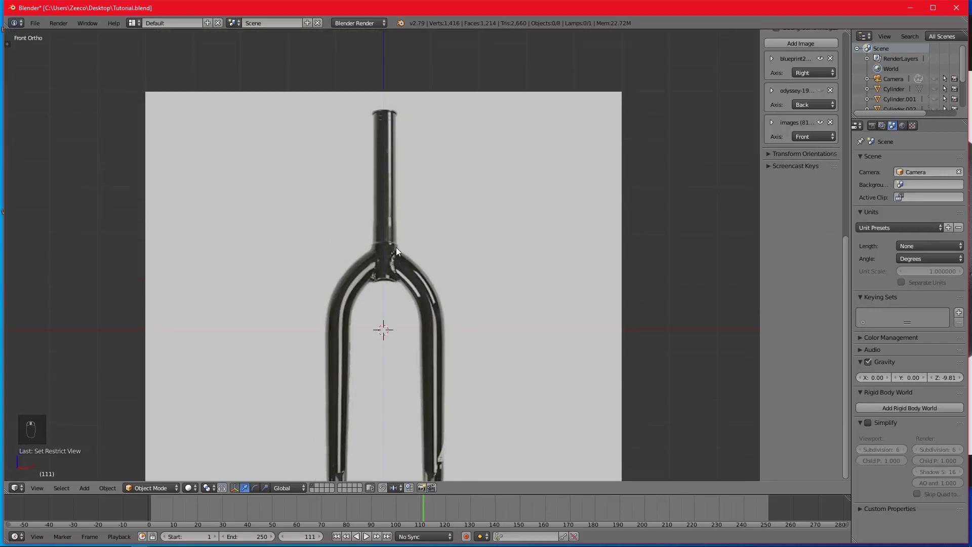
{"action": "scroll", "coordinate": [396, 248], "scroll_direction": "down", "scroll_amount": 7, "text": "shift"}
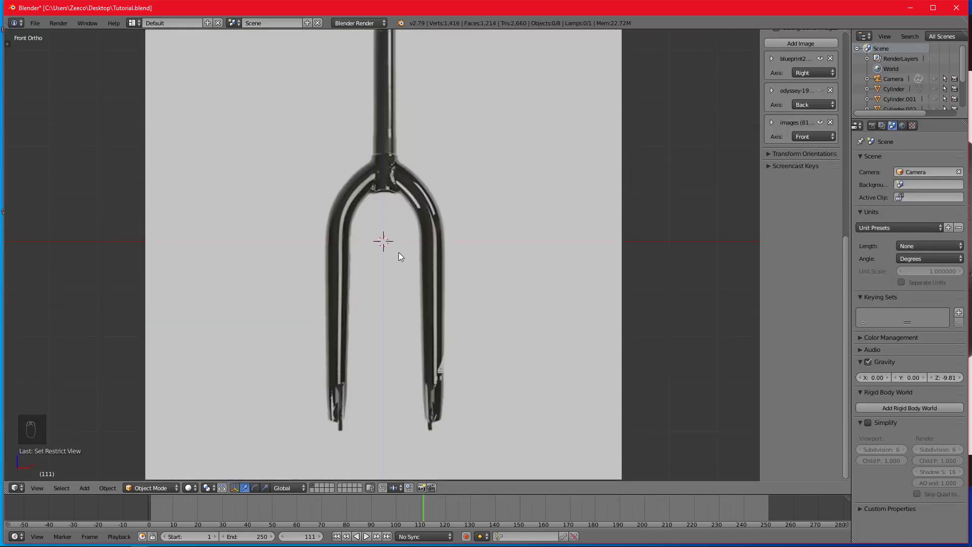
{"action": "key", "text": "shift+a"}
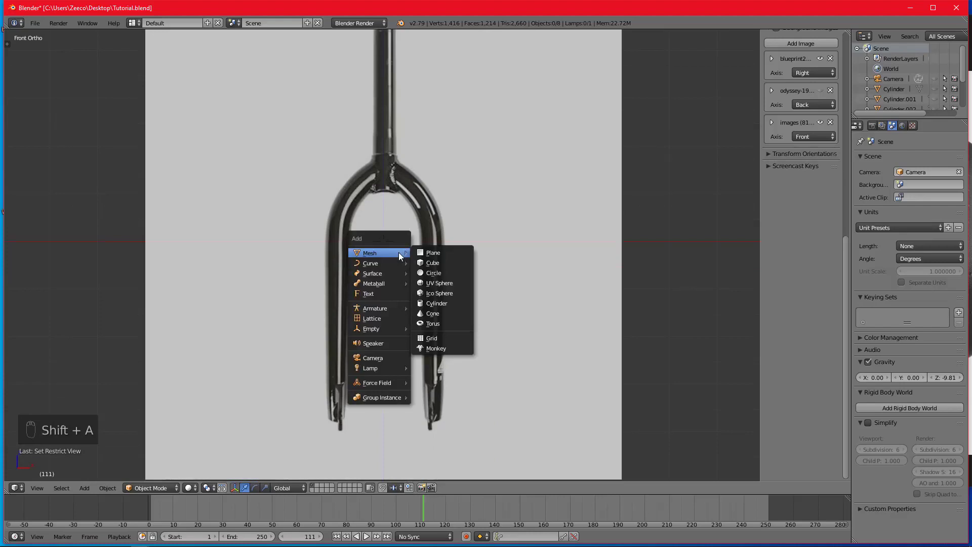
{"action": "left_click", "coordinate": [438, 302]}
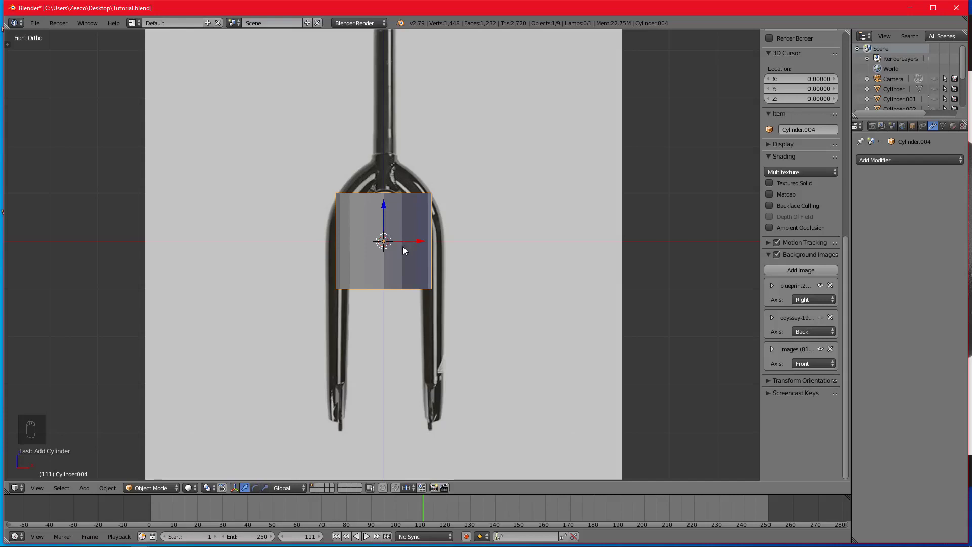
Enter Edit Mode on the new cylinder and scale it down uniformly to the width of the fork's steerer tube
{"action": "key", "text": "Tab"}
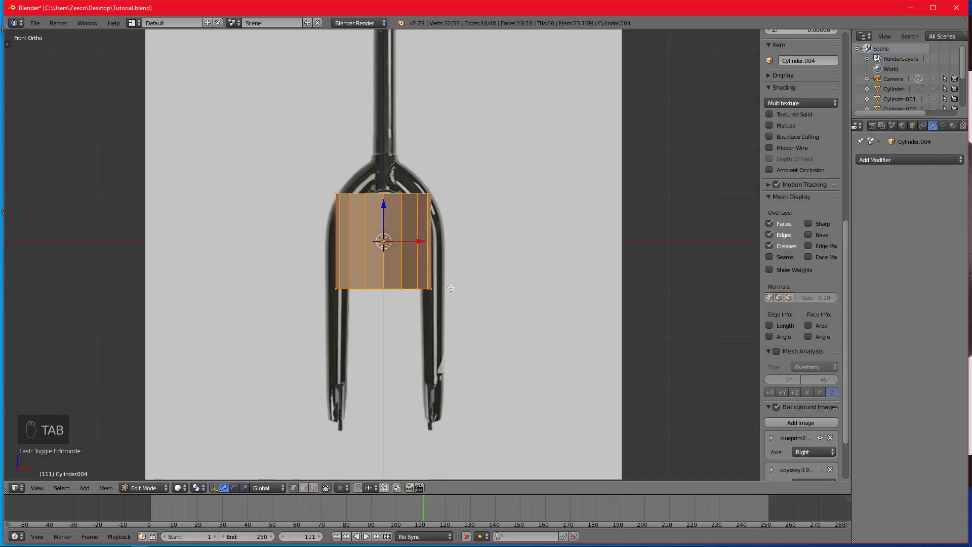
{"action": "scroll", "coordinate": [449, 315], "scroll_direction": "up", "scroll_amount": 5}
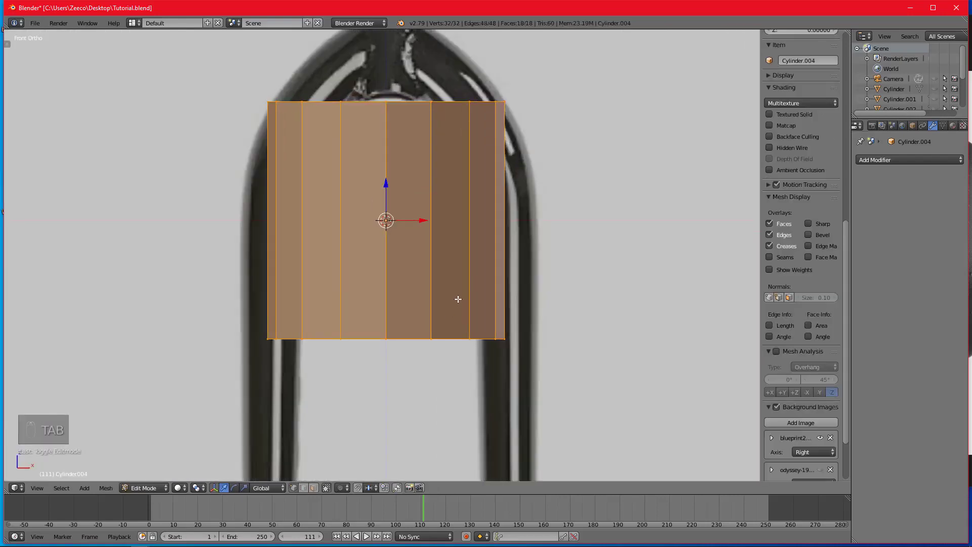
{"action": "scroll", "coordinate": [458, 298], "scroll_direction": "up", "scroll_amount": 2, "text": "shift"}
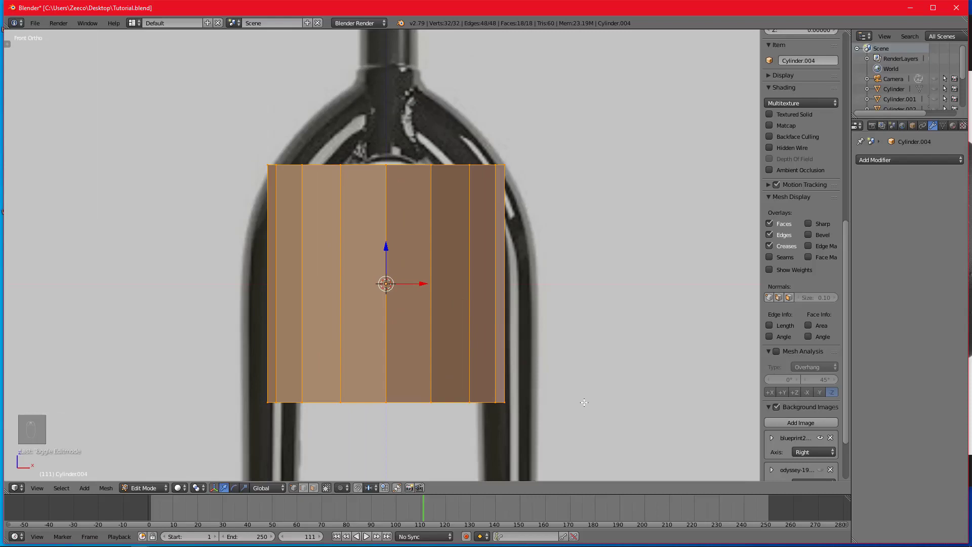
{"action": "key", "text": "s"}
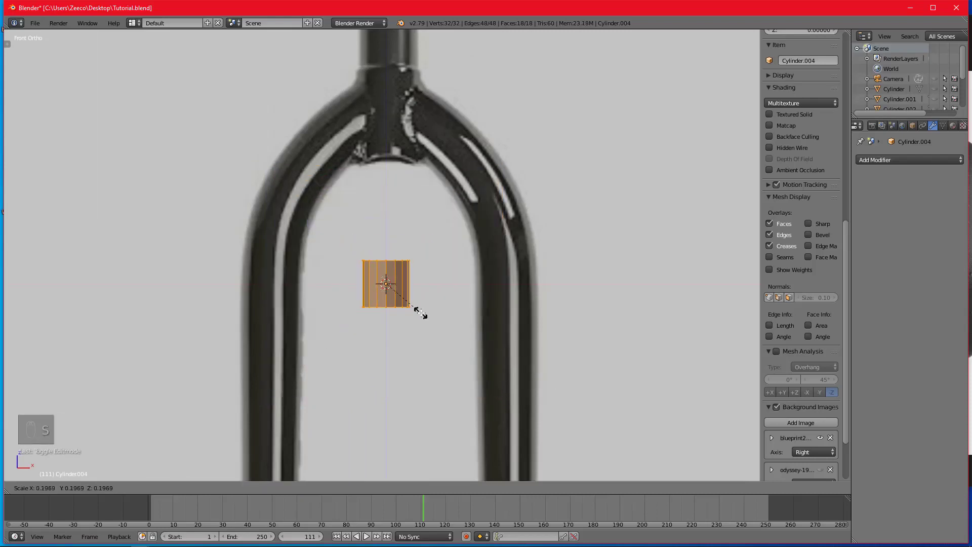
{"action": "left_click", "coordinate": [424, 314]}
Move the scaled cylinder mesh up along the Z axis onto the steerer tube above the fork crown
{"action": "key", "text": "g"}
{"action": "key", "text": "z"}
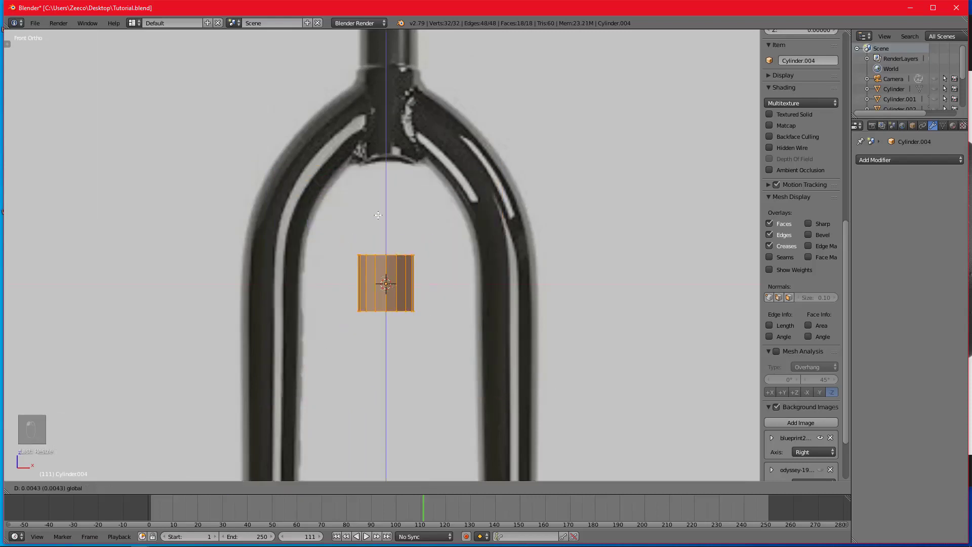
{"action": "left_click", "coordinate": [387, 185]}
{"action": "scroll", "coordinate": [389, 202], "scroll_direction": "up", "scroll_amount": 14, "text": "shift"}
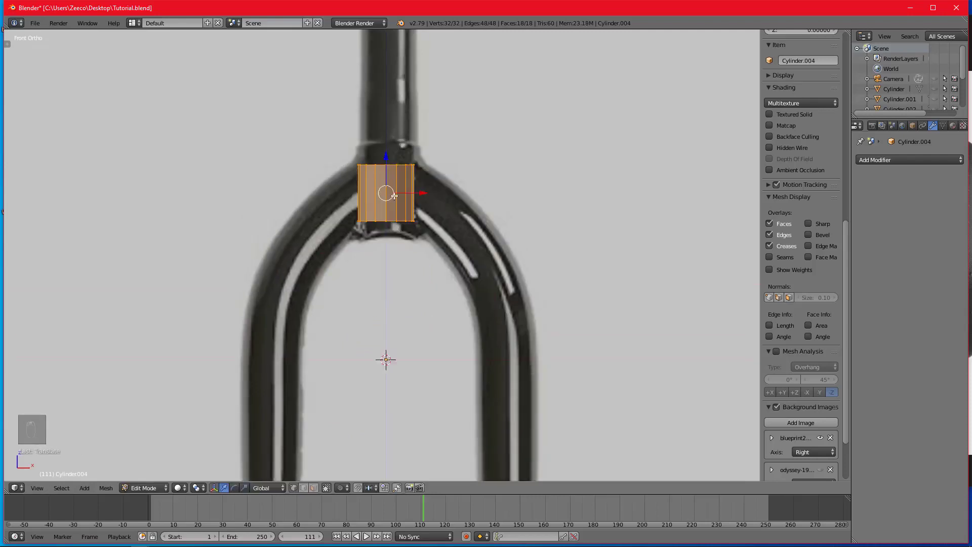
{"action": "key", "text": "g"}
{"action": "key", "text": "z"}
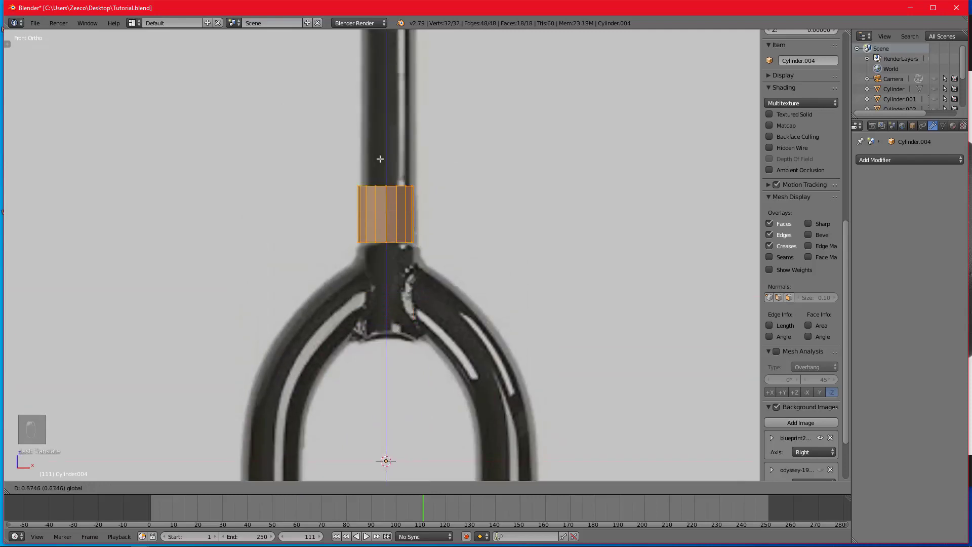
{"action": "left_click", "coordinate": [391, 175]}
Stretch the cylinder along the Z axis to approximate the steerer tube's length in the reference image
{"action": "scroll", "coordinate": [391, 176], "scroll_direction": "up", "scroll_amount": 8, "text": "shift"}
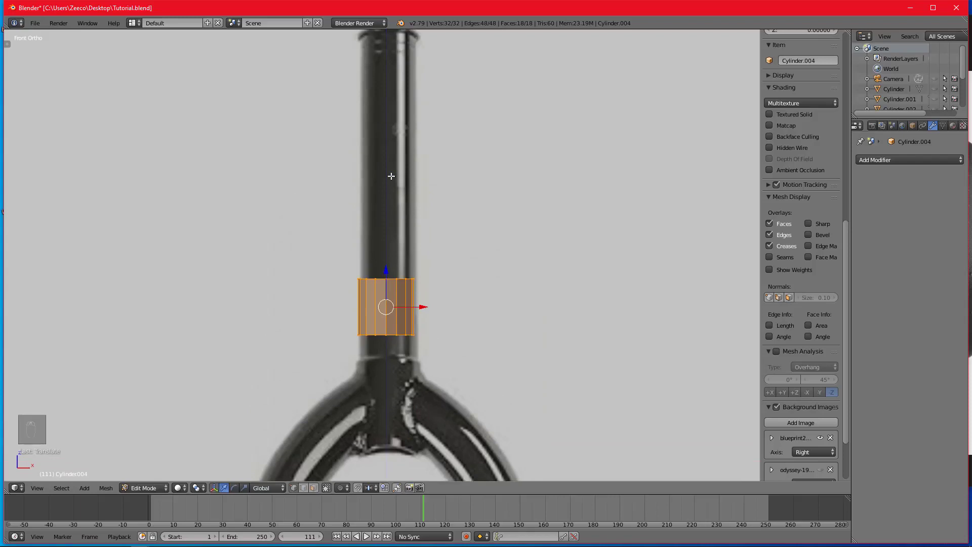
{"action": "scroll", "coordinate": [391, 176], "scroll_direction": "up", "scroll_amount": 7, "text": "shift"}
{"action": "scroll", "coordinate": [391, 176], "scroll_direction": "down", "scroll_amount": 9, "text": "shift"}
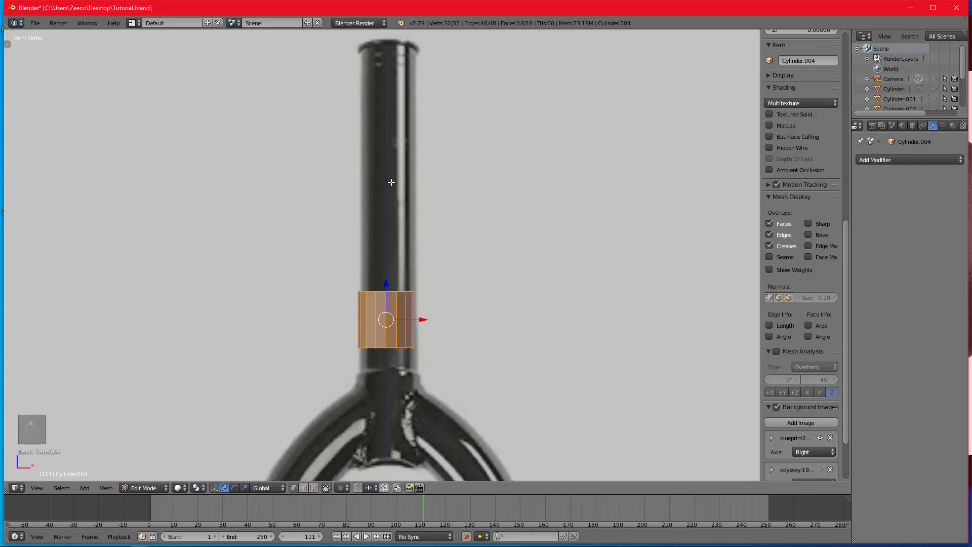
{"action": "scroll", "coordinate": [358, 260], "scroll_direction": "down", "scroll_amount": 4, "text": "shift"}
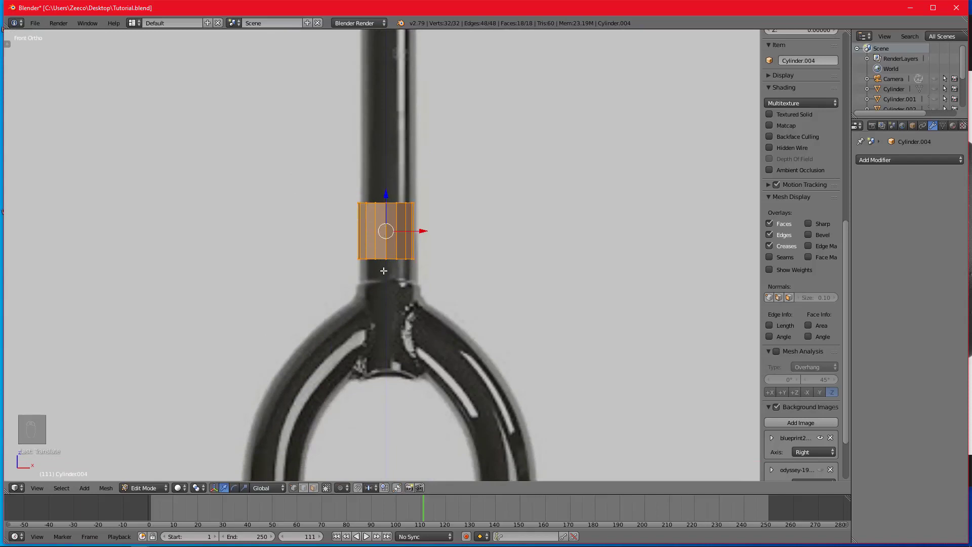
{"action": "key", "text": "s"}
{"action": "key", "text": "z"}
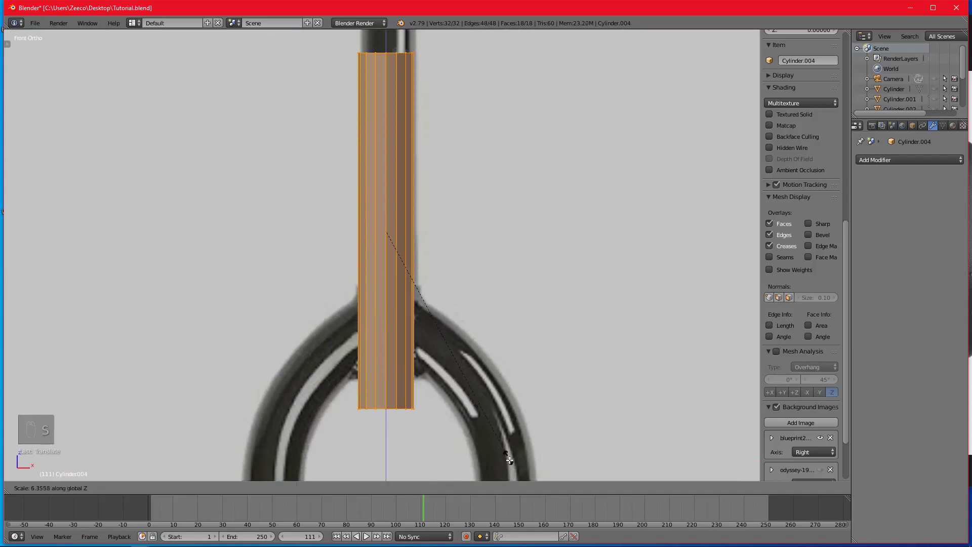
{"action": "left_click", "coordinate": [509, 459]}
Raise the stretched cylinder along the Z axis so it covers the steerer tube down to the crown's lower edge
{"action": "scroll", "coordinate": [427, 268], "scroll_direction": "down", "scroll_amount": 4}
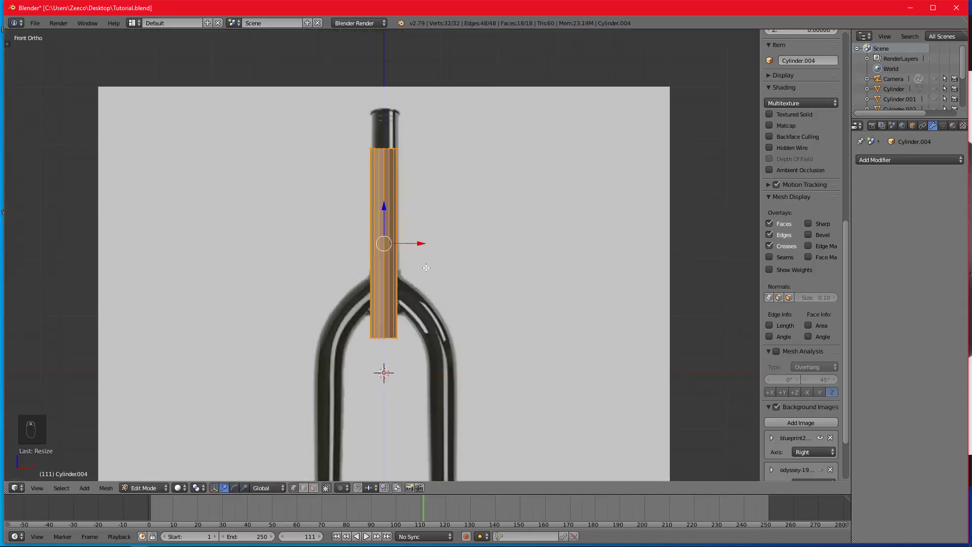
{"action": "scroll", "coordinate": [427, 268], "scroll_direction": "up", "scroll_amount": 5, "text": "shift"}
{"action": "key", "text": "g"}
{"action": "key", "text": "z"}
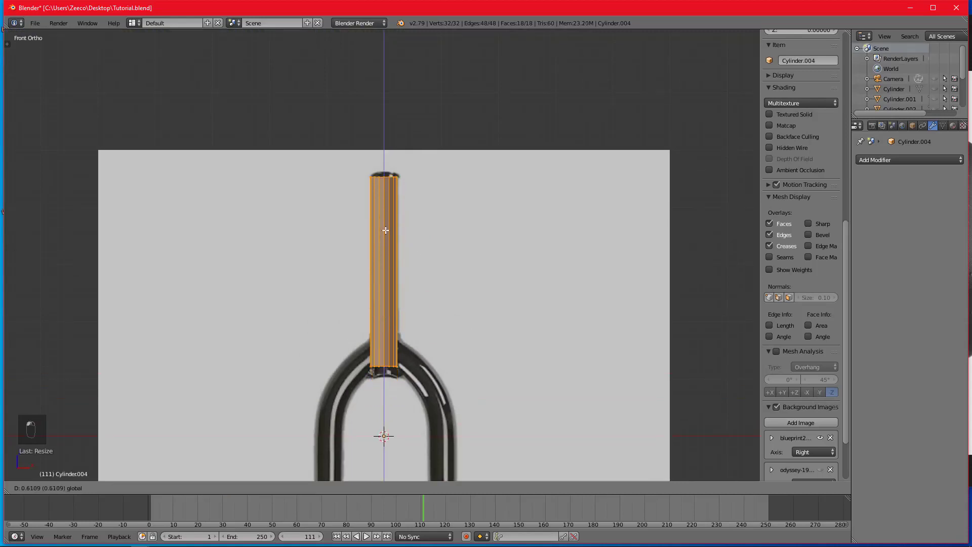
{"action": "left_click", "coordinate": [388, 239]}
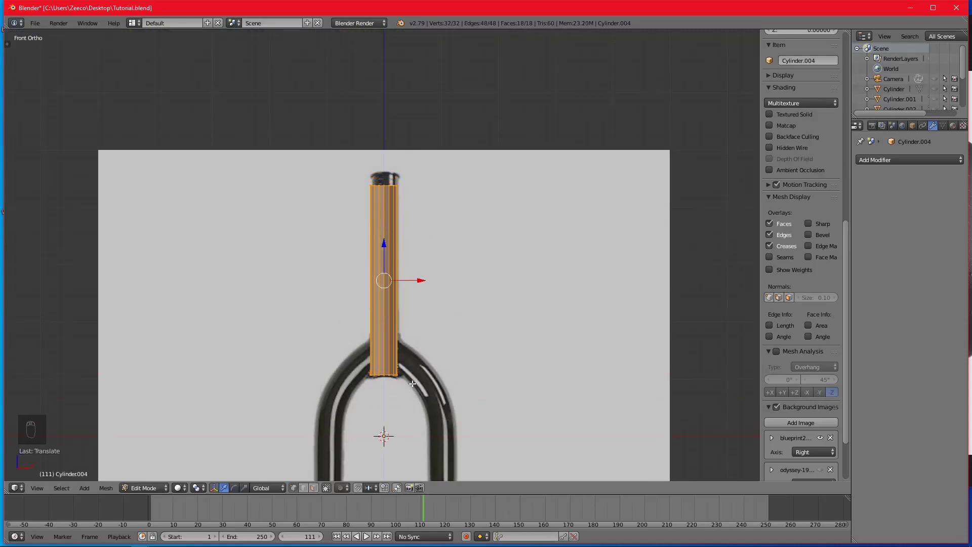
Display the mesh as wireframe and lower the cylinder along Z until its bottom edge meets the crown's lower edge
{"action": "scroll", "coordinate": [413, 384], "scroll_direction": "up", "scroll_amount": 4, "text": "shift"}
{"action": "scroll", "coordinate": [413, 384], "scroll_direction": "down", "scroll_amount": 4, "text": "shift"}
{"action": "scroll", "coordinate": [418, 376], "scroll_direction": "up", "scroll_amount": 10}
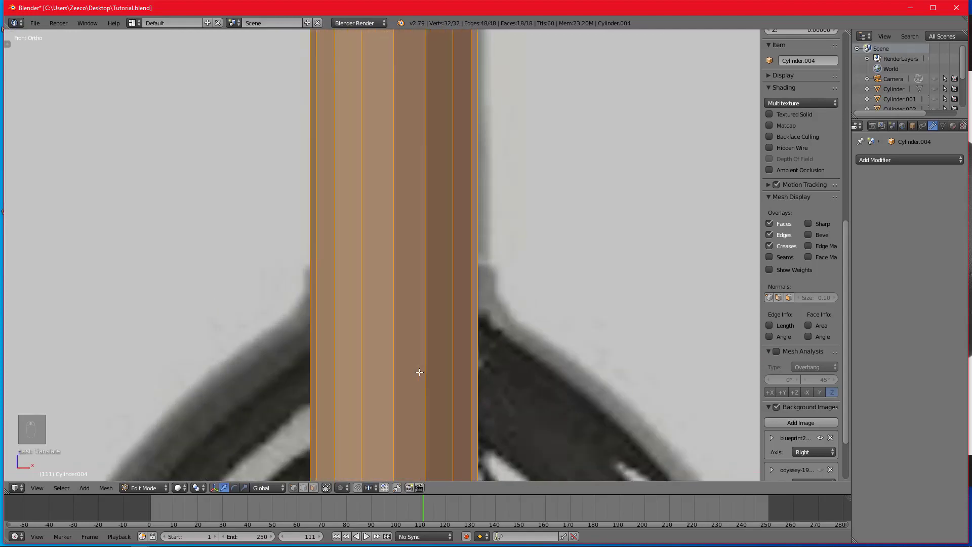
{"action": "scroll", "coordinate": [420, 372], "scroll_direction": "down", "scroll_amount": 3, "text": "shift"}
{"action": "key", "text": "z"}
{"action": "scroll", "coordinate": [418, 355], "scroll_direction": "down", "scroll_amount": 6, "text": "shift"}
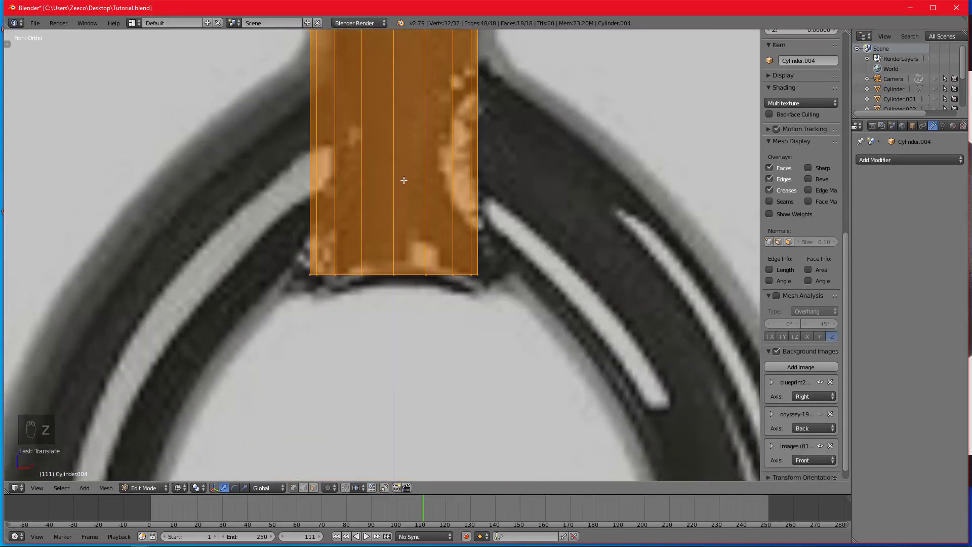
{"action": "key", "text": "g"}
{"action": "key", "text": "z"}
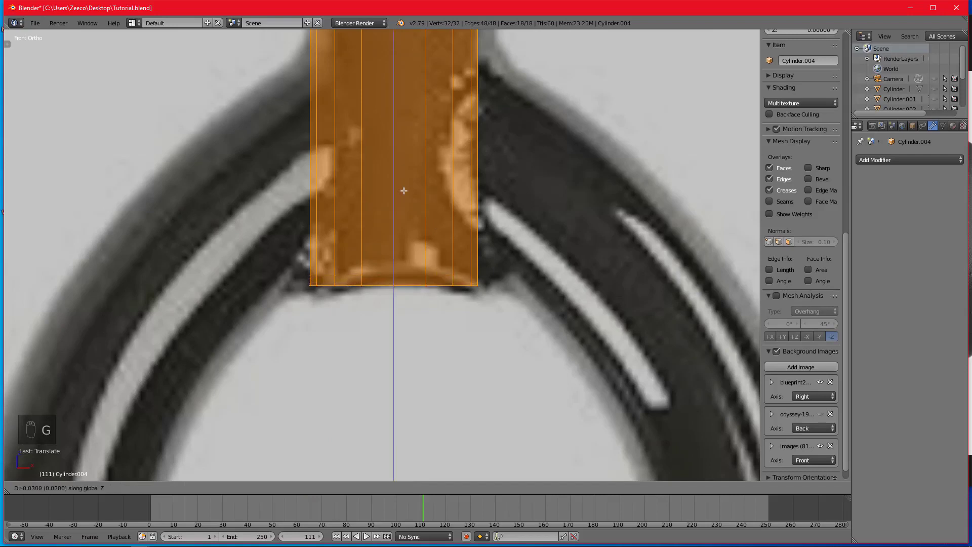
{"action": "left_click", "coordinate": [403, 199]}
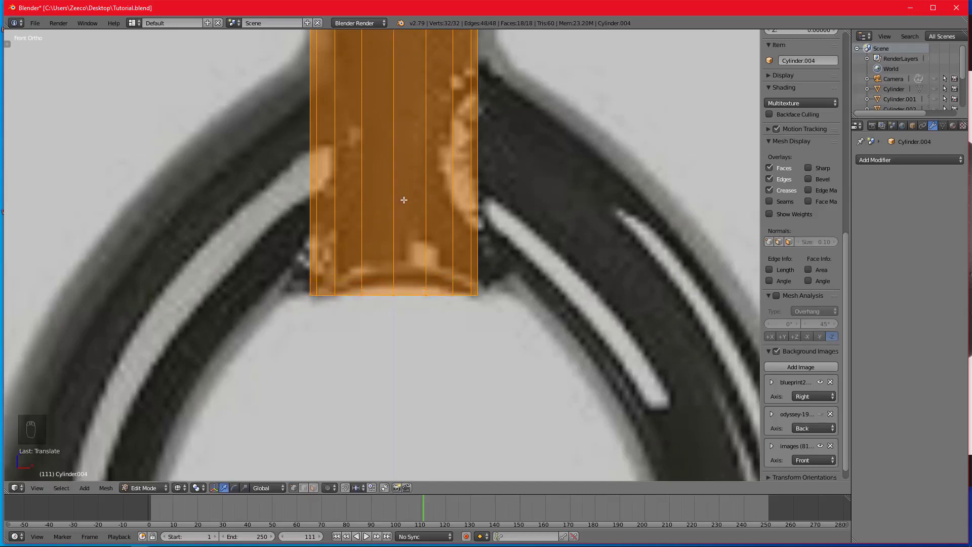
Select the front and back centre vertices of the cylinder's bottom edge and raise them along Z to the crown's arch
{"action": "right_click", "coordinate": [398, 296]}
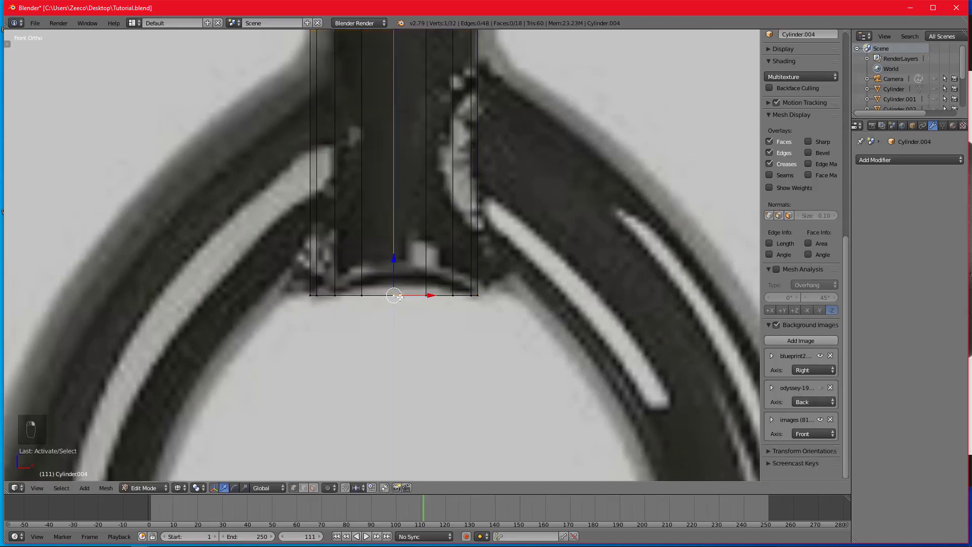
{"action": "key", "text": "c"}
{"action": "left_click", "coordinate": [393, 294]}
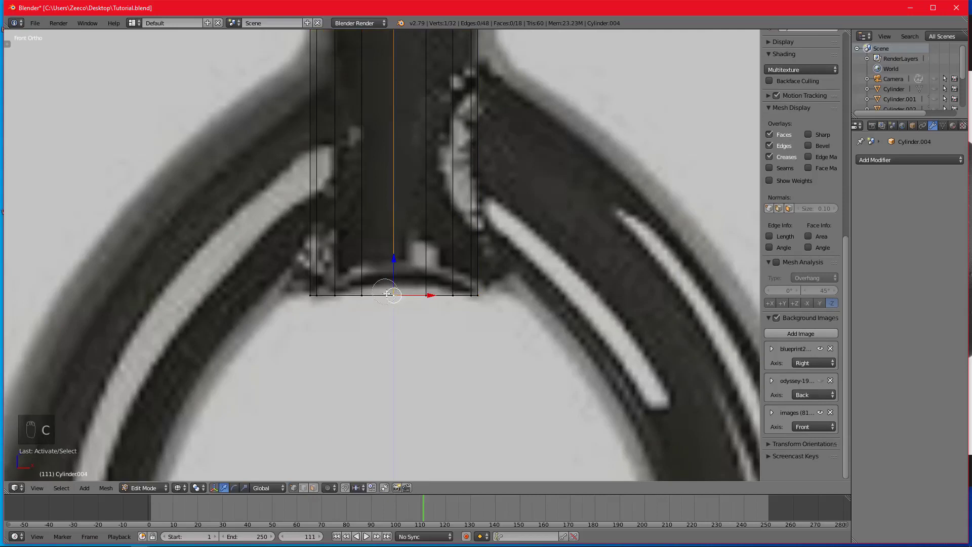
{"action": "right_click", "coordinate": [393, 294]}
{"action": "left_click_drag", "start_coordinate": [392, 263], "coordinate": [393, 248]}
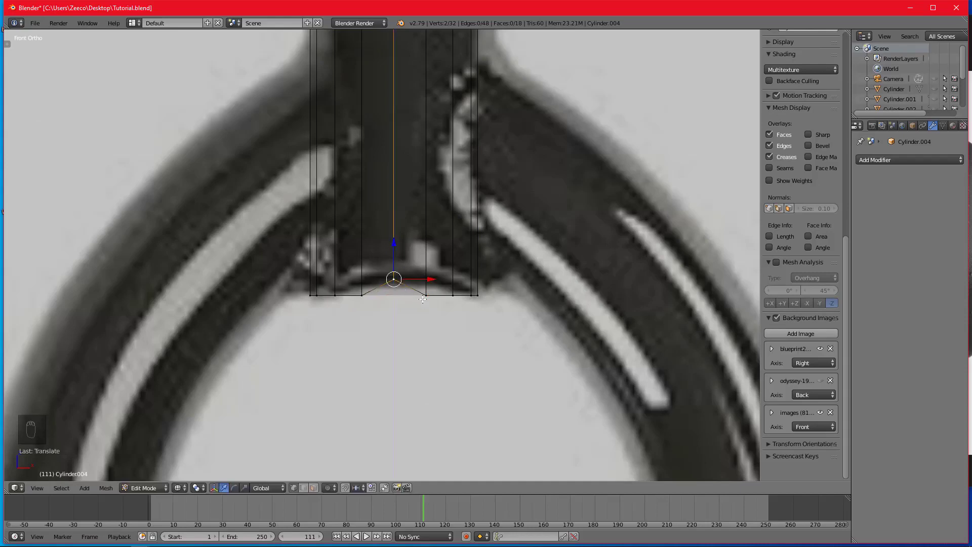
Select the four bottom vertices flanking the centre ones and raise them about 0.03 along Z to follow the arch
{"action": "key", "text": "c"}
{"action": "right_click", "coordinate": [397, 281]}
{"action": "right_click", "coordinate": [428, 298]}
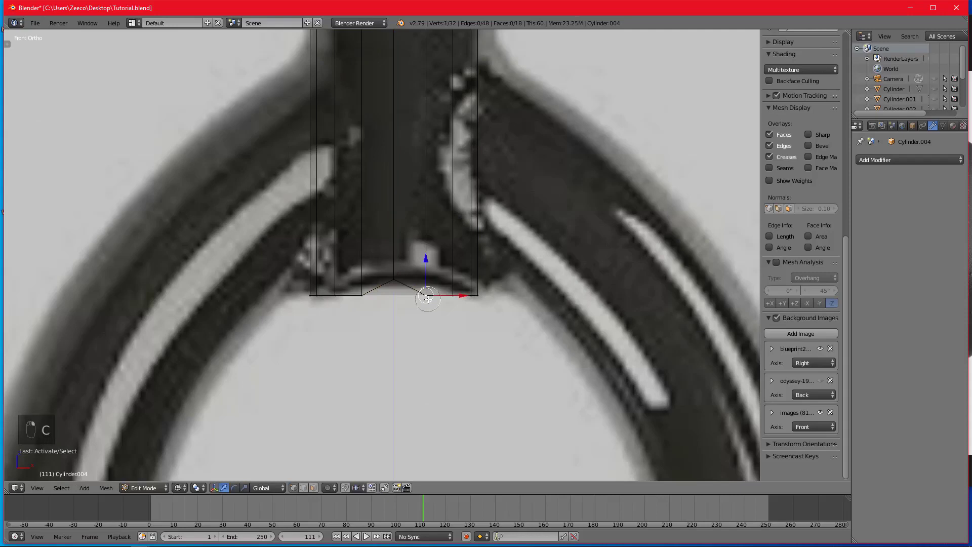
{"action": "mouse_move", "coordinate": [428, 298]}
{"action": "left_mouse_down"}
{"action": "mouse_move", "coordinate": [355, 293]}
{"action": "mouse_move", "coordinate": [399, 279]}
{"action": "mouse_move", "coordinate": [391, 253]}
{"action": "left_mouse_up"}
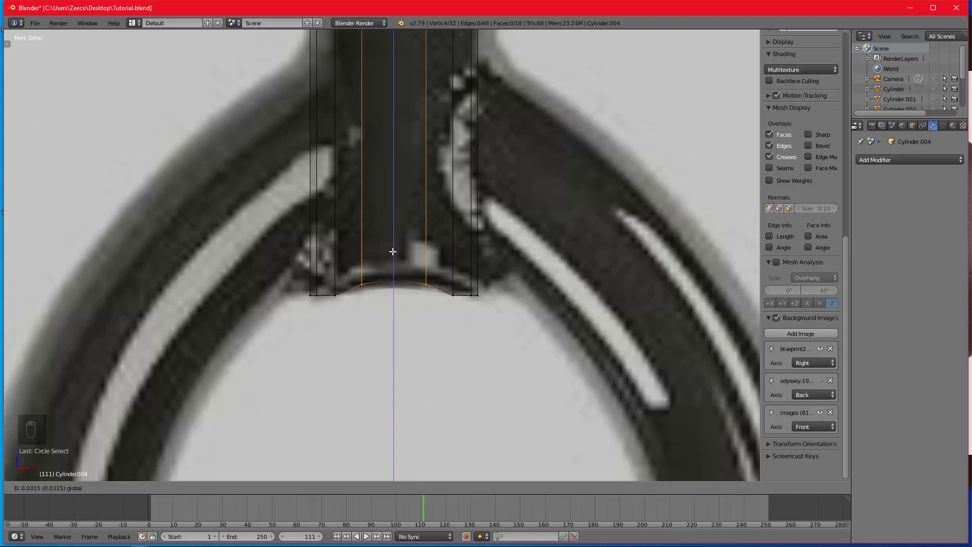
{"action": "left_click", "coordinate": [393, 252]}
Try raising the six outer bottom vertices on both sides of the cylinder about 0.014 along Z, and undo the move
{"action": "right_click", "coordinate": [479, 295]}
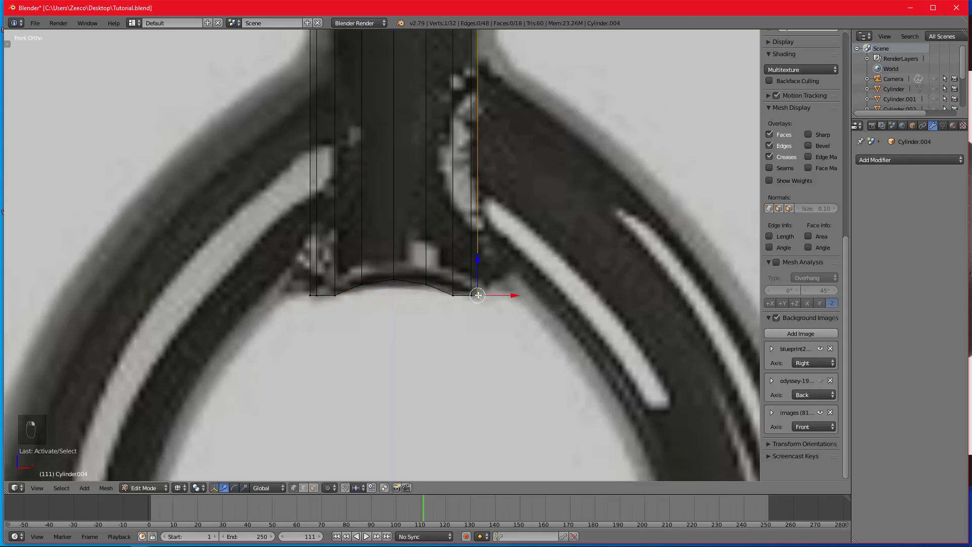
{"action": "key", "text": "space"}
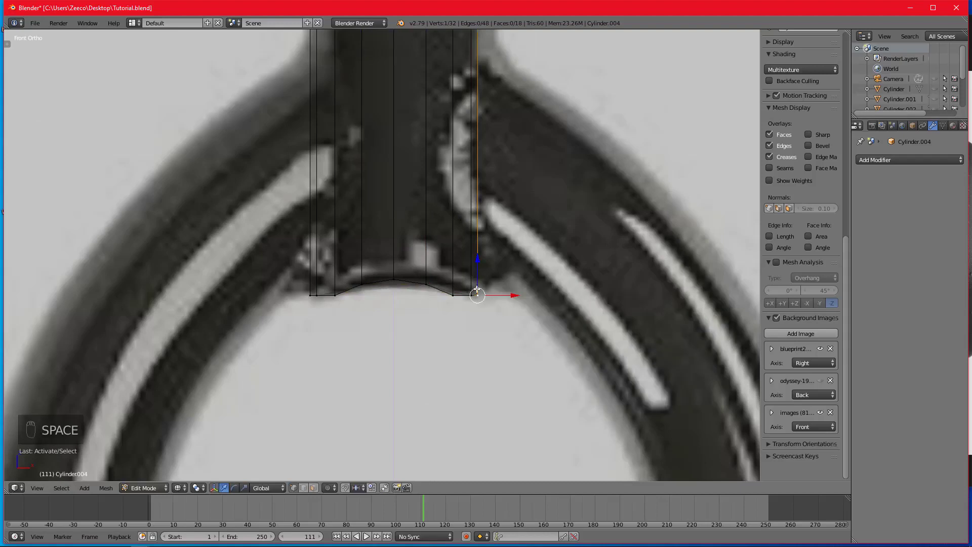
{"action": "key", "text": "c"}
{"action": "key", "text": "c"}
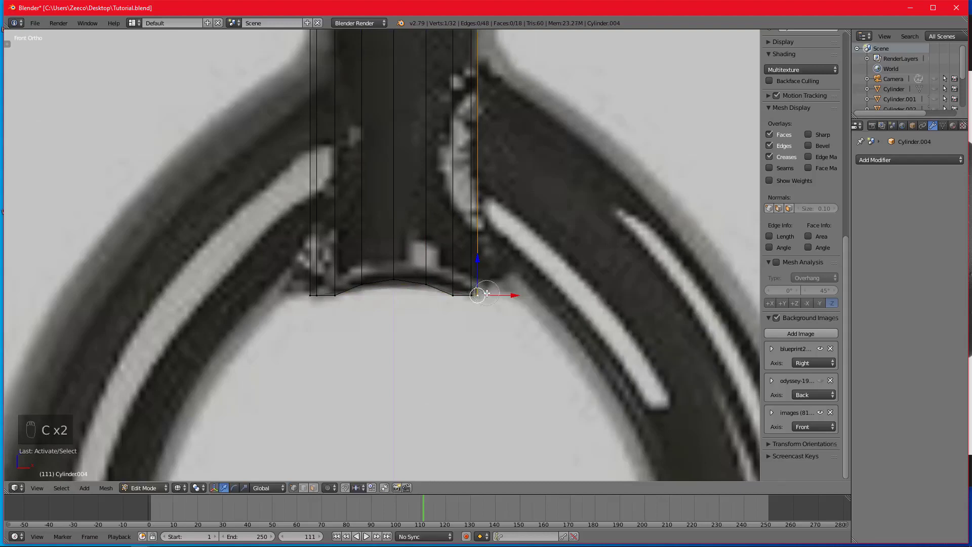
{"action": "left_click", "coordinate": [308, 294]}
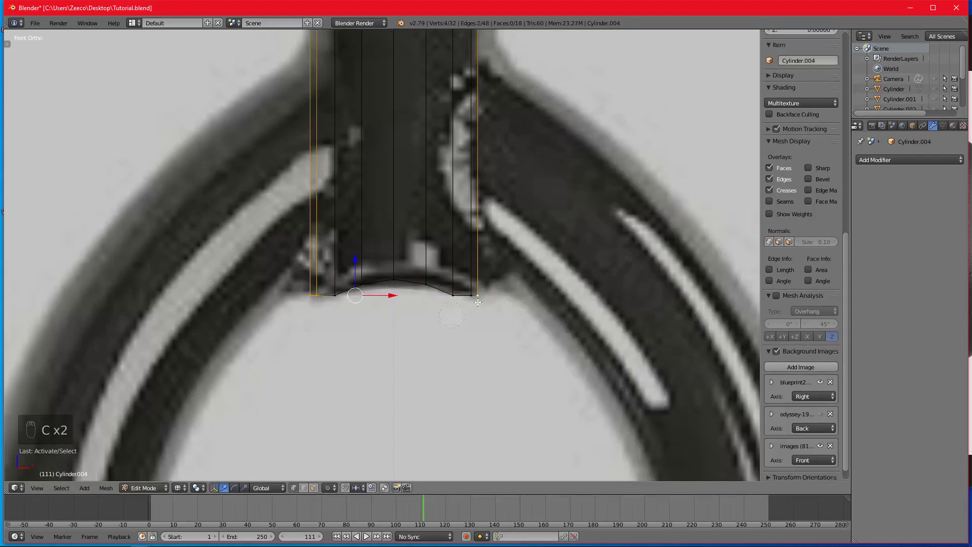
{"action": "left_click", "coordinate": [479, 298]}
{"action": "right_click", "coordinate": [478, 298]}
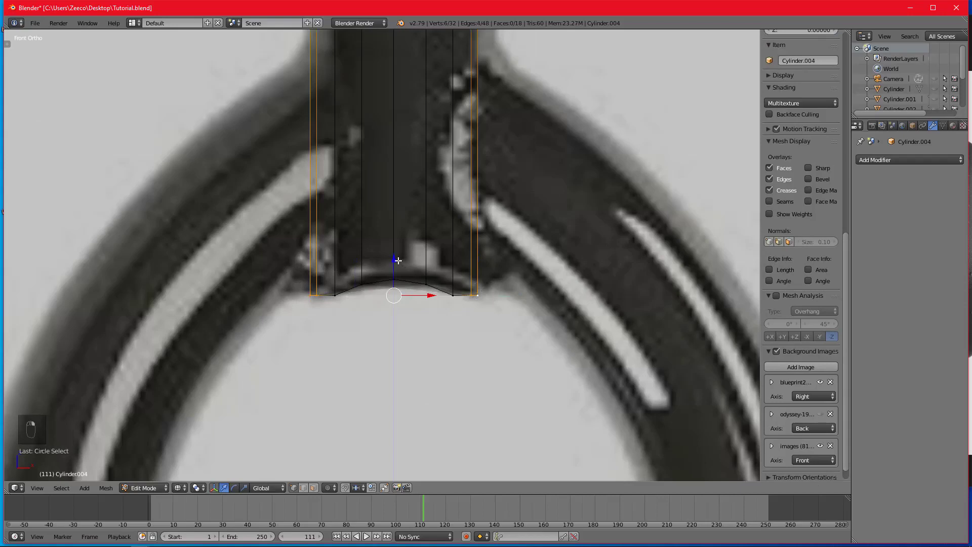
{"action": "key", "text": "g"}
{"action": "key", "text": "z"}
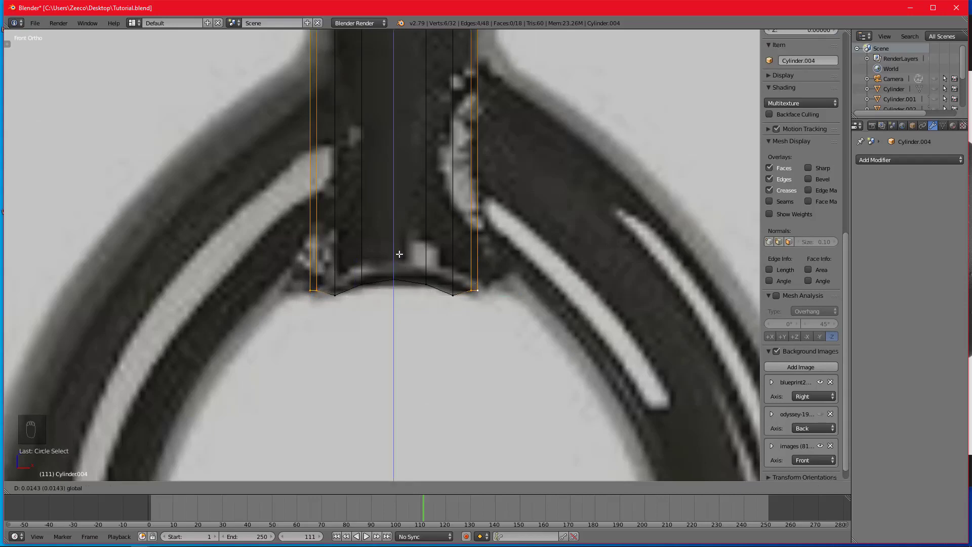
{"action": "left_click", "coordinate": [399, 254]}
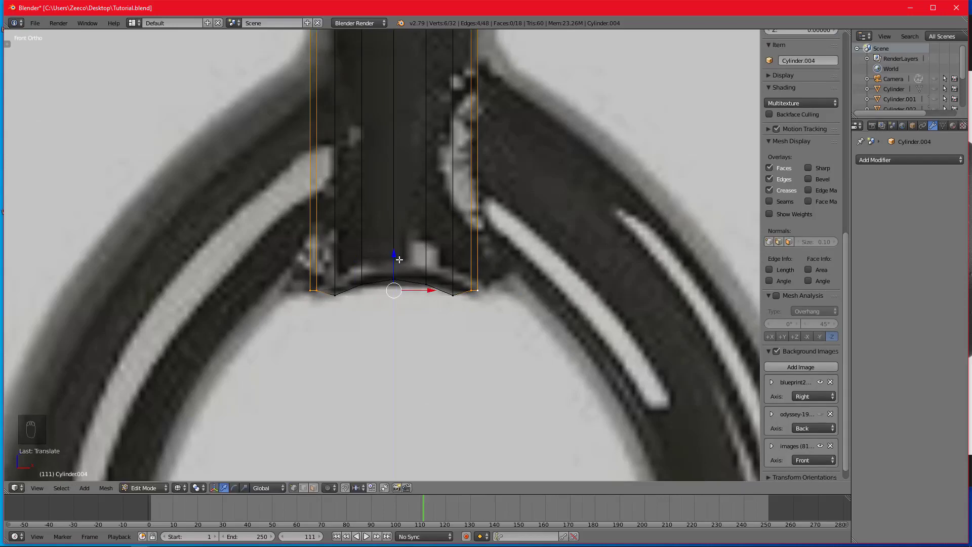
{"action": "key", "text": "ctrl+z"}
Raise only the two outermost bottom vertices, one on each side, about 0.026 along Z and restore solid shading
{"action": "right_click", "coordinate": [478, 295]}
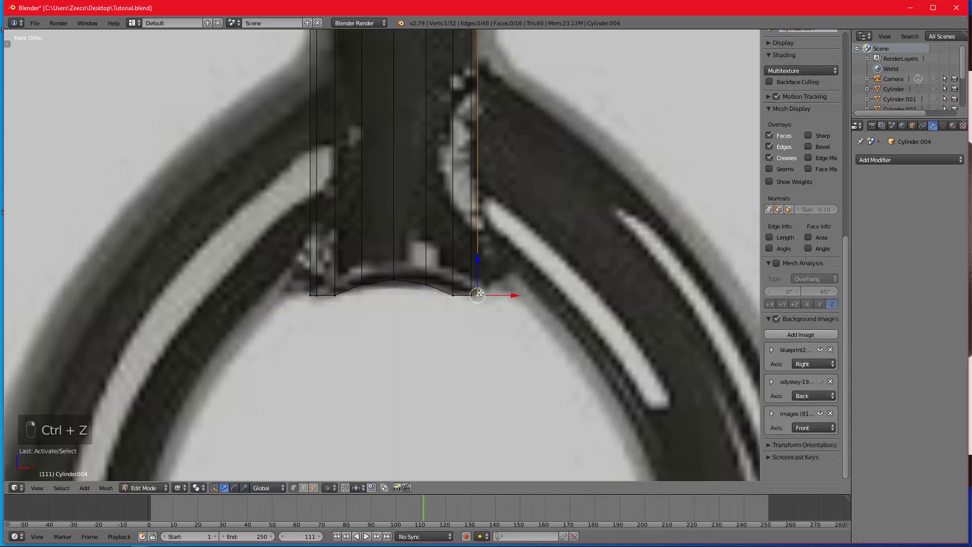
{"action": "key", "text": "c"}
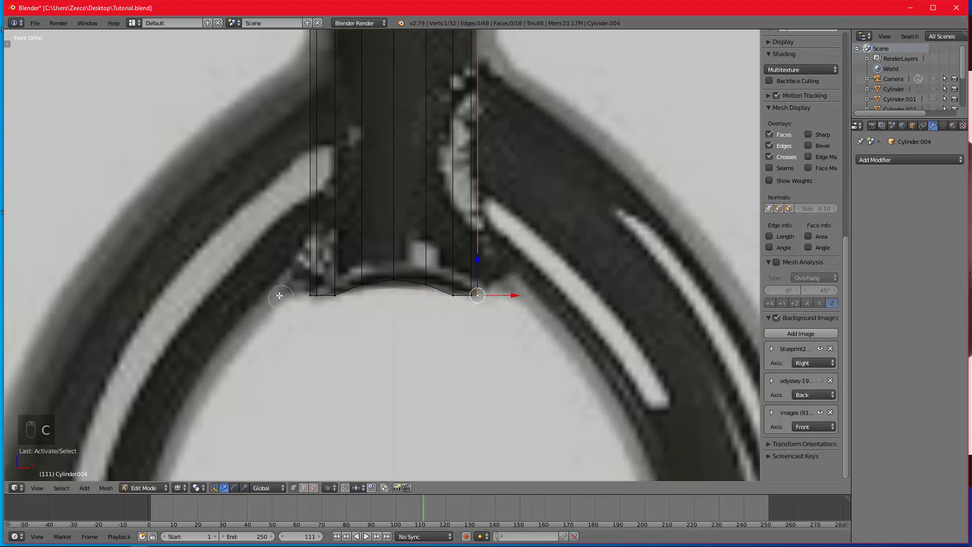
{"action": "left_click", "coordinate": [320, 293]}
{"action": "key", "text": "Escape"}
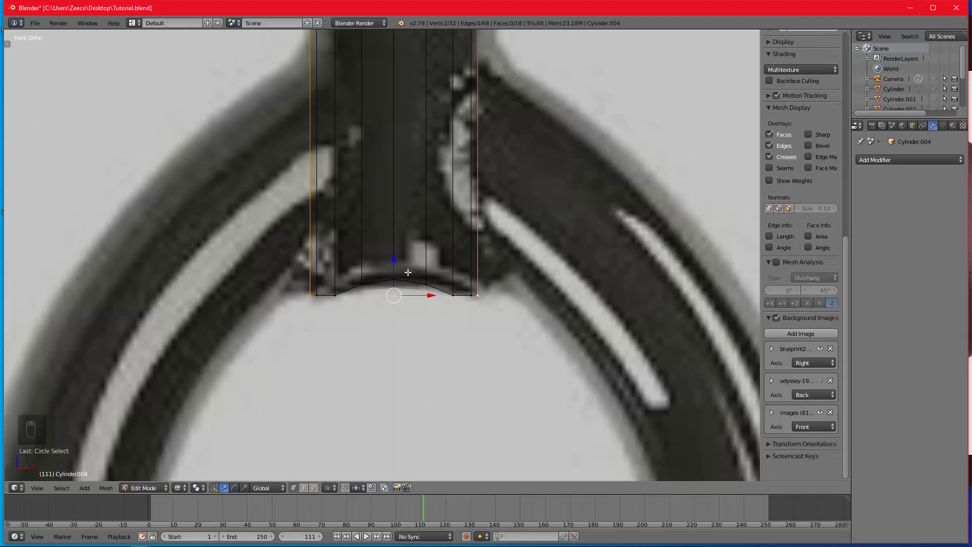
{"action": "key", "text": "g"}
{"action": "key", "text": "z"}
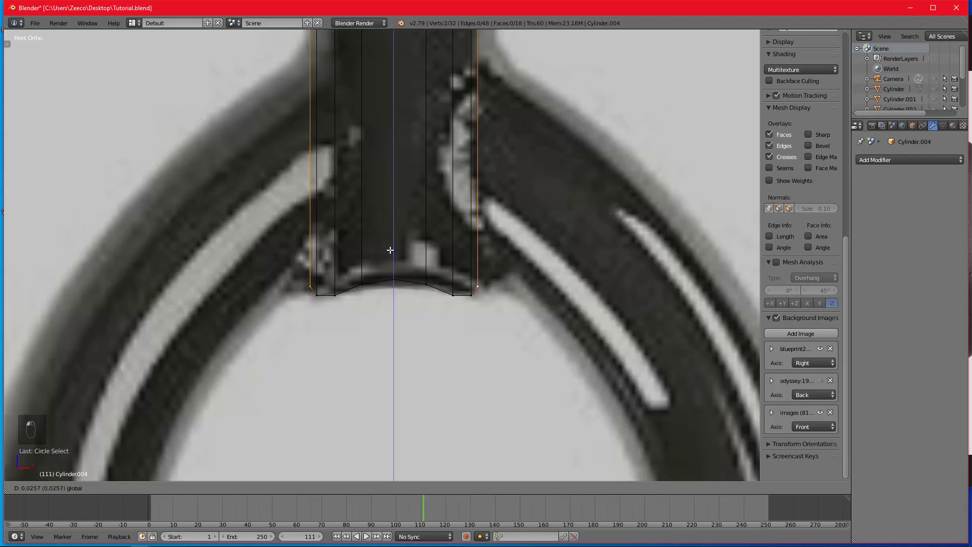
{"action": "left_click", "coordinate": [390, 250]}
{"action": "key", "text": "z"}
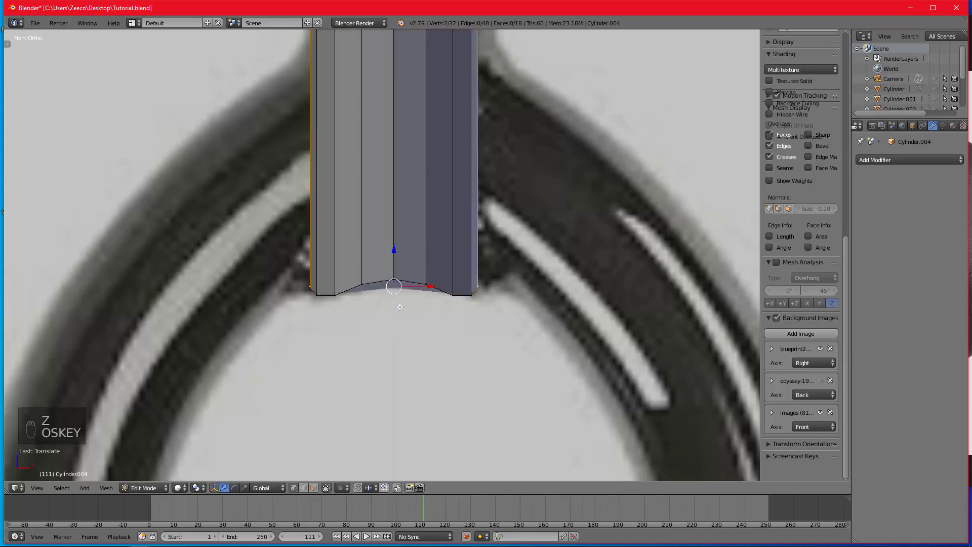
Return to the full front view of the fork and leave edit mode on the steerer cylinder
{"action": "mouse_move", "coordinate": [399, 306]}
{"action": "middle_mouse_down"}
{"action": "mouse_move", "coordinate": [341, 254]}
{"action": "mouse_move", "coordinate": [358, 260]}
{"action": "mouse_move", "coordinate": [365, 265]}
{"action": "mouse_move", "coordinate": [338, 262]}
{"action": "mouse_move", "coordinate": [365, 283]}
{"action": "mouse_move", "coordinate": [409, 265]}
{"action": "mouse_move", "coordinate": [433, 285]}
{"action": "mouse_move", "coordinate": [385, 249]}
{"action": "mouse_move", "coordinate": [400, 253]}
{"action": "middle_mouse_up"}
{"action": "key", "text": "KP_1"}
{"action": "key", "text": "KP_1"}
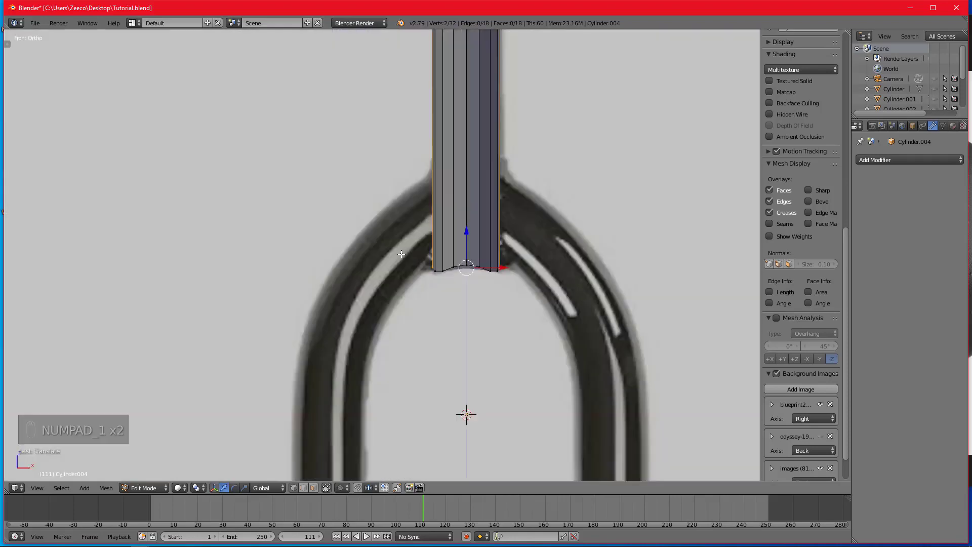
{"action": "scroll", "coordinate": [407, 283], "scroll_direction": "down", "scroll_amount": 6}
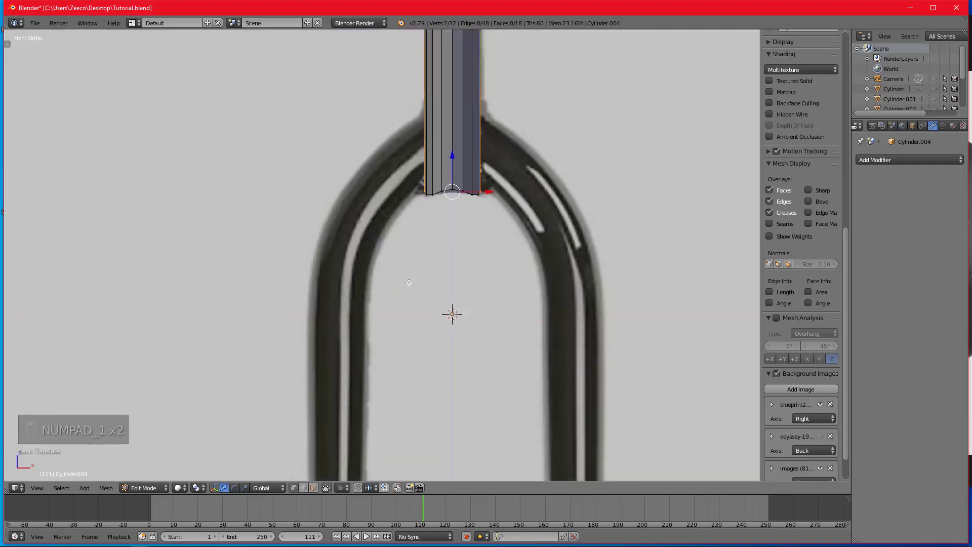
{"action": "scroll", "coordinate": [414, 285], "scroll_direction": "up", "scroll_amount": 2, "text": "shift"}
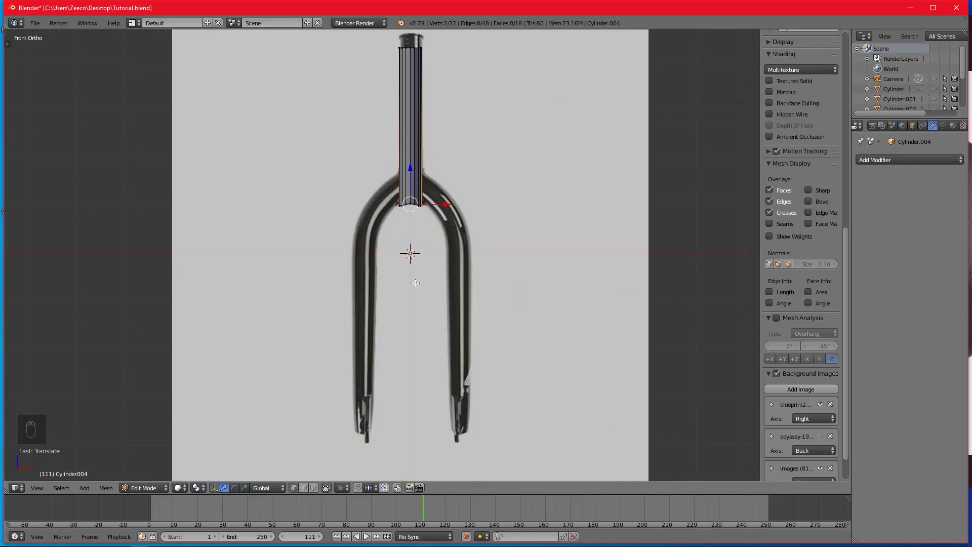
{"action": "key", "text": "Tab"}
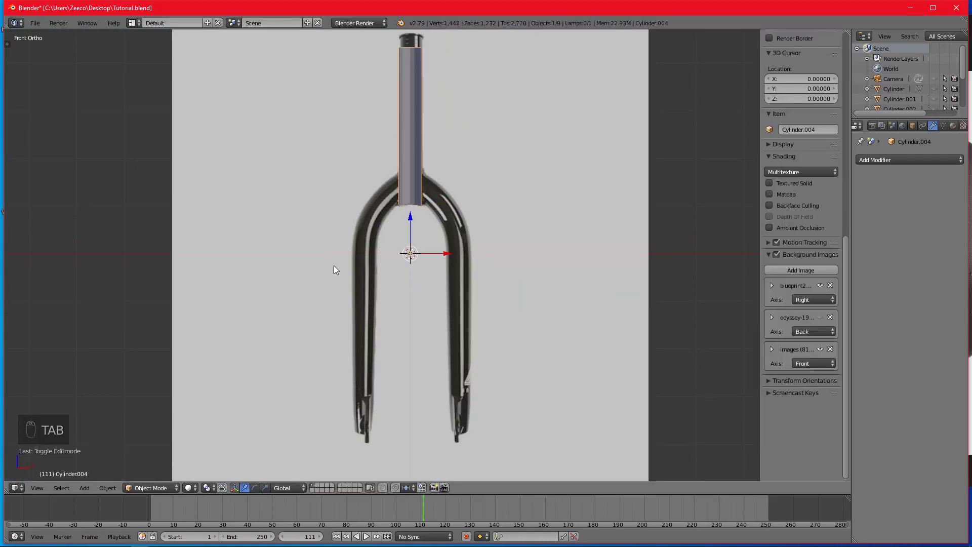
Try adding a mesh plane aligned to the front view, and undo the addition
{"action": "key", "text": "shift+a"}
{"action": "mouse_move", "coordinate": [400, 284]}
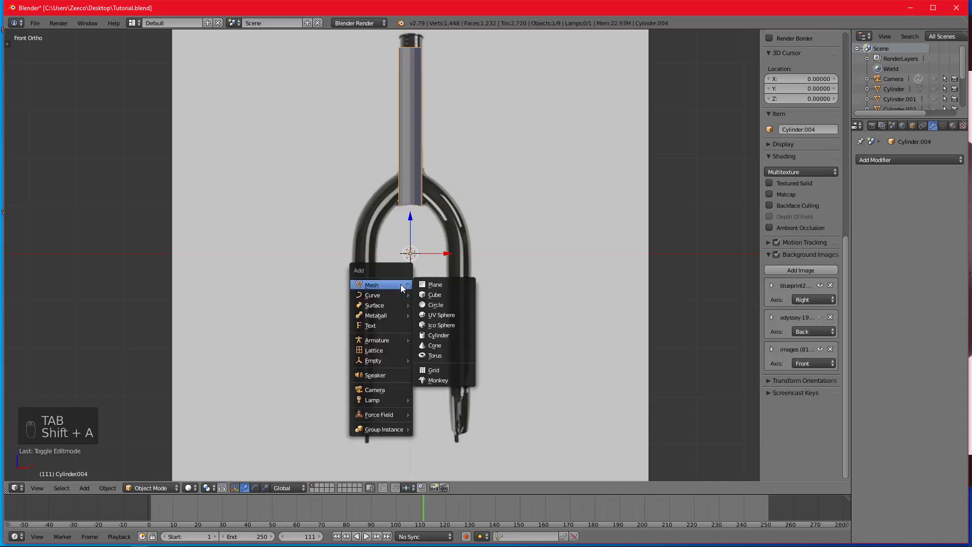
{"action": "left_click", "coordinate": [437, 284]}
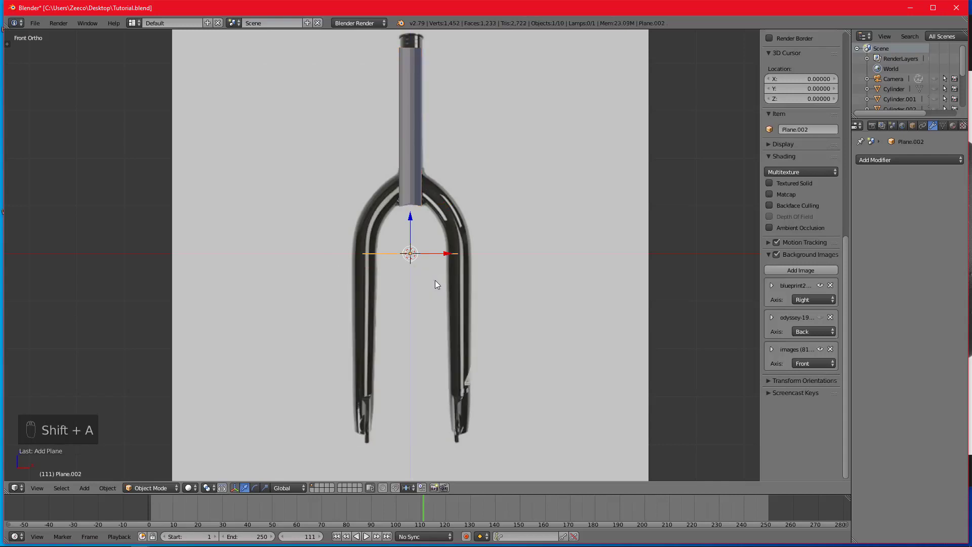
{"action": "key", "text": "t"}
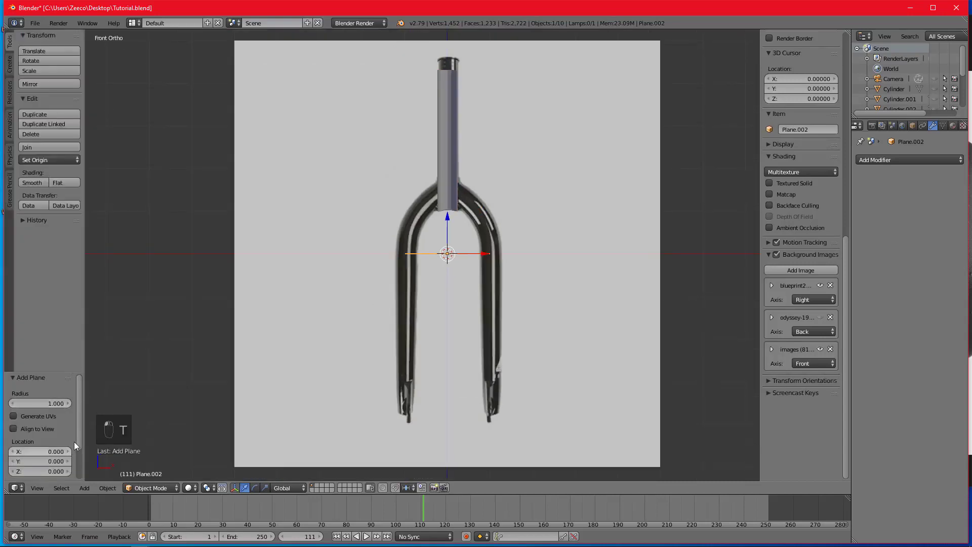
{"action": "left_click", "coordinate": [30, 429]}
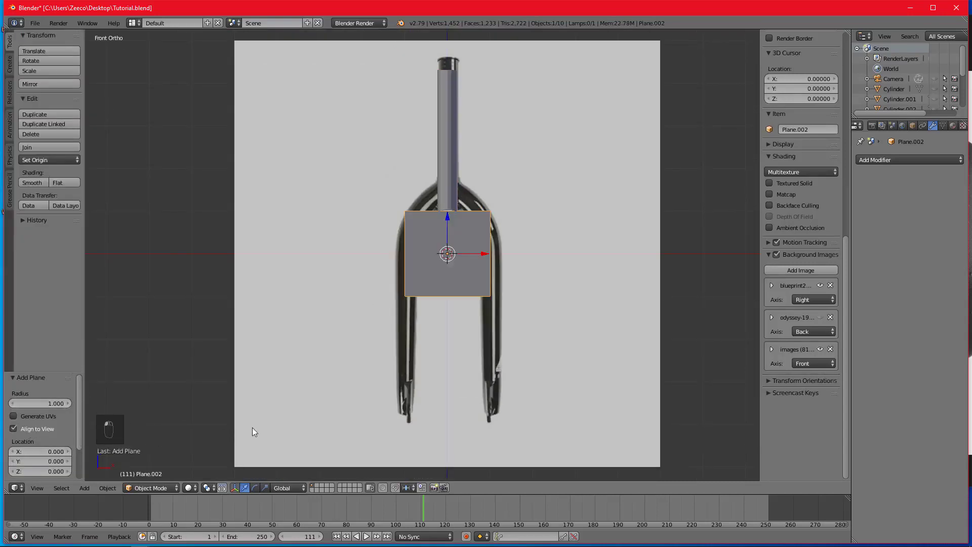
{"action": "key", "text": "y"}
{"action": "key", "text": "ctrl+z"}
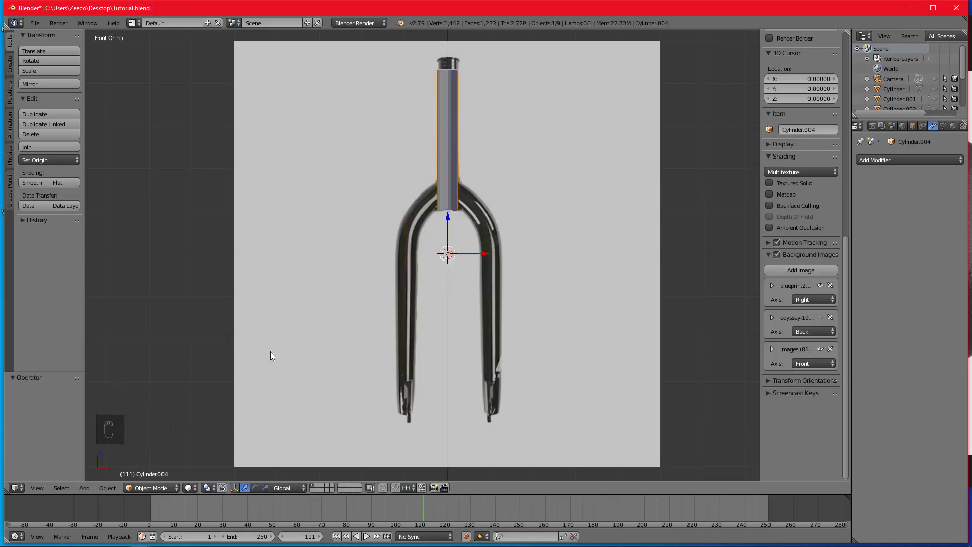
{"action": "key", "text": "shift+a"}
{"action": "key", "text": "Escape"}
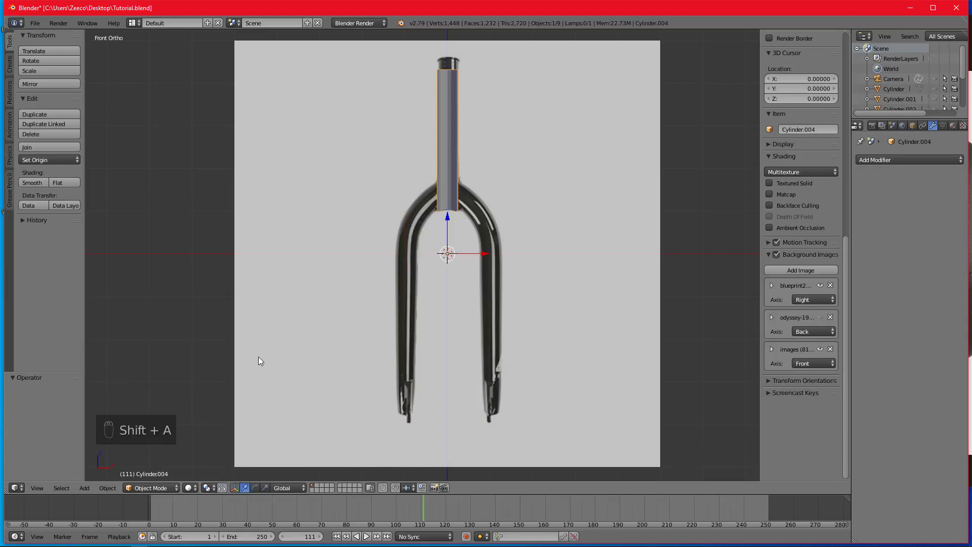
Add a mesh plane with radius 1.000 at the 3D cursor, aligned to the front view
{"action": "key", "text": "shift+a"}
{"action": "mouse_move", "coordinate": [259, 356]}
{"action": "left_click", "coordinate": [294, 354]}
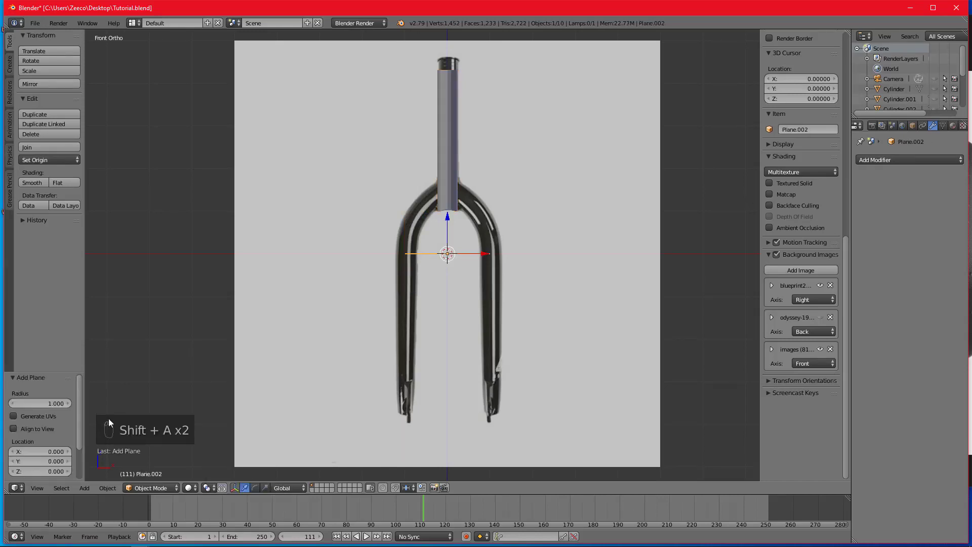
{"action": "left_click", "coordinate": [41, 426]}
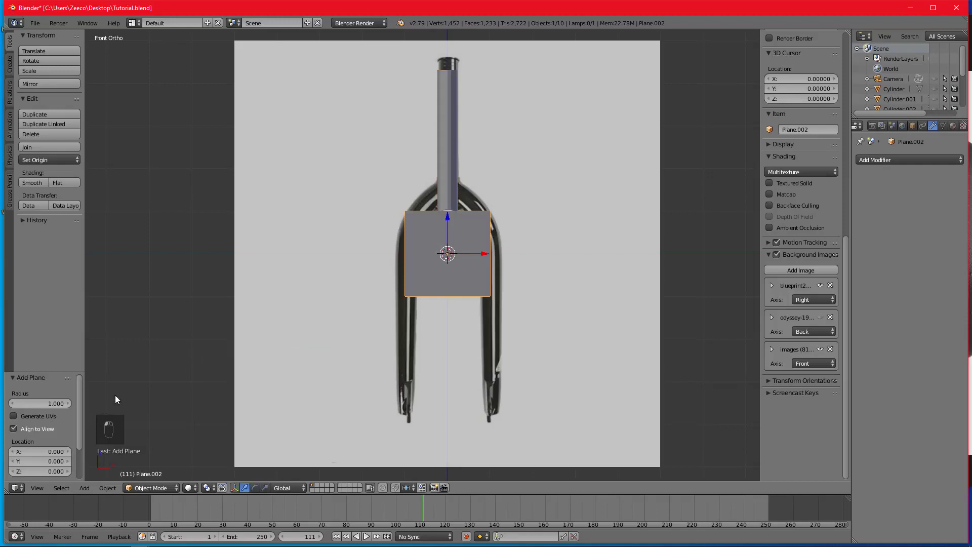
{"action": "key", "text": "t"}
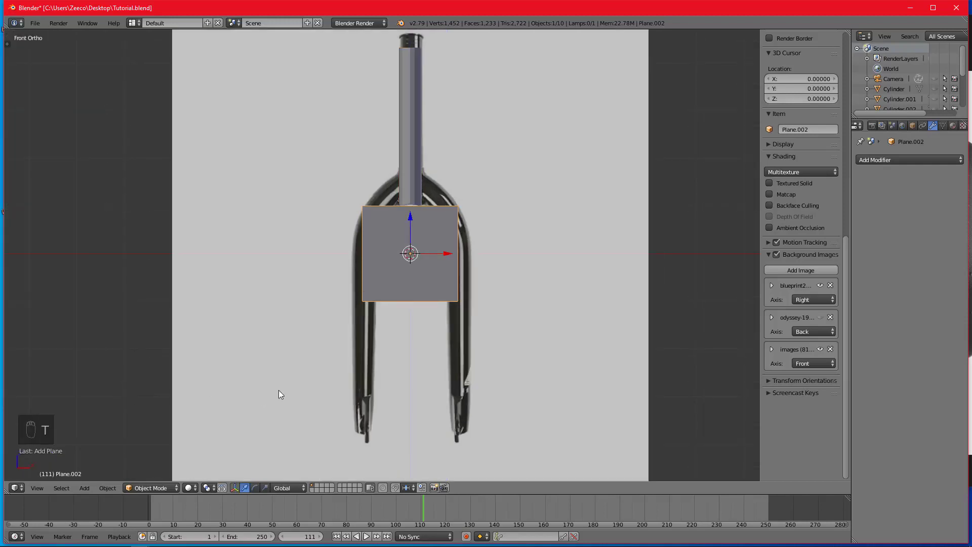
Delete three of the plane's four vertices, keeping only the upper-left one
{"action": "scroll", "coordinate": [304, 385], "scroll_direction": "down", "scroll_amount": 3, "text": "shift"}
{"action": "scroll", "coordinate": [329, 370], "scroll_direction": "up", "scroll_amount": 3, "text": "shift"}
{"action": "scroll", "coordinate": [391, 347], "scroll_direction": "up", "scroll_amount": 5}
{"action": "scroll", "coordinate": [438, 281], "scroll_direction": "down", "scroll_amount": 4, "text": "shift"}
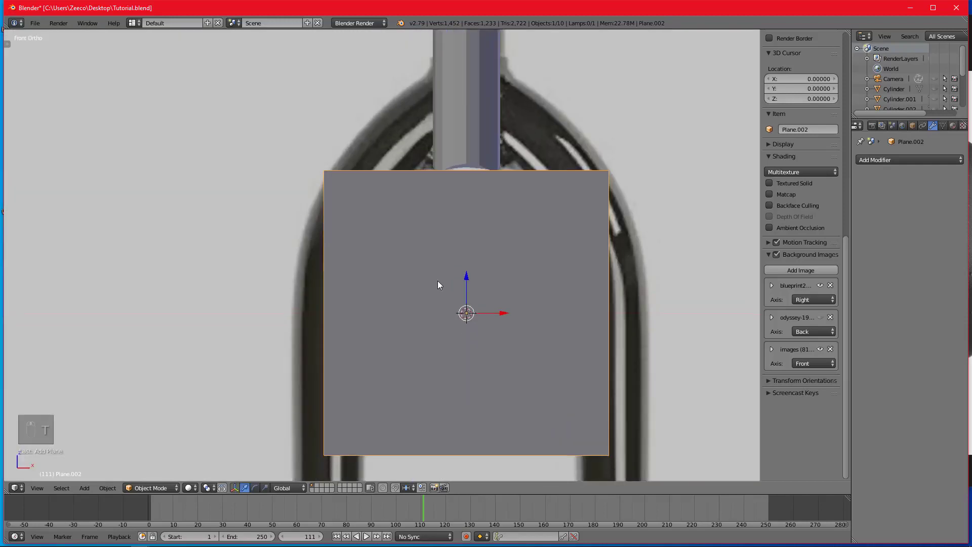
{"action": "key", "text": "Tab"}
{"action": "scroll", "coordinate": [437, 287], "scroll_direction": "down", "scroll_amount": 2}
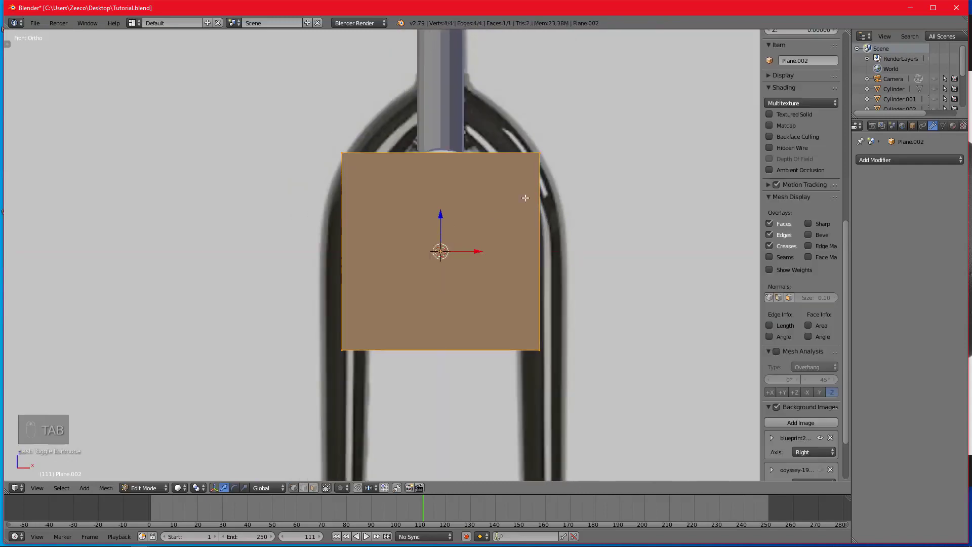
{"action": "right_click", "coordinate": [547, 159]}
{"action": "right_click", "coordinate": [341, 347], "text": "shift"}
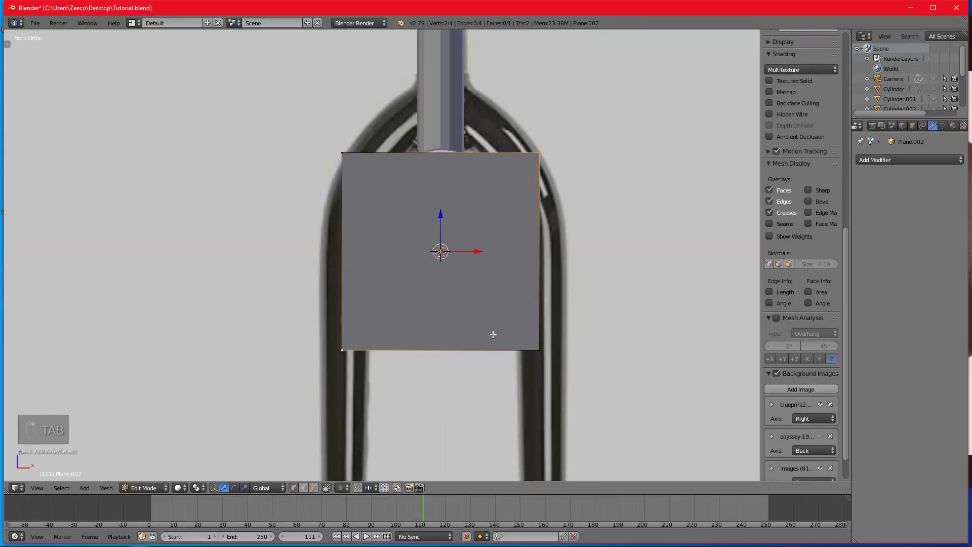
{"action": "right_click", "coordinate": [538, 339], "text": "shift"}
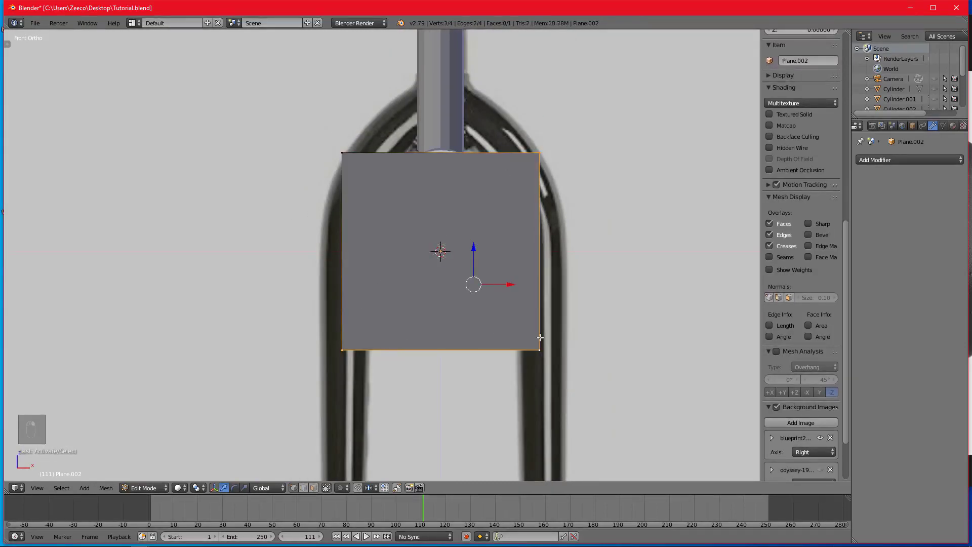
{"action": "key", "text": "x"}
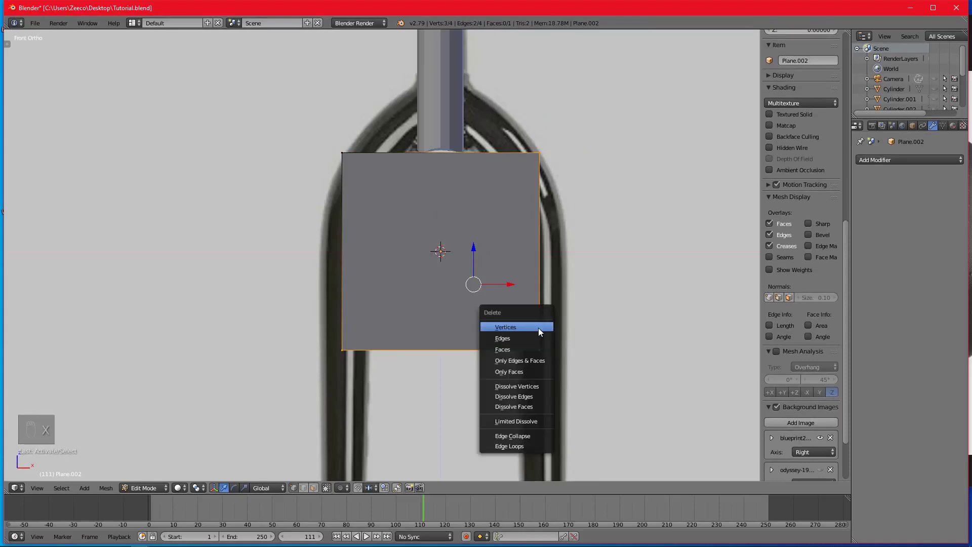
{"action": "left_click", "coordinate": [539, 328]}
Move the remaining vertex onto the steerer's centre line at the crown's height, using wireframe shading to place it over the reference
{"action": "right_click", "coordinate": [343, 152]}
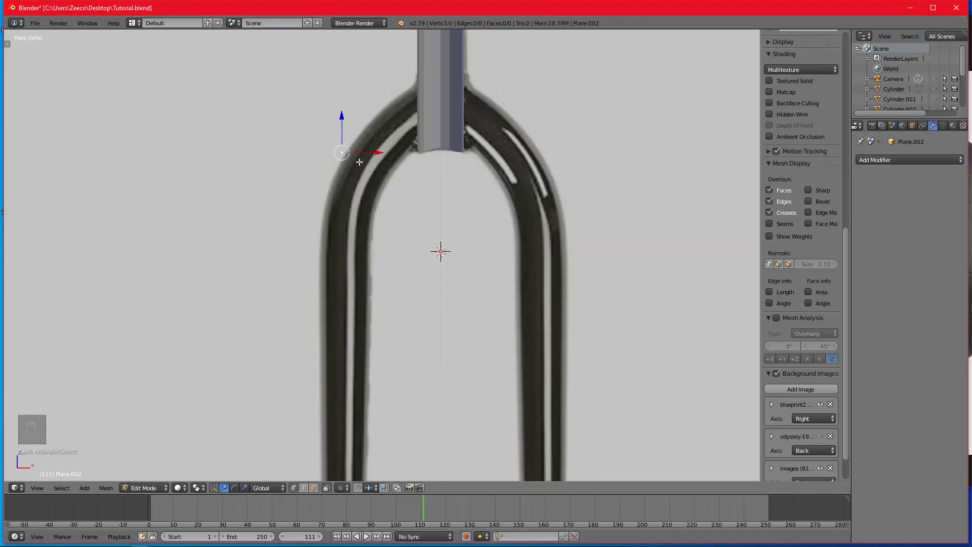
{"action": "key", "text": "g"}
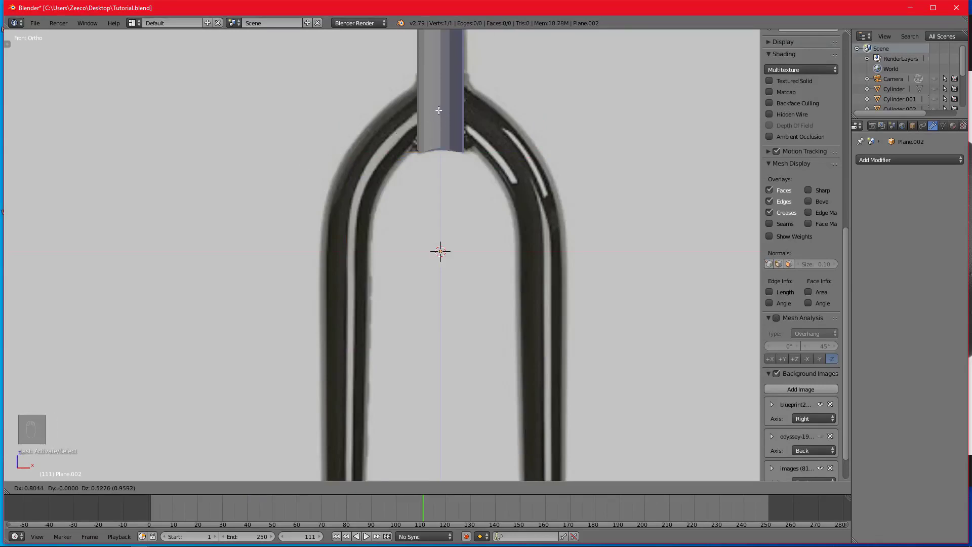
{"action": "left_click", "coordinate": [439, 110]}
{"action": "key", "text": "z"}
{"action": "scroll", "coordinate": [436, 111], "scroll_direction": "up", "scroll_amount": 3}
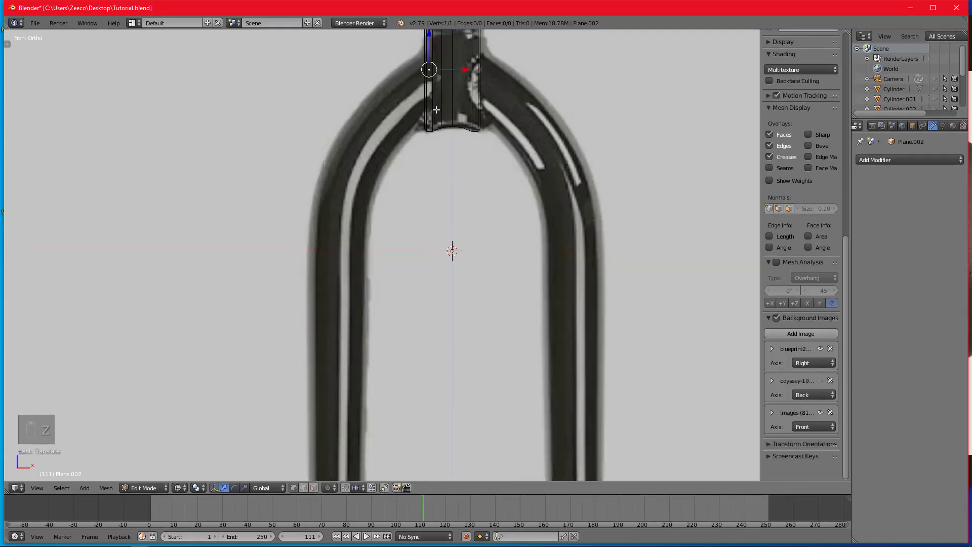
{"action": "scroll", "coordinate": [432, 111], "scroll_direction": "up", "scroll_amount": 5, "text": "ctrl"}
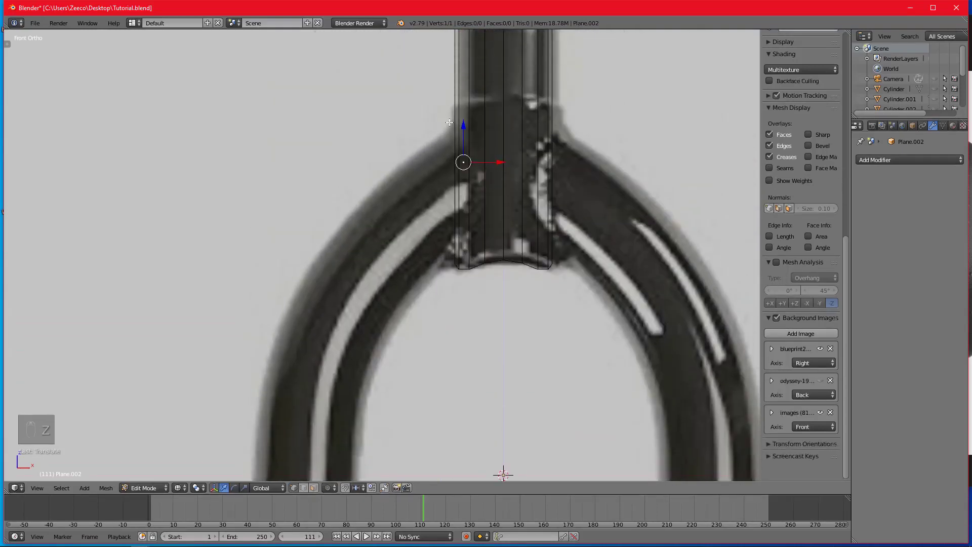
{"action": "key", "text": "g"}
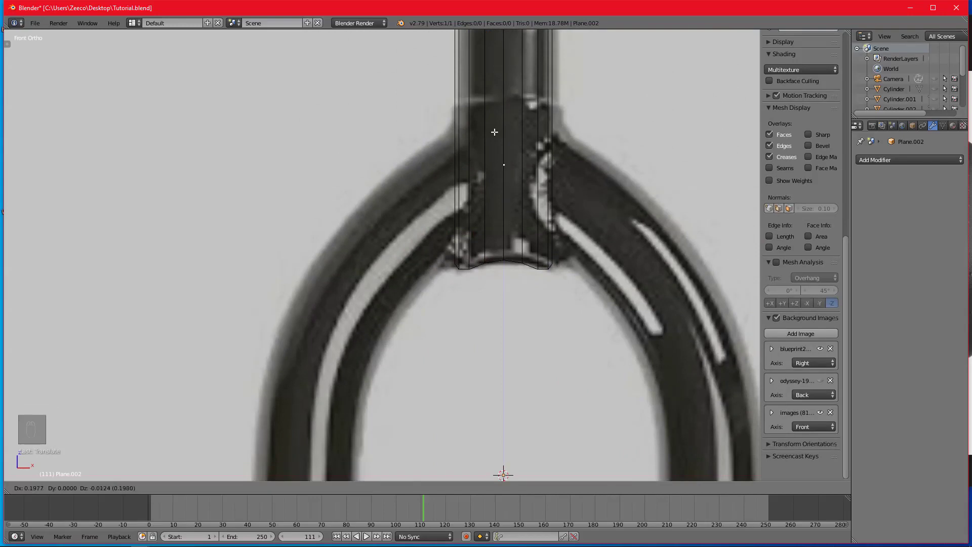
{"action": "left_click", "coordinate": [494, 130]}
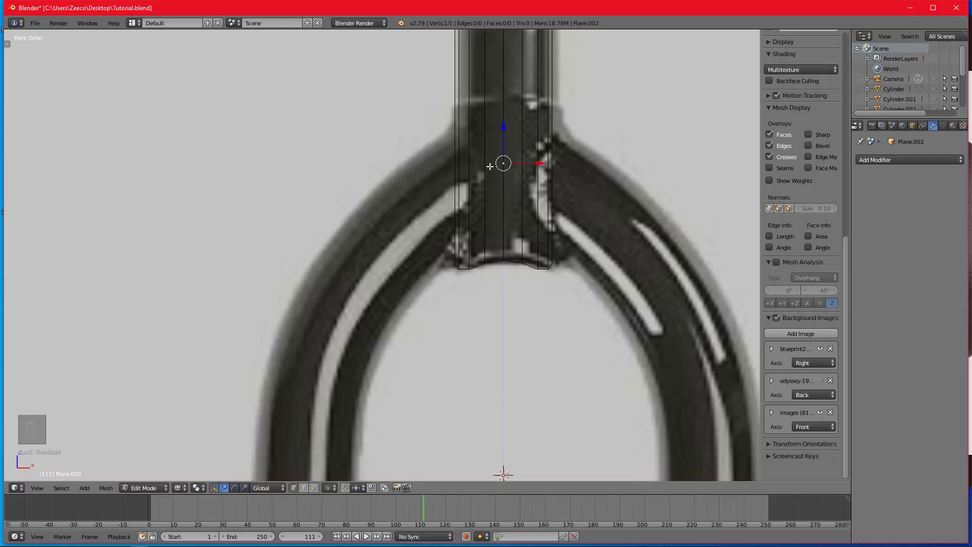
Extrude the vertex six times to trace the middle of the left crown arch from the steerer down to the bend's lower part
{"action": "key", "text": "e"}
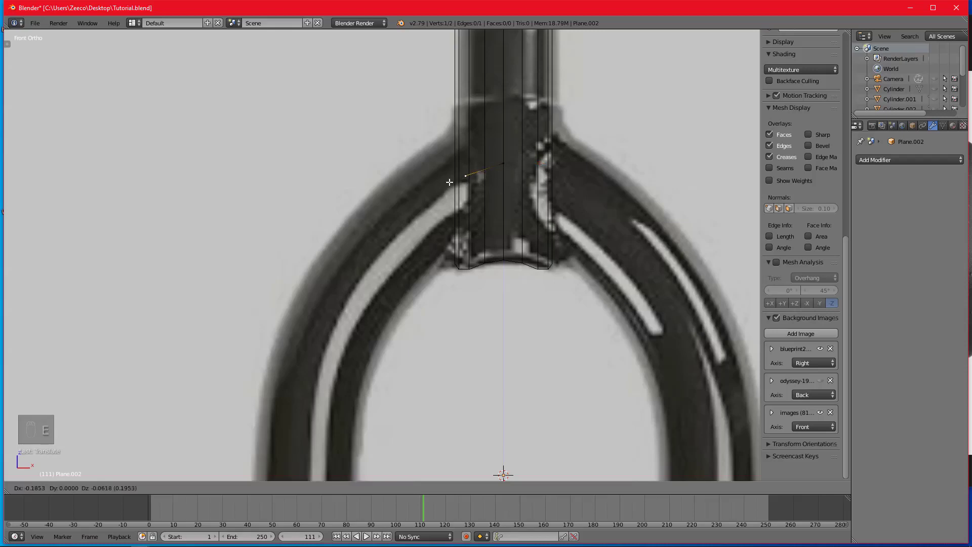
{"action": "left_click", "coordinate": [450, 183]}
{"action": "key", "text": "e"}
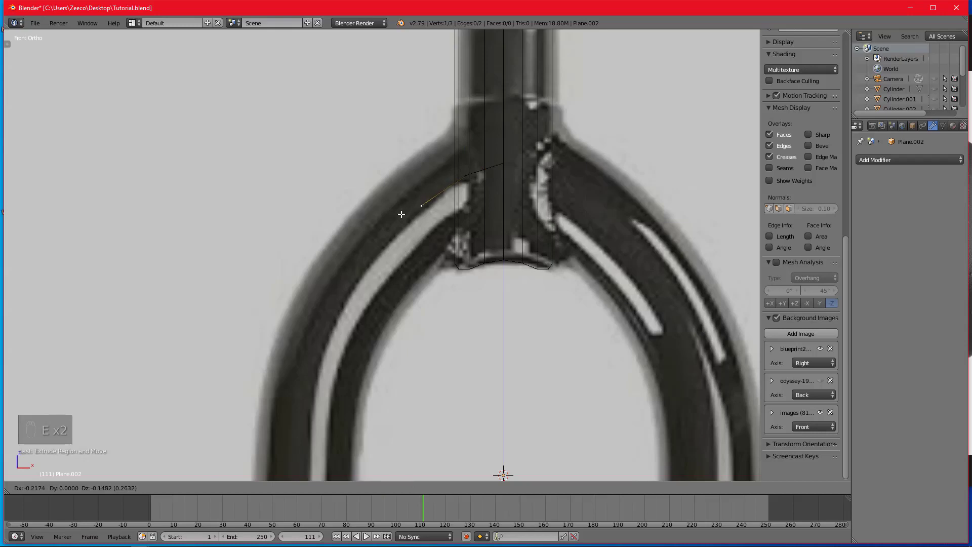
{"action": "left_click", "coordinate": [404, 215]}
{"action": "key", "text": "e"}
{"action": "left_click", "coordinate": [332, 280]}
{"action": "key", "text": "e"}
{"action": "left_click", "coordinate": [294, 329]}
{"action": "key", "text": "e"}
{"action": "left_click", "coordinate": [279, 369]}
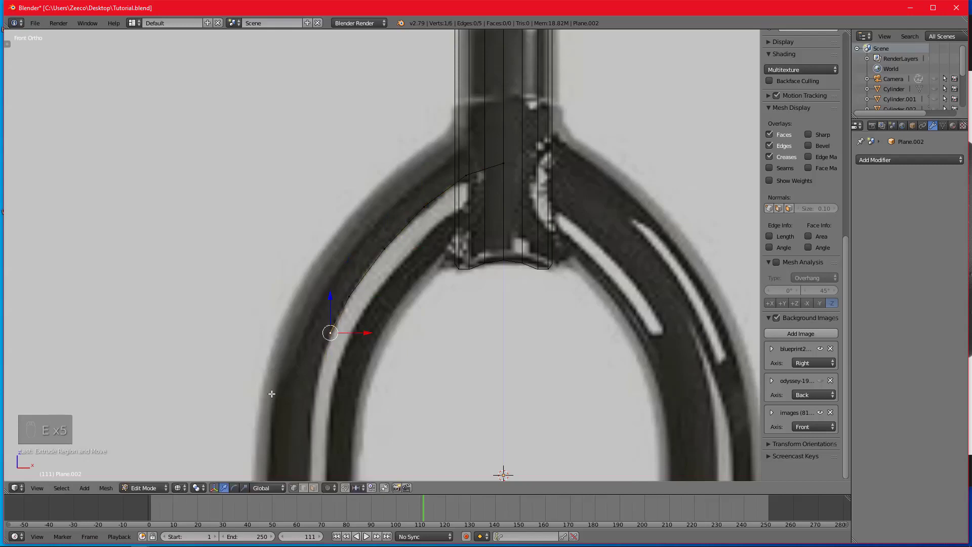
{"action": "key", "text": "e"}
{"action": "left_click", "coordinate": [259, 437]}
Extrude the end vertex three more times to continue the path from the bend into the left leg's upper straight part
{"action": "scroll", "coordinate": [417, 307], "scroll_direction": "down", "scroll_amount": 6, "text": "shift"}
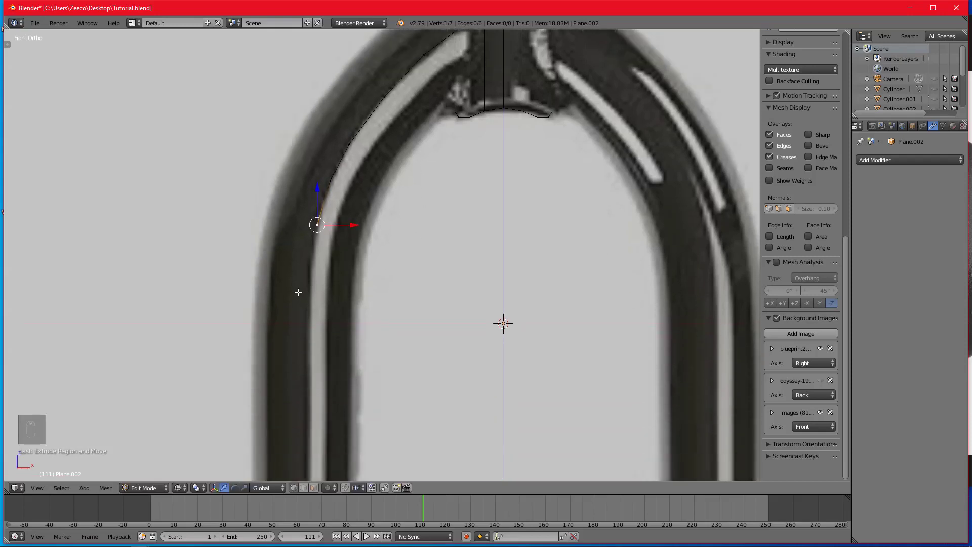
{"action": "key", "text": "e"}
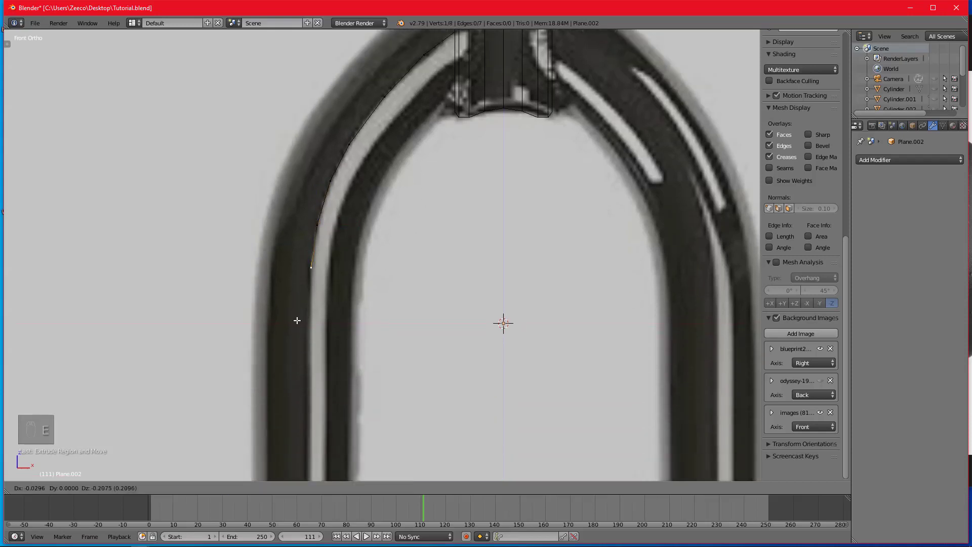
{"action": "left_click", "coordinate": [297, 326]}
{"action": "key", "text": "e"}
{"action": "left_click", "coordinate": [298, 403]}
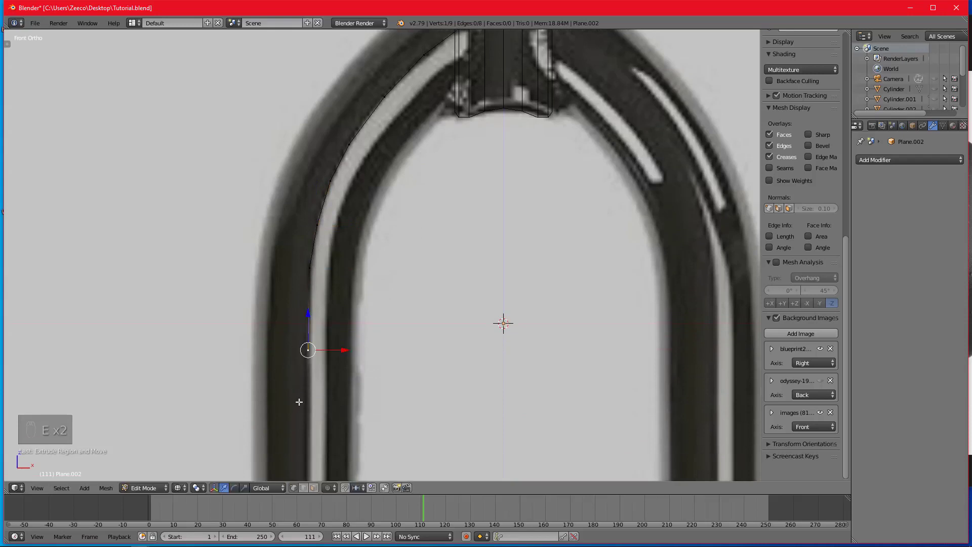
{"action": "key", "text": "e"}
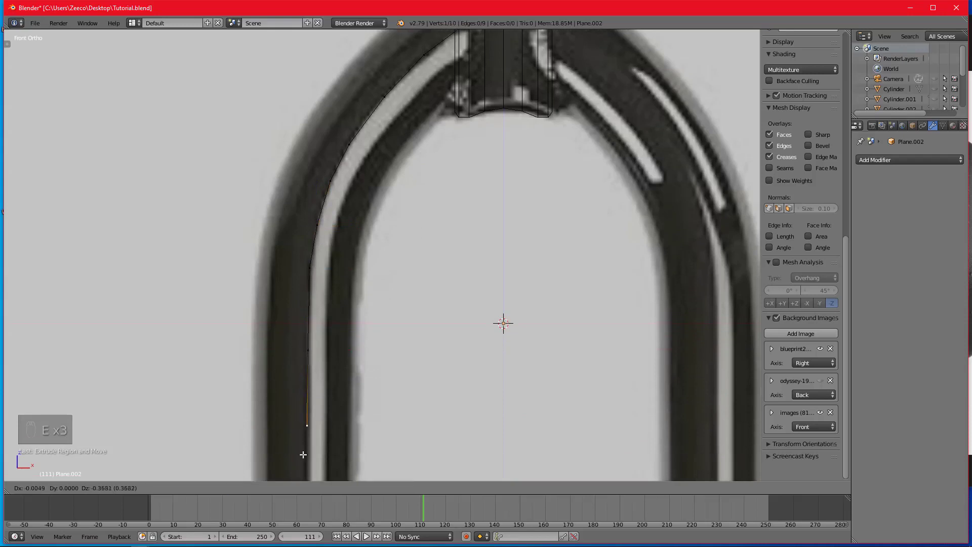
{"action": "left_click", "coordinate": [305, 464]}
Extrude one long segment down the middle of the left leg to just above the dropout
{"action": "scroll", "coordinate": [341, 376], "scroll_direction": "down", "scroll_amount": 20, "text": "shift"}
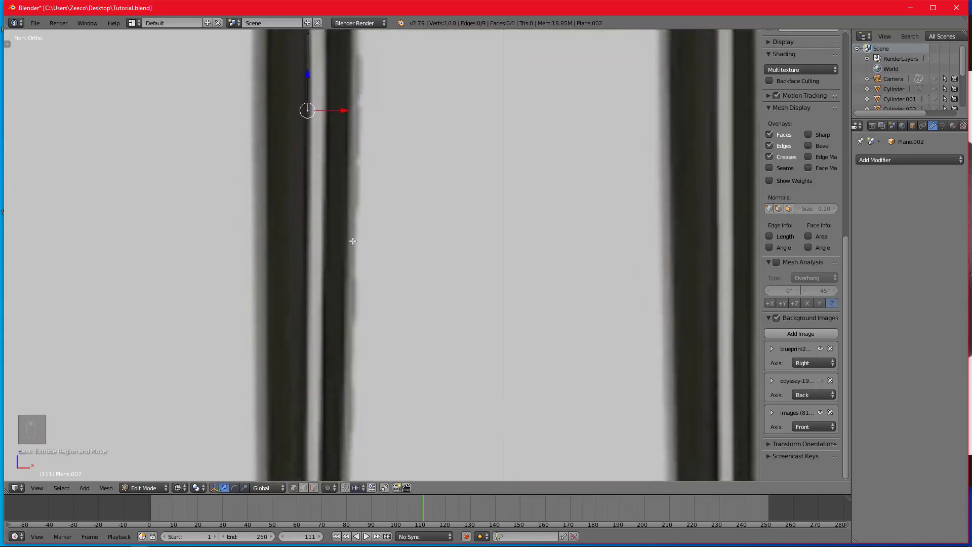
{"action": "key", "text": "e"}
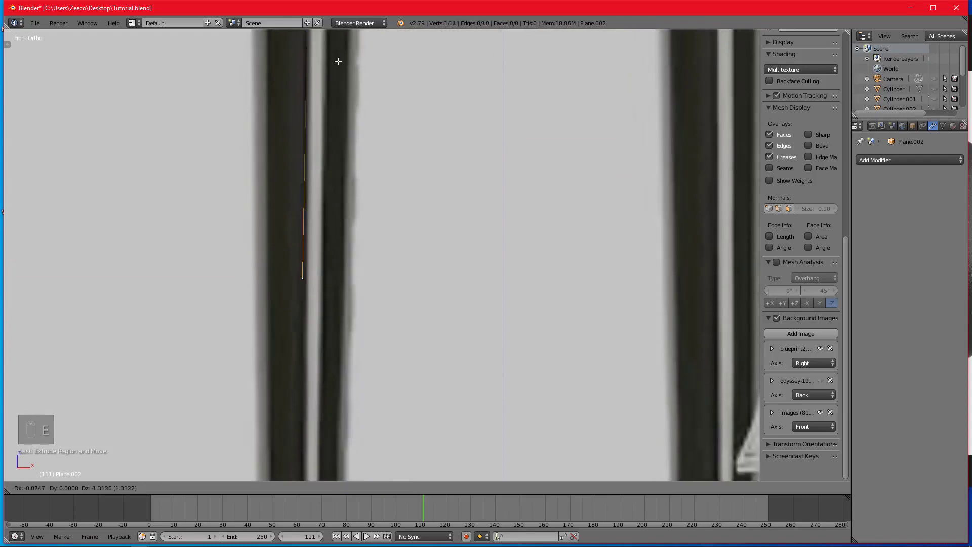
{"action": "left_click", "coordinate": [338, 242]}
{"action": "scroll", "coordinate": [387, 183], "scroll_direction": "down", "scroll_amount": 20, "text": "shift"}
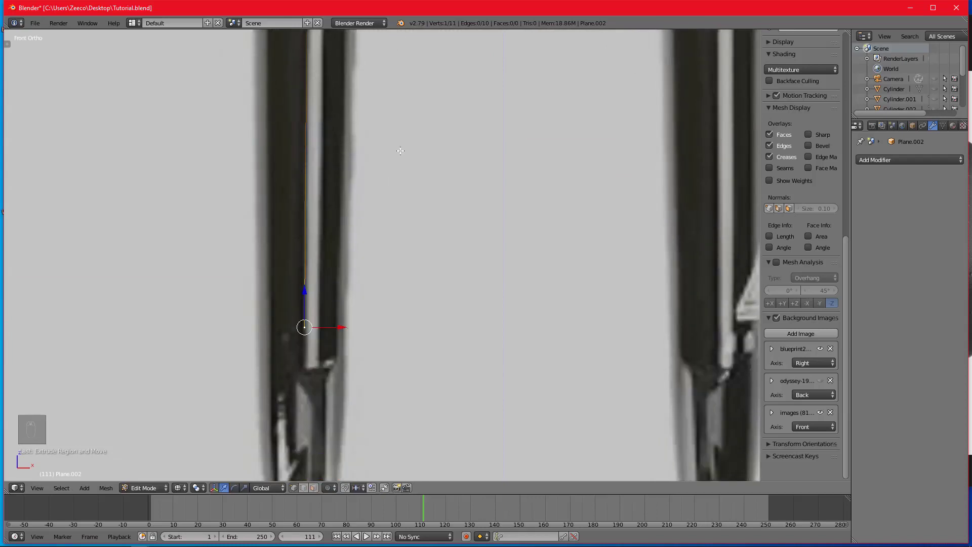
{"action": "scroll", "coordinate": [352, 56], "scroll_direction": "down", "scroll_amount": 1}
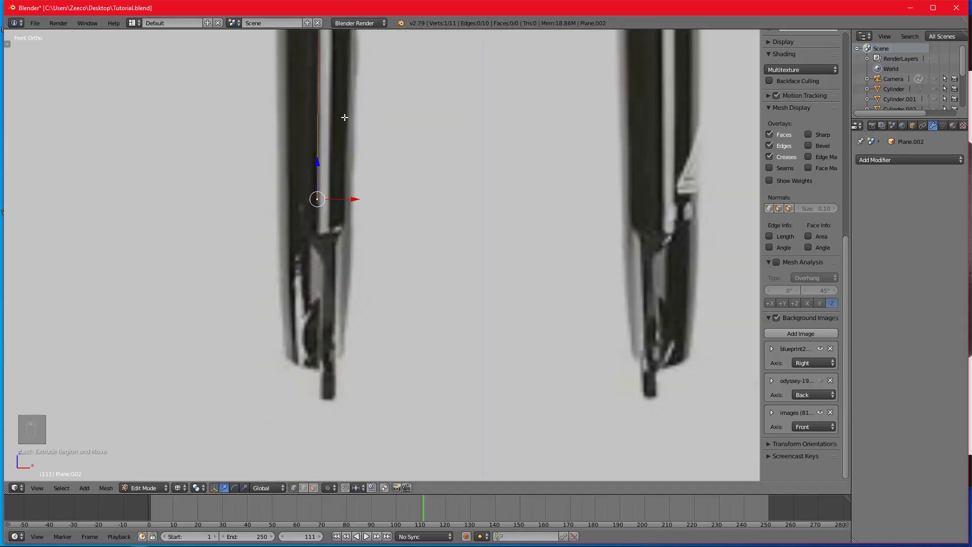
Extrude one last segment to the bottom end of the left leg and leave edit mode
{"action": "key", "text": "e"}
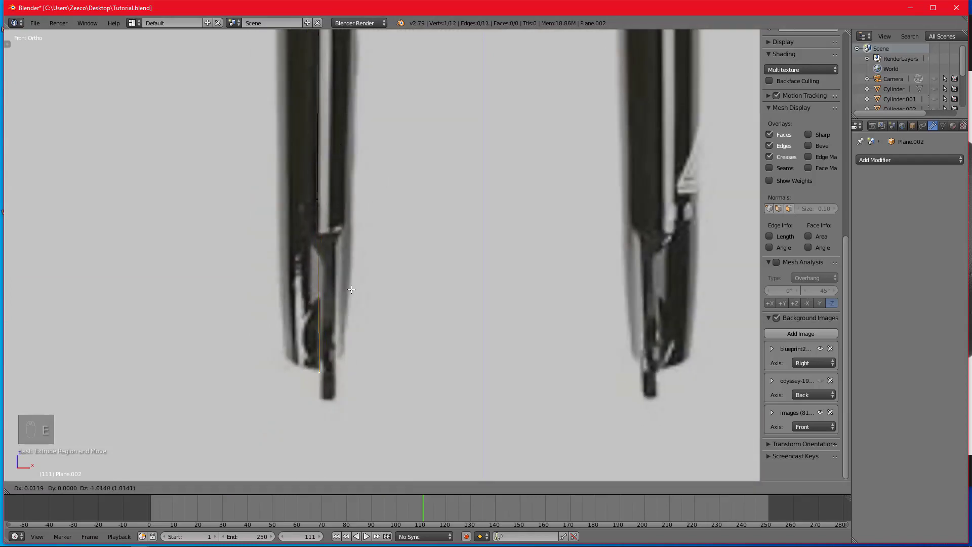
{"action": "left_click", "coordinate": [340, 286]}
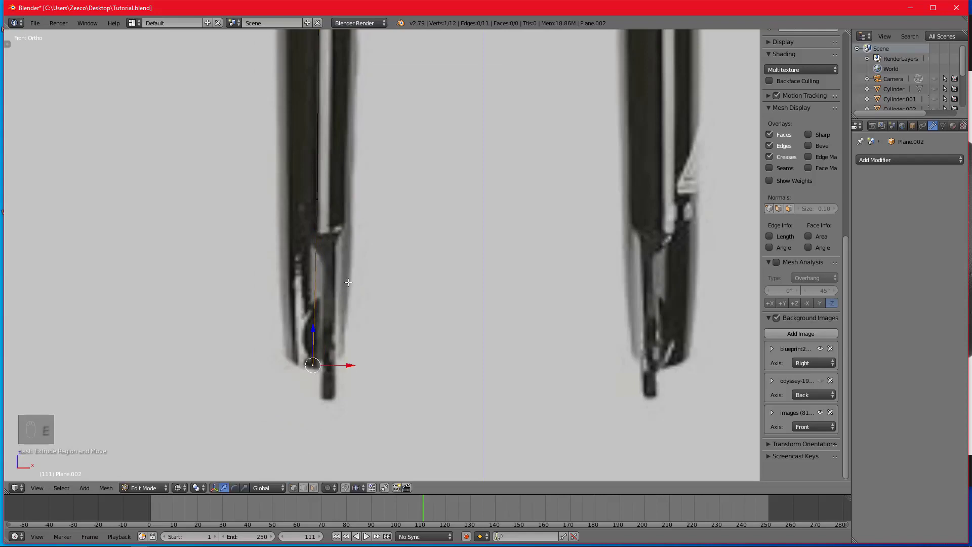
{"action": "scroll", "coordinate": [520, 92], "scroll_direction": "down", "scroll_amount": 8}
{"action": "scroll", "coordinate": [520, 91], "scroll_direction": "up", "scroll_amount": 4, "text": "shift"}
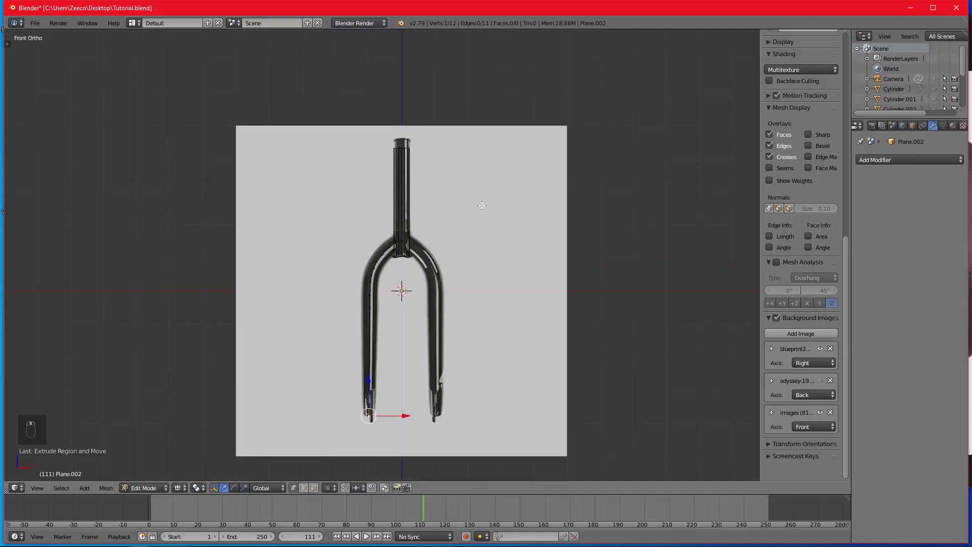
{"action": "key", "text": "Tab"}
Convert the traced left leg path from a mesh to a curve
{"action": "scroll", "coordinate": [451, 222], "scroll_direction": "up", "scroll_amount": 8}
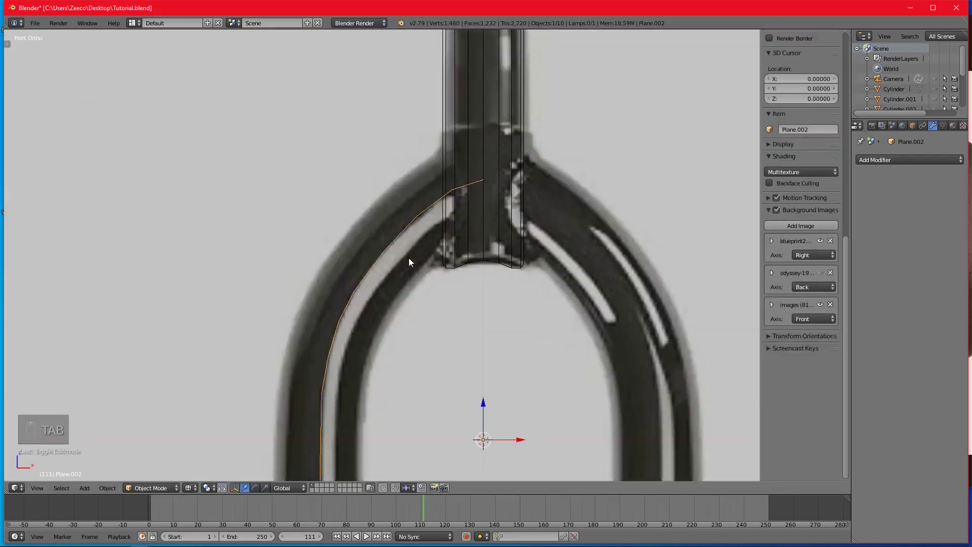
{"action": "scroll", "coordinate": [408, 261], "scroll_direction": "down", "scroll_amount": 12, "text": "shift"}
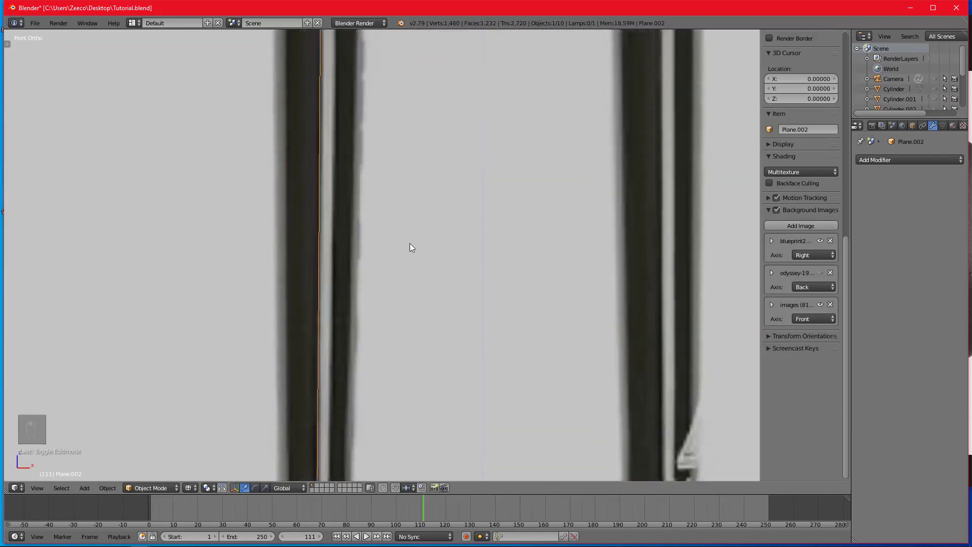
{"action": "scroll", "coordinate": [412, 247], "scroll_direction": "down", "scroll_amount": 6, "text": "shift"}
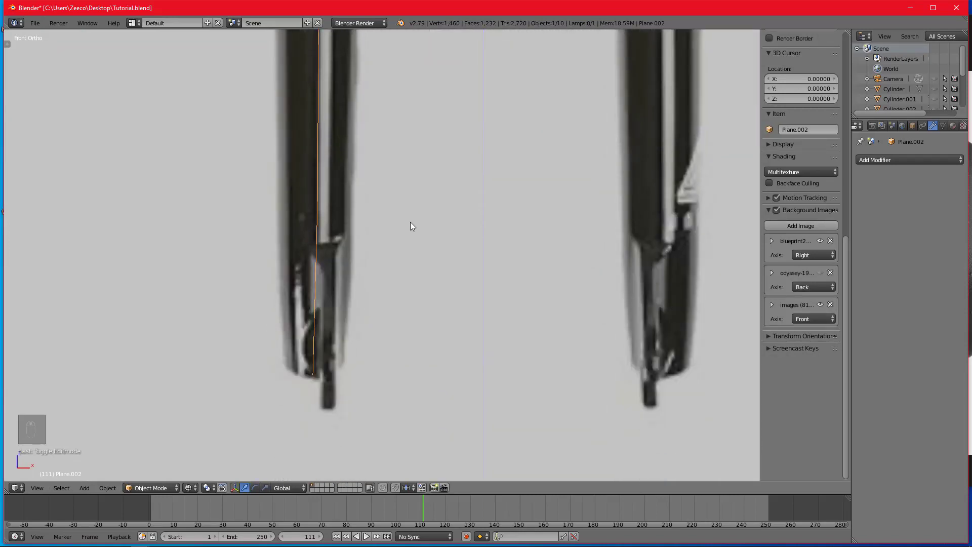
{"action": "scroll", "coordinate": [411, 225], "scroll_direction": "down", "scroll_amount": 7}
{"action": "scroll", "coordinate": [413, 228], "scroll_direction": "up", "scroll_amount": 4, "text": "shift"}
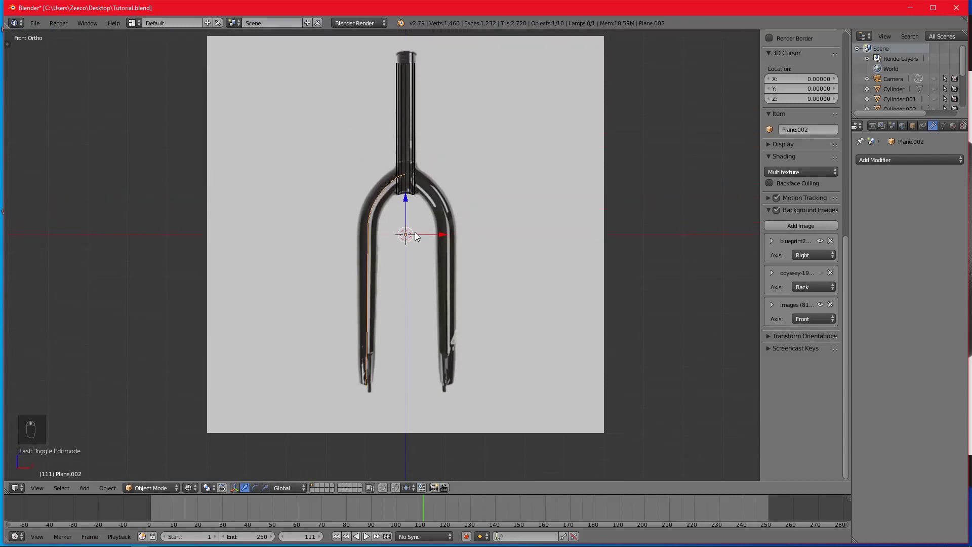
{"action": "key", "text": "alt+c"}
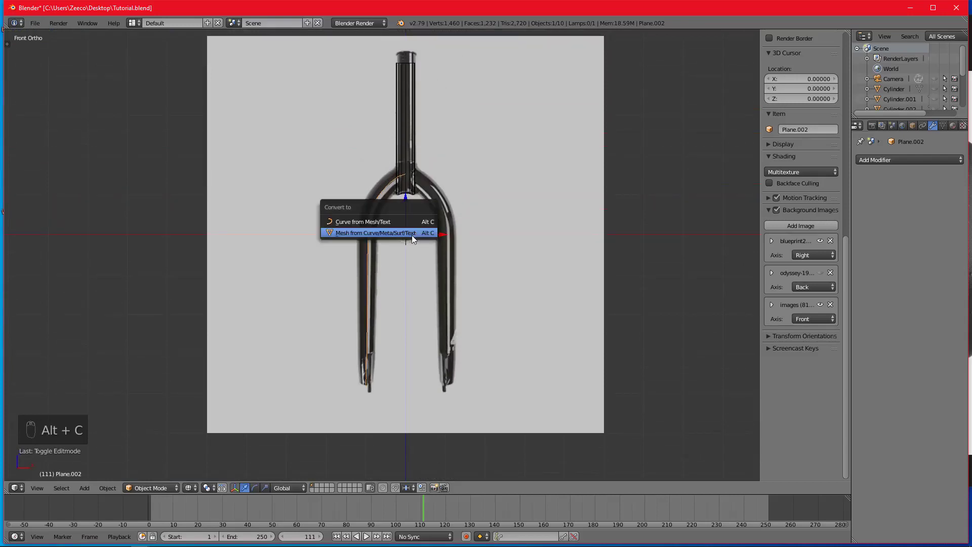
{"action": "left_click", "coordinate": [411, 223]}
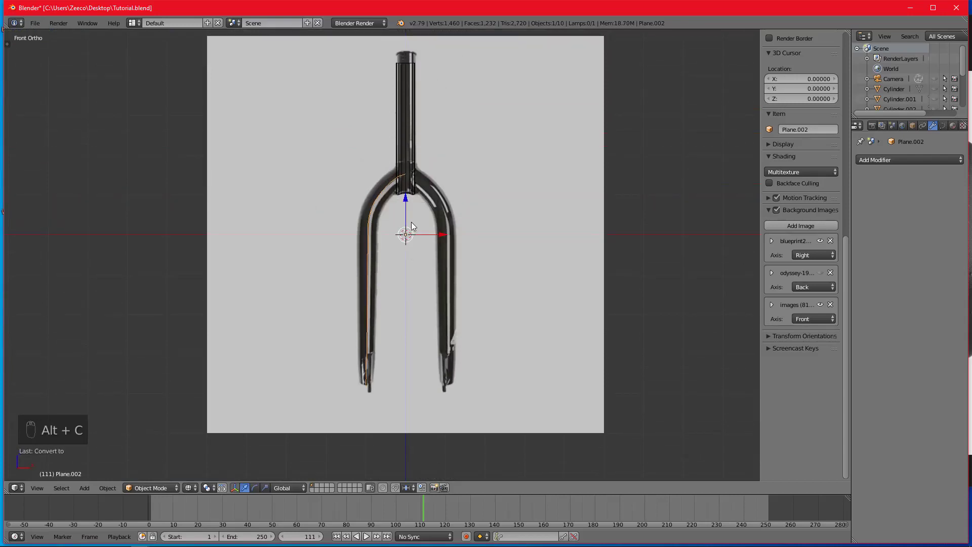
Set the leg curve's fill mode to Full
{"action": "left_click", "coordinate": [944, 125]}
{"action": "left_click", "coordinate": [931, 214]}
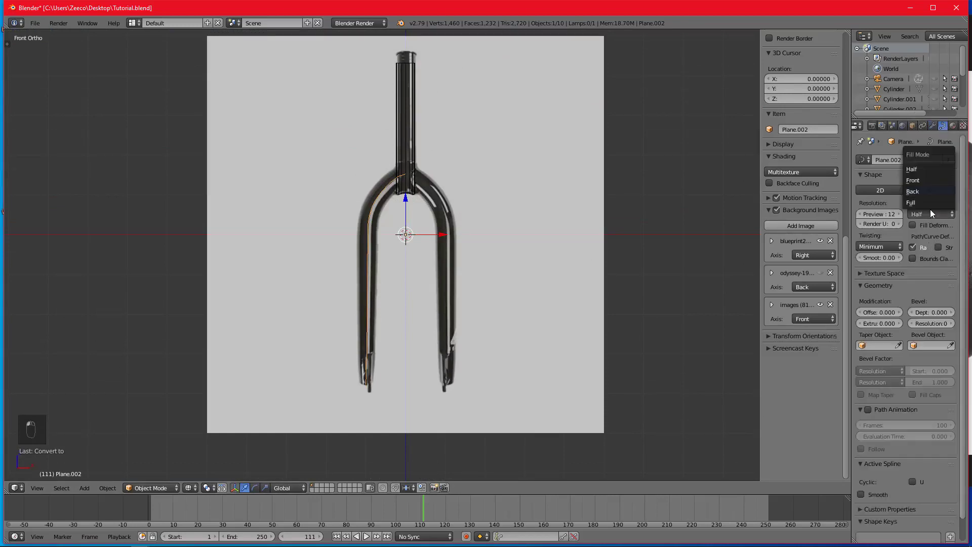
{"action": "left_click", "coordinate": [928, 203]}
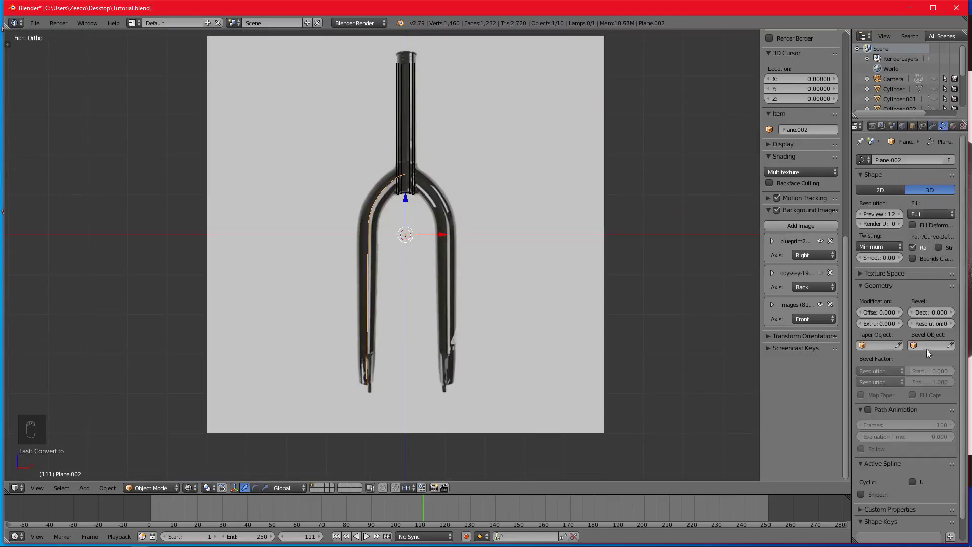
Give the leg curve thickness with a bevel depth of 0.19
{"action": "left_click_drag", "start_coordinate": [926, 309], "coordinate": [962, 309]}
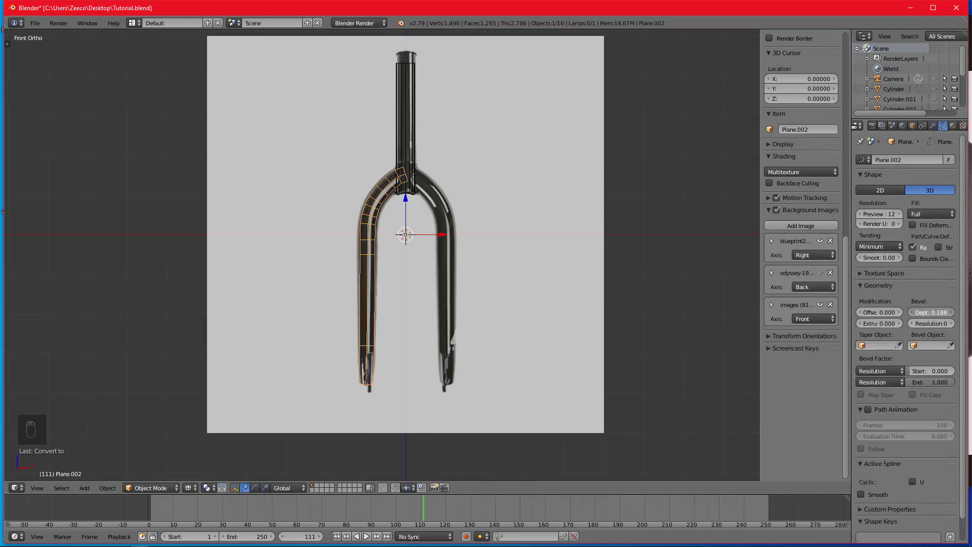
{"action": "left_click", "coordinate": [944, 314]}
{"action": "key", "text": "BackSpace"}
{"action": "key", "text": "BackSpace"}
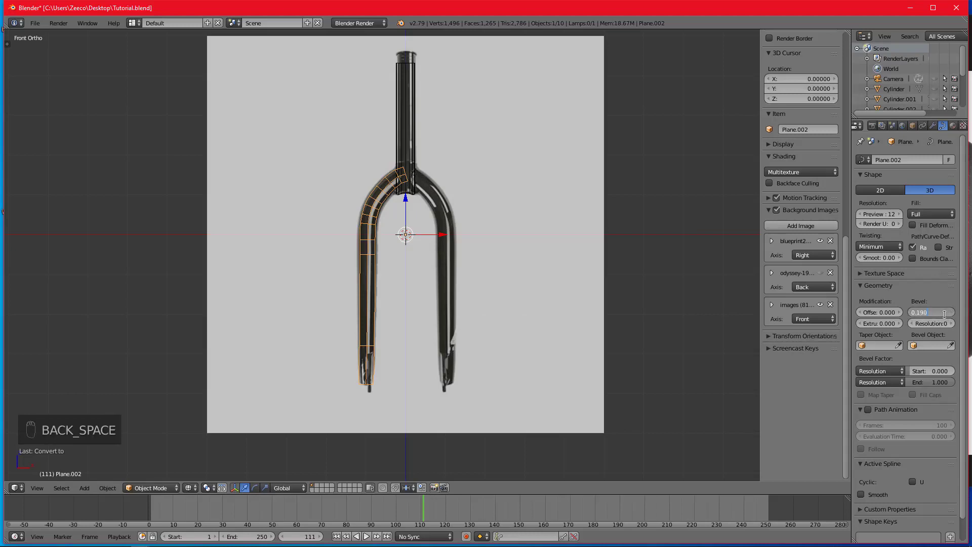
{"action": "type", "text": "90"}
{"action": "key", "text": "Return"}
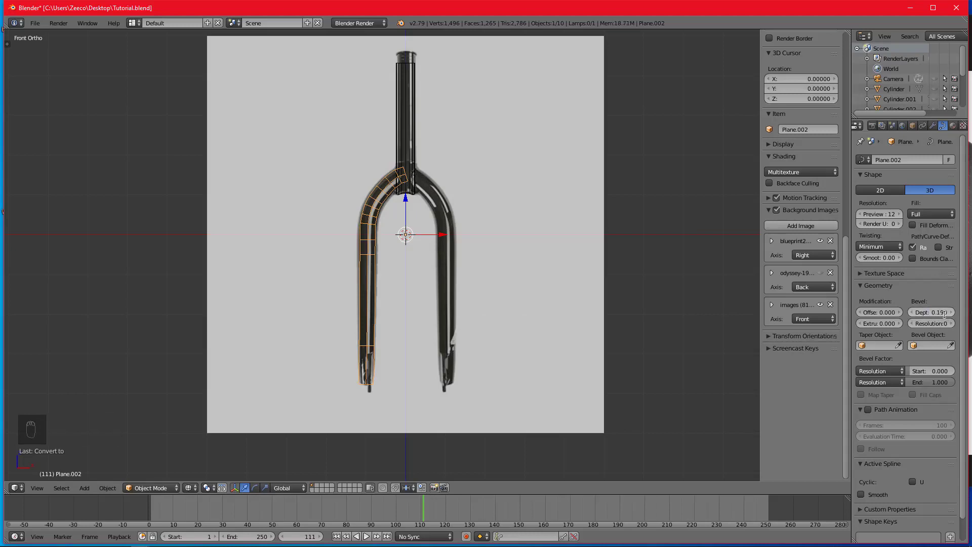
Set the leg curve's bevel depth to 0.2 to match the tube width in the reference
{"action": "scroll", "coordinate": [447, 229], "scroll_direction": "up", "scroll_amount": 5}
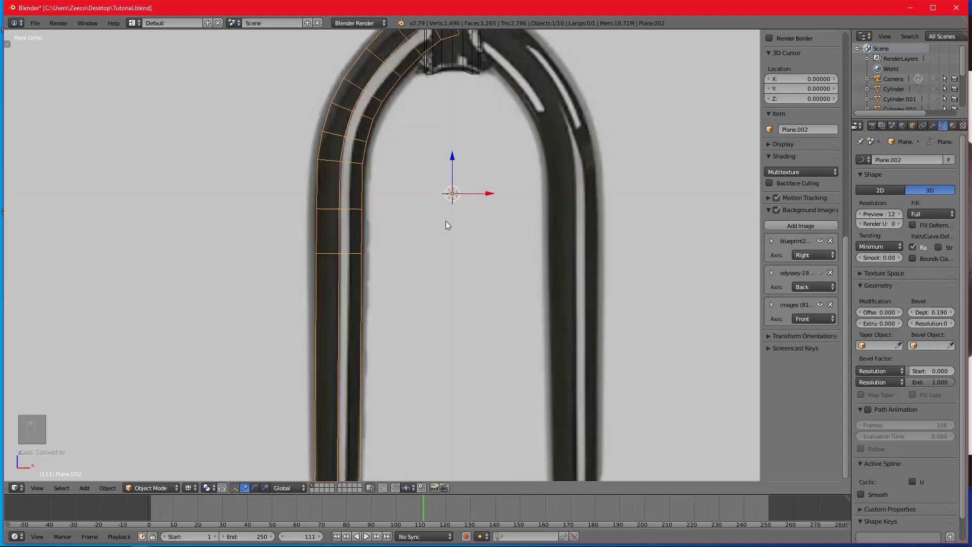
{"action": "left_click", "coordinate": [939, 313]}
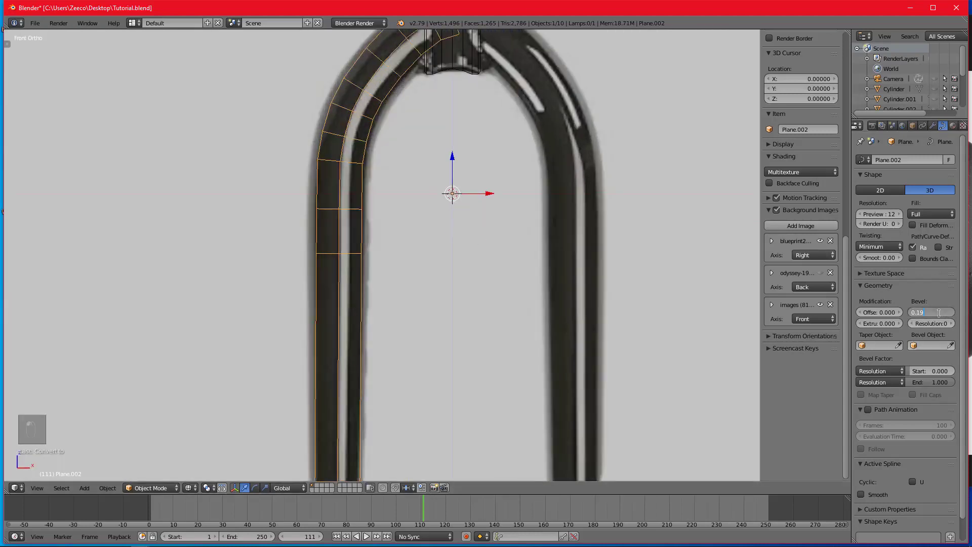
{"action": "key", "text": "BackSpace"}
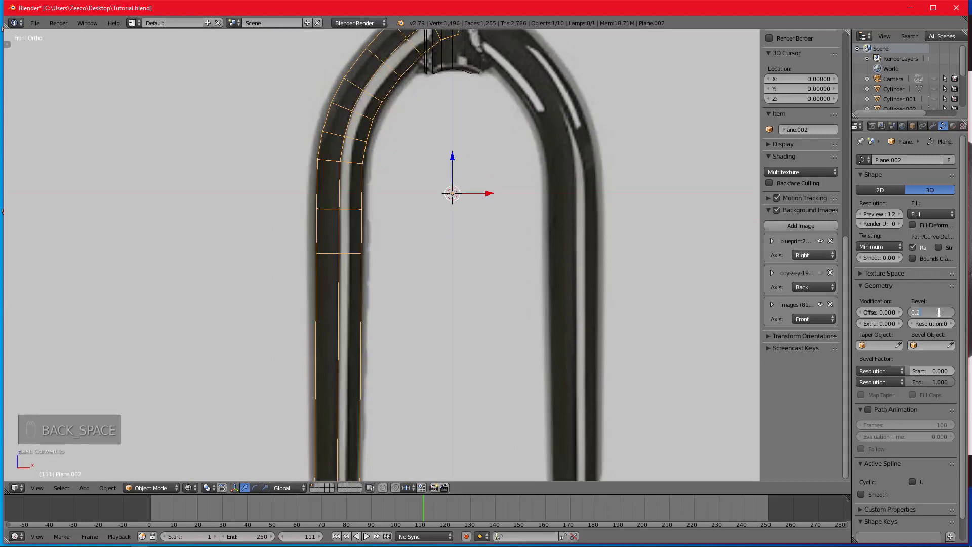
{"action": "type", "text": "2"}
{"action": "key", "text": "Return"}
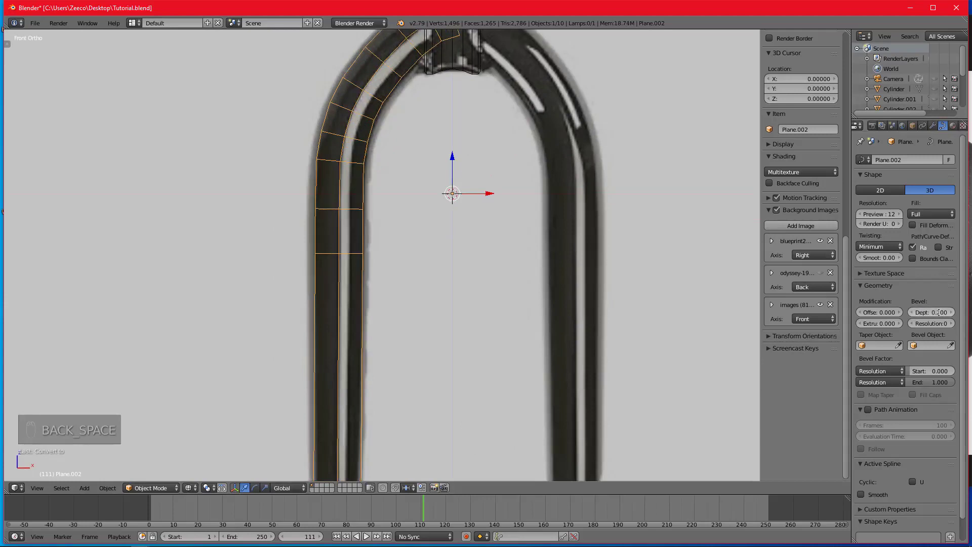
{"action": "scroll", "coordinate": [583, 310], "scroll_direction": "down", "scroll_amount": 4}
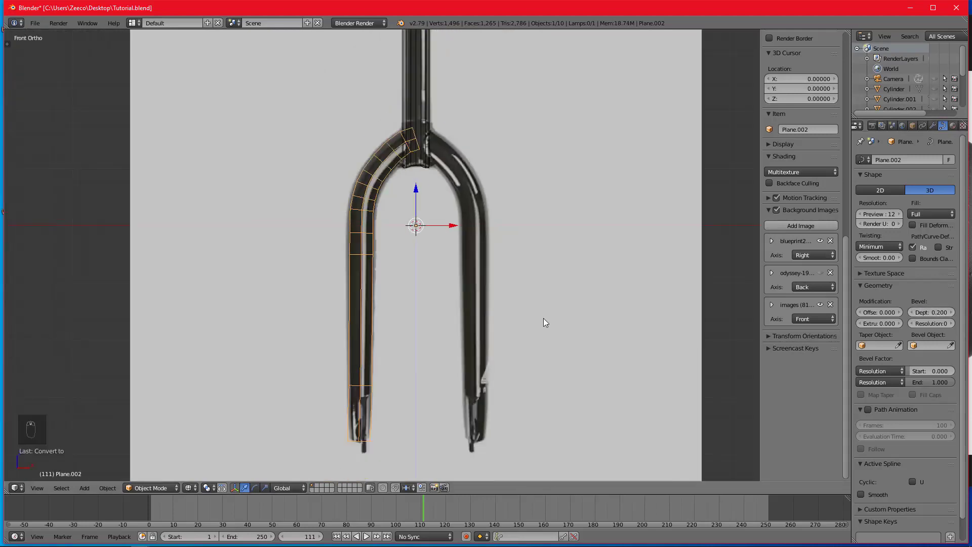
{"action": "scroll", "coordinate": [543, 318], "scroll_direction": "down", "scroll_amount": 1}
{"action": "scroll", "coordinate": [467, 299], "scroll_direction": "up", "scroll_amount": 3}
{"action": "scroll", "coordinate": [468, 289], "scroll_direction": "up", "scroll_amount": 6, "text": "shift"}
{"action": "scroll", "coordinate": [470, 287], "scroll_direction": "down", "scroll_amount": 4, "text": "shift"}
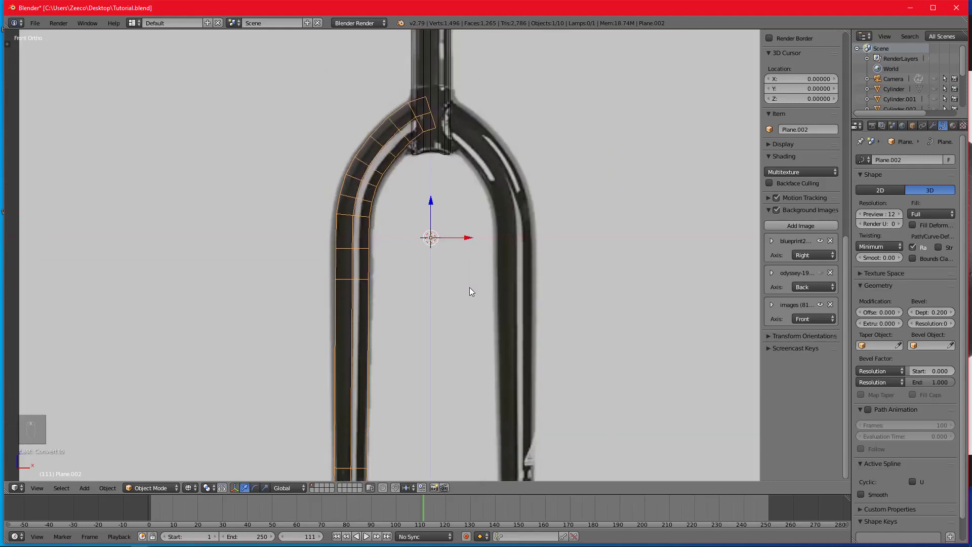
Switch to solid shading and round the leg tube by setting its bevel resolution to 6
{"action": "key", "text": "z"}
{"action": "mouse_move", "coordinate": [447, 264]}
{"action": "middle_mouse_down"}
{"action": "mouse_move", "coordinate": [545, 247]}
{"action": "mouse_move", "coordinate": [475, 237]}
{"action": "mouse_move", "coordinate": [456, 254]}
{"action": "middle_mouse_up"}
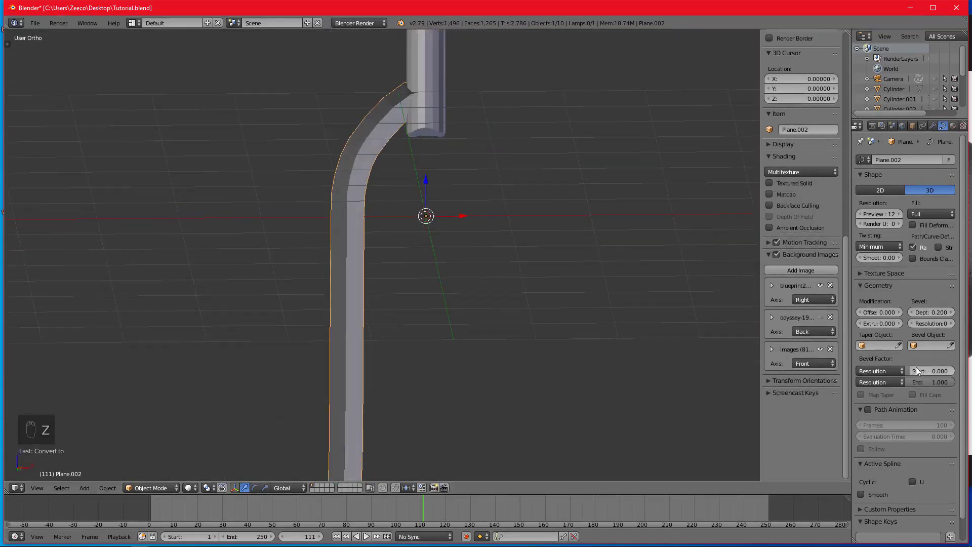
{"action": "left_click", "coordinate": [940, 324]}
{"action": "key", "text": "Return"}
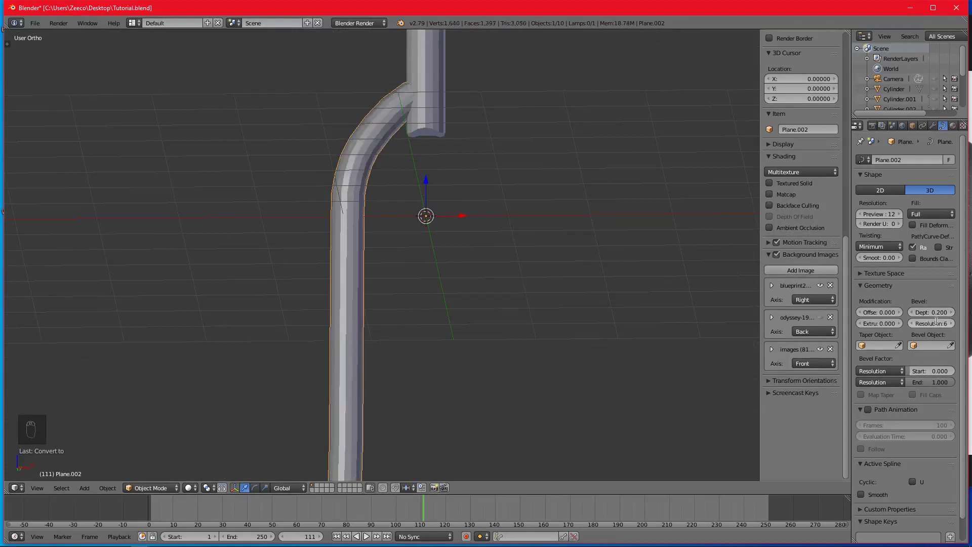
{"action": "middle_click_drag", "start_coordinate": [482, 189], "coordinate": [451, 184]}
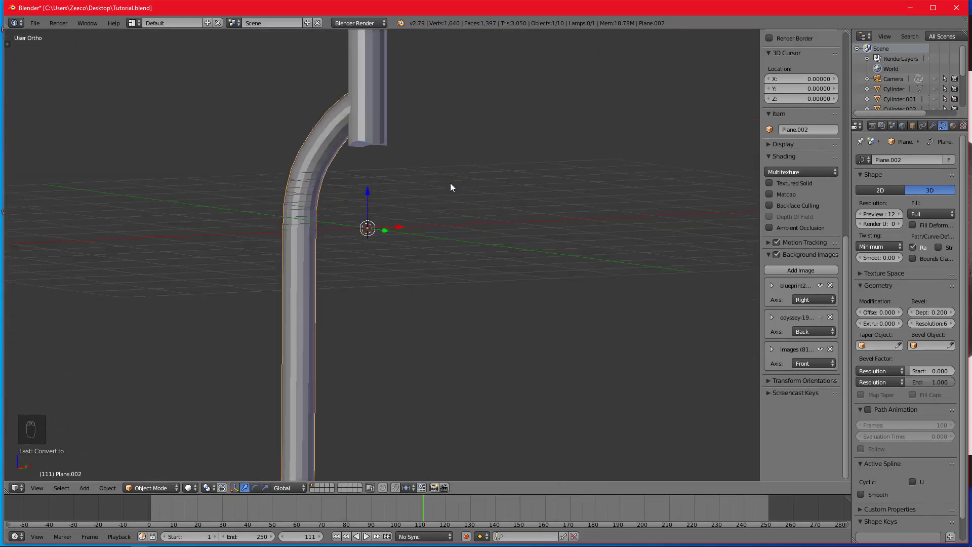
Return to the front view and convert the bevelled leg curve to a mesh
{"action": "key", "text": "KP_1"}
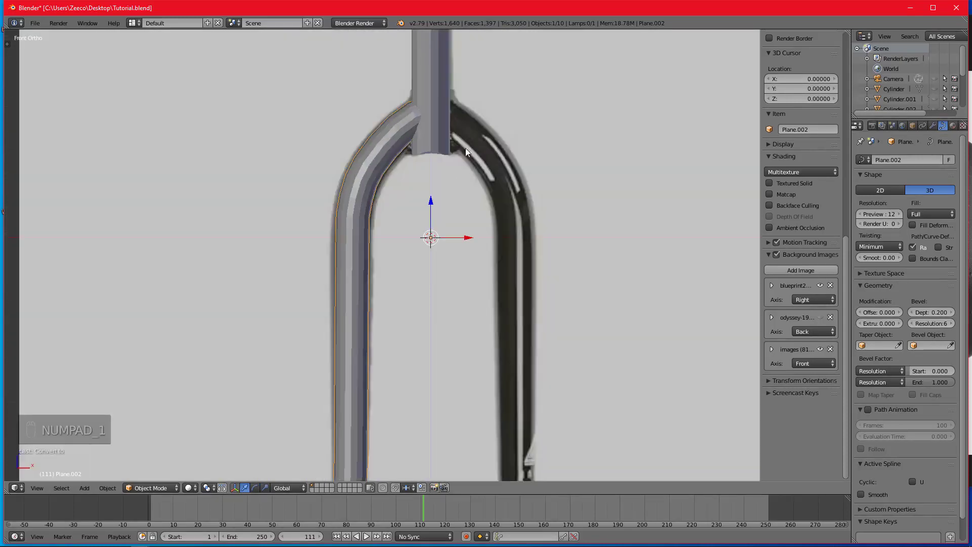
{"action": "scroll", "coordinate": [459, 156], "scroll_direction": "down", "scroll_amount": 6}
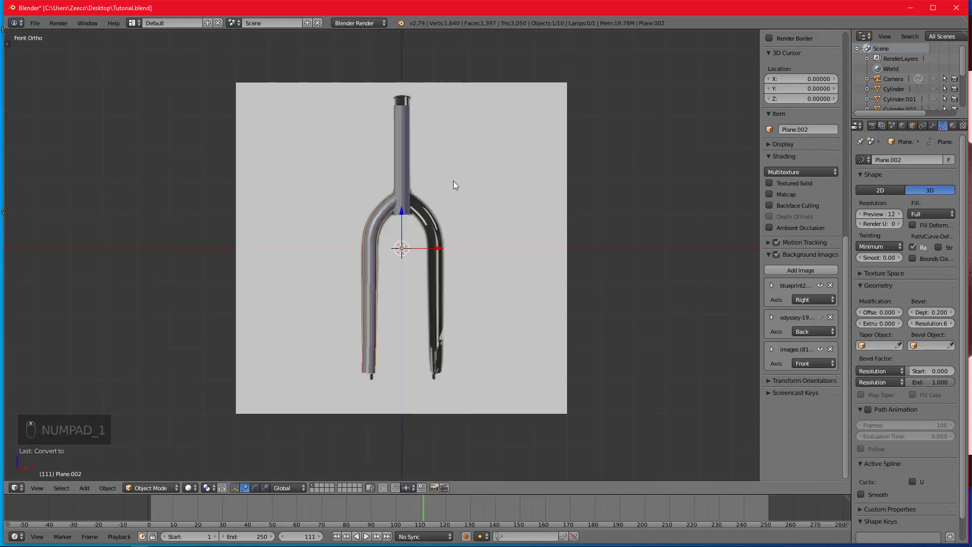
{"action": "scroll", "coordinate": [454, 180], "scroll_direction": "down", "scroll_amount": 6, "text": "shift"}
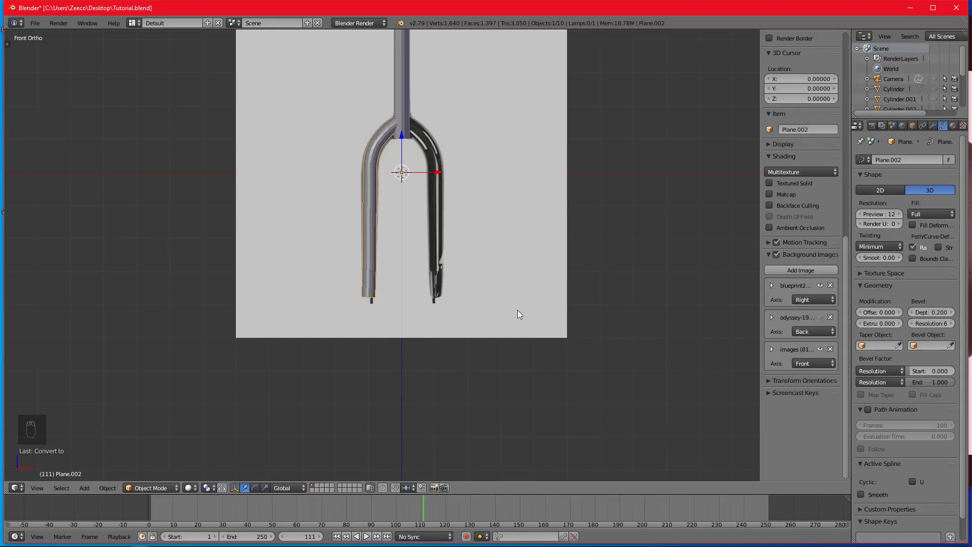
{"action": "scroll", "coordinate": [470, 205], "scroll_direction": "up", "scroll_amount": 5}
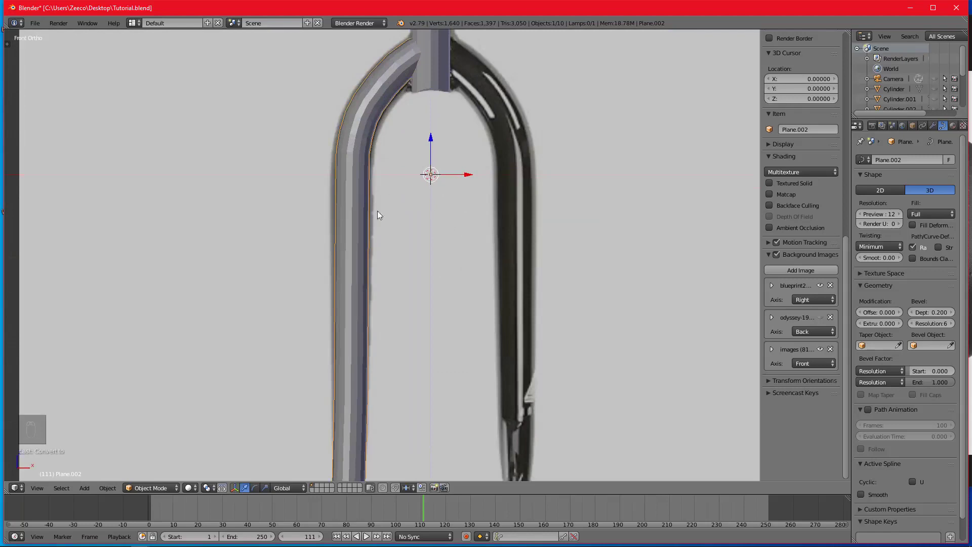
{"action": "scroll", "coordinate": [360, 196], "scroll_direction": "down", "scroll_amount": 3}
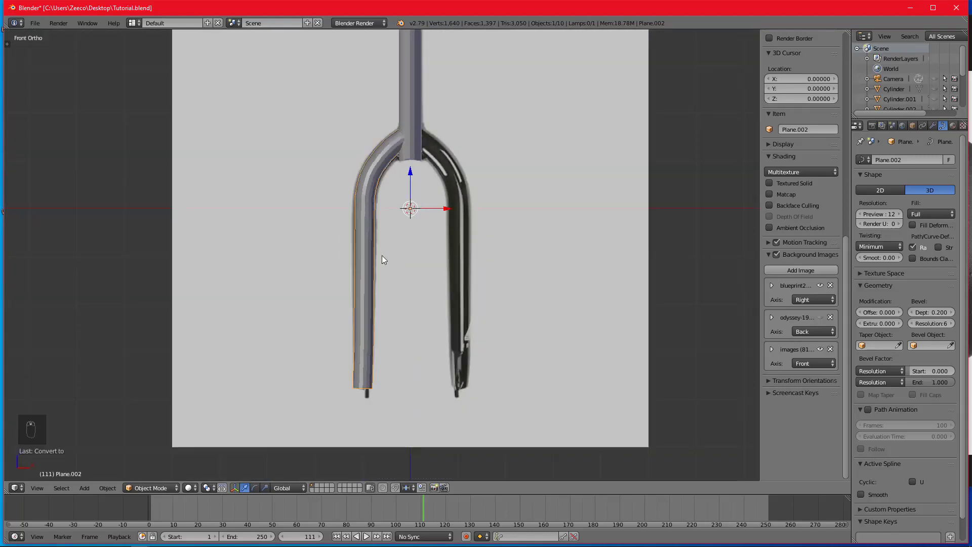
{"action": "key", "text": "alt+c"}
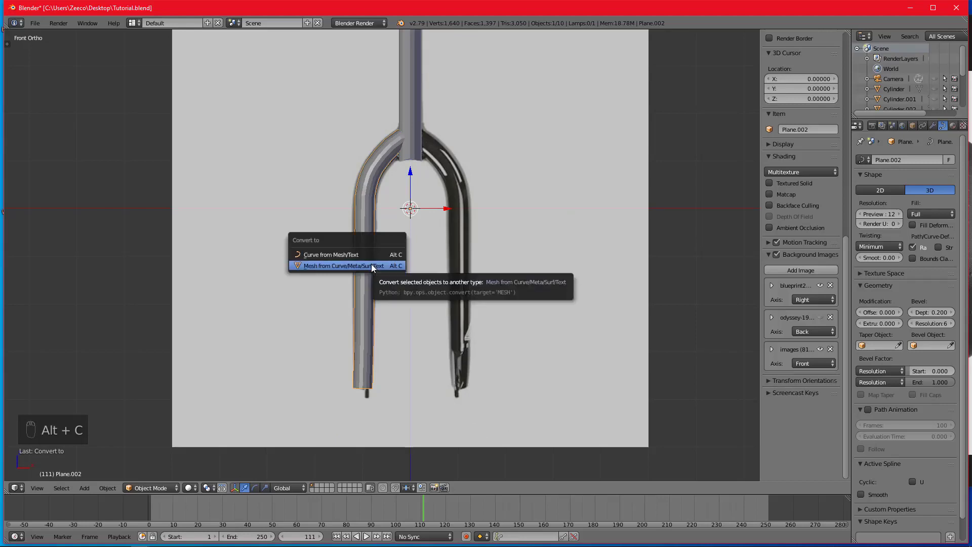
{"action": "left_click", "coordinate": [372, 263]}
{"action": "scroll", "coordinate": [394, 250], "scroll_direction": "up", "scroll_amount": 3}
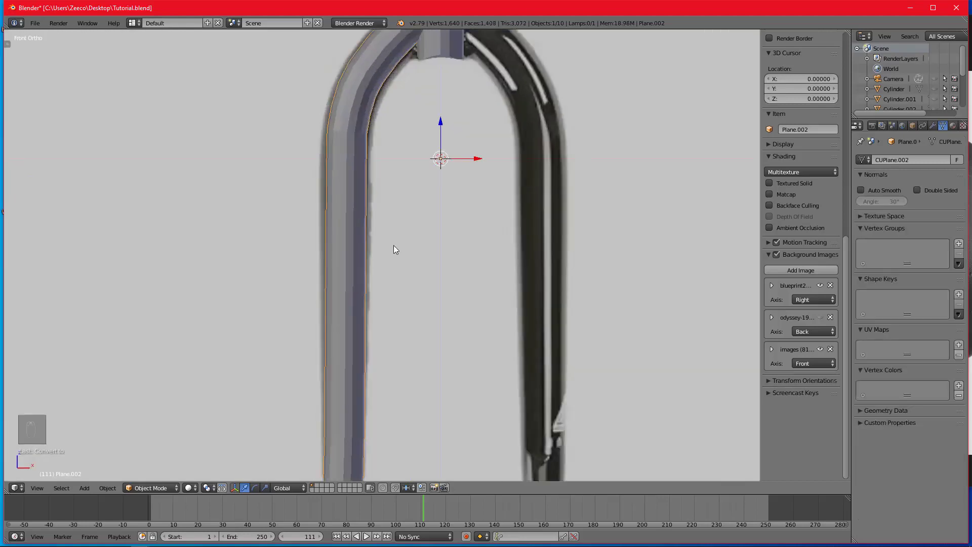
{"action": "scroll", "coordinate": [394, 249], "scroll_direction": "down", "scroll_amount": 4, "text": "shift"}
Examine the leg mesh's edge loops against the reference in wireframe edit mode, from the dropout end up to the crown
{"action": "key", "text": "z"}
{"action": "key", "text": "Tab"}
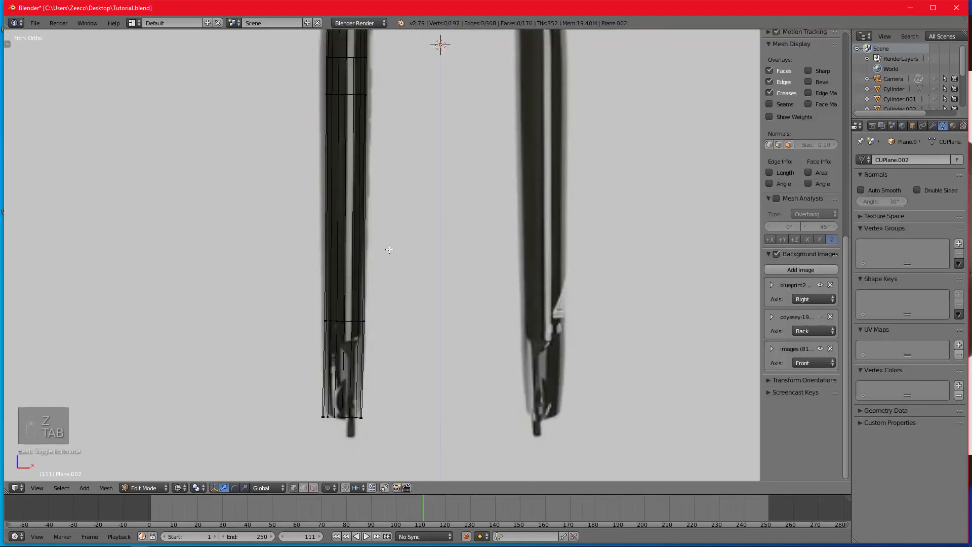
{"action": "scroll", "coordinate": [382, 259], "scroll_direction": "down", "scroll_amount": 9, "text": "shift"}
{"action": "scroll", "coordinate": [302, 361], "scroll_direction": "up", "scroll_amount": 2}
{"action": "scroll", "coordinate": [304, 358], "scroll_direction": "up", "scroll_amount": 3}
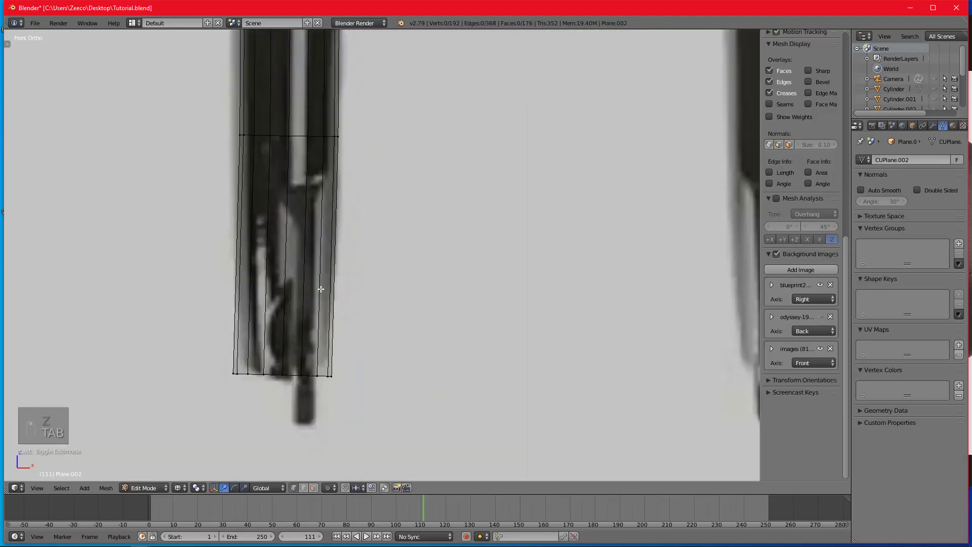
{"action": "scroll", "coordinate": [322, 289], "scroll_direction": "down", "scroll_amount": 10}
{"action": "scroll", "coordinate": [383, 237], "scroll_direction": "up", "scroll_amount": 9, "text": "shift"}
{"action": "scroll", "coordinate": [400, 248], "scroll_direction": "up", "scroll_amount": 5}
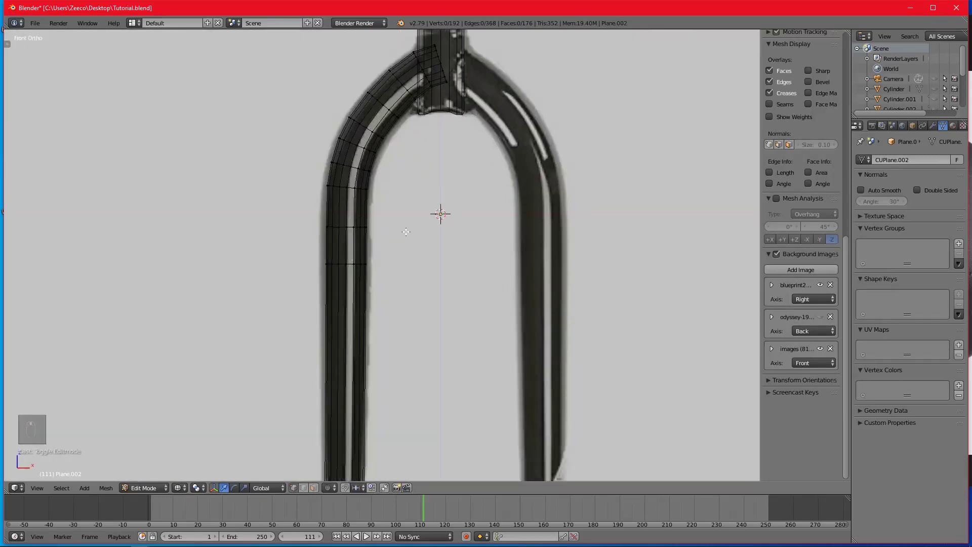
{"action": "scroll", "coordinate": [411, 224], "scroll_direction": "down", "scroll_amount": 7}
{"action": "scroll", "coordinate": [413, 225], "scroll_direction": "up", "scroll_amount": 1}
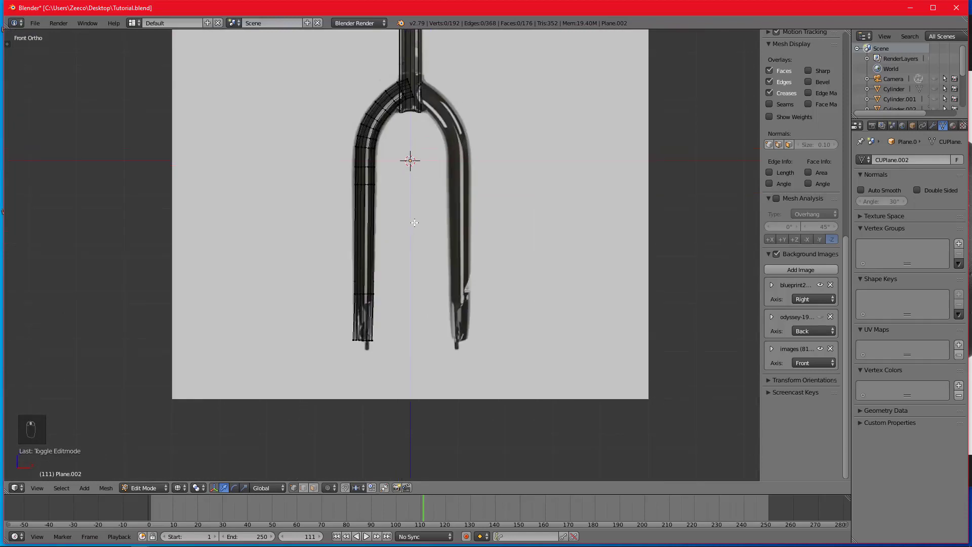
{"action": "key", "text": "Tab"}
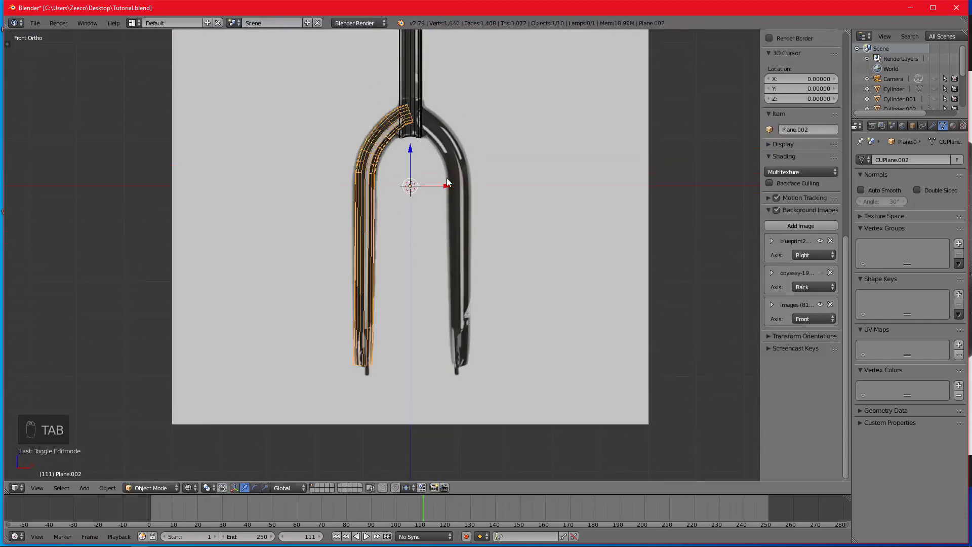
Add a Mirror modifier on the X axis to the left leg mesh to produce the opposite fork leg
{"action": "left_click", "coordinate": [935, 123]}
{"action": "left_click", "coordinate": [861, 160]}
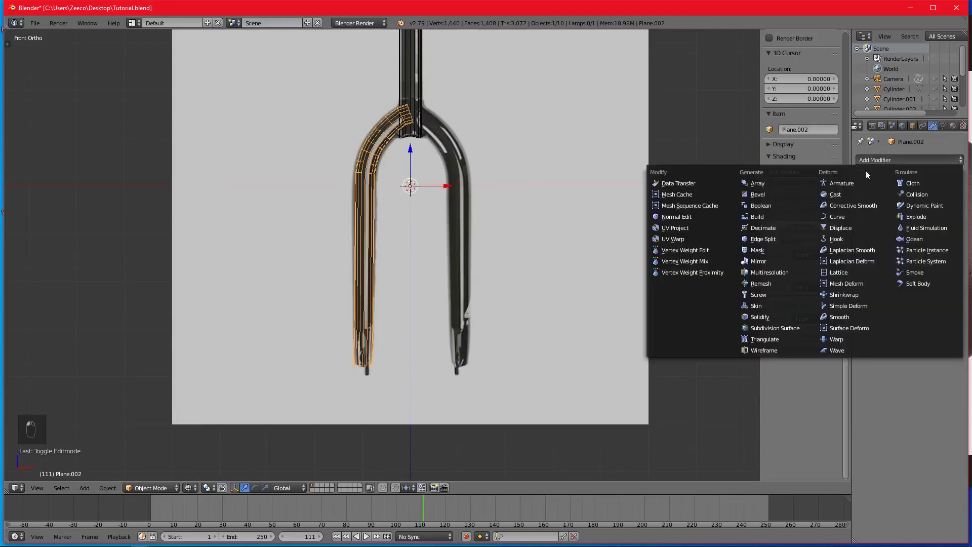
{"action": "left_click", "coordinate": [771, 260]}
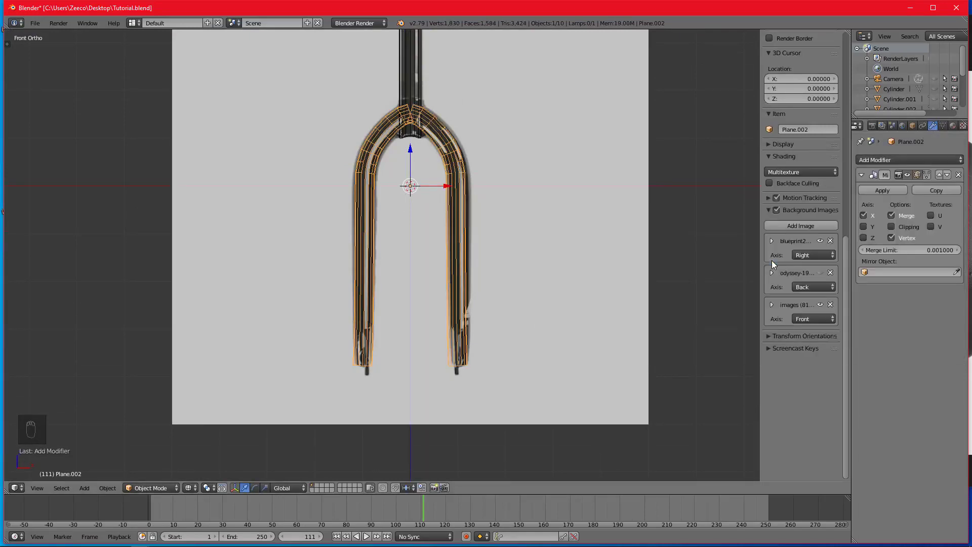
{"action": "scroll", "coordinate": [485, 205], "scroll_direction": "up", "scroll_amount": 5, "text": "shift"}
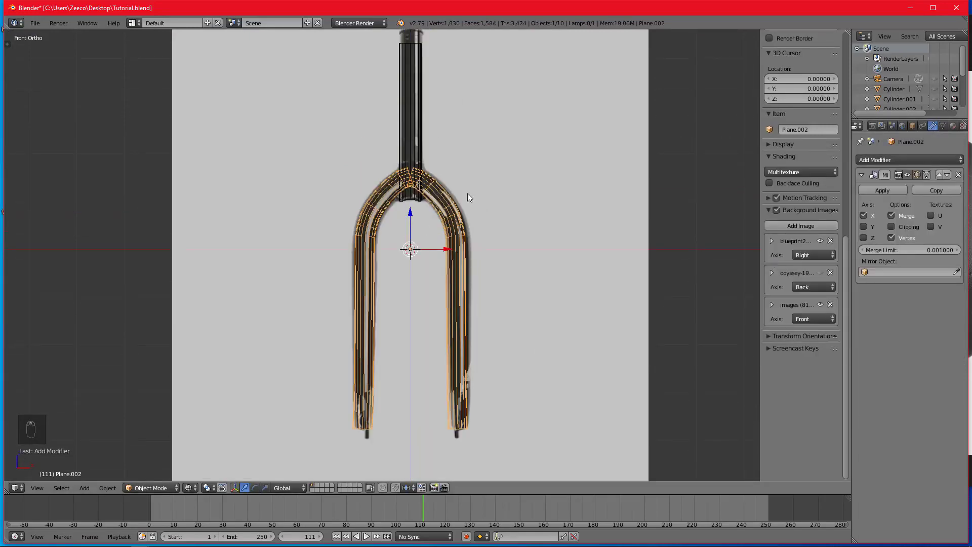
{"action": "scroll", "coordinate": [438, 228], "scroll_direction": "up", "scroll_amount": 6}
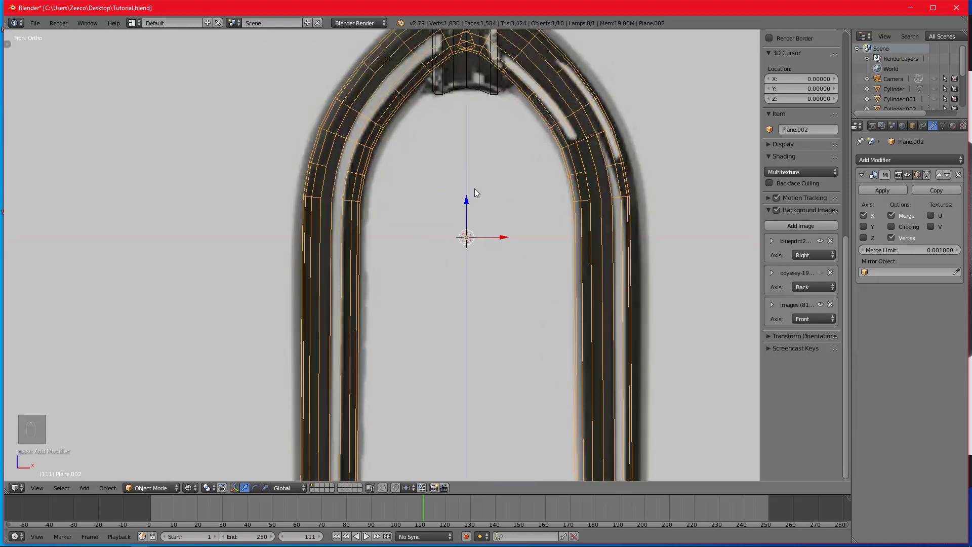
{"action": "scroll", "coordinate": [476, 192], "scroll_direction": "down", "scroll_amount": 1}
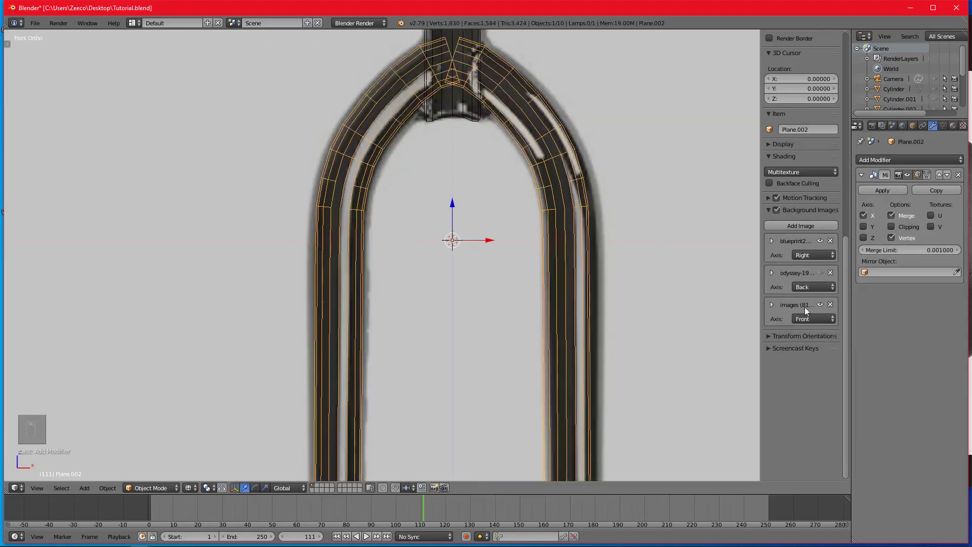
Enable clipping on the leg's Mirror modifier
{"action": "left_click", "coordinate": [894, 227]}
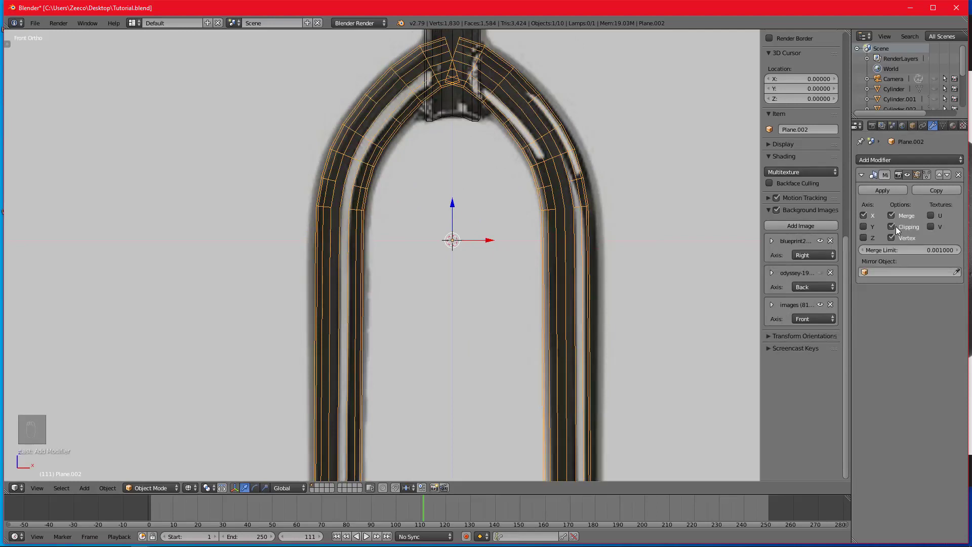
{"action": "left_click", "coordinate": [896, 226]}
{"action": "left_click", "coordinate": [895, 227]}
{"action": "left_click", "coordinate": [899, 229]}
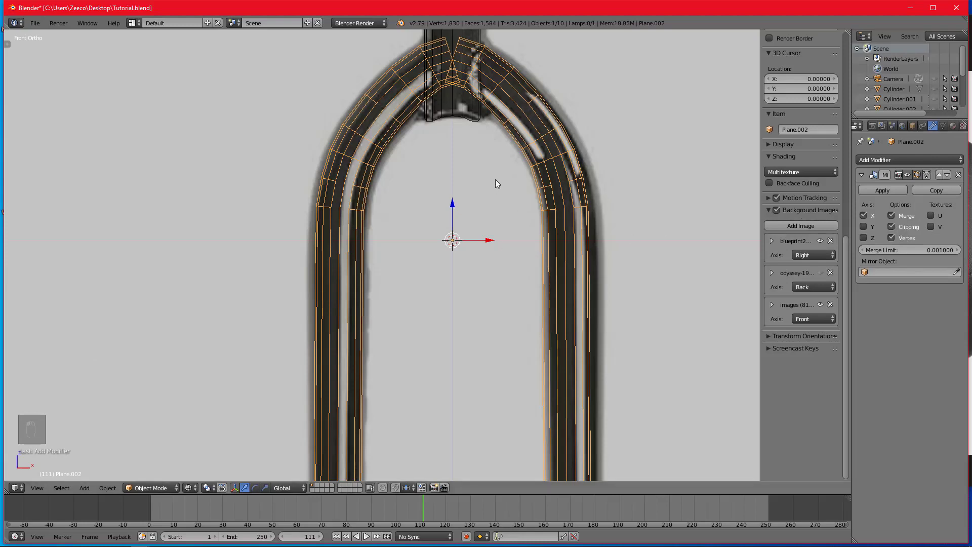
Shift the leg's bottom edge loop inward along X and compare it with the reference's dropout end in wireframe
{"action": "key", "text": "z"}
{"action": "scroll", "coordinate": [514, 155], "scroll_direction": "up", "scroll_amount": 1}
{"action": "scroll", "coordinate": [508, 177], "scroll_direction": "up", "scroll_amount": 2, "text": "shift"}
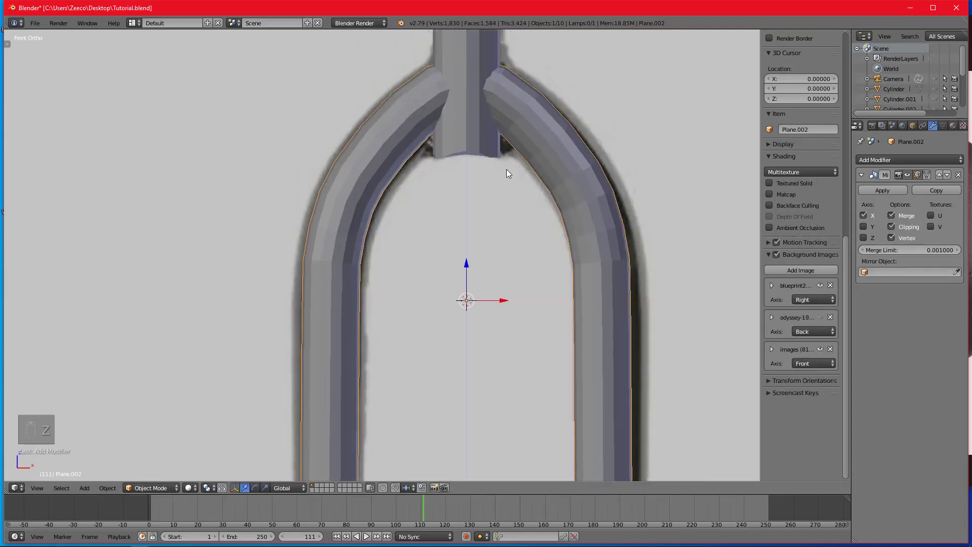
{"action": "key", "text": "Tab"}
{"action": "scroll", "coordinate": [519, 152], "scroll_direction": "up", "scroll_amount": 3, "text": "shift"}
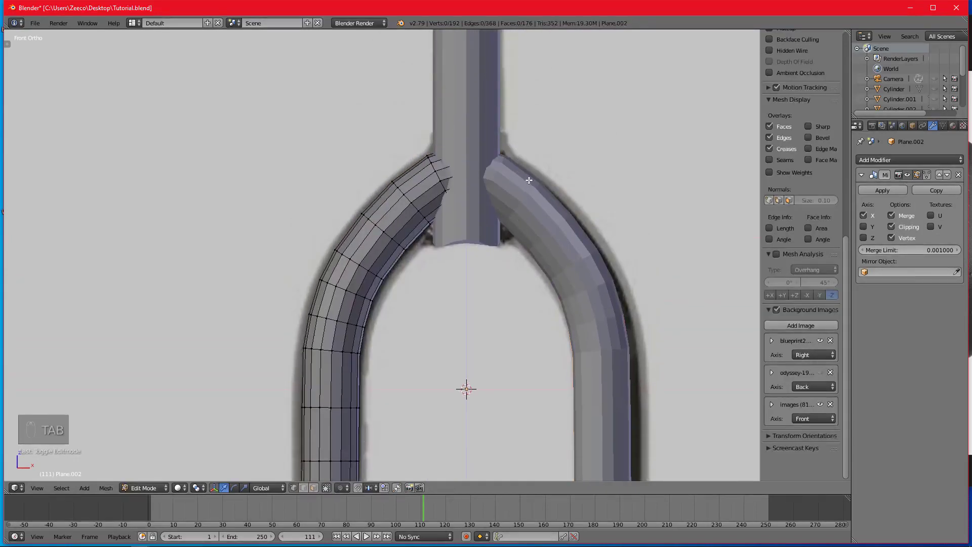
{"action": "scroll", "coordinate": [528, 180], "scroll_direction": "down", "scroll_amount": 5, "text": "shift"}
{"action": "scroll", "coordinate": [548, 194], "scroll_direction": "down", "scroll_amount": 6, "text": "shift"}
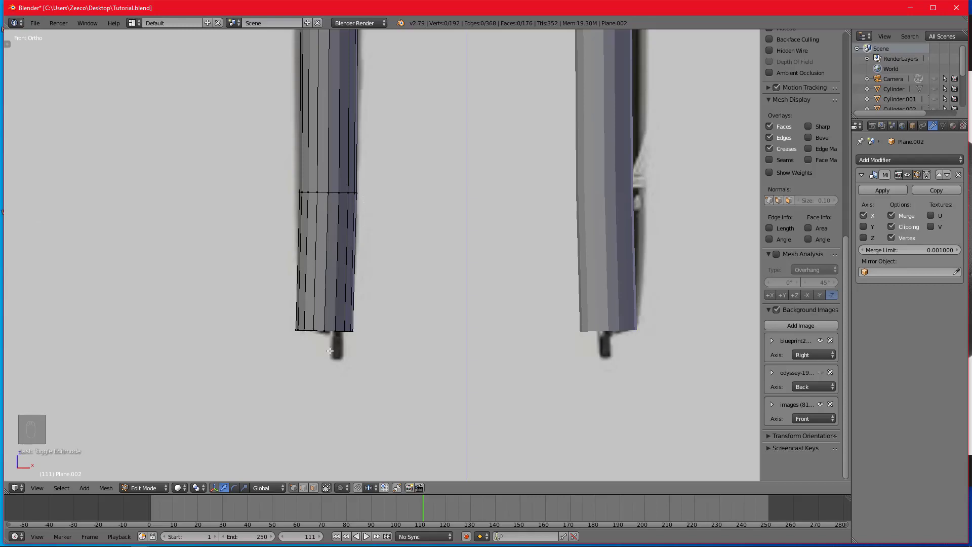
{"action": "left_click", "coordinate": [331, 331], "text": "alt"}
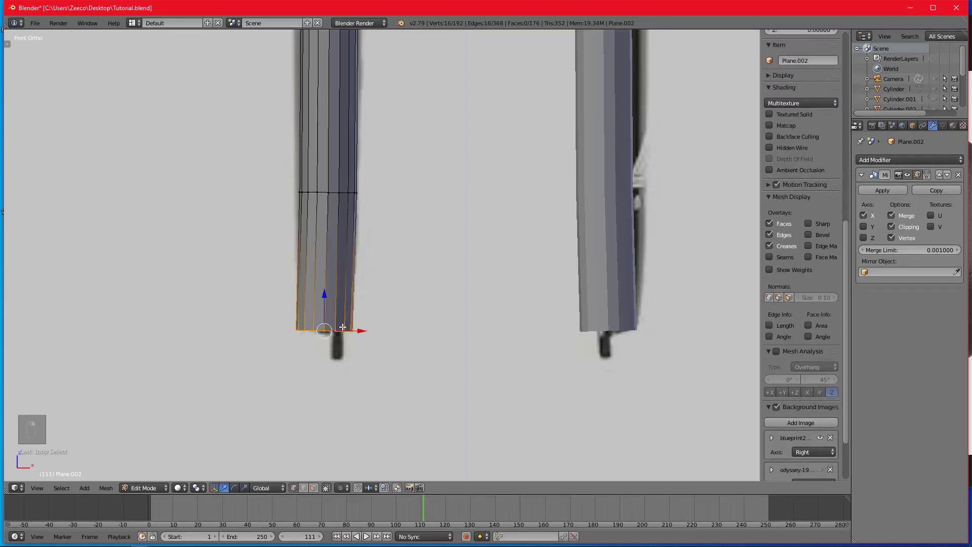
{"action": "left_click_drag", "start_coordinate": [349, 332], "coordinate": [353, 330]}
{"action": "scroll", "coordinate": [403, 296], "scroll_direction": "down", "scroll_amount": 3}
{"action": "key", "text": "z"}
{"action": "middle_click_drag", "start_coordinate": [414, 304], "coordinate": [414, 291], "text": "shift"}
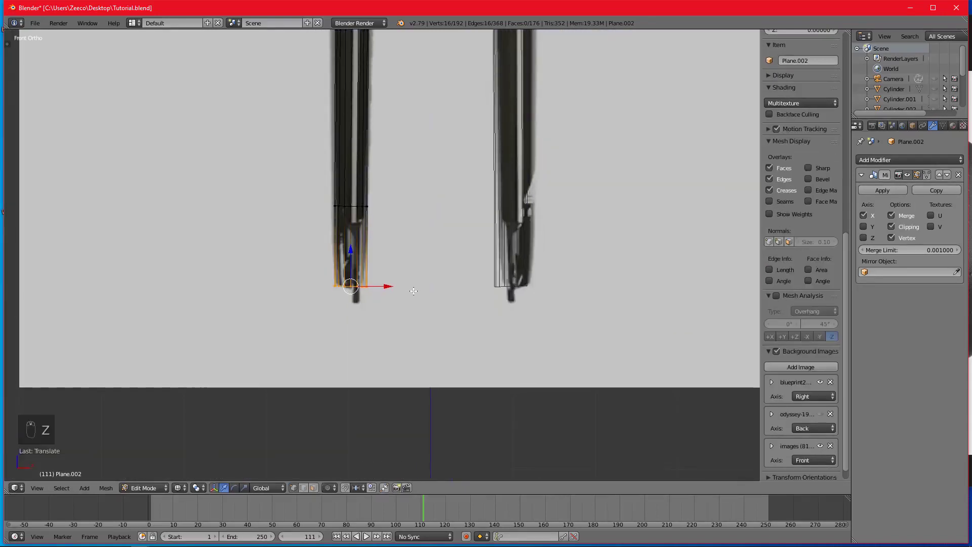
Finish editing the leg mesh and switch to editing the steerer tube cylinder above the crown
{"action": "scroll", "coordinate": [413, 288], "scroll_direction": "down", "scroll_amount": 8, "text": "shift"}
{"action": "scroll", "coordinate": [413, 285], "scroll_direction": "up", "scroll_amount": 20, "text": "shift"}
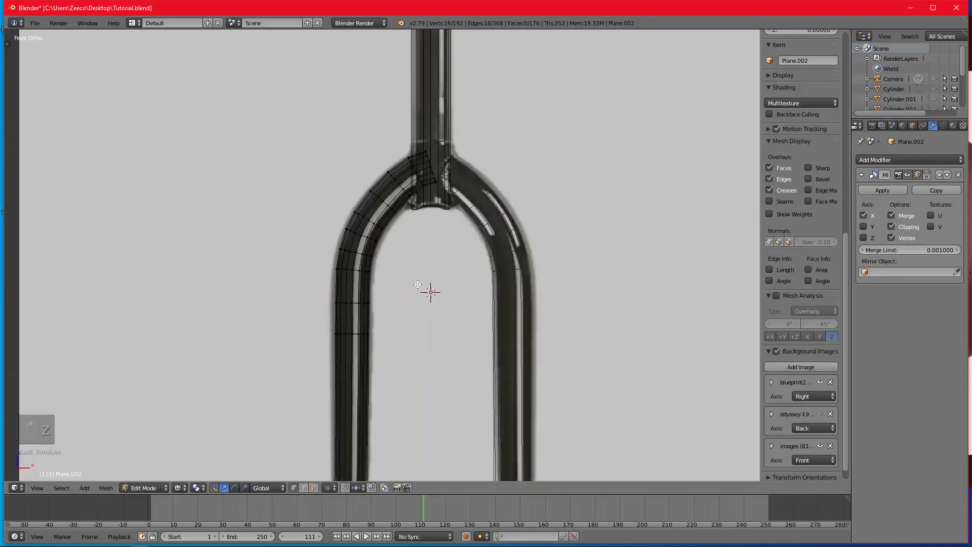
{"action": "scroll", "coordinate": [418, 284], "scroll_direction": "up", "scroll_amount": 12, "text": "shift"}
{"action": "scroll", "coordinate": [428, 280], "scroll_direction": "down", "scroll_amount": 2, "text": "shift"}
{"action": "scroll", "coordinate": [431, 315], "scroll_direction": "up", "scroll_amount": 2}
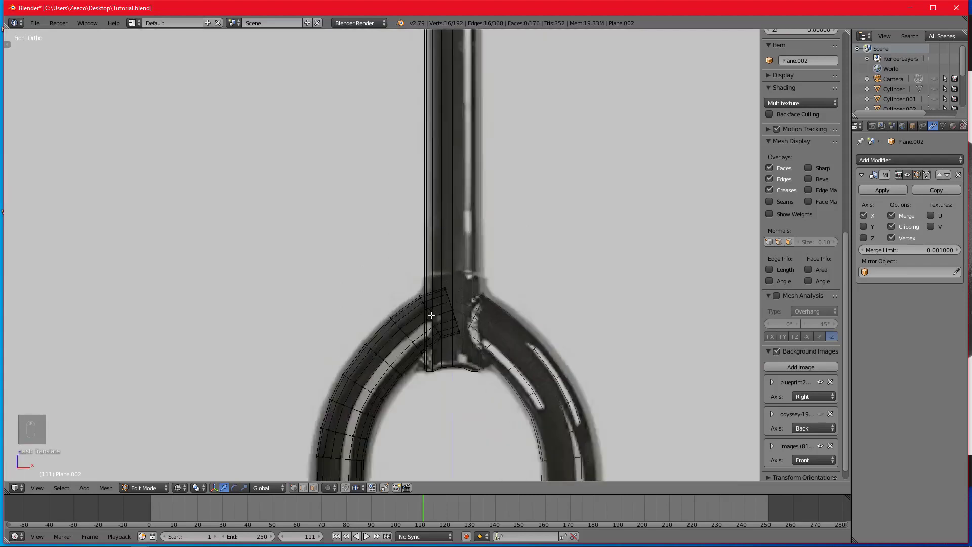
{"action": "scroll", "coordinate": [431, 315], "scroll_direction": "up", "scroll_amount": 5}
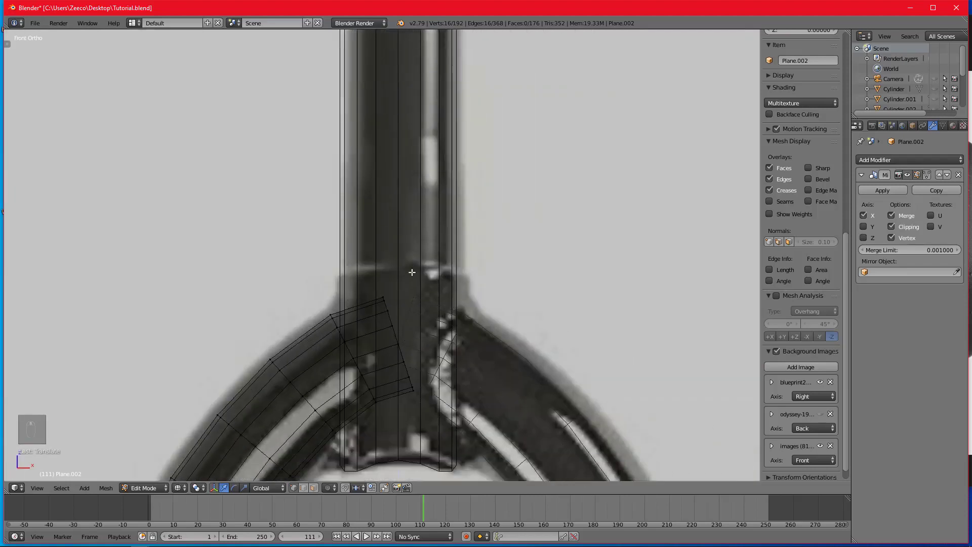
{"action": "key", "text": "Tab"}
{"action": "right_click", "coordinate": [384, 224]}
{"action": "key", "text": "Tab"}
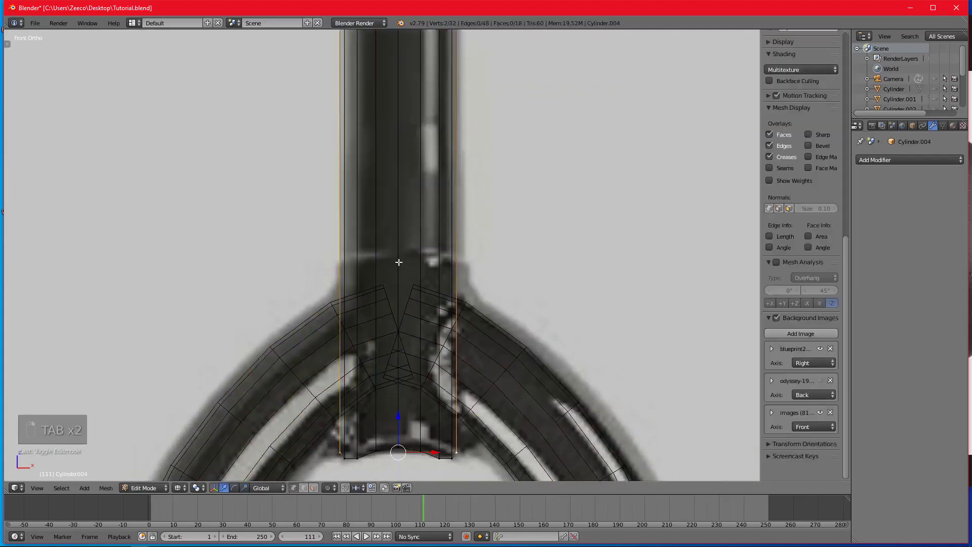
Leave edit mode and place the 3D cursor on the steerer tube at the height of the crown's collar
{"action": "scroll", "coordinate": [401, 258], "scroll_direction": "up", "scroll_amount": 1}
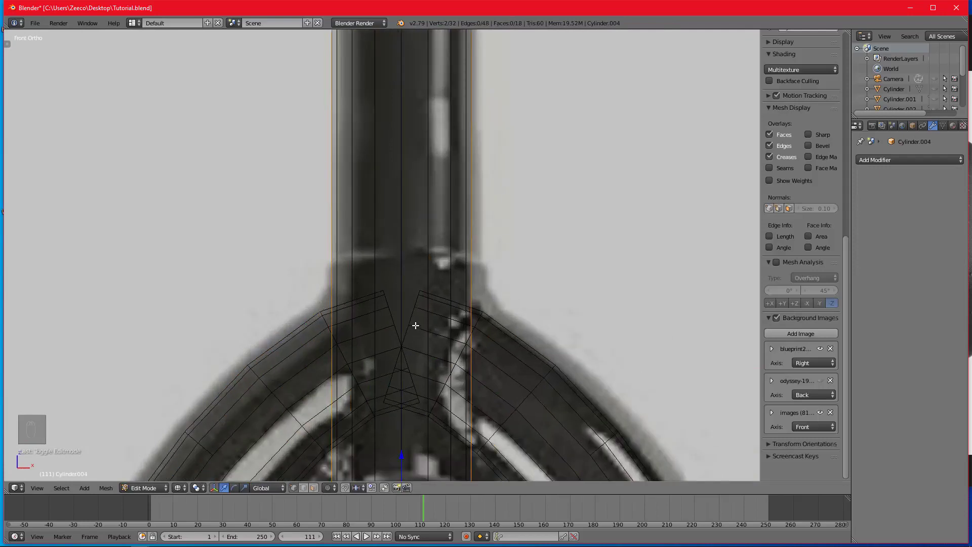
{"action": "key", "text": "shift+r"}
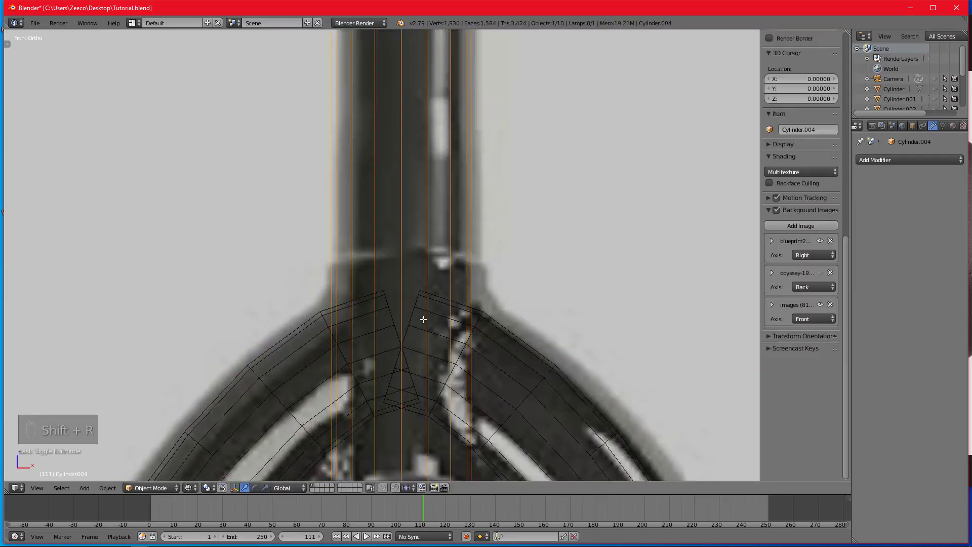
{"action": "left_click", "coordinate": [417, 248]}
{"action": "scroll", "coordinate": [451, 294], "scroll_direction": "down", "scroll_amount": 8}
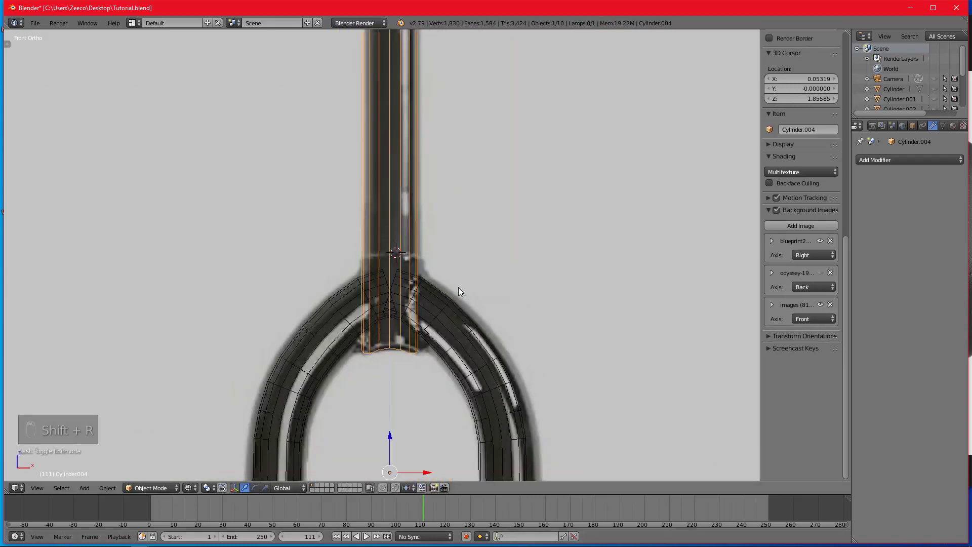
{"action": "scroll", "coordinate": [404, 252], "scroll_direction": "up", "scroll_amount": 4}
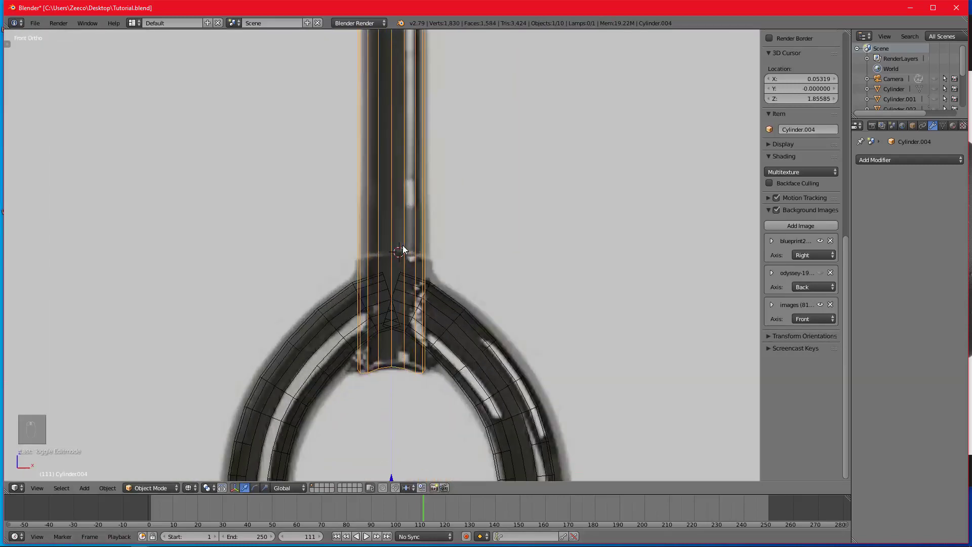
Add a loop cut to the steerer tube just above the crown, using Even and Flipped sliding to keep it level
{"action": "key", "text": "Tab"}
{"action": "key", "text": "ctrl+r"}
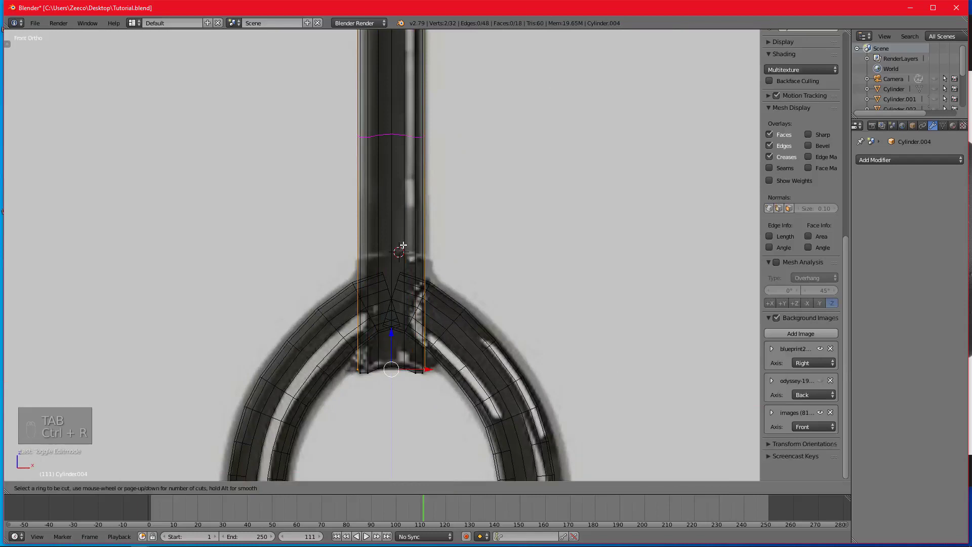
{"action": "left_click", "coordinate": [404, 249]}
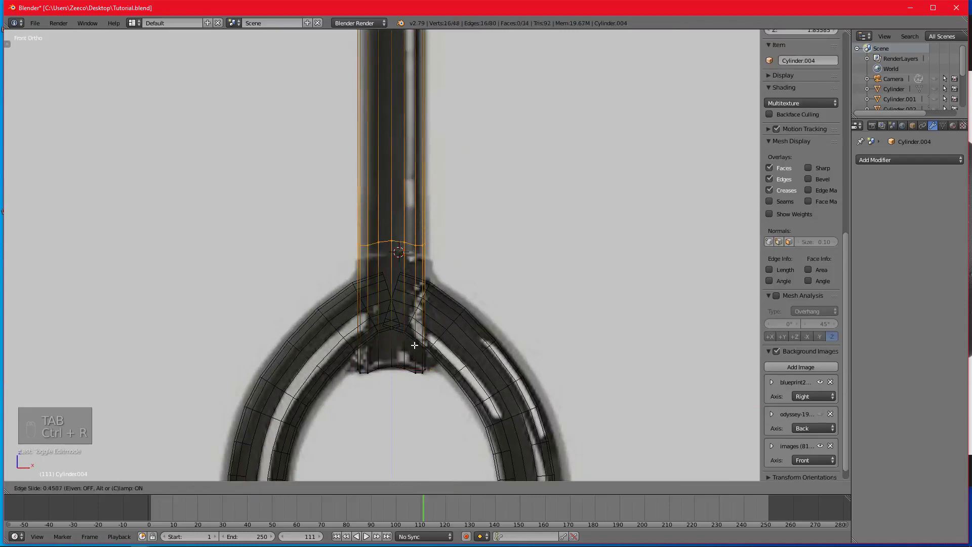
{"action": "key", "text": "e"}
{"action": "key", "text": "f"}
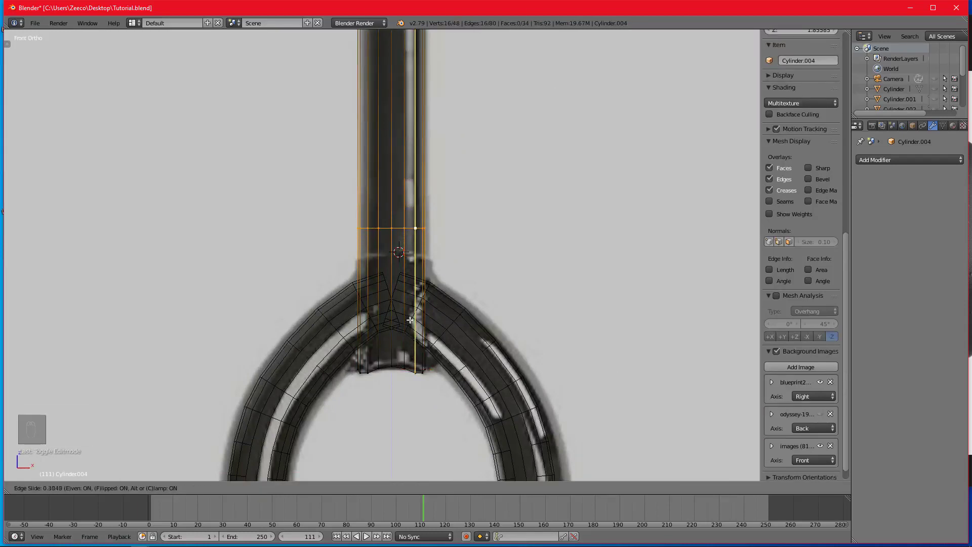
{"action": "left_click", "coordinate": [416, 351]}
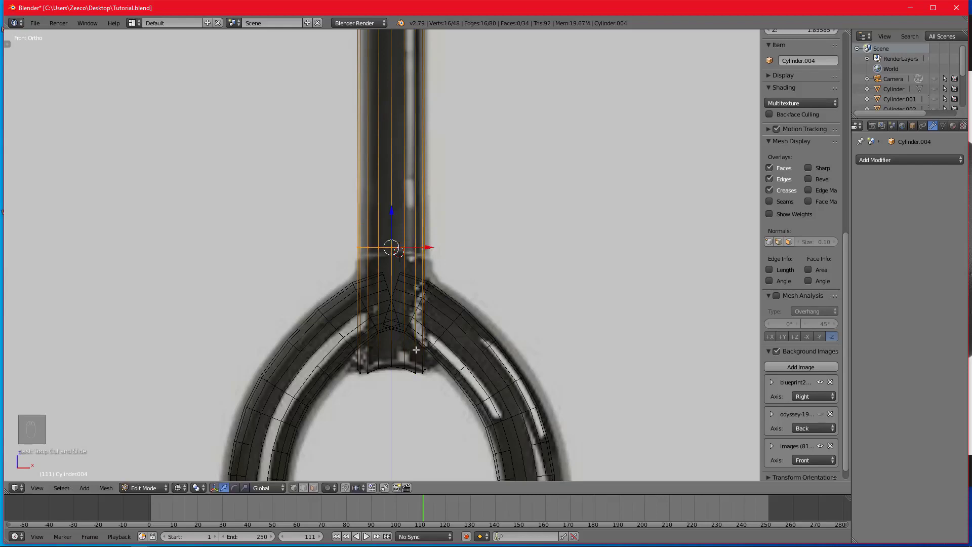
Add a second level loop cut closely below the first to outline a narrow collar band
{"action": "key", "text": "ctrl+r"}
{"action": "left_click", "coordinate": [415, 337]}
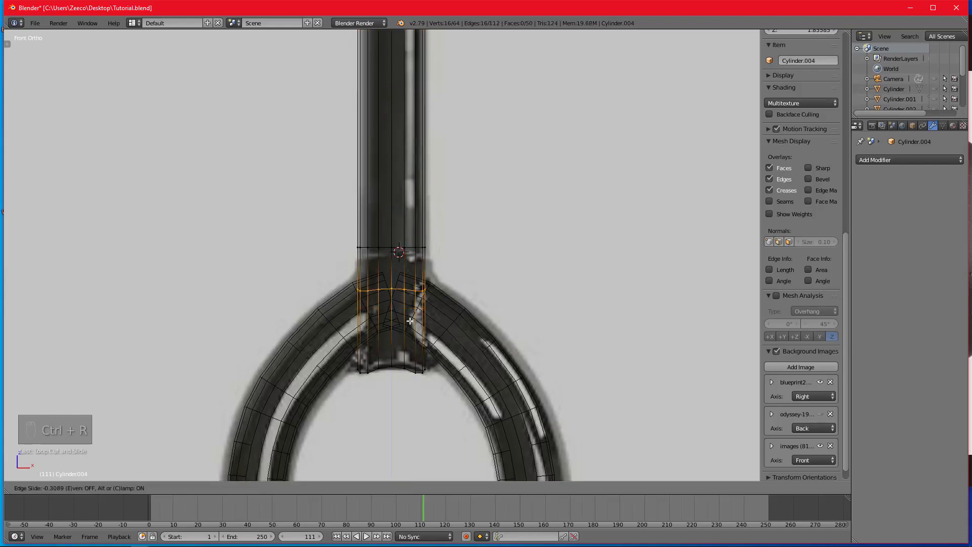
{"action": "key", "text": "f"}
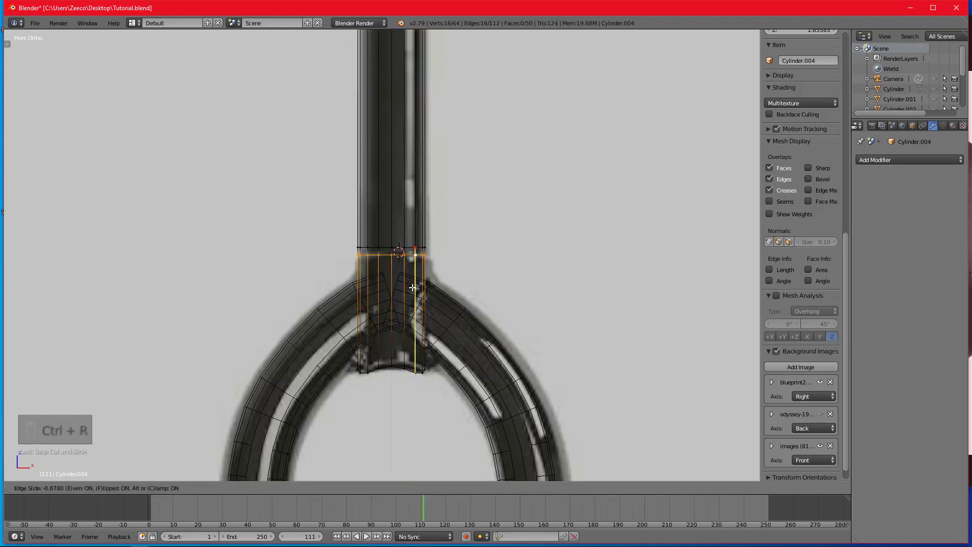
{"action": "left_click", "coordinate": [414, 291]}
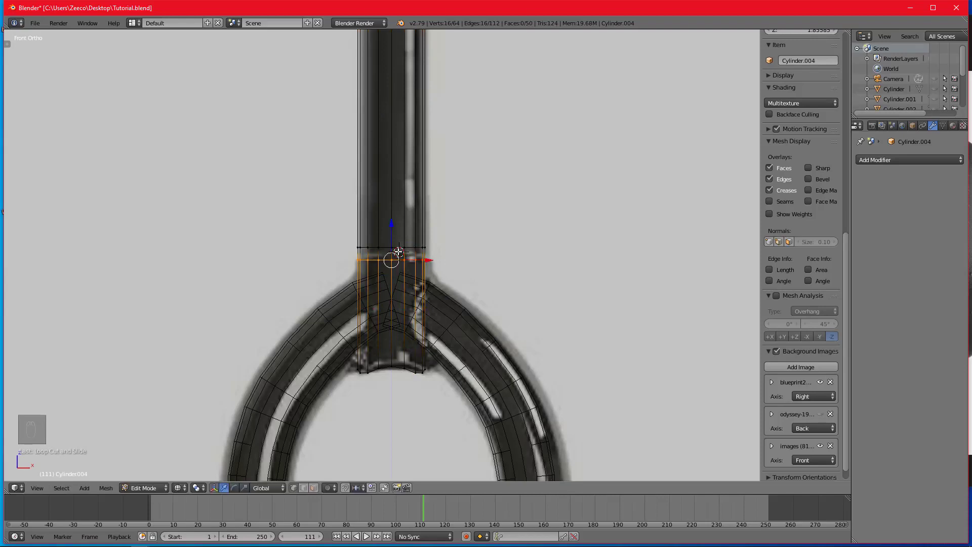
Select the band between the two loops, extrude it in place and fatten it outward by about 0.026
{"action": "right_click", "coordinate": [398, 250], "text": "alt"}
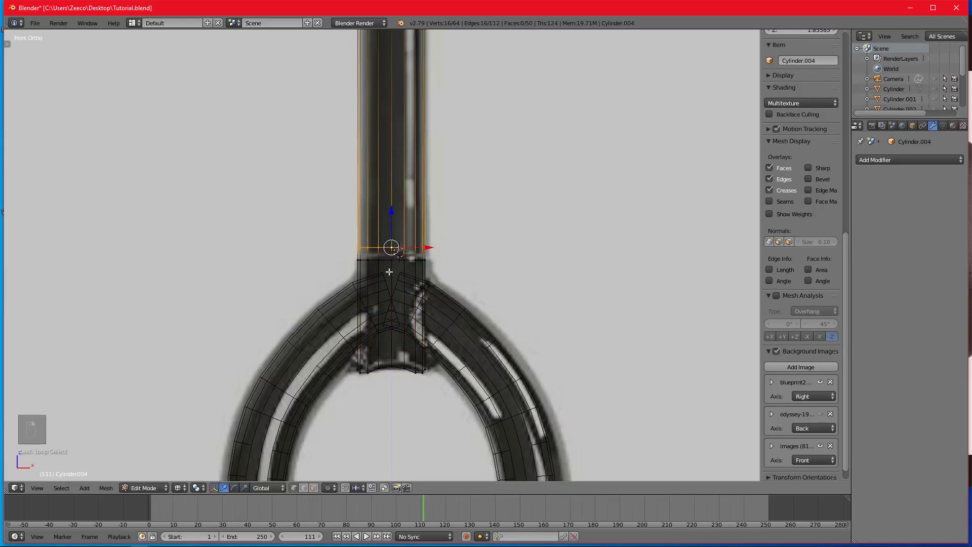
{"action": "right_click", "coordinate": [393, 261], "text": "alt+shift"}
{"action": "scroll", "coordinate": [397, 268], "scroll_direction": "up", "scroll_amount": 5}
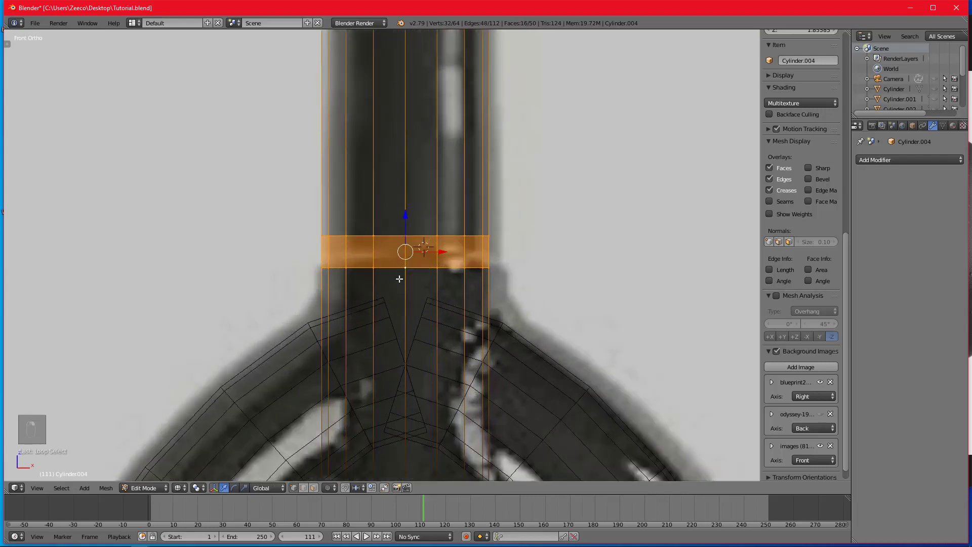
{"action": "key", "text": "e"}
{"action": "right_click", "coordinate": [418, 290]}
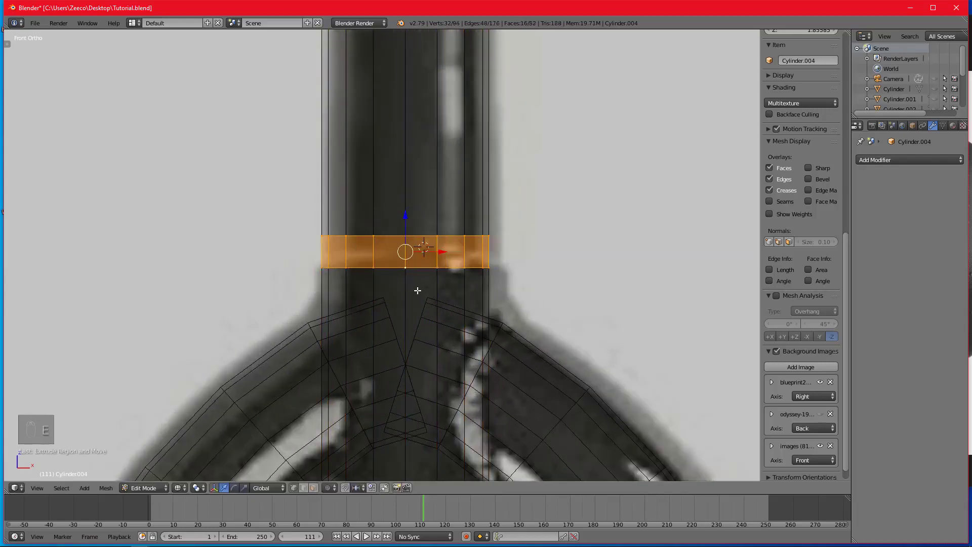
{"action": "key", "text": "alt+s"}
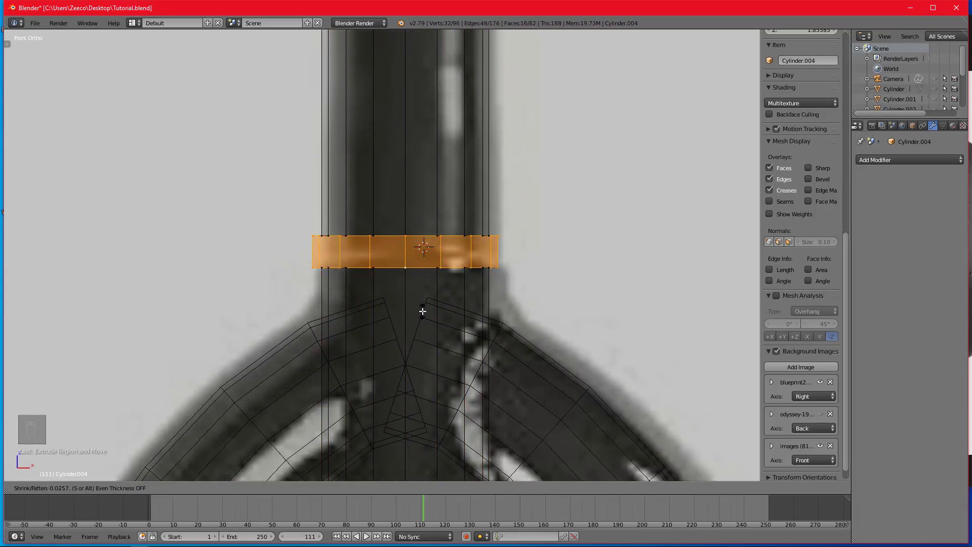
{"action": "left_click", "coordinate": [423, 312]}
Examine the raised collar on the steerer tube and the whole fork in solid shading from an orbited view
{"action": "mouse_move", "coordinate": [430, 301]}
{"action": "middle_mouse_down"}
{"action": "mouse_move", "coordinate": [393, 313]}
{"action": "mouse_move", "coordinate": [382, 297]}
{"action": "mouse_move", "coordinate": [516, 289]}
{"action": "mouse_move", "coordinate": [458, 287]}
{"action": "middle_mouse_up"}
{"action": "key", "text": "z"}
{"action": "scroll", "coordinate": [394, 313], "scroll_direction": "down", "scroll_amount": 4}
{"action": "scroll", "coordinate": [404, 304], "scroll_direction": "down", "scroll_amount": 2}
{"action": "key", "text": "Tab"}
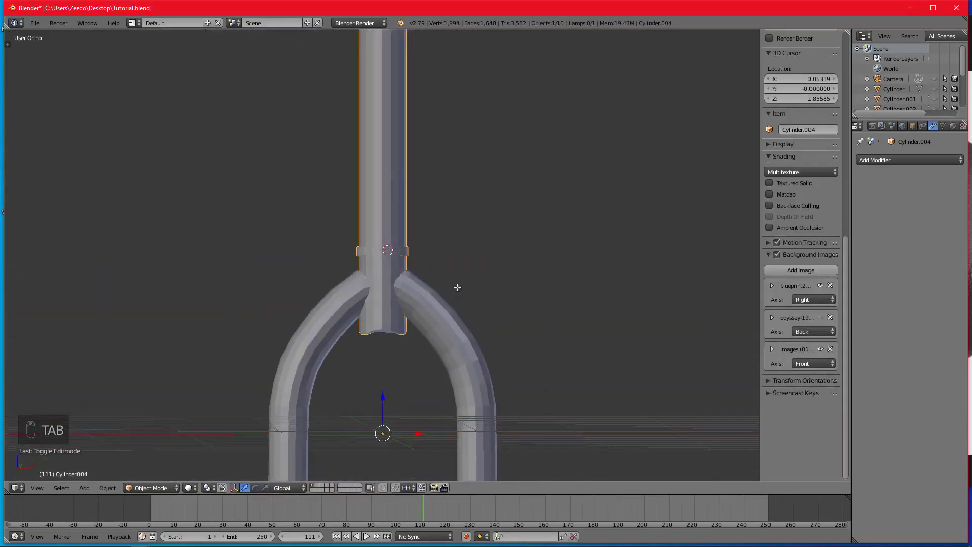
{"action": "key", "text": "Tab"}
{"action": "scroll", "coordinate": [448, 299], "scroll_direction": "up", "scroll_amount": 7}
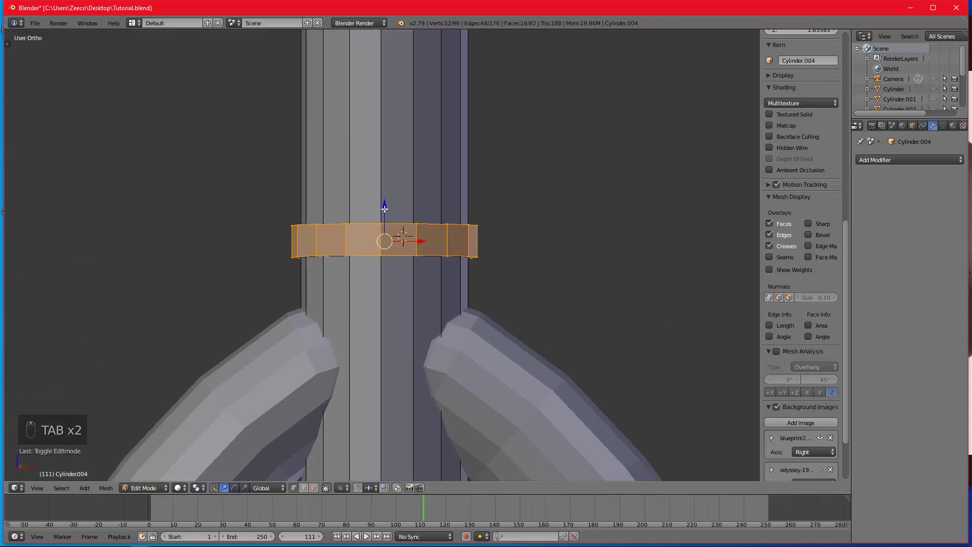
{"action": "left_click_drag", "start_coordinate": [385, 210], "coordinate": [383, 234]}
{"action": "right_click", "coordinate": [382, 234]}
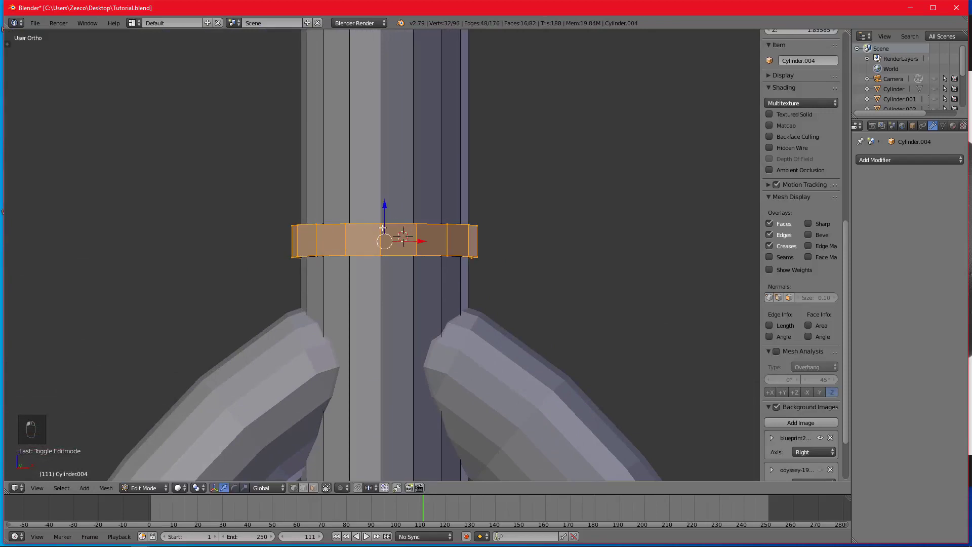
{"action": "scroll", "coordinate": [383, 229], "scroll_direction": "down", "scroll_amount": 8}
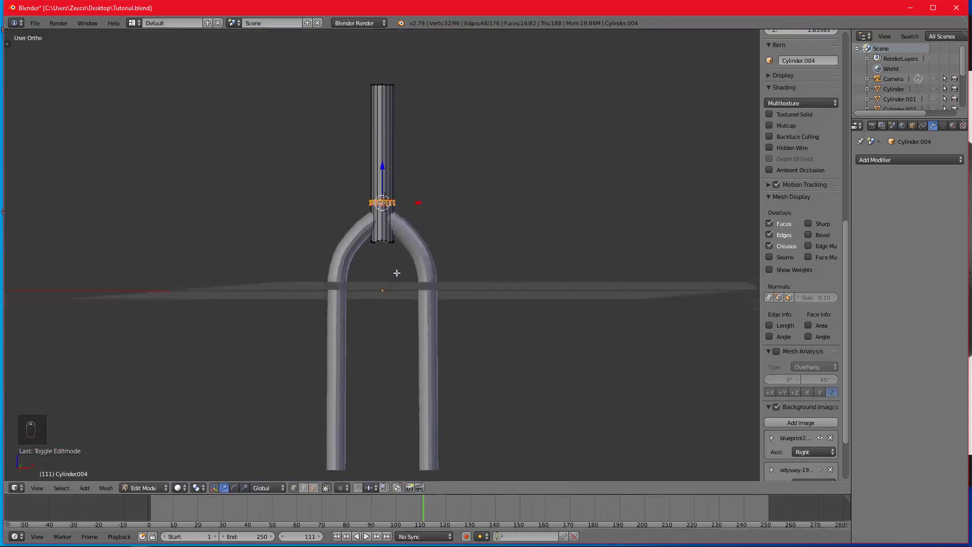
Compare the fork's crown, legs and lower leg ends with the front-view reference image in wireframe
{"action": "scroll", "coordinate": [397, 273], "scroll_direction": "up", "scroll_amount": 8}
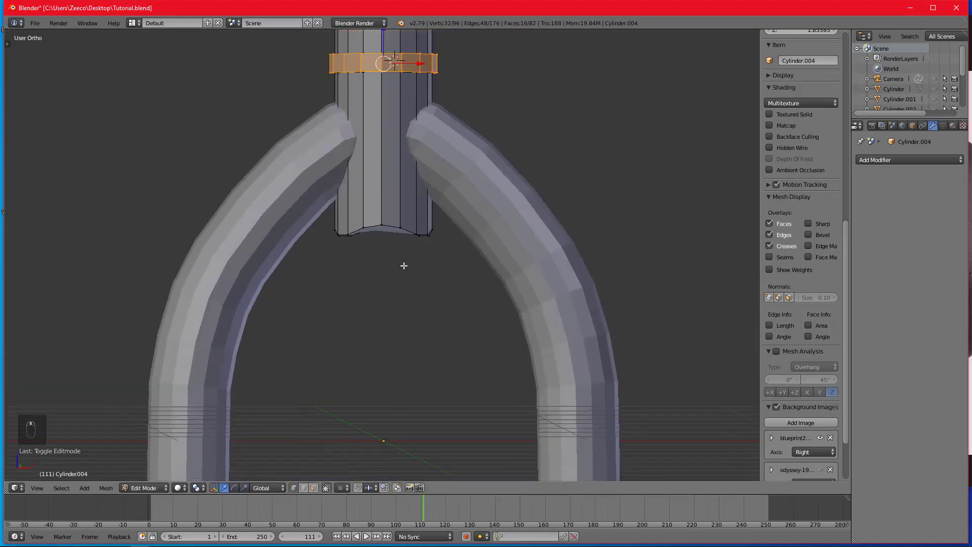
{"action": "scroll", "coordinate": [404, 264], "scroll_direction": "down", "scroll_amount": 3, "text": "shift"}
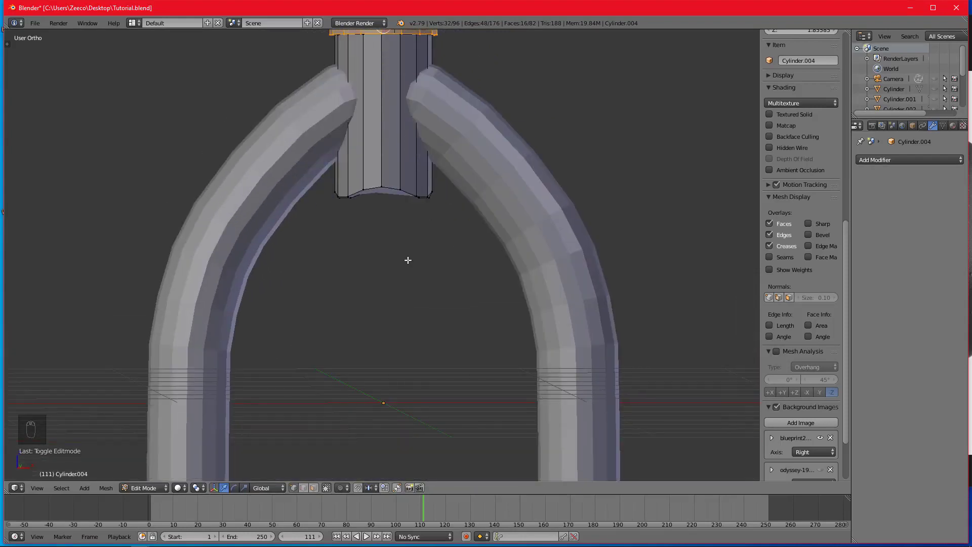
{"action": "key", "text": "KP_1"}
{"action": "key", "text": "z"}
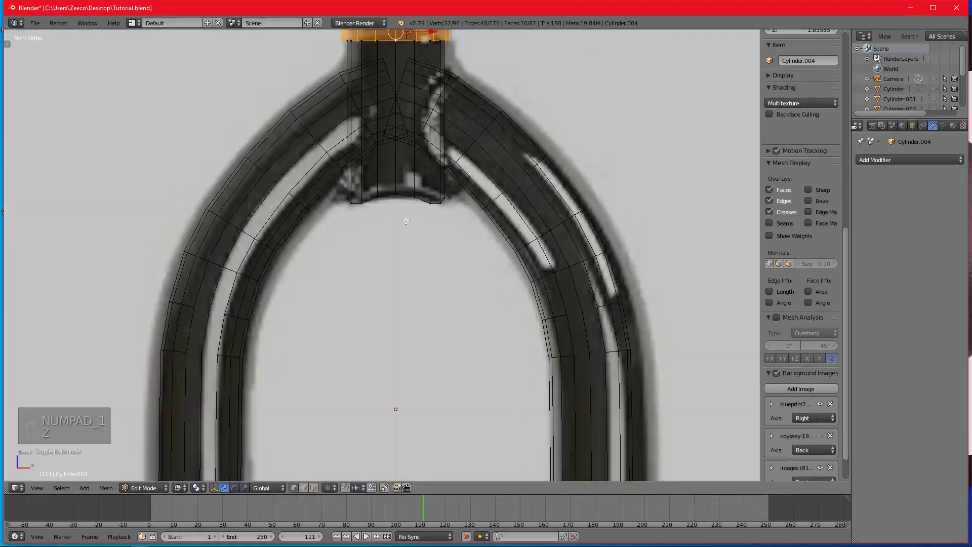
{"action": "scroll", "coordinate": [413, 215], "scroll_direction": "down", "scroll_amount": 2}
{"action": "scroll", "coordinate": [425, 204], "scroll_direction": "down", "scroll_amount": 3, "text": "shift"}
{"action": "scroll", "coordinate": [424, 204], "scroll_direction": "down", "scroll_amount": 10, "text": "shift"}
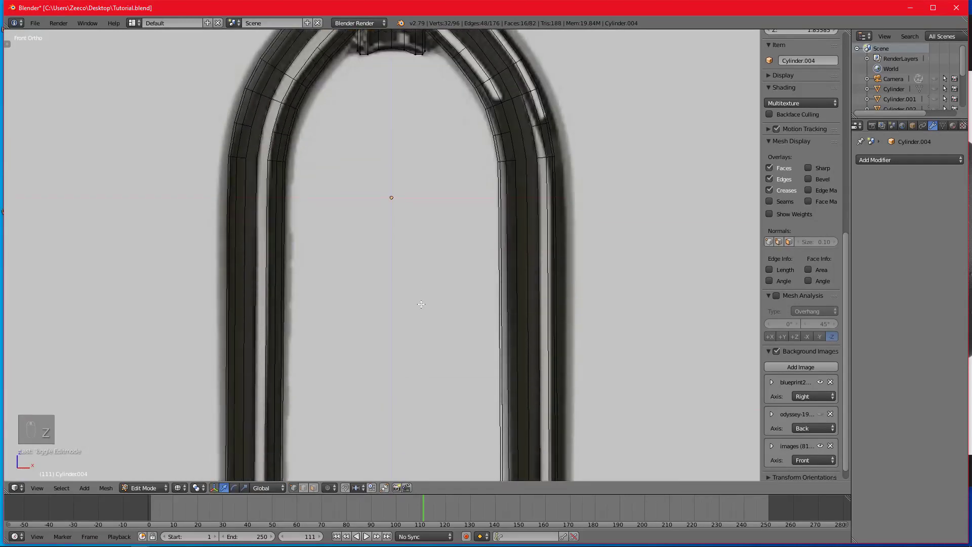
{"action": "scroll", "coordinate": [451, 361], "scroll_direction": "down", "scroll_amount": 3, "text": "shift"}
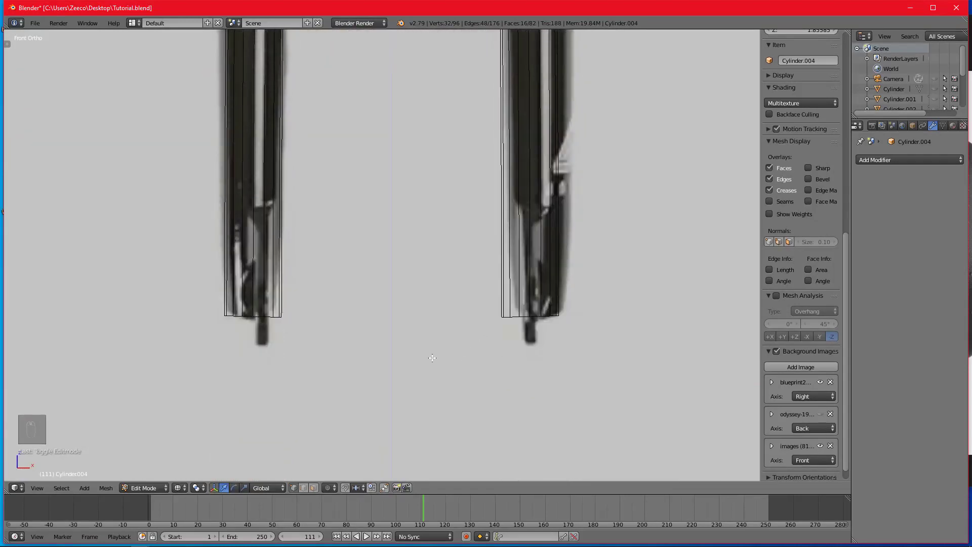
{"action": "scroll", "coordinate": [430, 311], "scroll_direction": "down", "scroll_amount": 5}
{"action": "scroll", "coordinate": [417, 303], "scroll_direction": "up", "scroll_amount": 3}
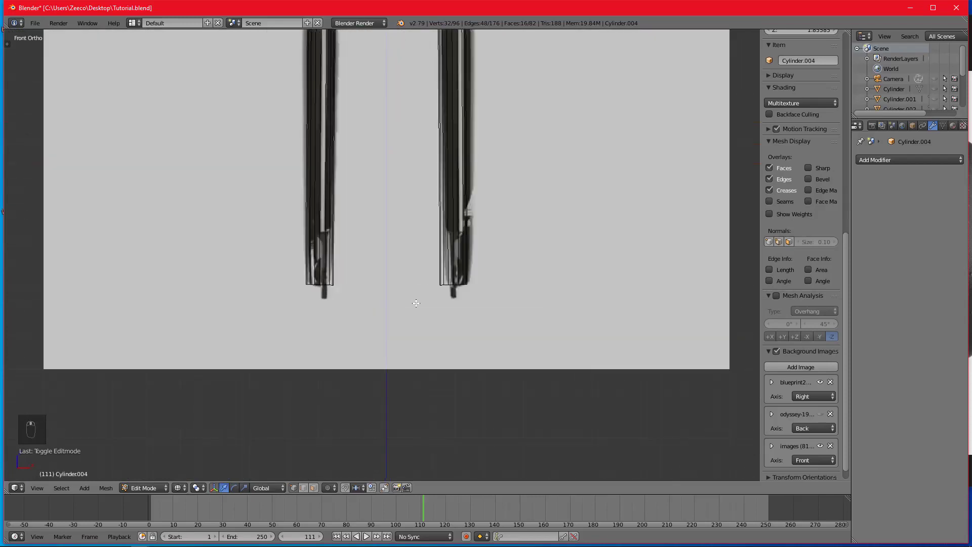
{"action": "scroll", "coordinate": [418, 304], "scroll_direction": "down", "scroll_amount": 4}
{"action": "scroll", "coordinate": [421, 304], "scroll_direction": "up", "scroll_amount": 3}
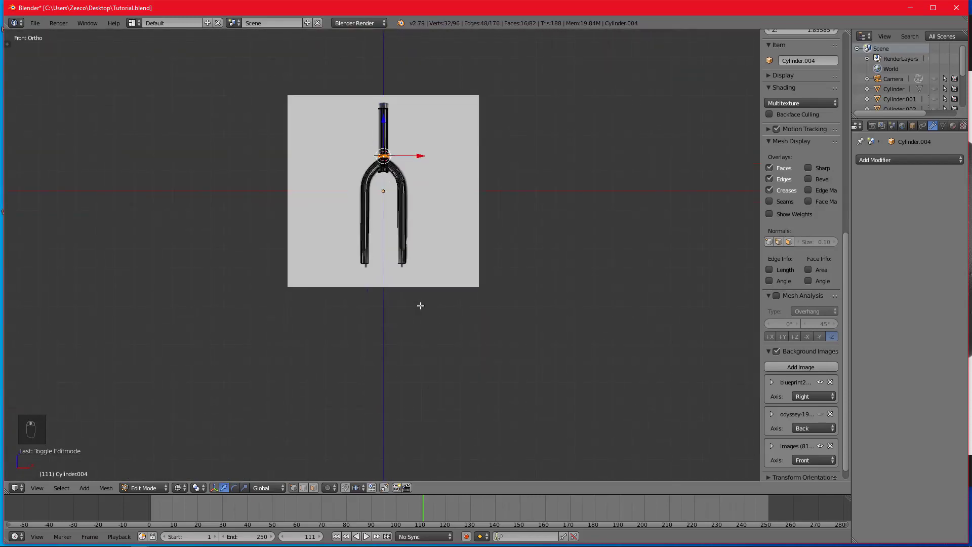
{"action": "scroll", "coordinate": [426, 310], "scroll_direction": "up", "scroll_amount": 2}
{"action": "scroll", "coordinate": [428, 310], "scroll_direction": "down", "scroll_amount": 7}
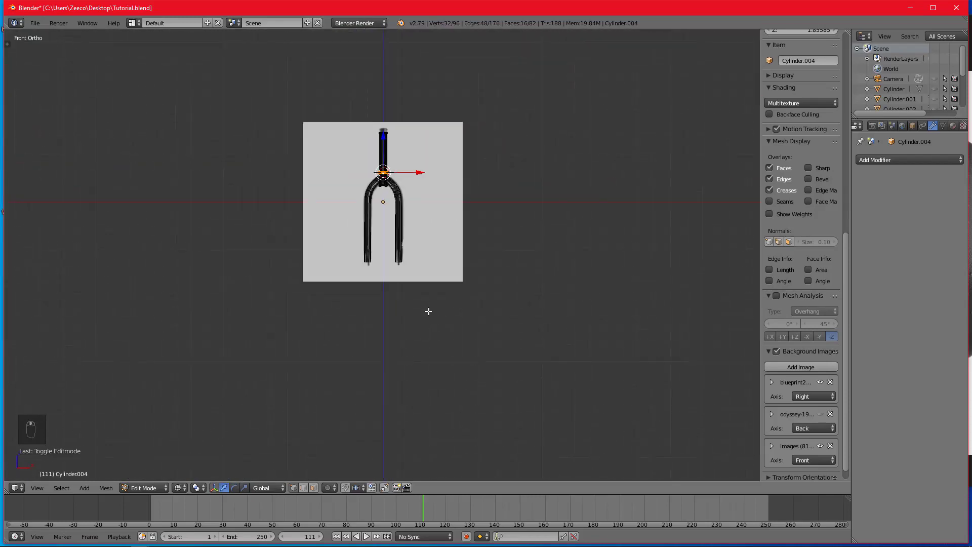
Reveal any hidden geometry in the steerer tube mesh and return to Object Mode
{"action": "key", "text": "alt+h"}
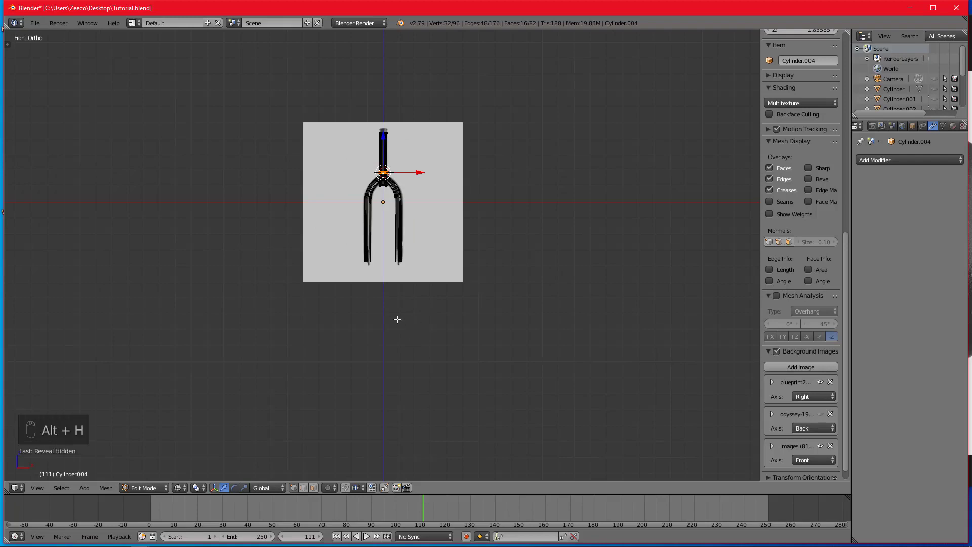
{"action": "scroll", "coordinate": [398, 319], "scroll_direction": "up", "scroll_amount": 5}
{"action": "scroll", "coordinate": [401, 315], "scroll_direction": "down", "scroll_amount": 4}
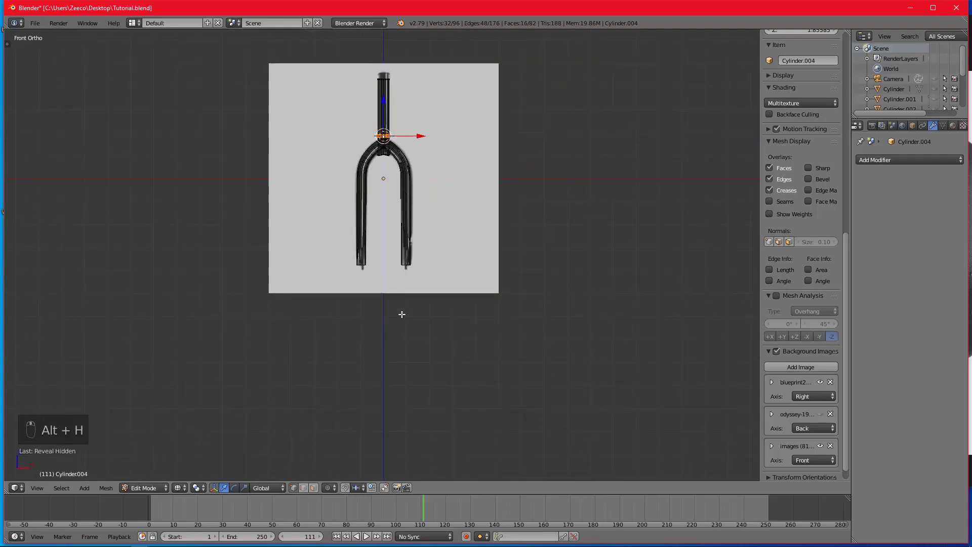
{"action": "middle_click_drag", "start_coordinate": [401, 314], "coordinate": [445, 318]}
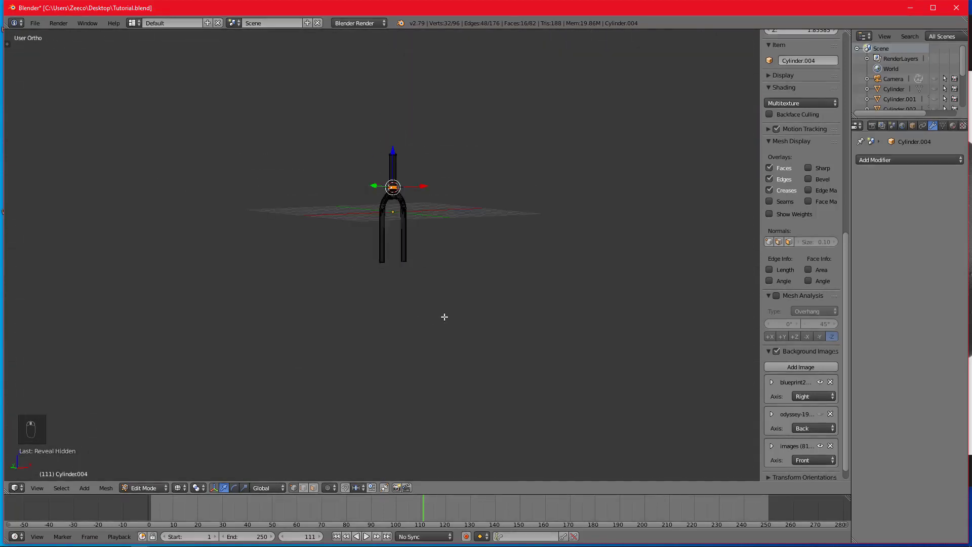
{"action": "key", "text": "Tab"}
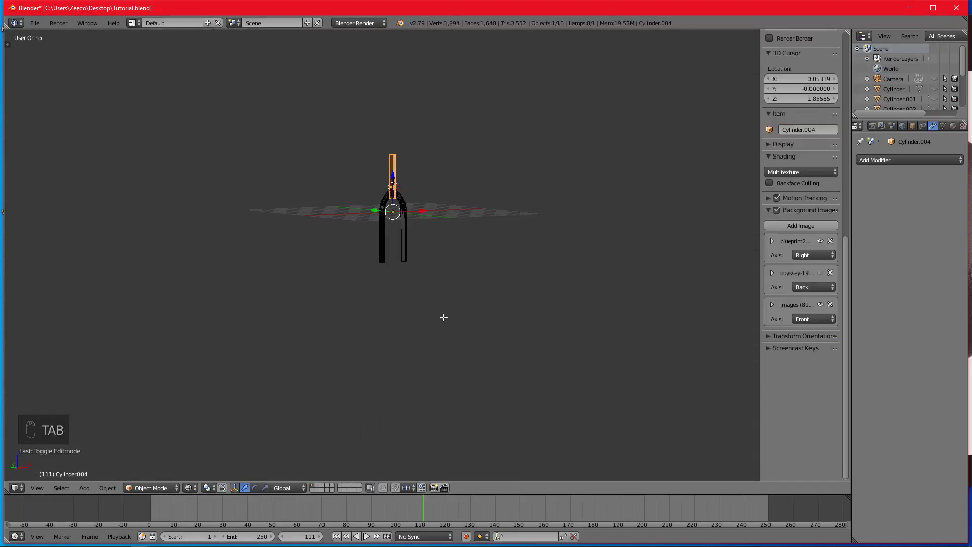
Reveal all hidden bike parts, inspect the frame's rear dropouts beside the fork in solid shading, and undo the reveal
{"action": "key", "text": "alt+h"}
{"action": "scroll", "coordinate": [427, 316], "scroll_direction": "up", "scroll_amount": 6}
{"action": "scroll", "coordinate": [430, 317], "scroll_direction": "up", "scroll_amount": 16, "text": "shift"}
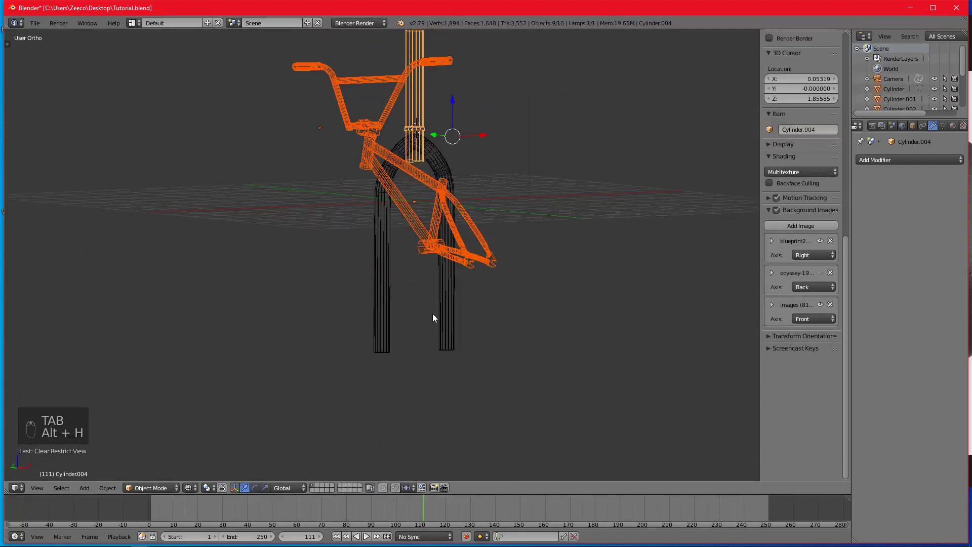
{"action": "middle_click_drag", "start_coordinate": [441, 355], "coordinate": [549, 349]}
{"action": "key", "text": "z"}
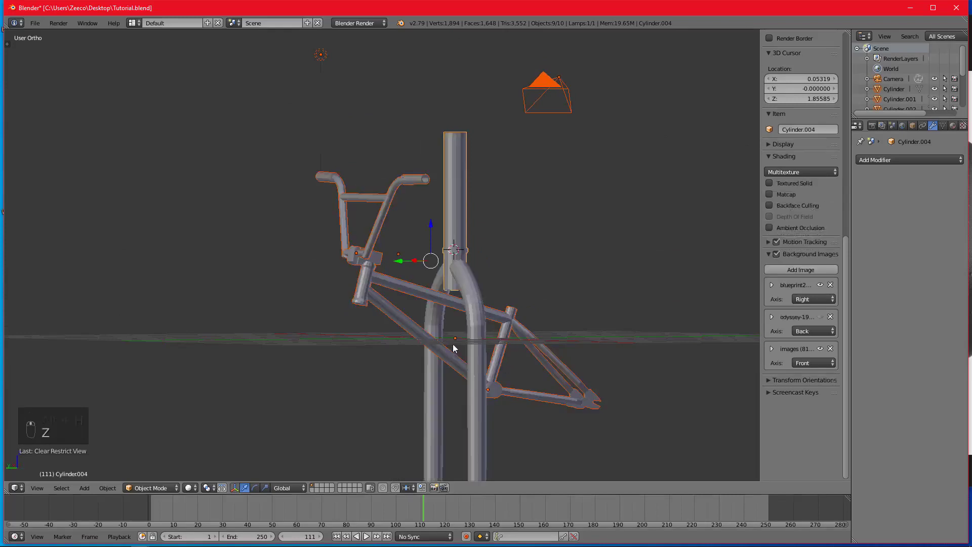
{"action": "scroll", "coordinate": [478, 343], "scroll_direction": "up", "scroll_amount": 5}
{"action": "scroll", "coordinate": [481, 342], "scroll_direction": "down", "scroll_amount": 12, "text": "ctrl"}
{"action": "scroll", "coordinate": [484, 348], "scroll_direction": "down", "scroll_amount": 9, "text": "shift"}
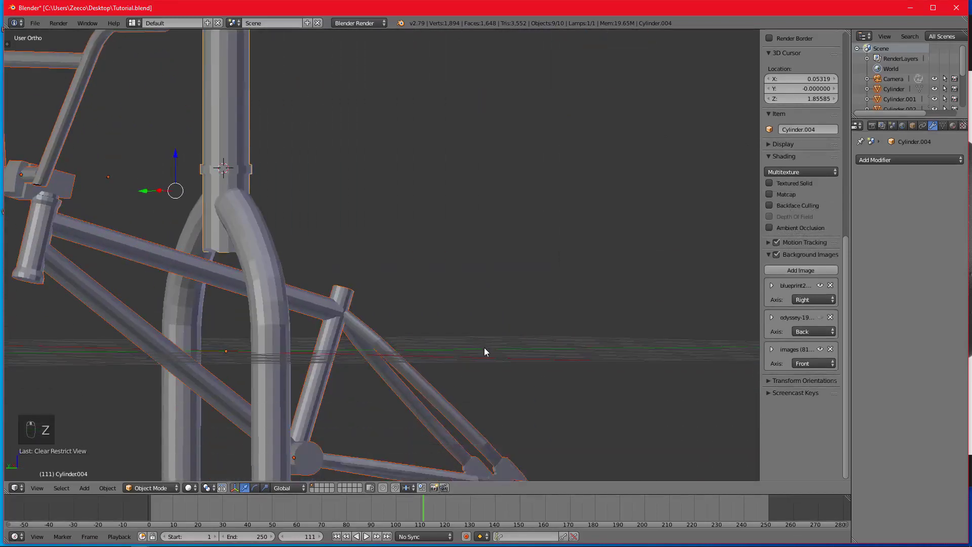
{"action": "scroll", "coordinate": [487, 364], "scroll_direction": "down", "scroll_amount": 5, "text": "ctrl"}
{"action": "middle_click_drag", "start_coordinate": [488, 363], "coordinate": [402, 359]}
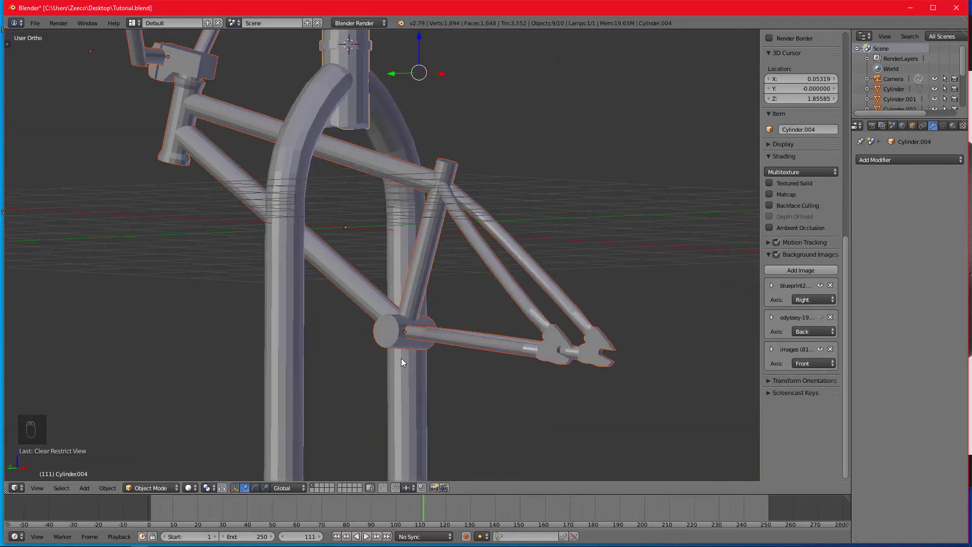
{"action": "key", "text": "ctrl+z"}
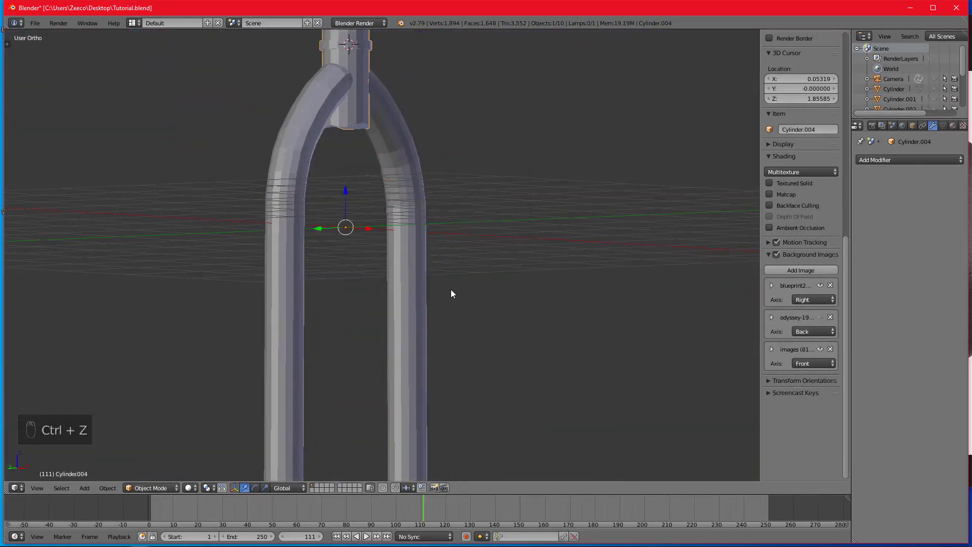
Examine the fork from several angles and check its lower leg ends against the front reference in wireframe
{"action": "scroll", "coordinate": [451, 291], "scroll_direction": "down", "scroll_amount": 6}
{"action": "middle_click_drag", "start_coordinate": [456, 324], "coordinate": [542, 369]}
{"action": "scroll", "coordinate": [550, 360], "scroll_direction": "up", "scroll_amount": 2}
{"action": "scroll", "coordinate": [552, 357], "scroll_direction": "up", "scroll_amount": 5}
{"action": "scroll", "coordinate": [561, 355], "scroll_direction": "down", "scroll_amount": 15, "text": "ctrl"}
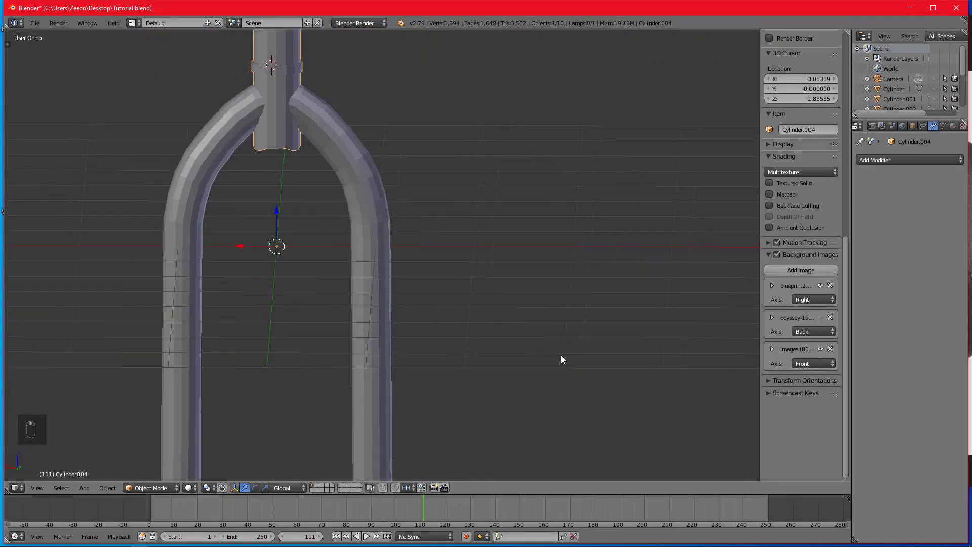
{"action": "key", "text": "KP_3"}
{"action": "key", "text": "KP_1"}
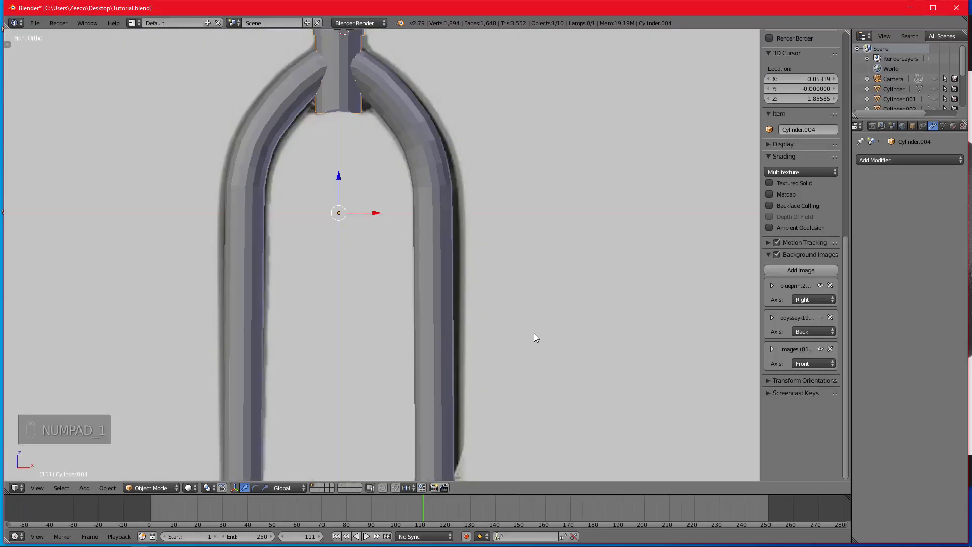
{"action": "scroll", "coordinate": [534, 334], "scroll_direction": "down", "scroll_amount": 3}
{"action": "scroll", "coordinate": [534, 329], "scroll_direction": "down", "scroll_amount": 4, "text": "shift"}
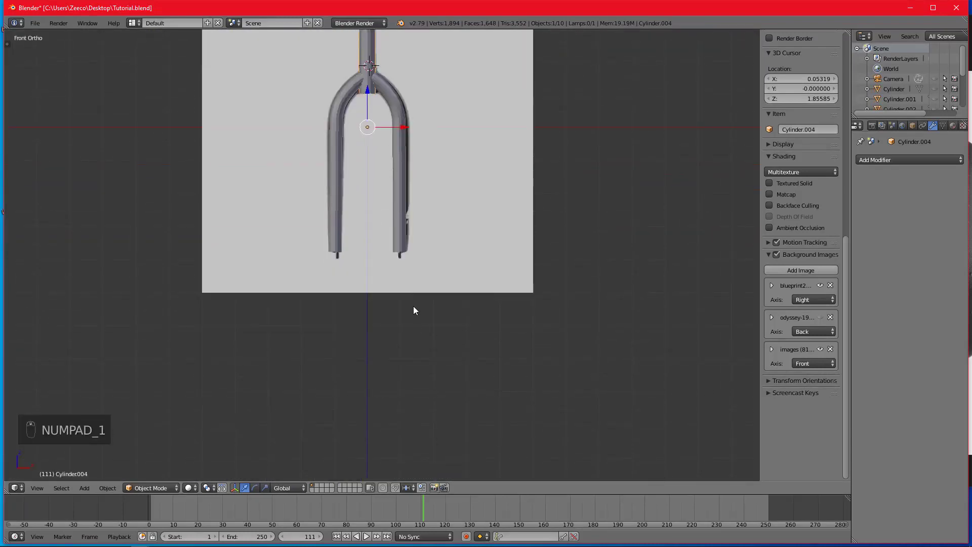
{"action": "scroll", "coordinate": [466, 257], "scroll_direction": "up", "scroll_amount": 5}
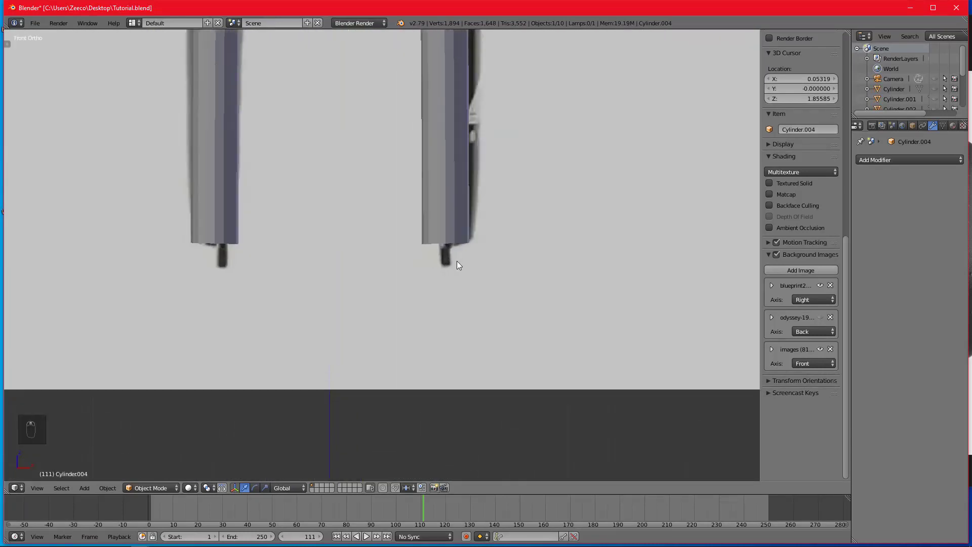
{"action": "key", "text": "z"}
{"action": "scroll", "coordinate": [475, 263], "scroll_direction": "up", "scroll_amount": 2, "text": "shift"}
{"action": "scroll", "coordinate": [457, 264], "scroll_direction": "down", "scroll_amount": 2, "text": "shift"}
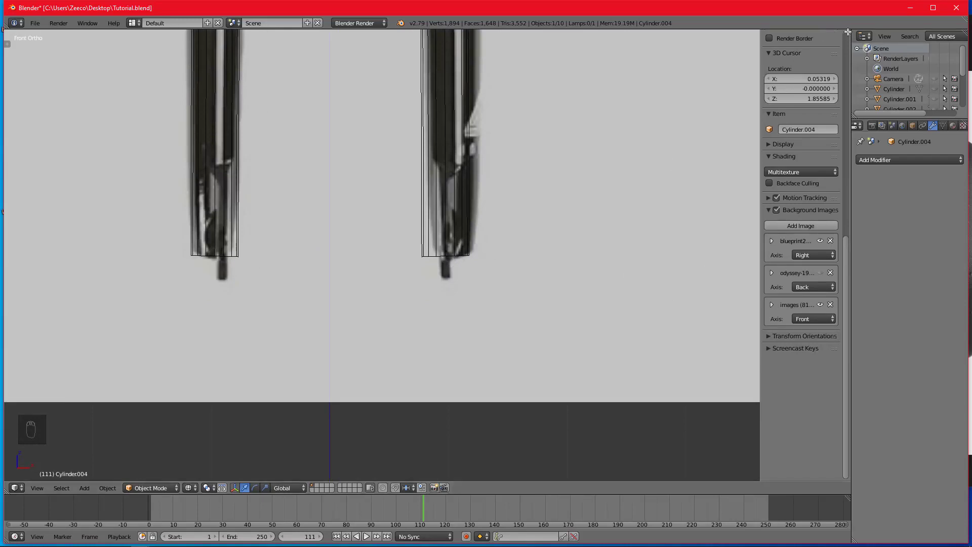
Split the 3D view into two side-by-side areas and turn the new one into a UV/Image Editor
{"action": "left_click_drag", "start_coordinate": [846, 33], "coordinate": [613, 83]}
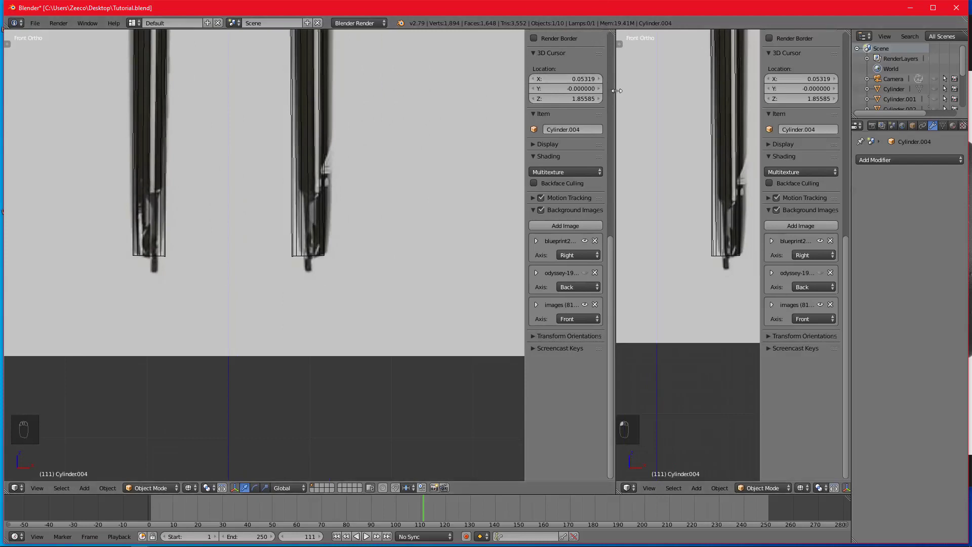
{"action": "left_click", "coordinate": [182, 66]}
{"action": "left_click_drag", "start_coordinate": [618, 92], "coordinate": [520, 90]}
{"action": "left_click", "coordinate": [471, 88]}
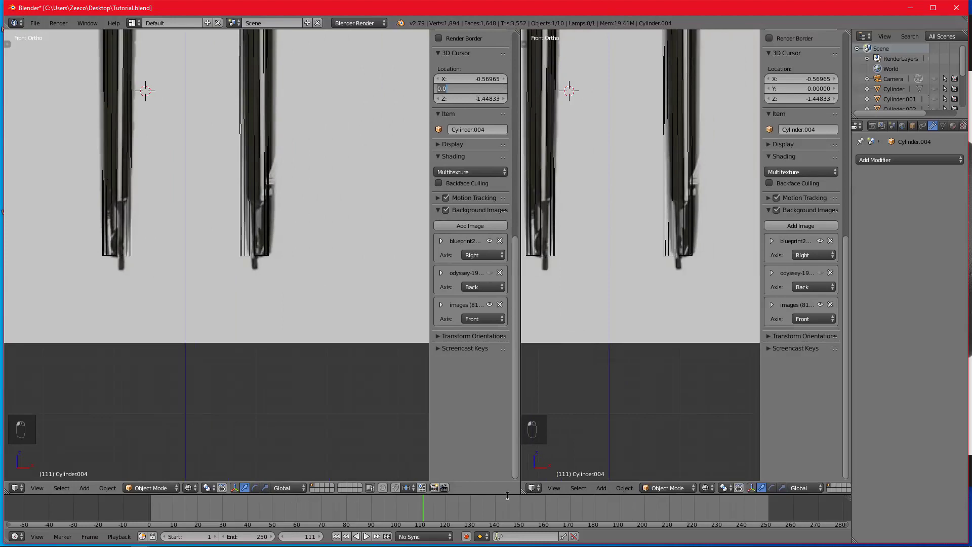
{"action": "left_click", "coordinate": [531, 489]}
{"action": "left_click", "coordinate": [532, 488]}
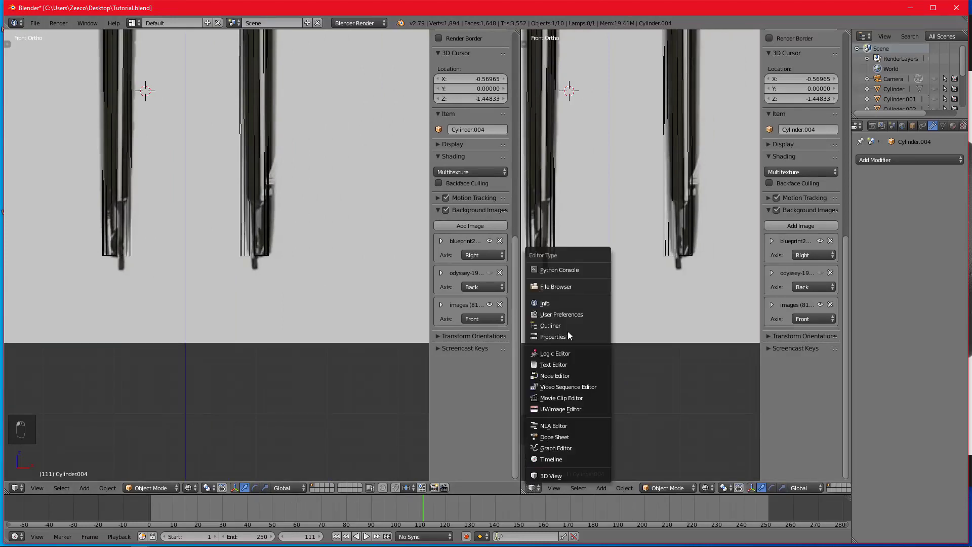
{"action": "left_click", "coordinate": [561, 410]}
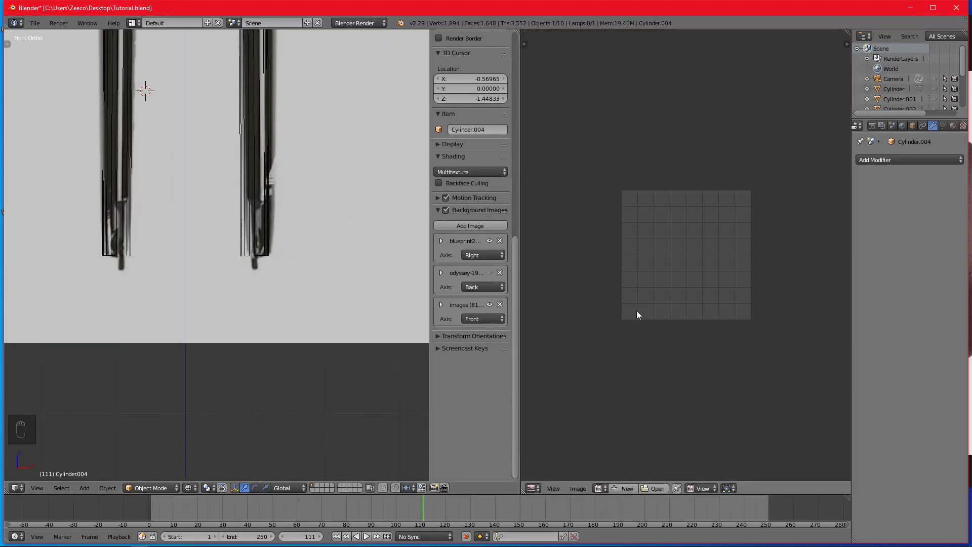
Load SUNDAY-Nightshift-Fork-3Q-Details-Web_2048x20481.jpg from the BMX Bike Forks reference folder into the image editor, choosing it by thumbnail
{"action": "left_click", "coordinate": [650, 489]}
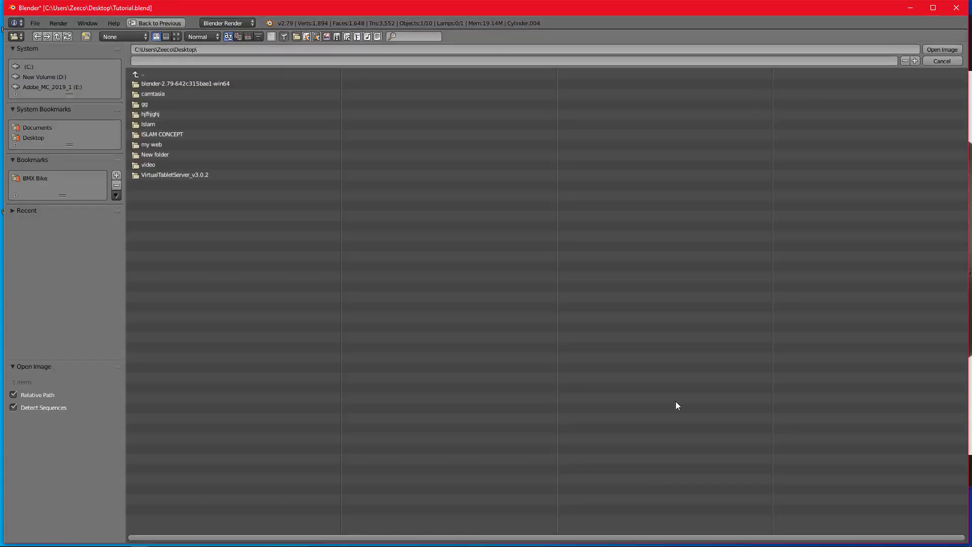
{"action": "left_click", "coordinate": [38, 178]}
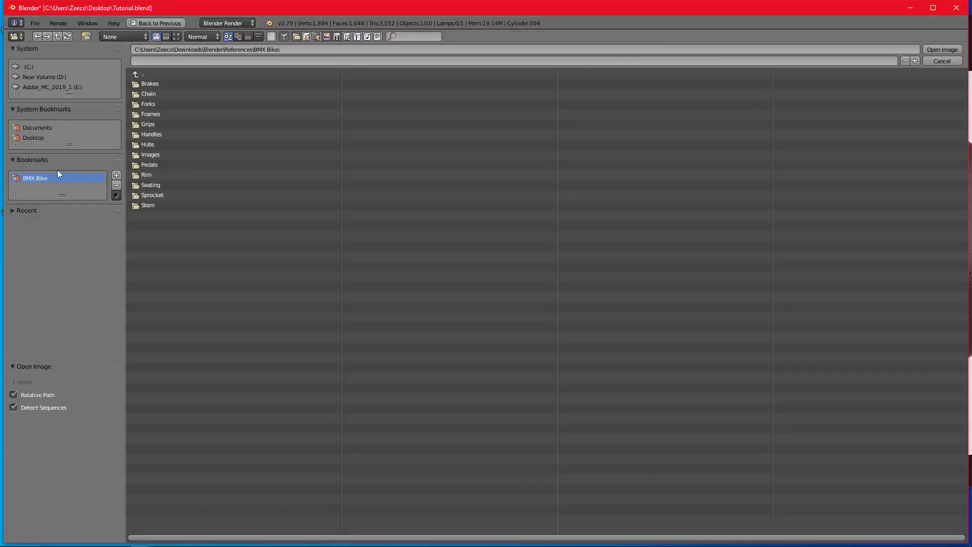
{"action": "left_click", "coordinate": [148, 103]}
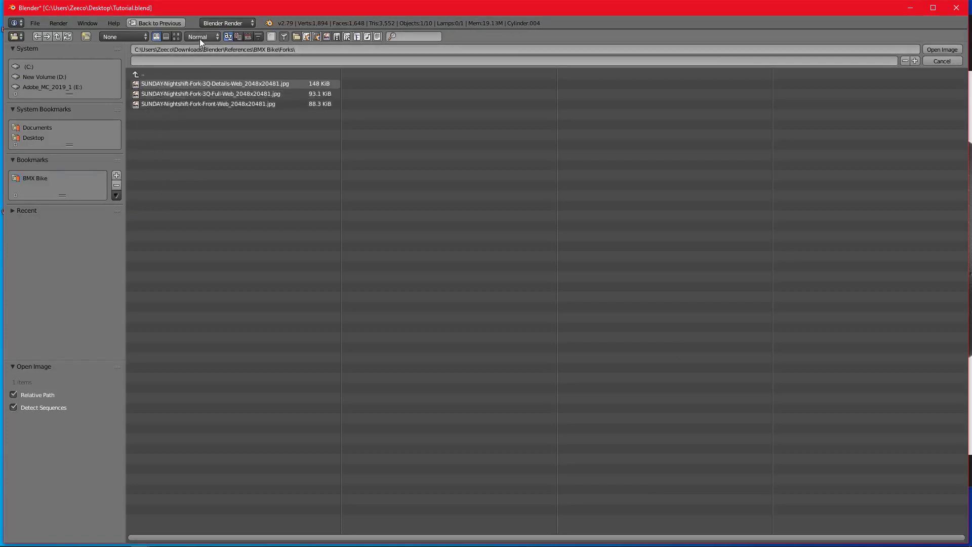
{"action": "left_click", "coordinate": [177, 36]}
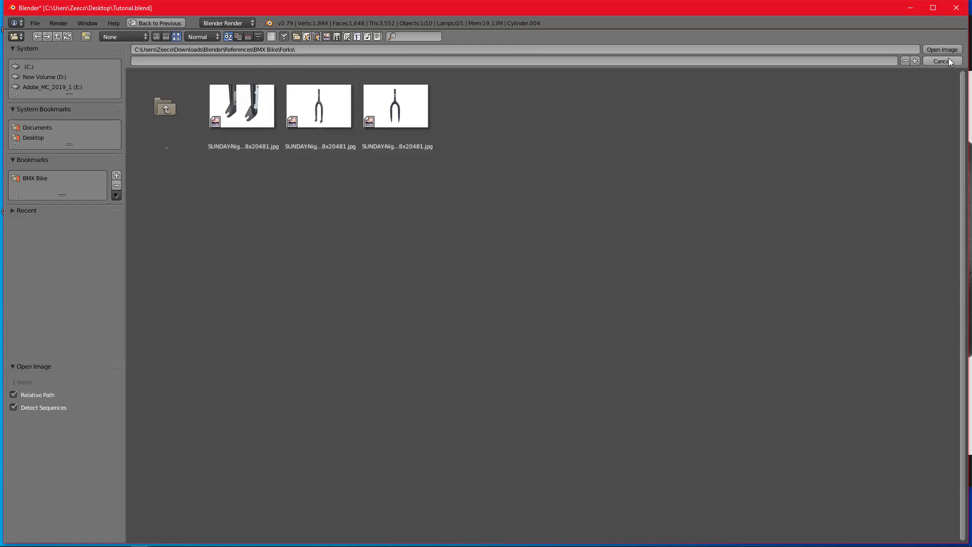
{"action": "double_click", "coordinate": [244, 110]}
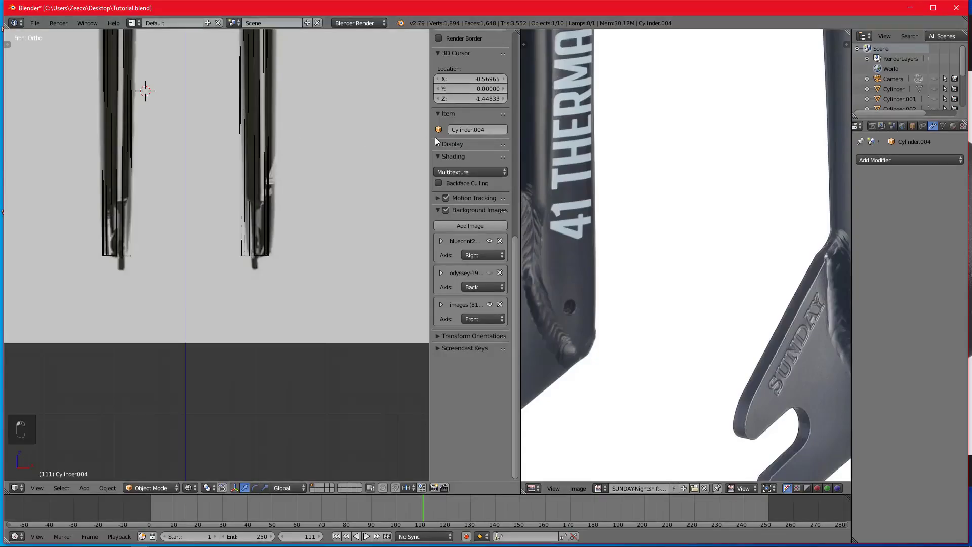
Examine the dropout plate and its slot at the lower end of the fork leg in the detail reference image
{"action": "middle_click_drag", "start_coordinate": [644, 305], "coordinate": [615, 224]}
{"action": "scroll", "coordinate": [695, 266], "scroll_direction": "up", "scroll_amount": 4}
{"action": "middle_click_drag", "start_coordinate": [670, 257], "coordinate": [556, 271]}
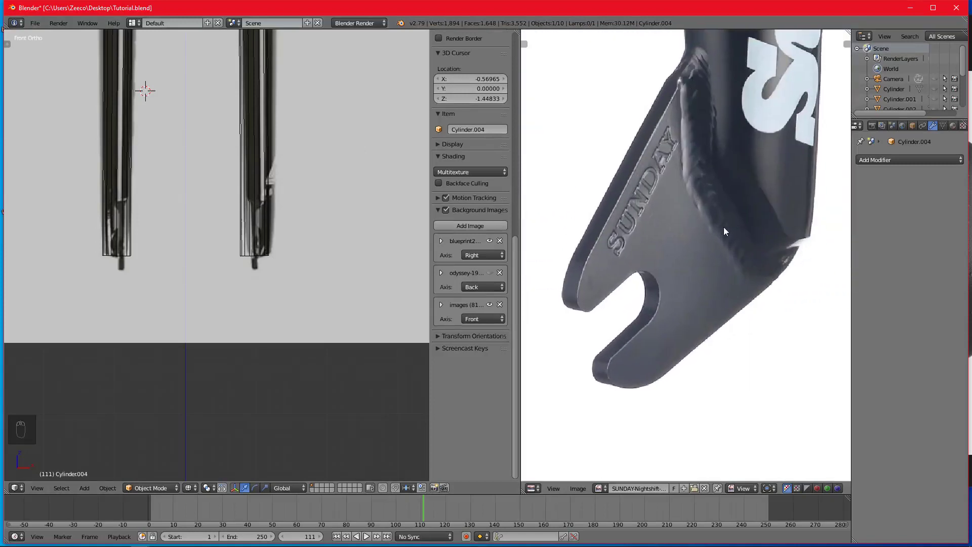
{"action": "scroll", "coordinate": [716, 224], "scroll_direction": "up", "scroll_amount": 2}
{"action": "scroll", "coordinate": [715, 223], "scroll_direction": "down", "scroll_amount": 6}
{"action": "scroll", "coordinate": [719, 219], "scroll_direction": "down", "scroll_amount": 2}
{"action": "scroll", "coordinate": [713, 203], "scroll_direction": "up", "scroll_amount": 6}
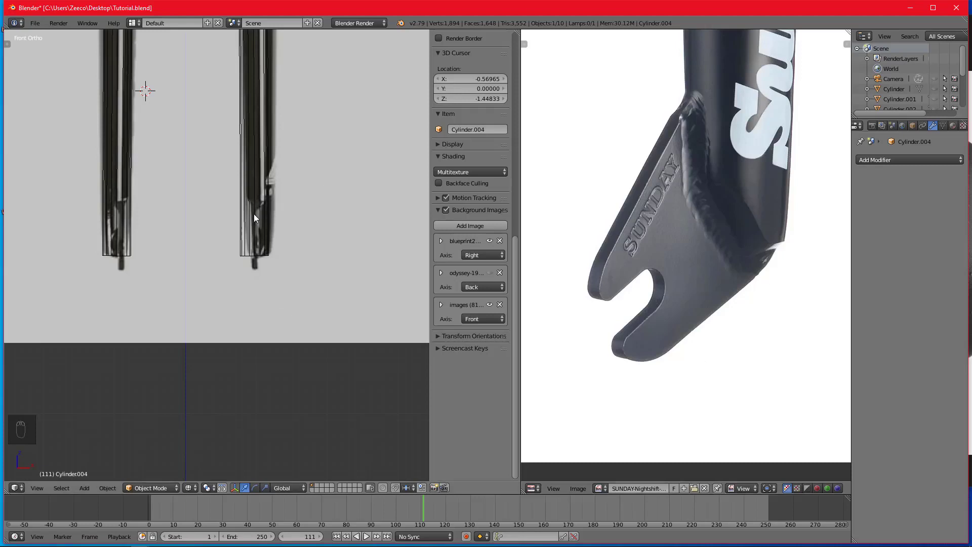
Show the model in the right side view and reveal all hidden bike parts over the side-view bike reference
{"action": "key", "text": "KP_3"}
{"action": "scroll", "coordinate": [254, 213], "scroll_direction": "down", "scroll_amount": 6}
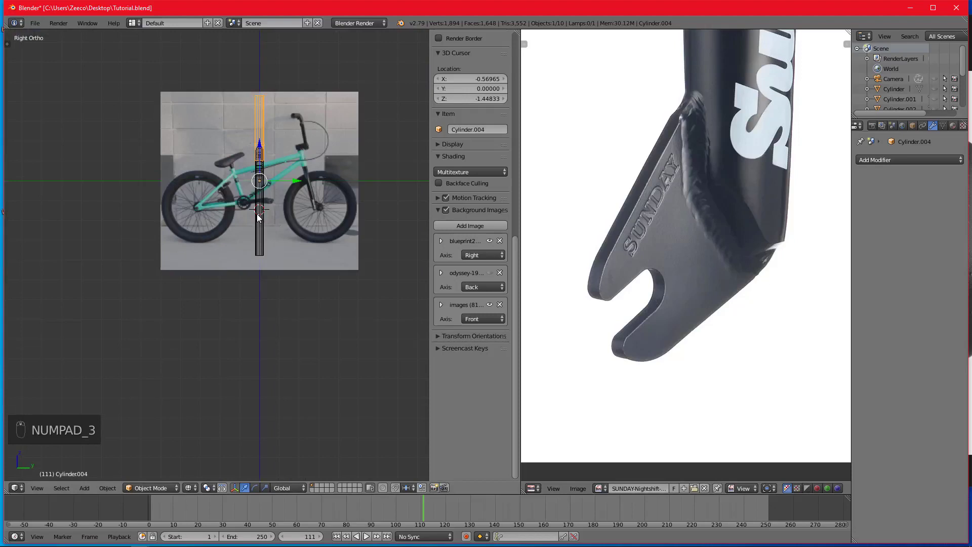
{"action": "key", "text": "alt+h"}
{"action": "scroll", "coordinate": [259, 205], "scroll_direction": "up", "scroll_amount": 3}
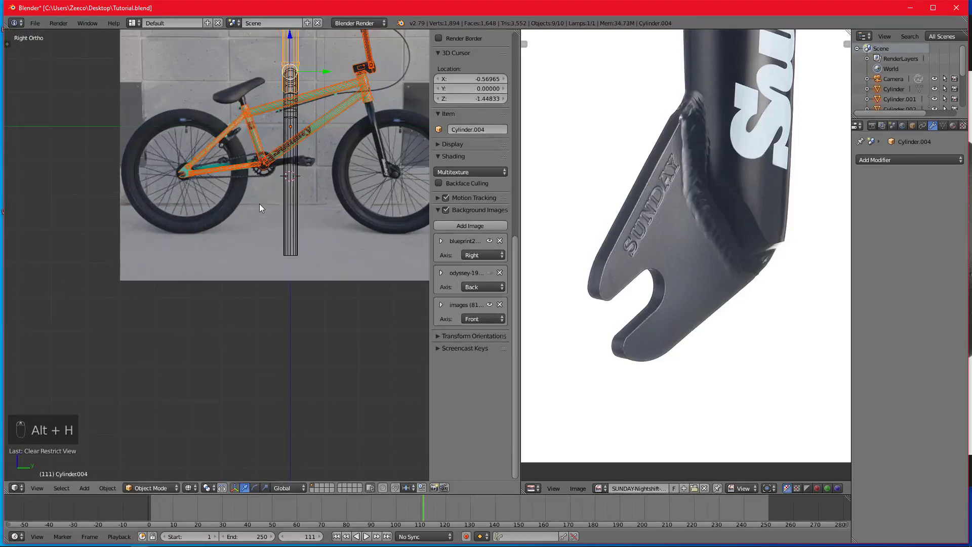
Select the fork legs together with the steerer tube and display the model with solid shading
{"action": "scroll", "coordinate": [259, 202], "scroll_direction": "up", "scroll_amount": 5, "text": "shift"}
{"action": "right_click", "coordinate": [293, 253]}
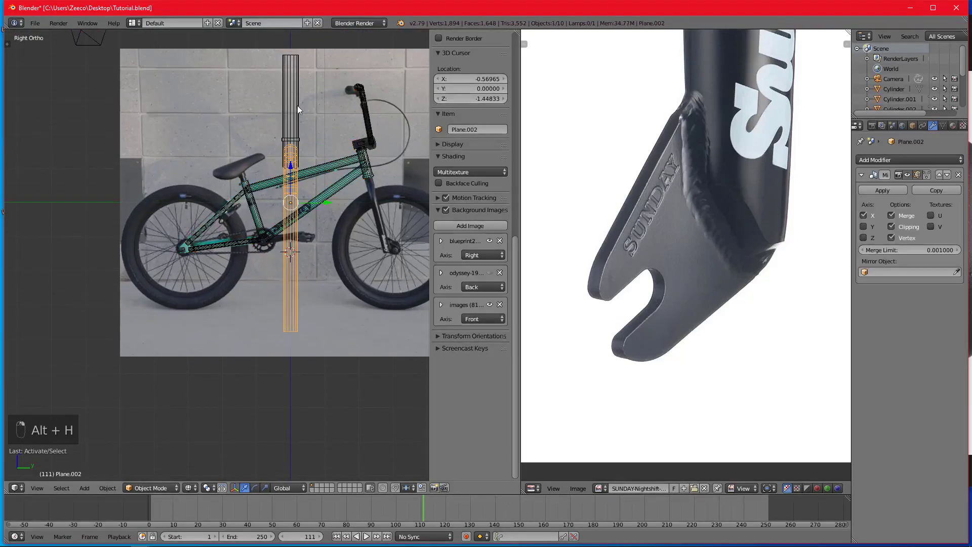
{"action": "right_click", "coordinate": [290, 142], "text": "shift"}
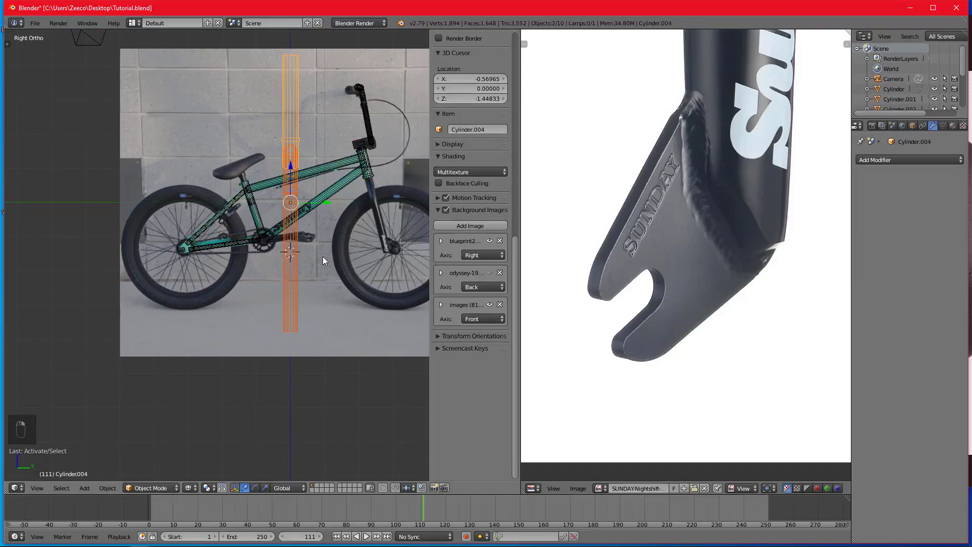
{"action": "key", "text": "z"}
Scale the selected fork parts down uniformly to a fraction of their size and hide the properties sidebar
{"action": "key", "text": "s"}
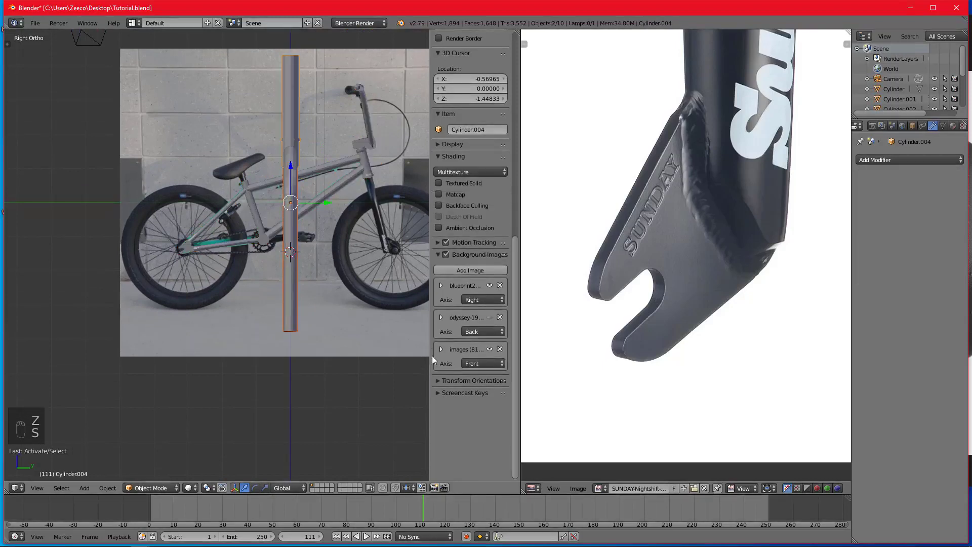
{"action": "key", "text": "s"}
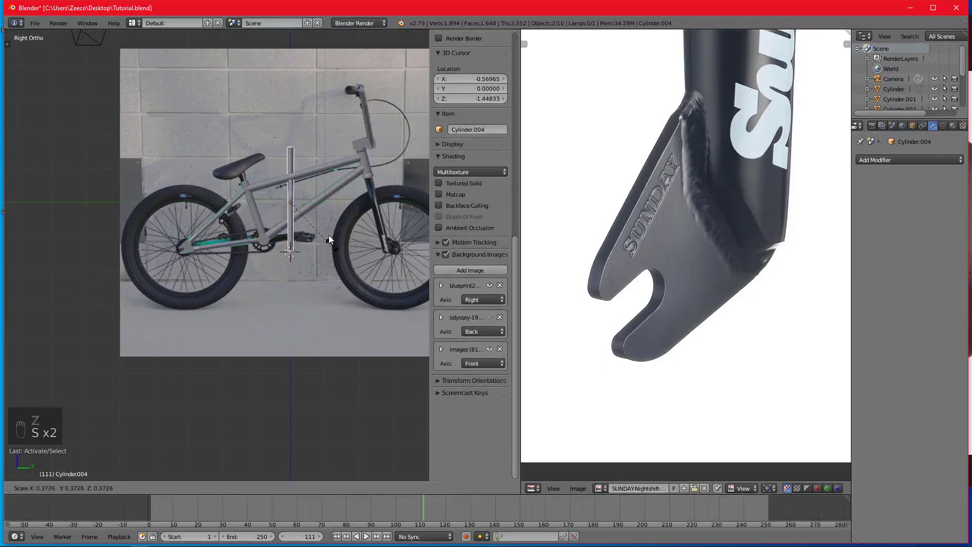
{"action": "left_click", "coordinate": [323, 233]}
{"action": "key", "text": "n"}
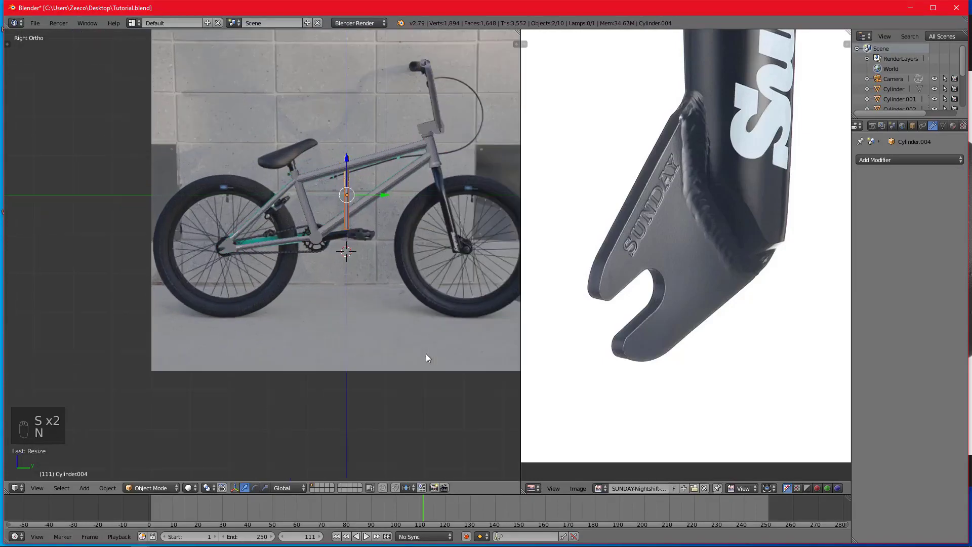
Move the fork forward onto the front fork in the side-view photo, just below the head tube
{"action": "scroll", "coordinate": [412, 321], "scroll_direction": "up", "scroll_amount": 5}
{"action": "scroll", "coordinate": [404, 295], "scroll_direction": "down", "scroll_amount": 5, "text": "ctrl"}
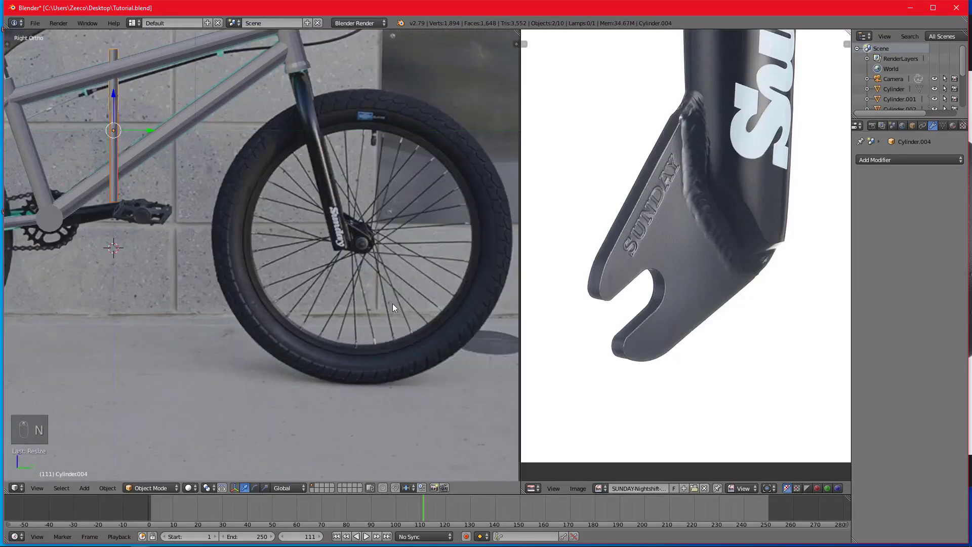
{"action": "scroll", "coordinate": [393, 303], "scroll_direction": "up", "scroll_amount": 2, "text": "shift"}
{"action": "key", "text": "g"}
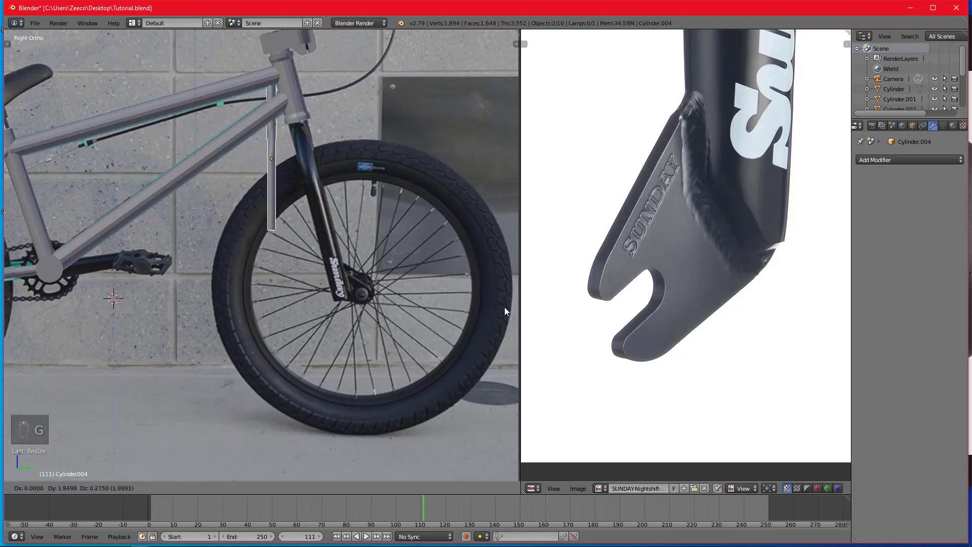
{"action": "right_click", "coordinate": [329, 226]}
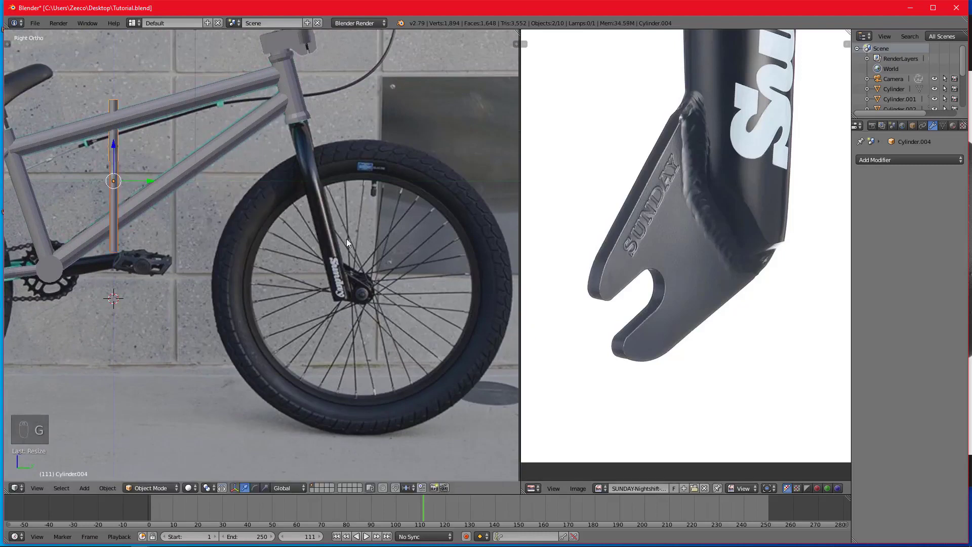
{"action": "key", "text": "g"}
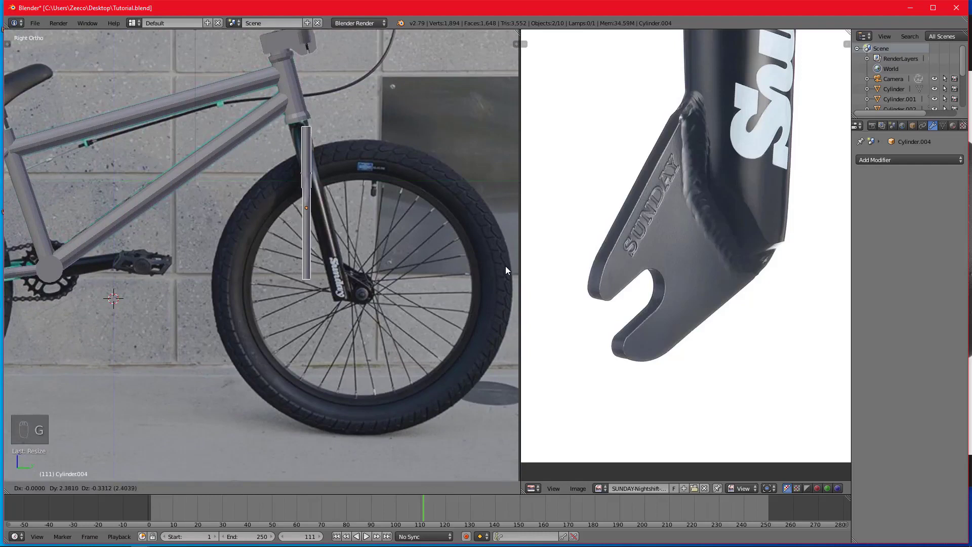
{"action": "left_click", "coordinate": [505, 268]}
Scale the fork up uniformly in two passes until its legs reach the height of the front axle in the photo
{"action": "key", "text": "s"}
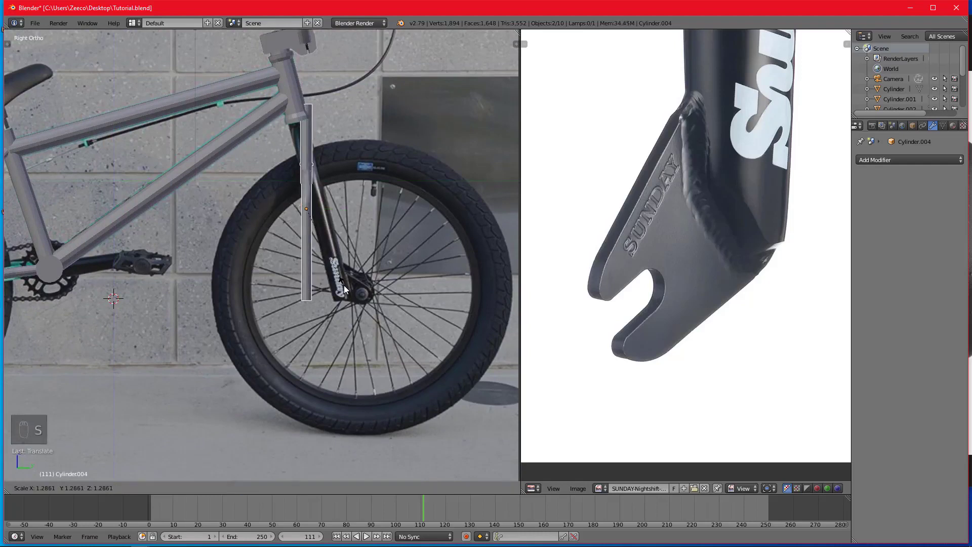
{"action": "left_click", "coordinate": [345, 280]}
{"action": "scroll", "coordinate": [348, 280], "scroll_direction": "up", "scroll_amount": 4, "text": "ctrl"}
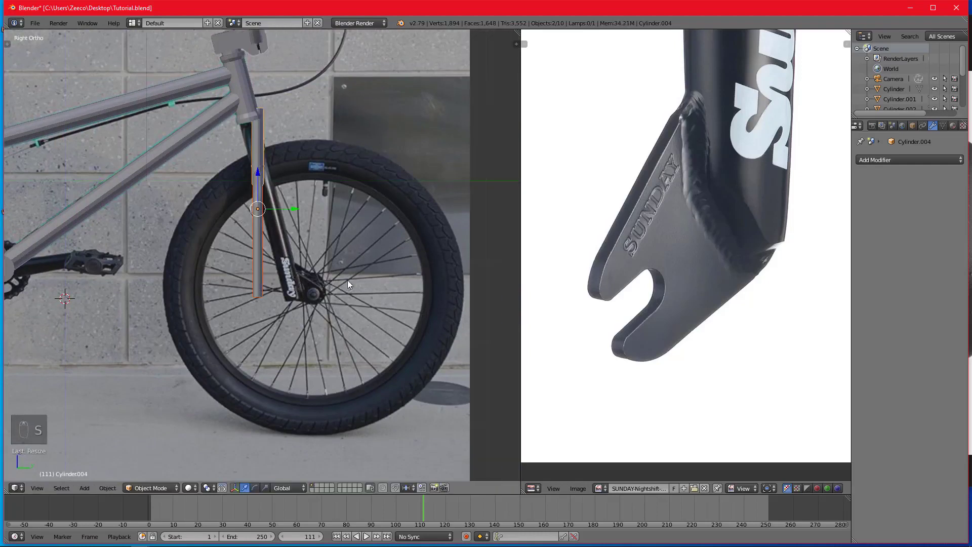
{"action": "scroll", "coordinate": [348, 287], "scroll_direction": "up", "scroll_amount": 4, "text": "shift"}
{"action": "scroll", "coordinate": [313, 286], "scroll_direction": "up", "scroll_amount": 2}
{"action": "scroll", "coordinate": [313, 286], "scroll_direction": "up", "scroll_amount": 2}
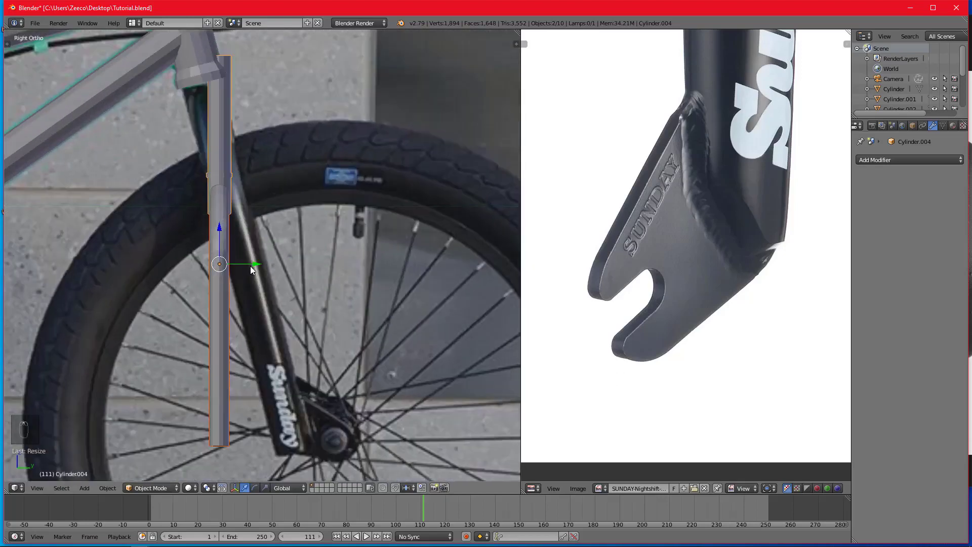
{"action": "scroll", "coordinate": [319, 253], "scroll_direction": "down", "scroll_amount": 5, "text": "ctrl"}
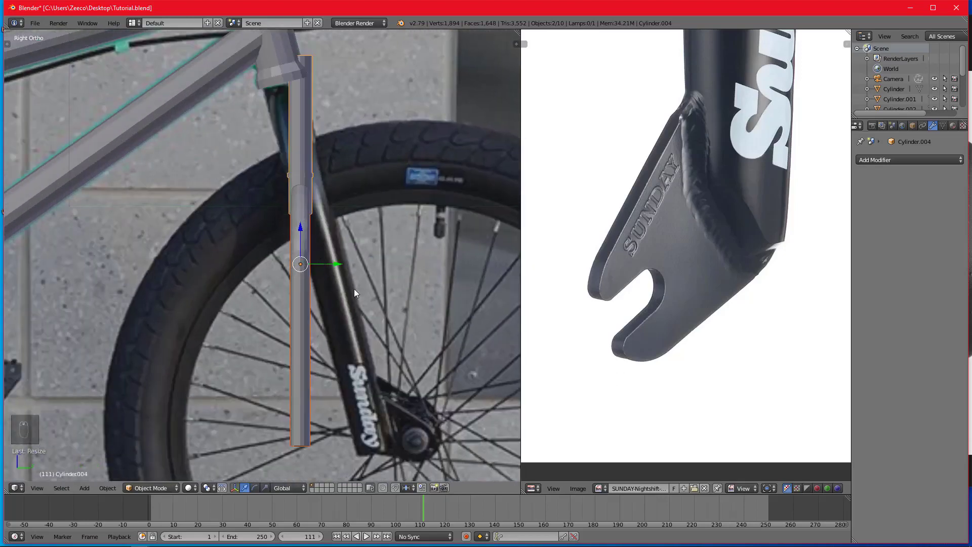
{"action": "key", "text": "s"}
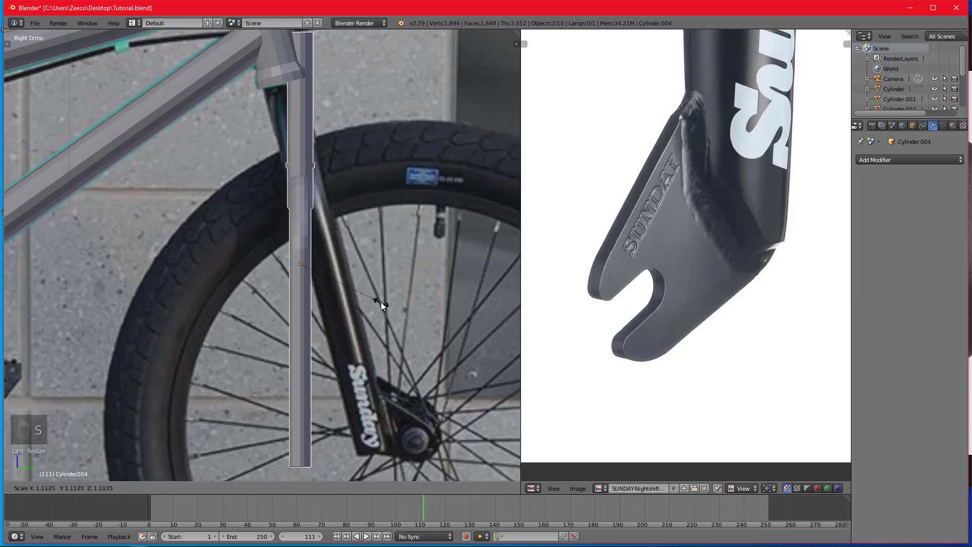
{"action": "right_click", "coordinate": [381, 309]}
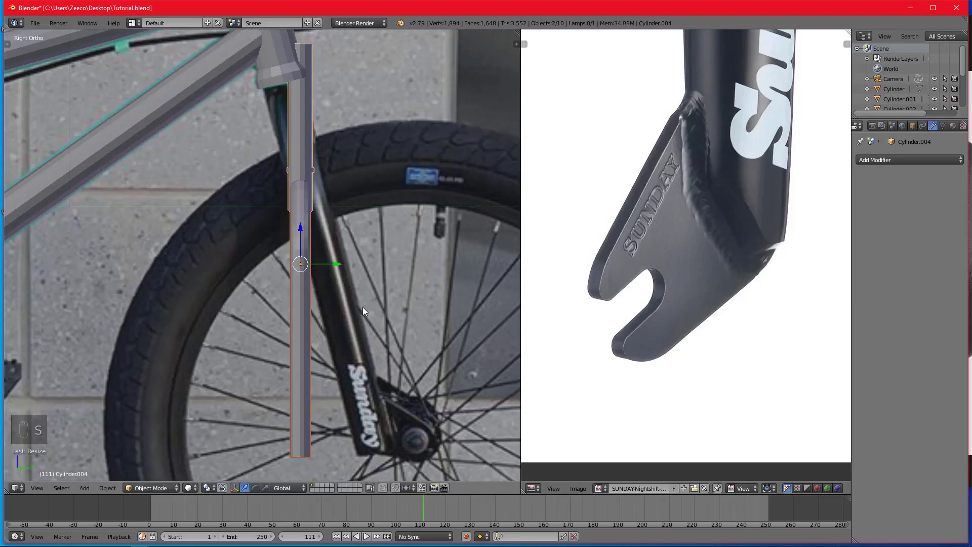
Tilt the fork in the right side view to the photo fork's slant and shift it forward over the photo fork
{"action": "middle_click_drag", "start_coordinate": [362, 307], "coordinate": [337, 273]}
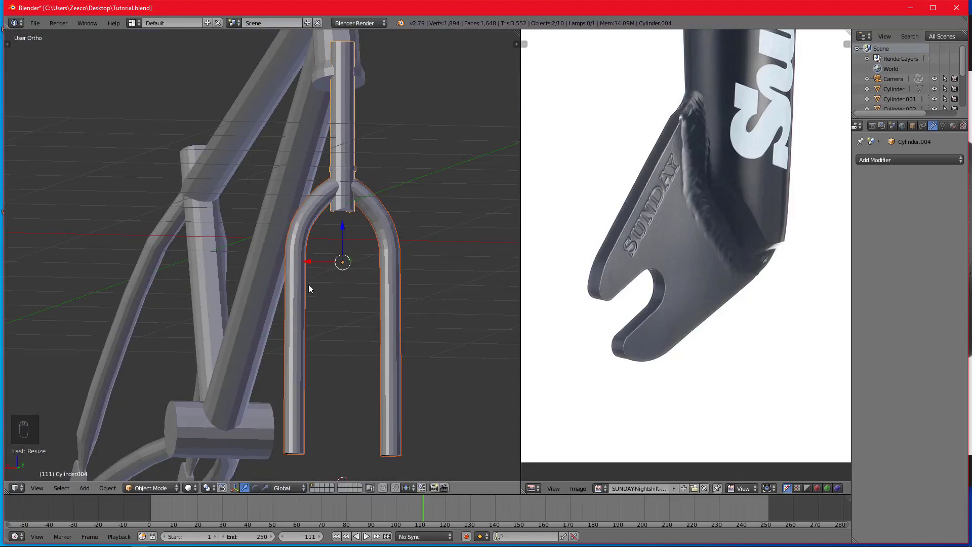
{"action": "key", "text": "KP_3"}
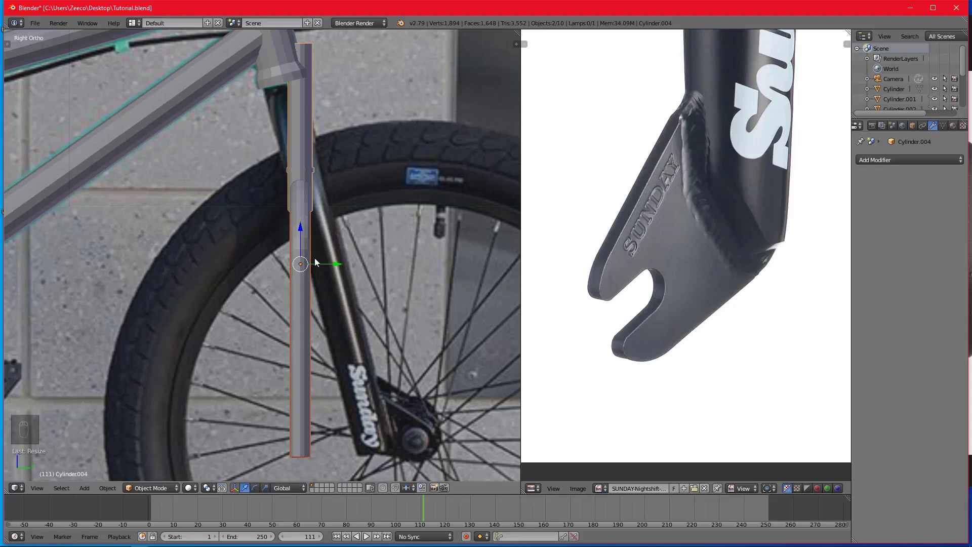
{"action": "key", "text": "r"}
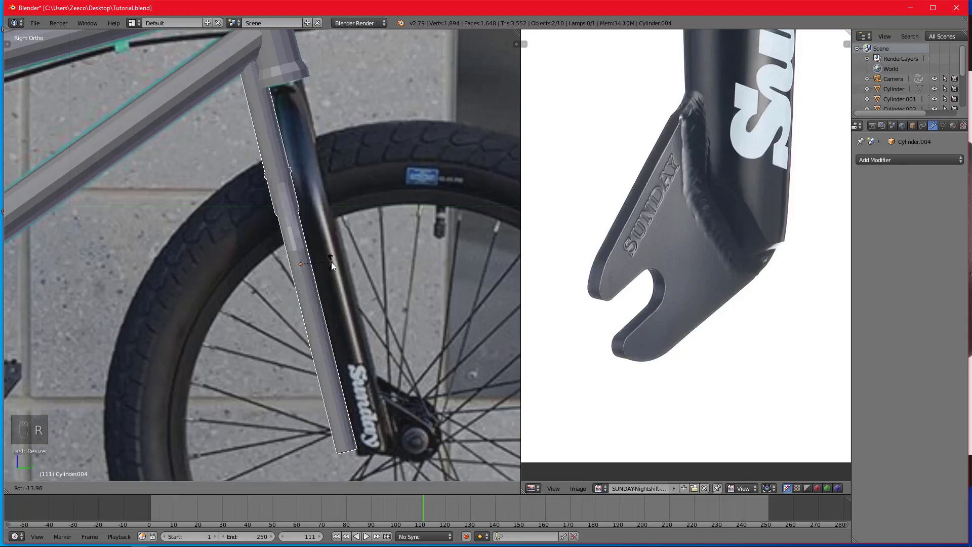
{"action": "left_click", "coordinate": [332, 262]}
{"action": "key", "text": "g"}
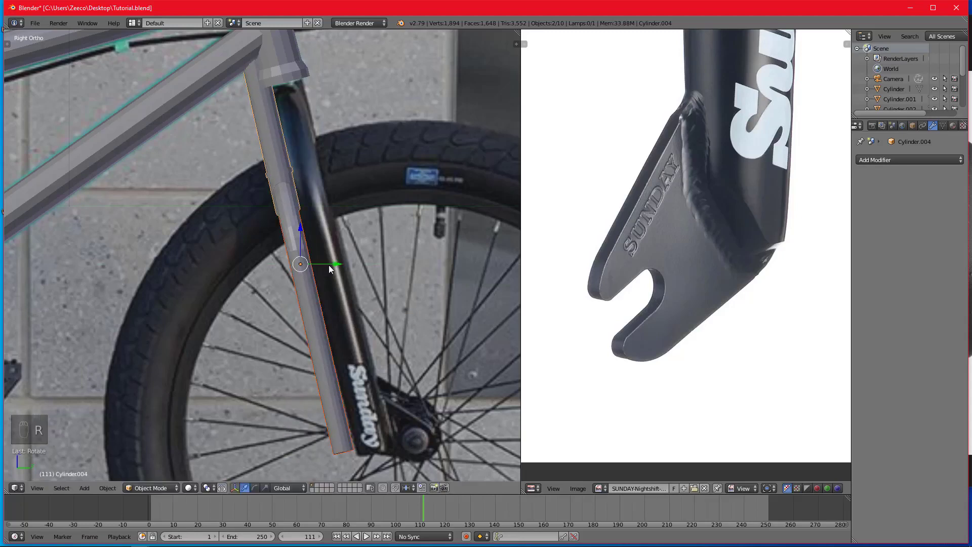
{"action": "left_click", "coordinate": [354, 272]}
Fine-tune the fork's rotation so its legs run parallel to the fork leg in the photo
{"action": "key", "text": "r"}
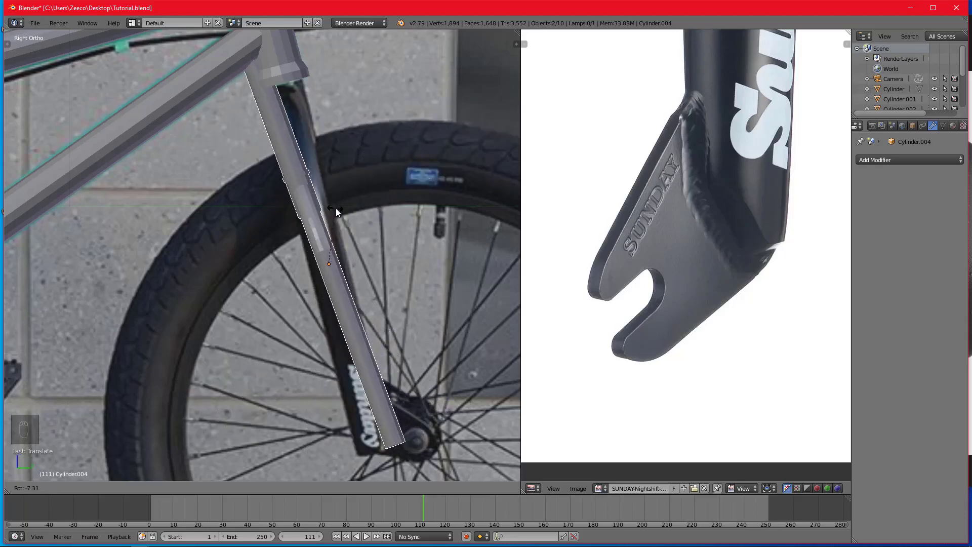
{"action": "left_click", "coordinate": [336, 209]}
{"action": "key", "text": "r"}
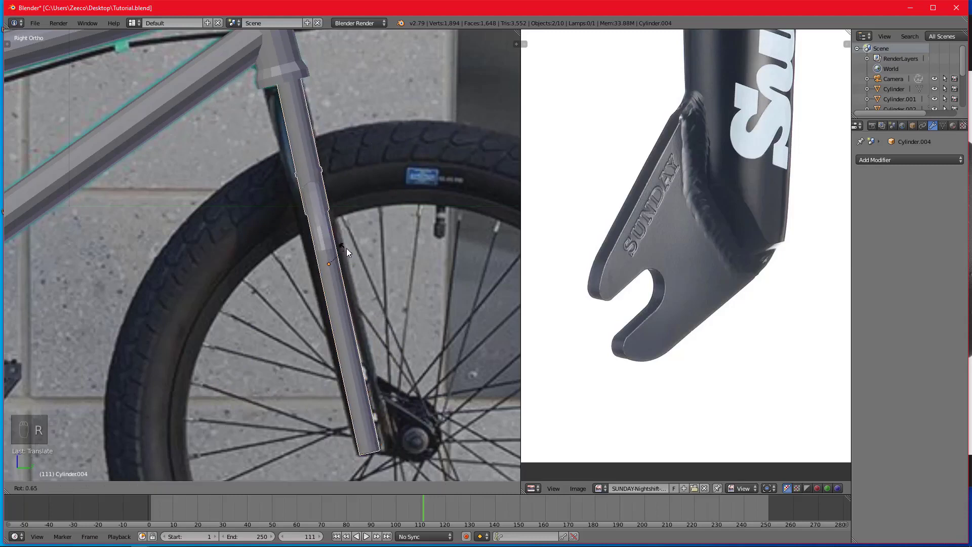
{"action": "left_click", "coordinate": [353, 221]}
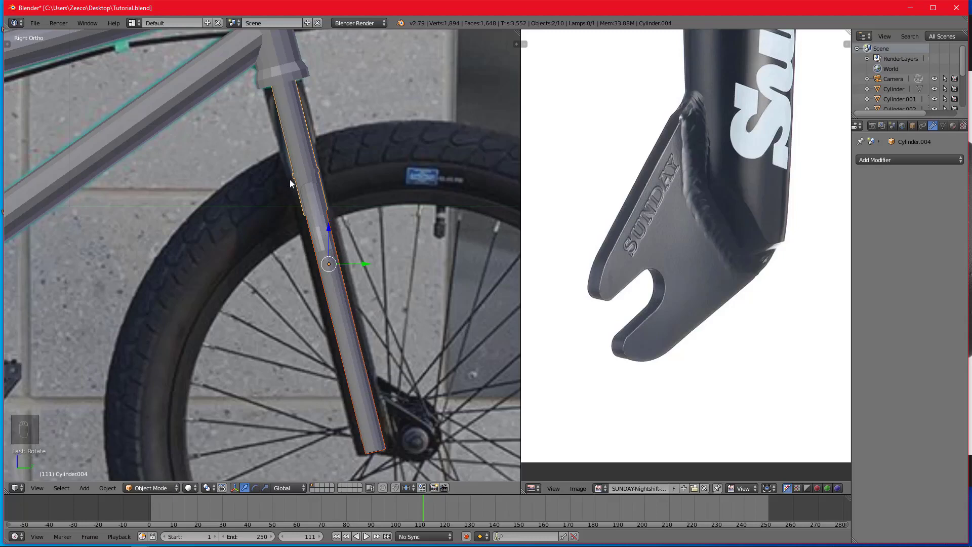
Thicken the fork's entire steerer tube mesh with Shrink/Fatten by about 0.2
{"action": "key", "text": "Tab"}
{"action": "key", "text": "Tab"}
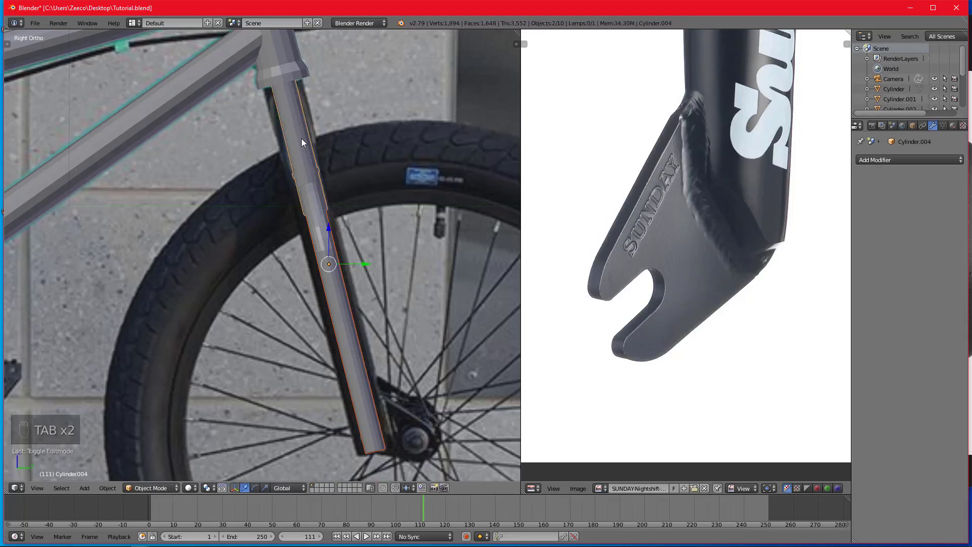
{"action": "key", "text": "Tab"}
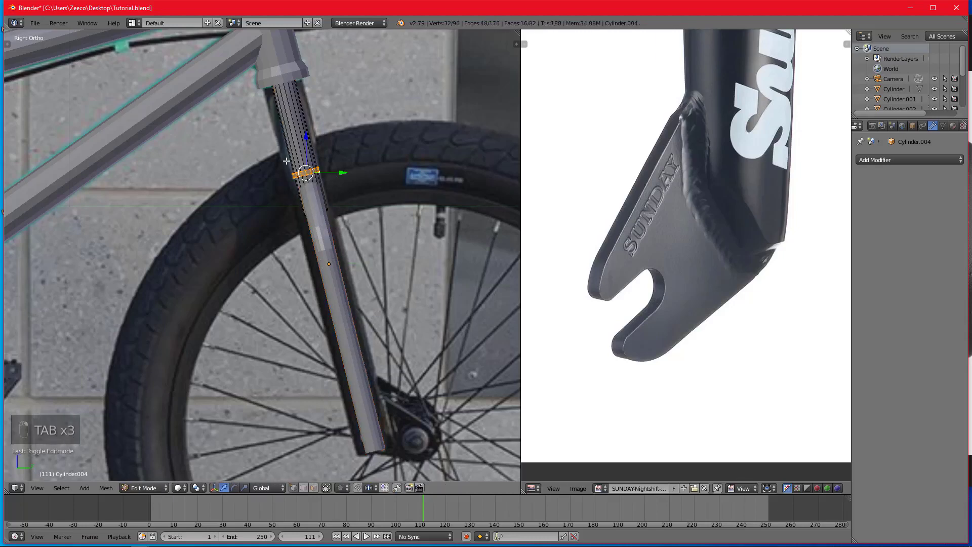
{"action": "key", "text": "a"}
{"action": "key", "text": "a"}
{"action": "key", "text": "a"}
{"action": "key", "text": "a"}
{"action": "key", "text": "a"}
{"action": "key", "text": "a"}
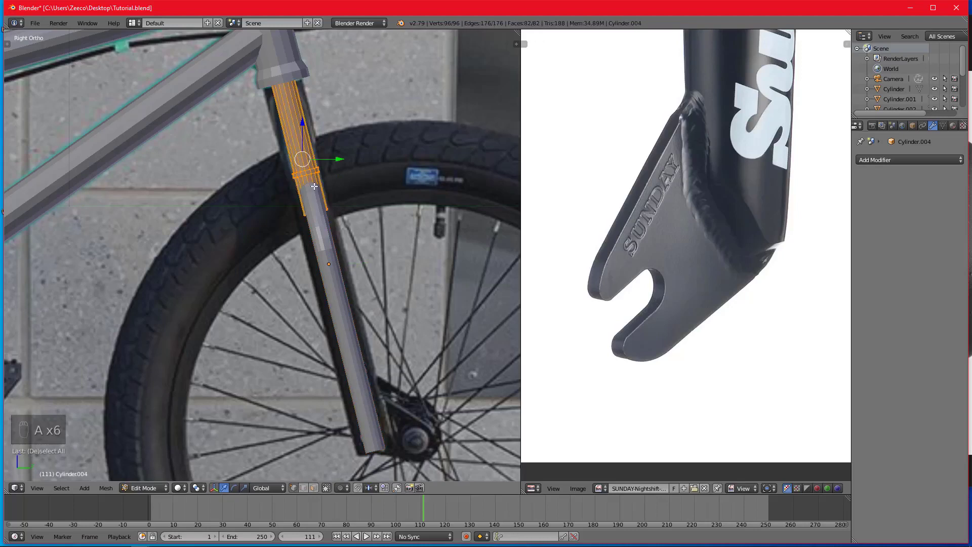
{"action": "key", "text": "alt+s"}
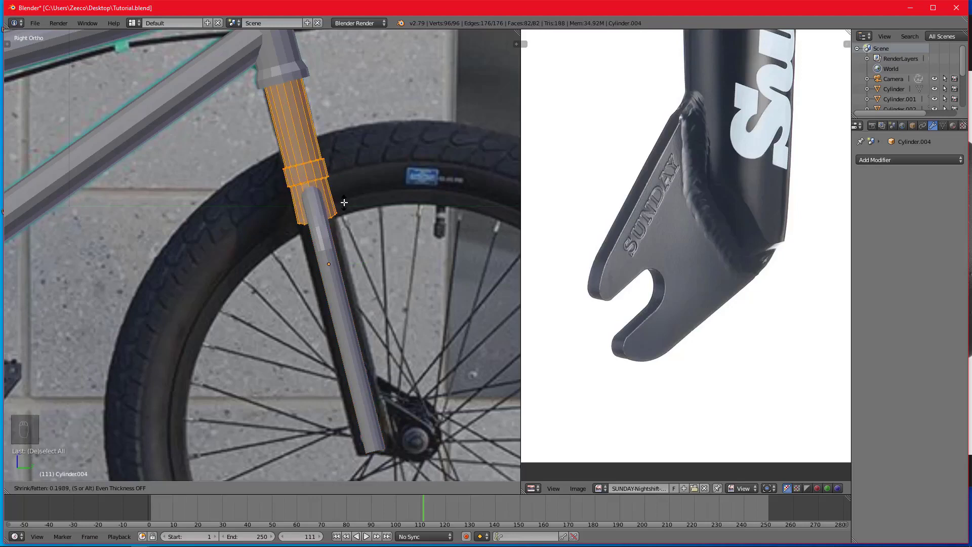
{"action": "left_click", "coordinate": [342, 201]}
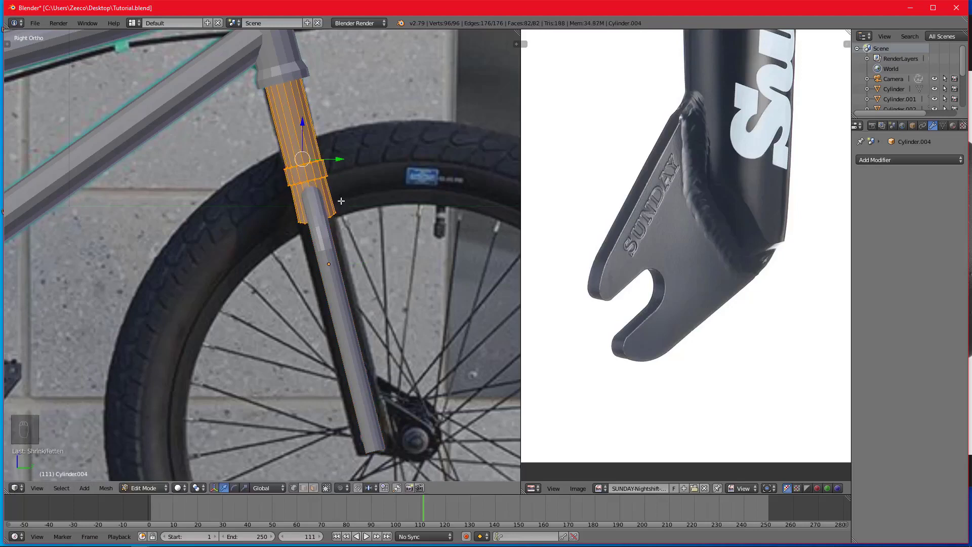
{"action": "key", "text": "Tab"}
Show the model in wireframe and fatten the whole fork leg mesh with Shrink/Fatten by about 0.16
{"action": "right_click", "coordinate": [321, 240]}
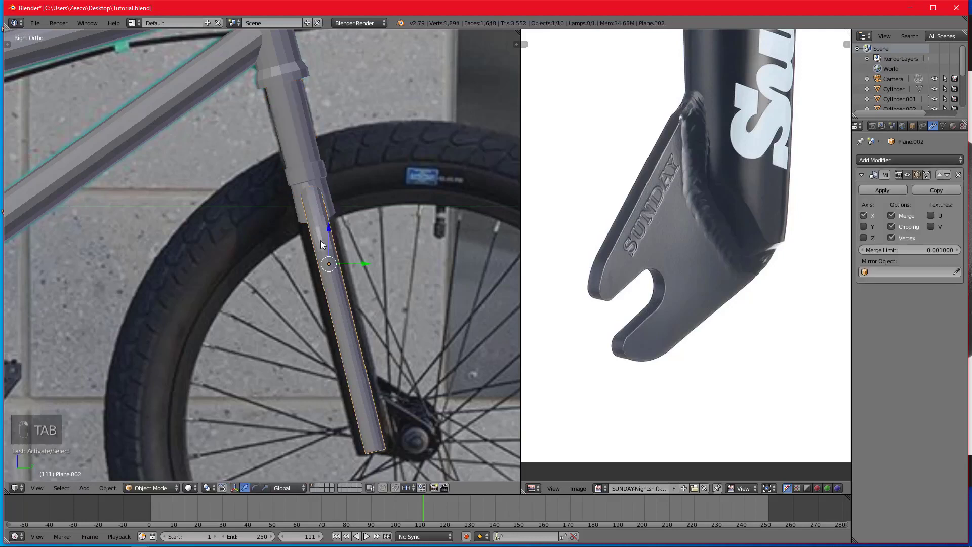
{"action": "key", "text": "z"}
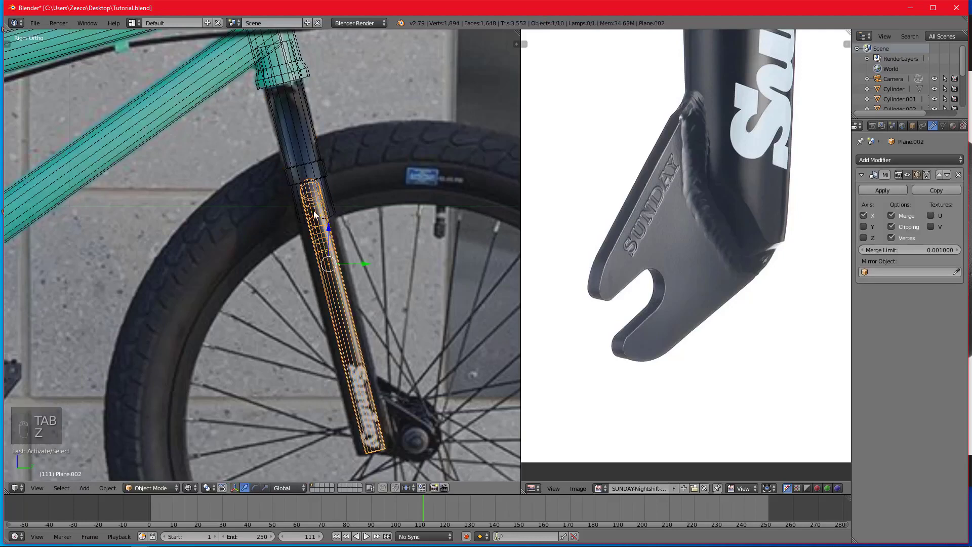
{"action": "key", "text": "Tab"}
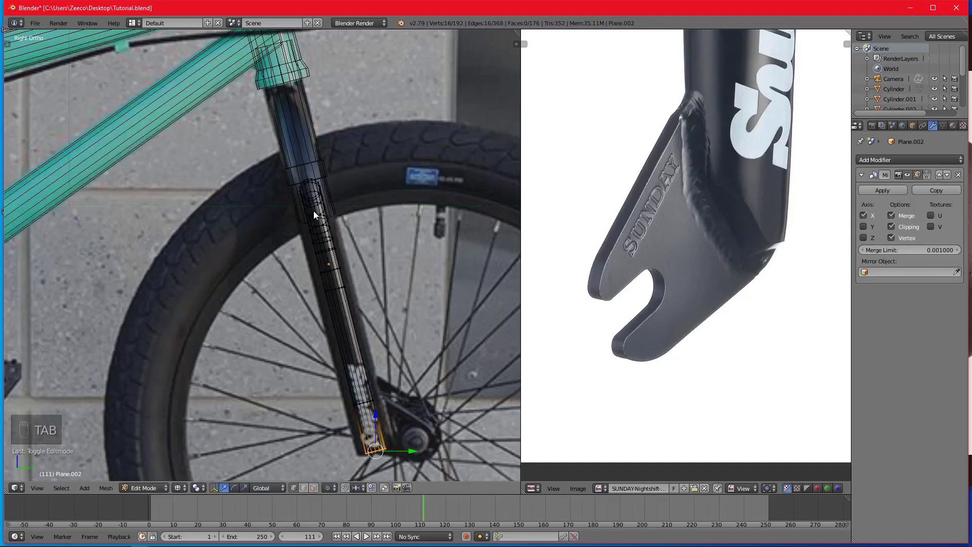
{"action": "key", "text": "a"}
{"action": "key", "text": "a"}
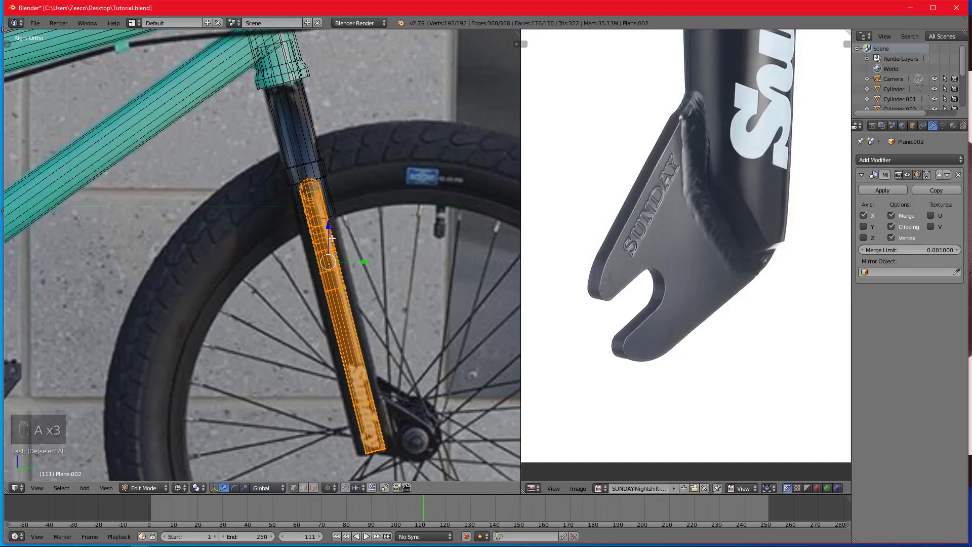
{"action": "key", "text": "alt+s"}
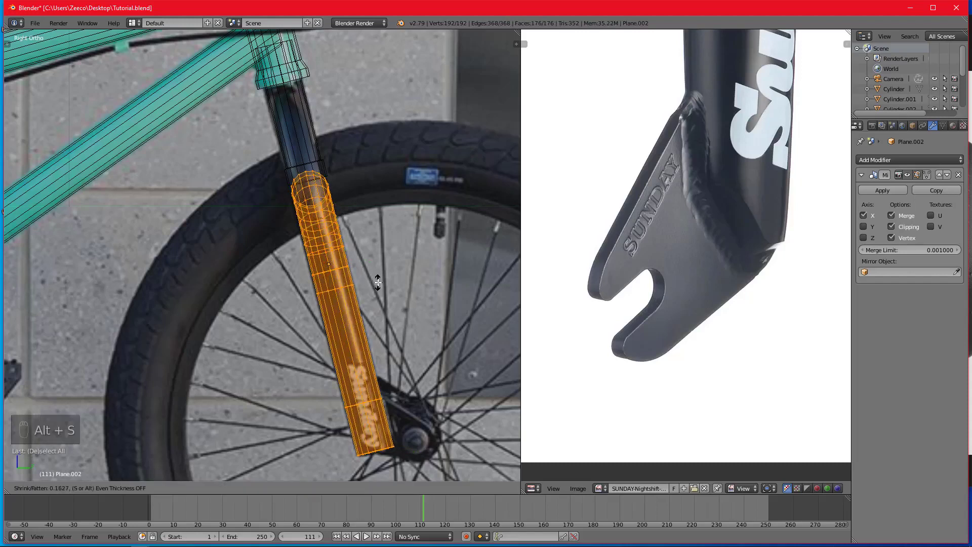
{"action": "left_click", "coordinate": [378, 282]}
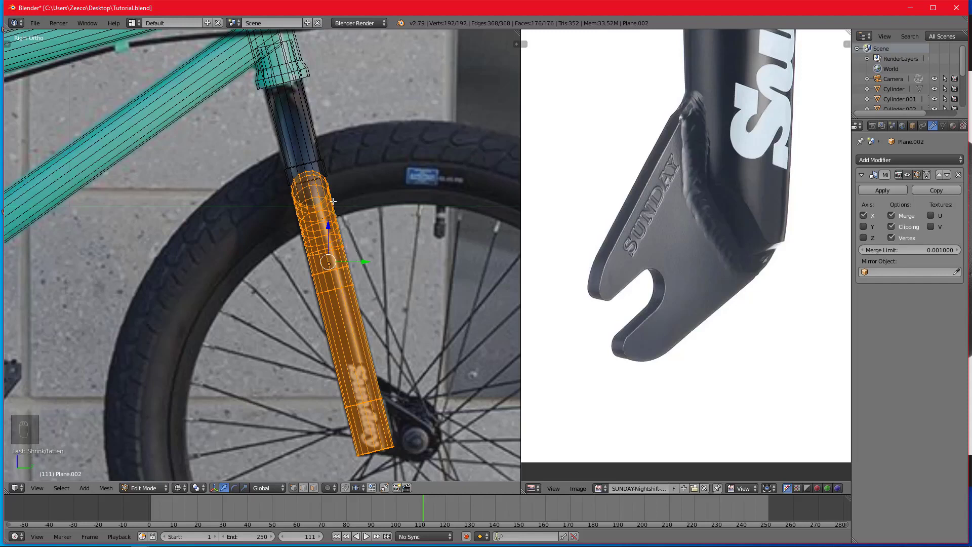
{"action": "key", "text": "Tab"}
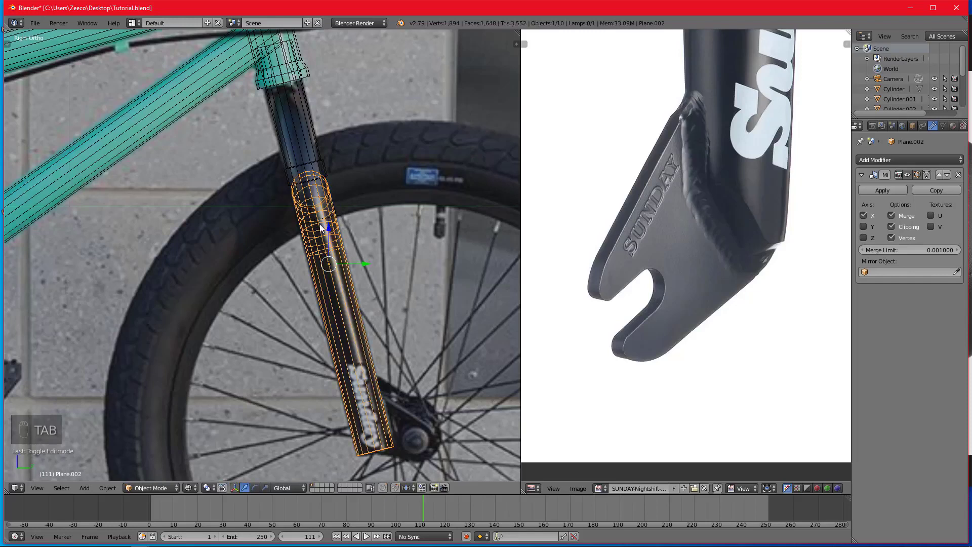
Select the steerer tube together with the fork legs and try scaling both down uniformly to about 0.88
{"action": "key", "text": "Tab"}
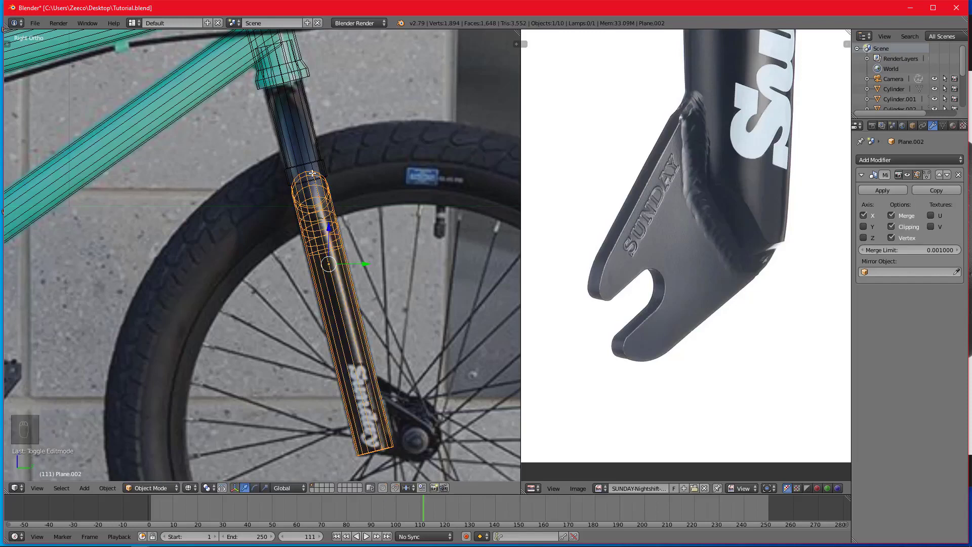
{"action": "right_click", "coordinate": [309, 153]}
{"action": "key", "text": "Tab"}
{"action": "right_click", "coordinate": [311, 156]}
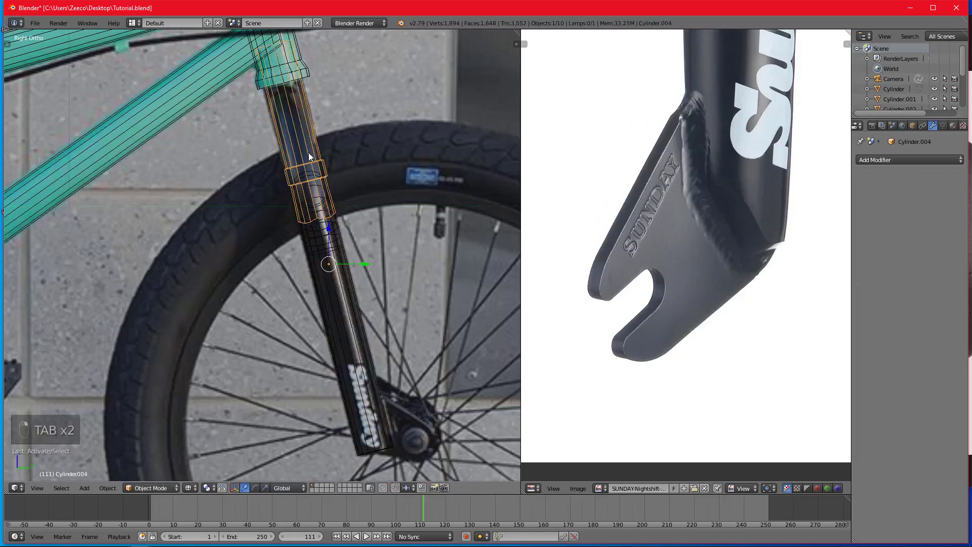
{"action": "right_click", "coordinate": [330, 263], "text": "shift"}
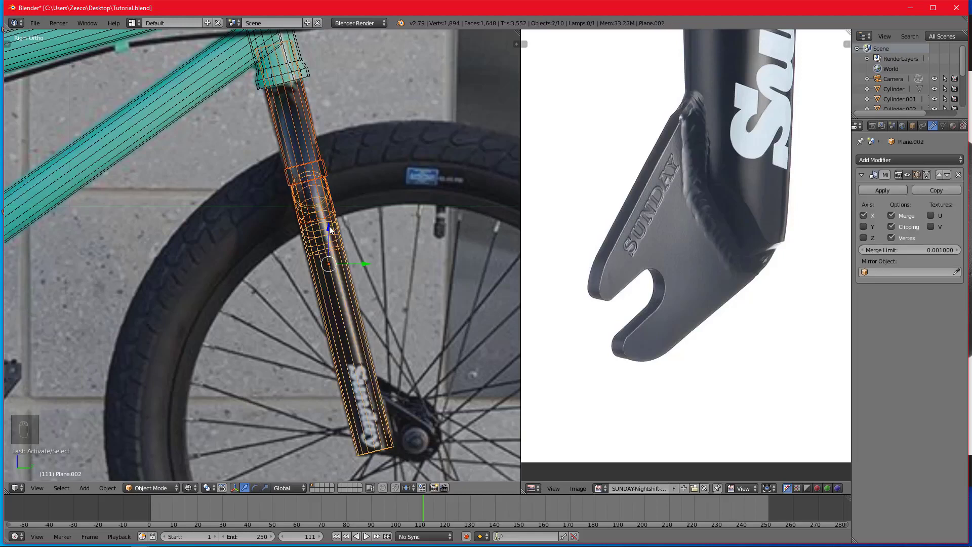
{"action": "key", "text": "s"}
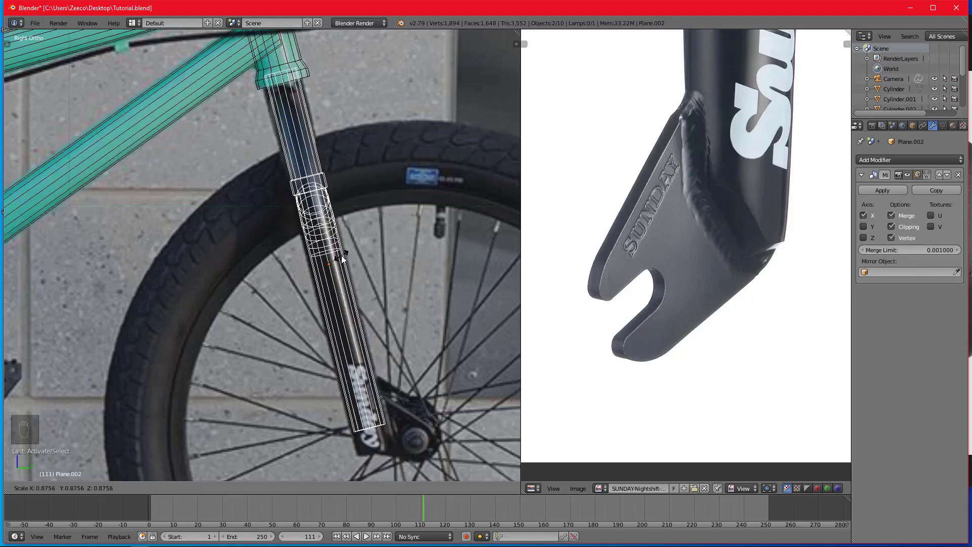
{"action": "left_click", "coordinate": [342, 259]}
Undo the joint downscale and the thickening of both the fork legs and the steerer tube
{"action": "key", "text": "ctrl+z"}
{"action": "key", "text": "ctrl+z"}
{"action": "key", "text": "ctrl+z"}
{"action": "key", "text": "ctrl+z"}
{"action": "key", "text": "ctrl+z"}
{"action": "key", "text": "ctrl+z"}
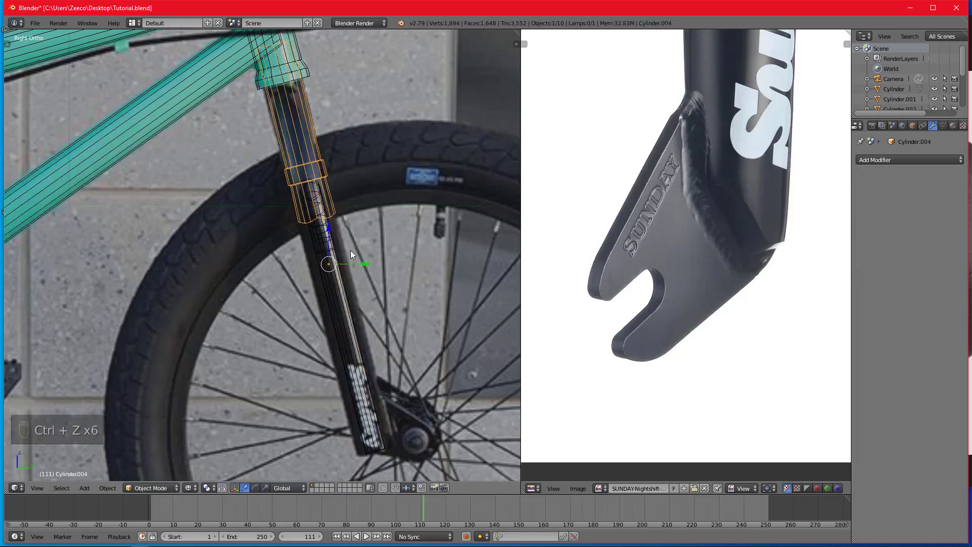
{"action": "key", "text": "ctrl+z"}
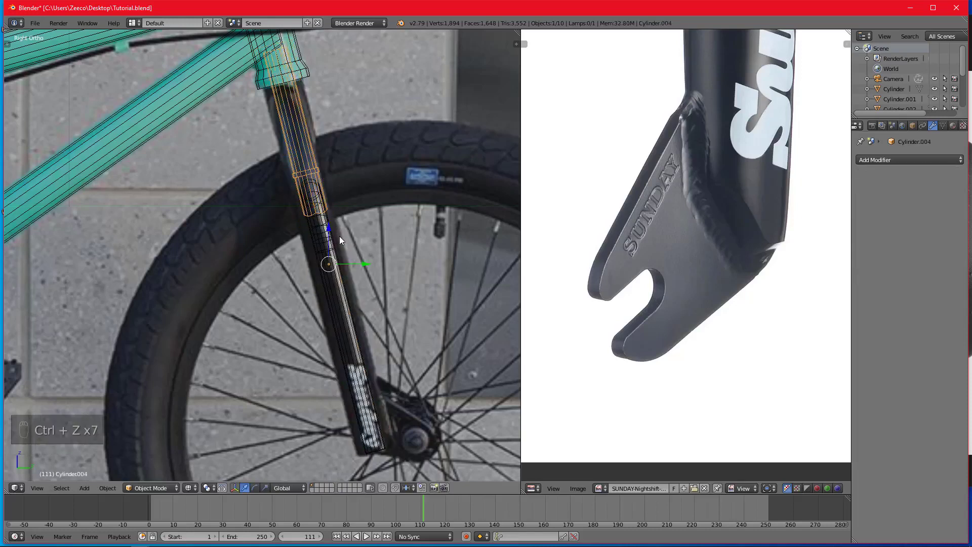
Scale the fork legs and steerer tube up together uniformly until they approach the width of the photo's fork
{"action": "right_click", "coordinate": [336, 246]}
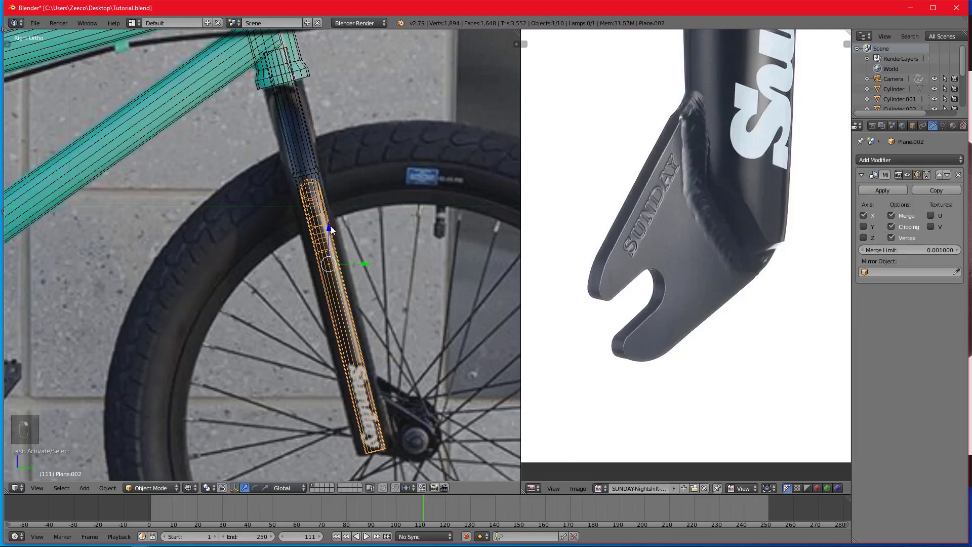
{"action": "right_click", "coordinate": [294, 157], "text": "shift"}
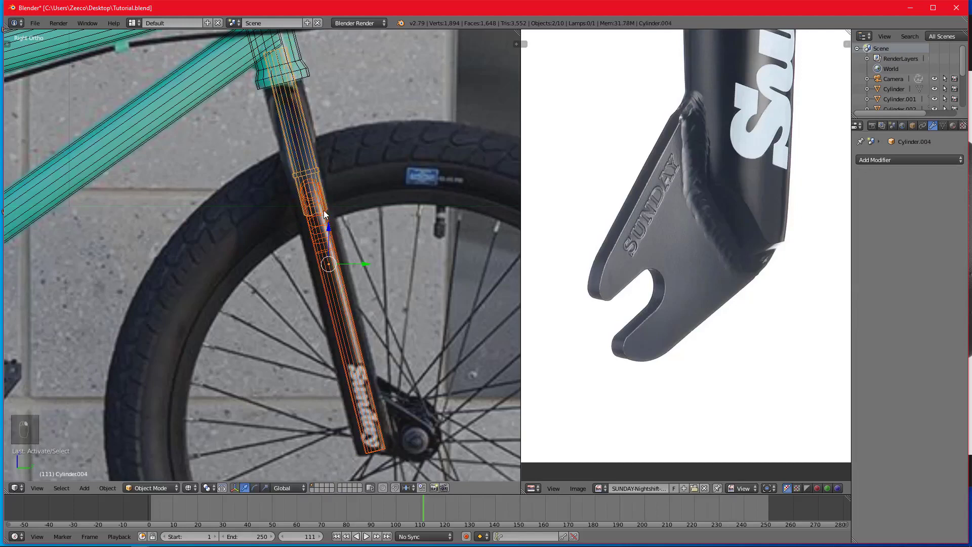
{"action": "key", "text": "s"}
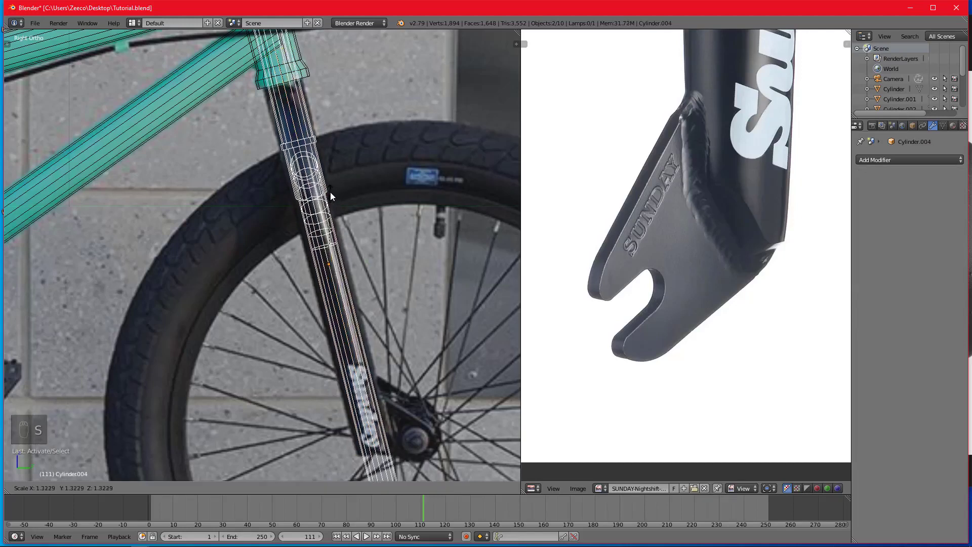
{"action": "left_click", "coordinate": [331, 190]}
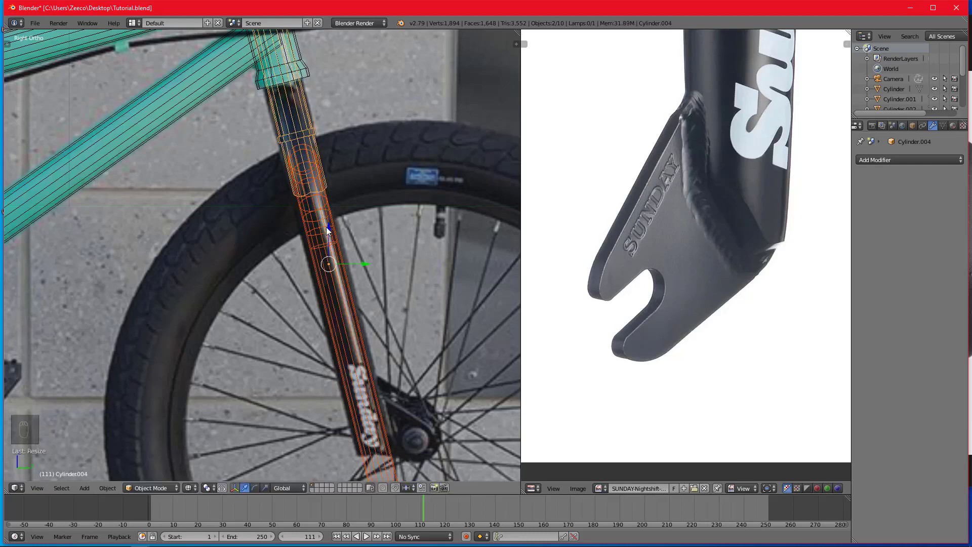
Move the enlarged fork up about 0.36 and back about 0.10 so its crown sits just below the head tube
{"action": "key", "text": "g"}
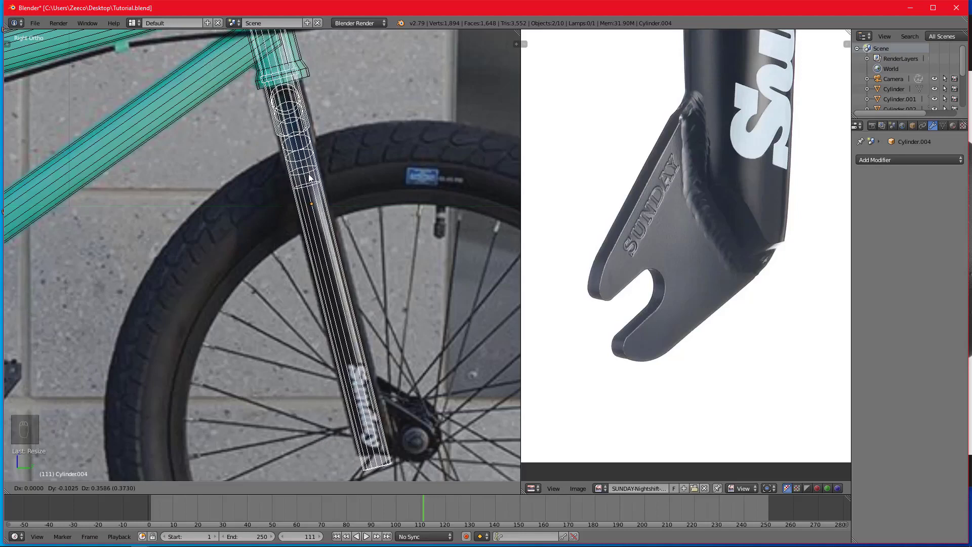
{"action": "left_click", "coordinate": [310, 177]}
{"action": "key", "text": "z"}
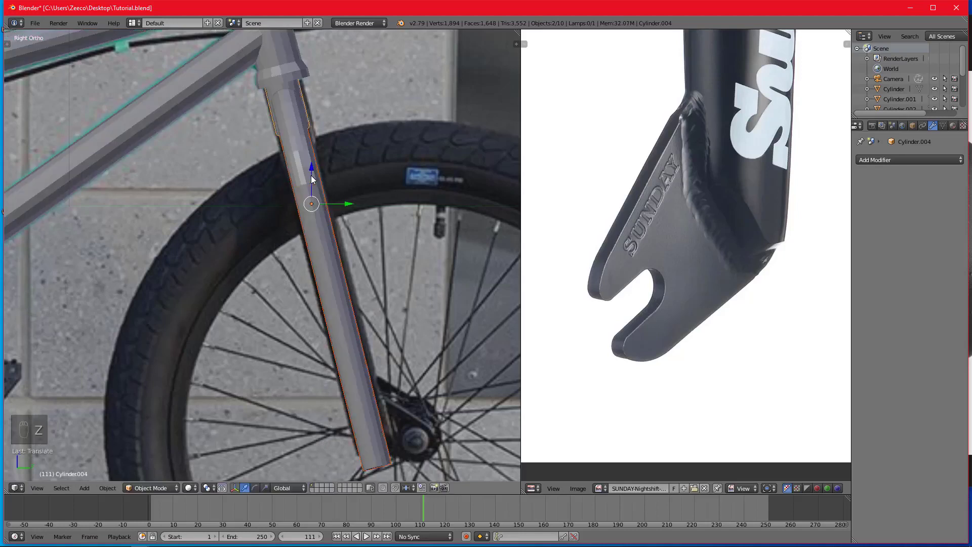
{"action": "key", "text": "z"}
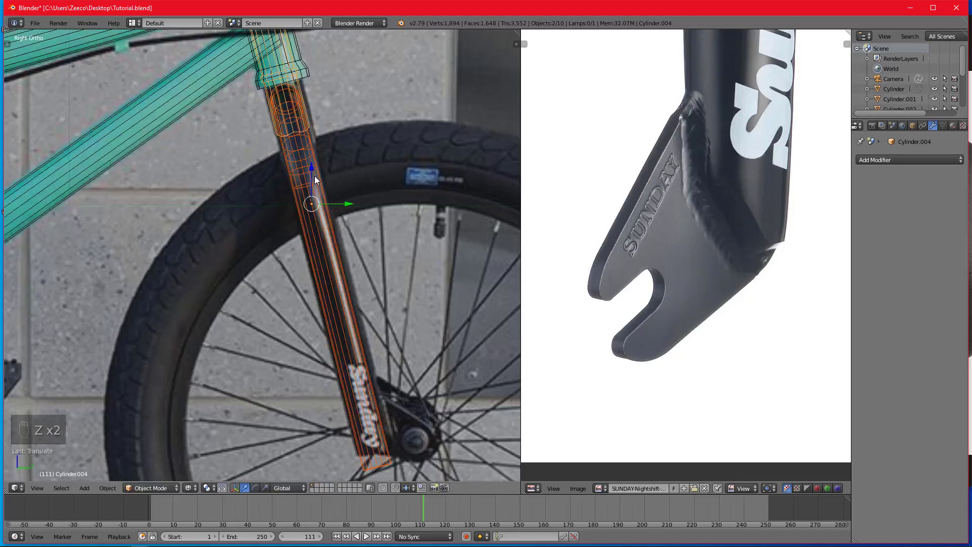
Scale the fork down slightly to match the photo leg's length and raise it by about 0.02
{"action": "key", "text": "s"}
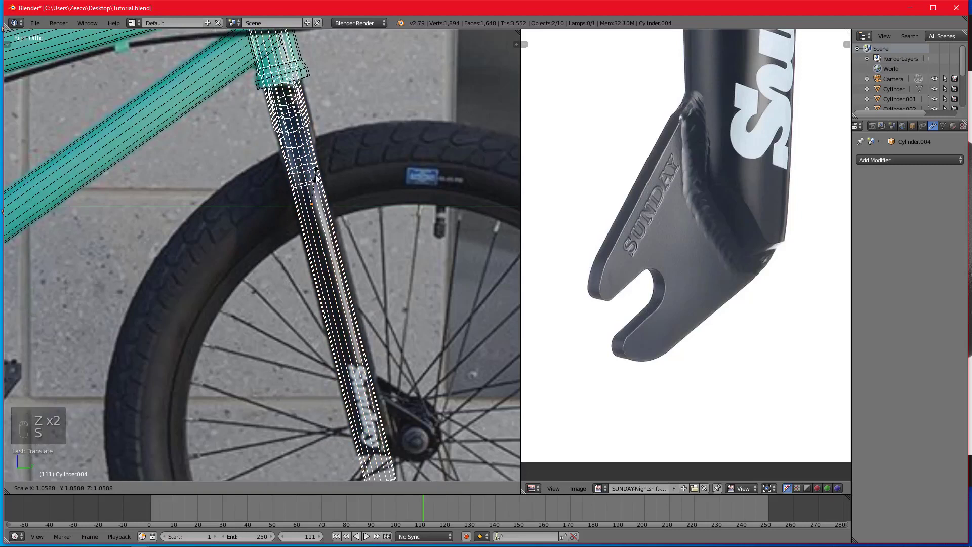
{"action": "left_click", "coordinate": [315, 178]}
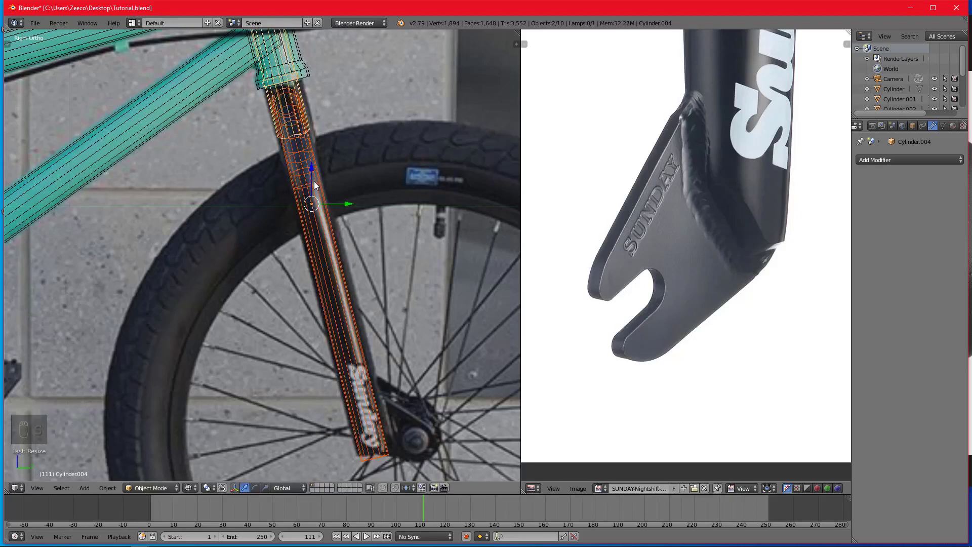
{"action": "key", "text": "g"}
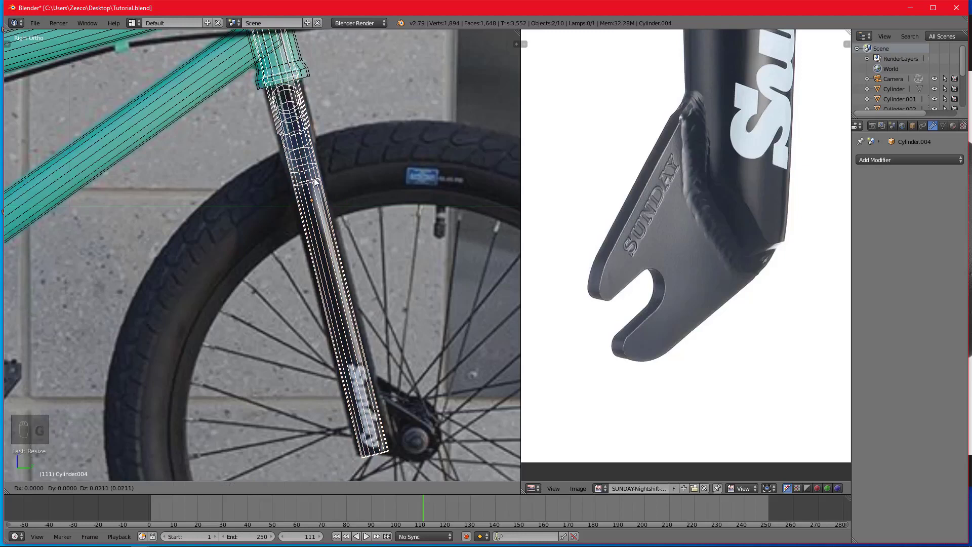
{"action": "left_click", "coordinate": [315, 180]}
Fatten the whole fork leg mesh with Shrink/Fatten by about 0.054 to match the leg width in the photo
{"action": "key", "text": "Tab"}
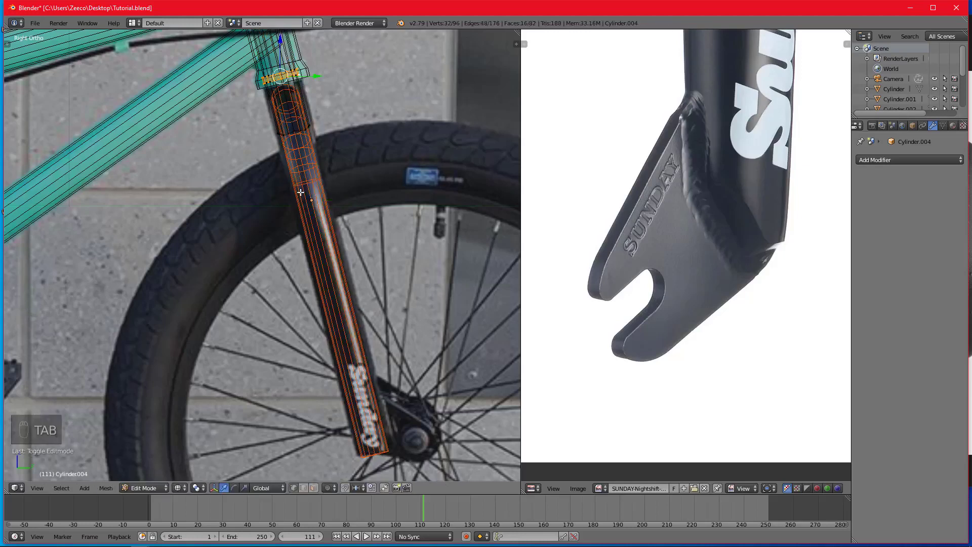
{"action": "key", "text": "Tab"}
{"action": "right_click", "coordinate": [308, 202]}
{"action": "key", "text": "Tab"}
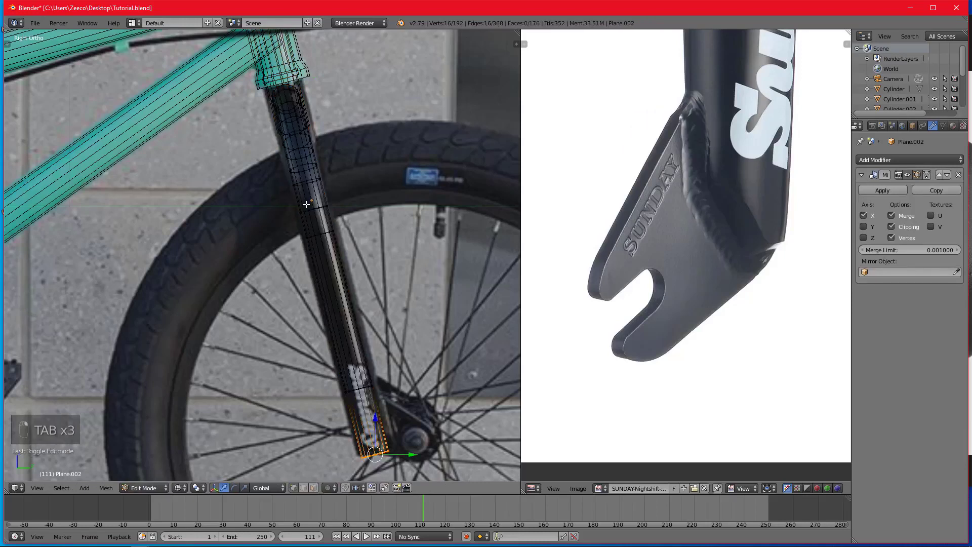
{"action": "key", "text": "a"}
{"action": "key", "text": "a"}
{"action": "key", "text": "a"}
{"action": "key", "text": "a"}
{"action": "key", "text": "a"}
{"action": "key", "text": "a"}
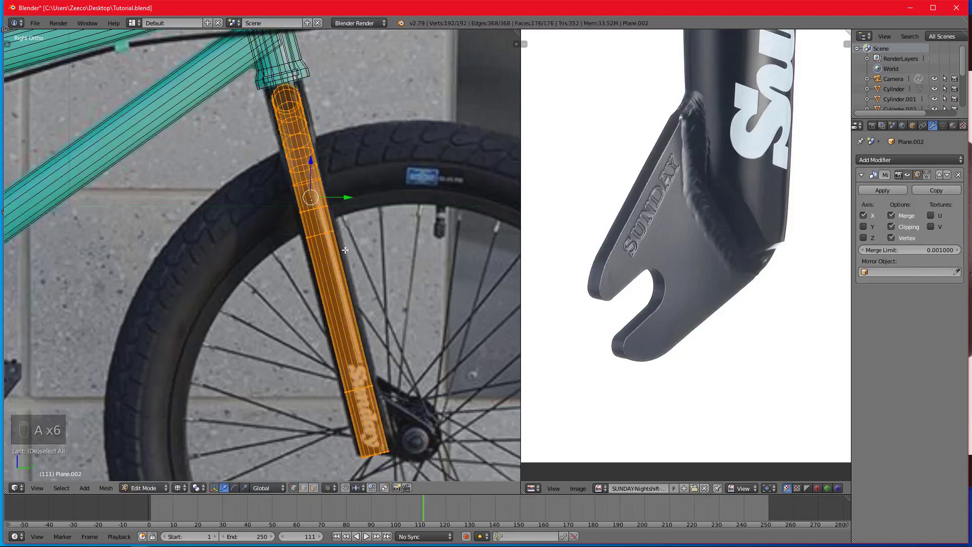
{"action": "key", "text": "alt+s"}
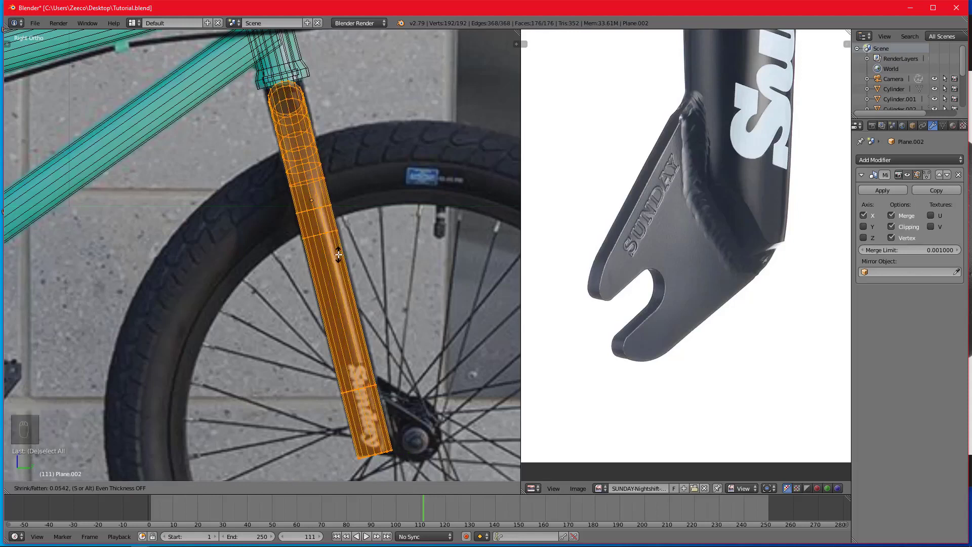
{"action": "left_click", "coordinate": [338, 254]}
{"action": "scroll", "coordinate": [314, 228], "scroll_direction": "up", "scroll_amount": 5, "text": "shift"}
{"action": "key", "text": "Tab"}
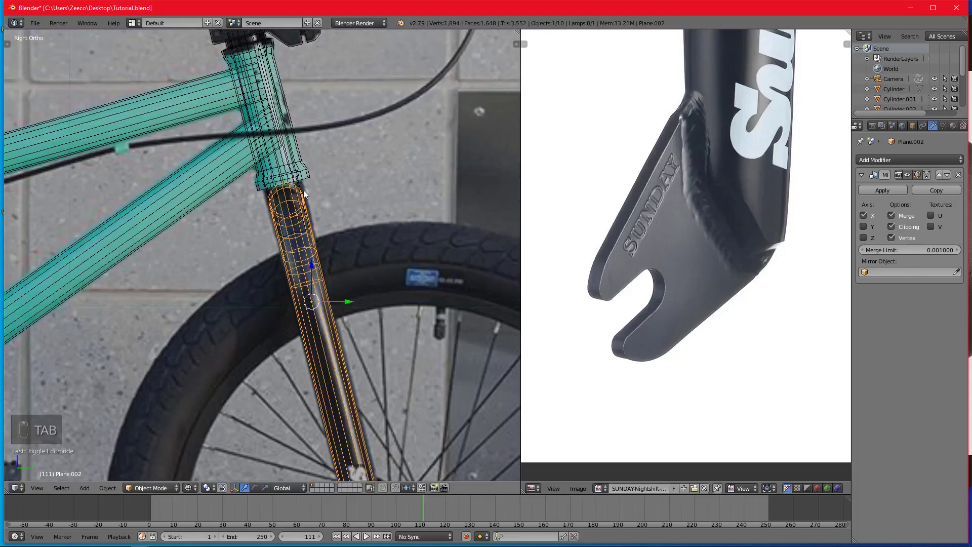
Move the entire steerer tube mesh down about 0.07 and forward about 0.02 so its collar sits just under the head tube
{"action": "right_click", "coordinate": [295, 168]}
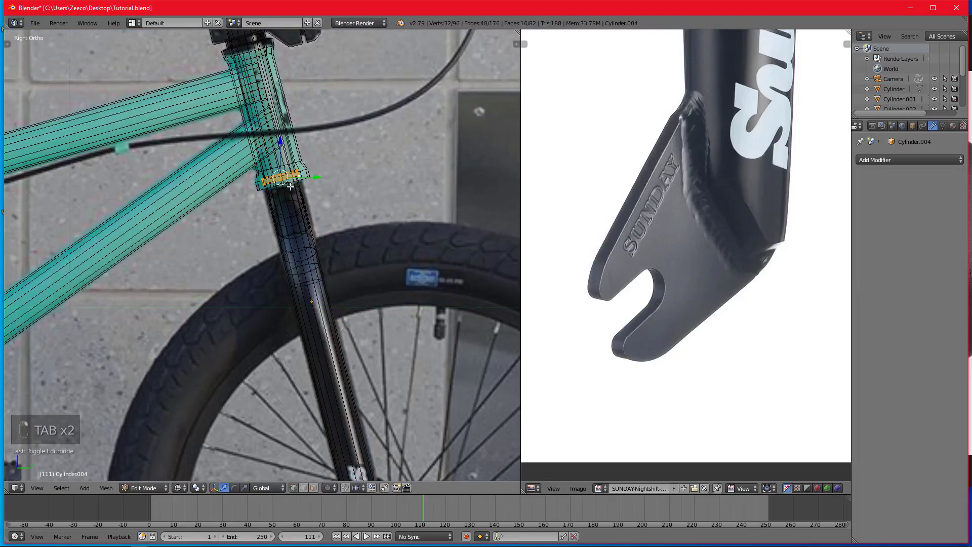
{"action": "key", "text": "a"}
{"action": "key", "text": "a"}
{"action": "key", "text": "a"}
{"action": "key", "text": "a"}
{"action": "key", "text": "a"}
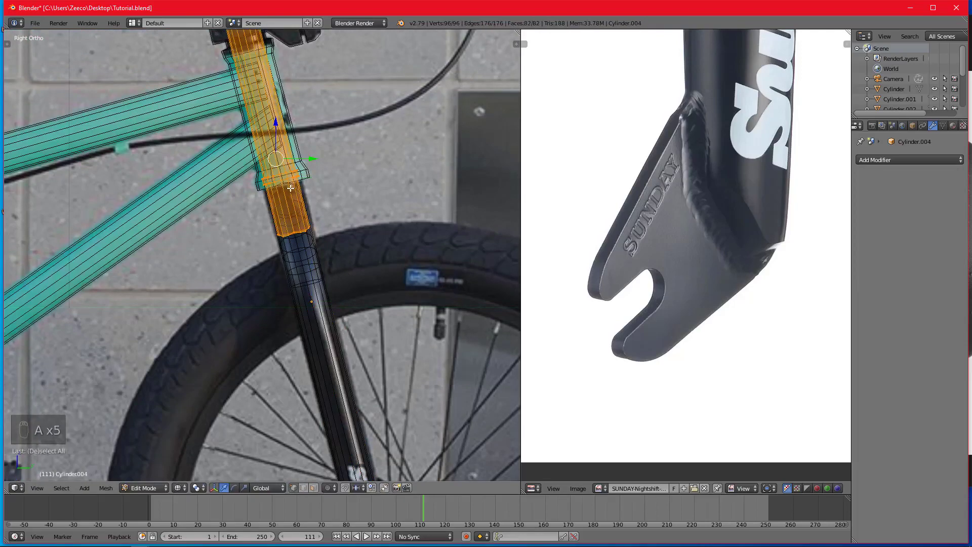
{"action": "scroll", "coordinate": [291, 188], "scroll_direction": "up", "scroll_amount": 4}
{"action": "scroll", "coordinate": [296, 211], "scroll_direction": "up", "scroll_amount": 4, "text": "shift"}
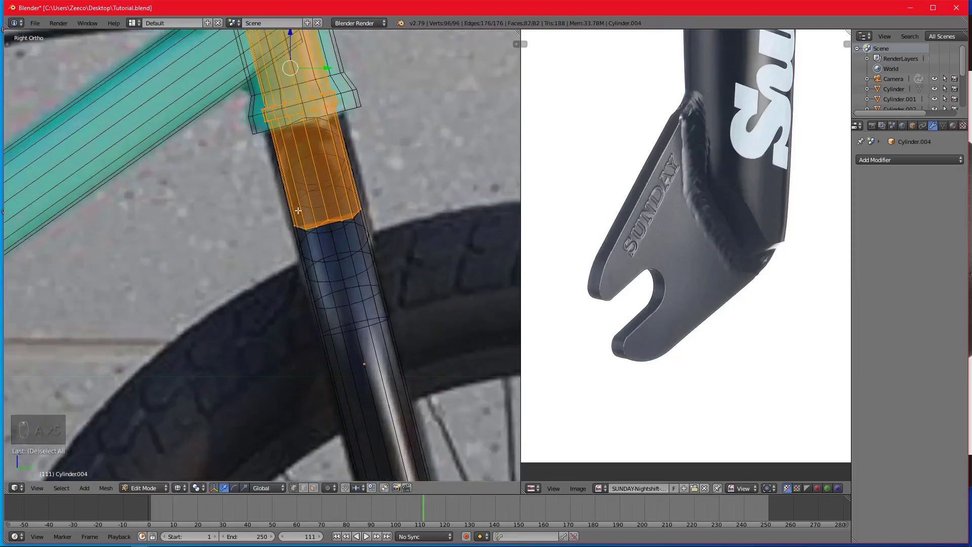
{"action": "scroll", "coordinate": [299, 136], "scroll_direction": "up", "scroll_amount": 4, "text": "shift"}
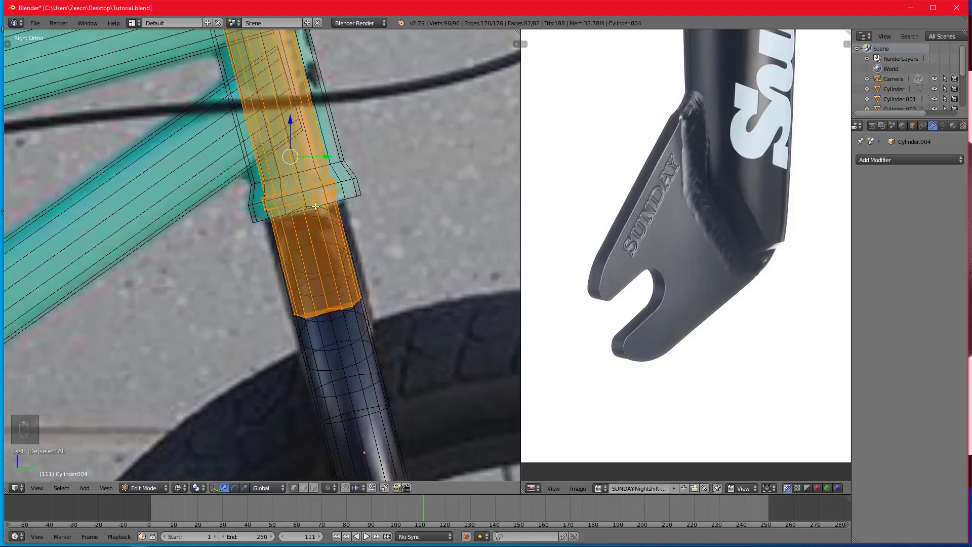
{"action": "key", "text": "g"}
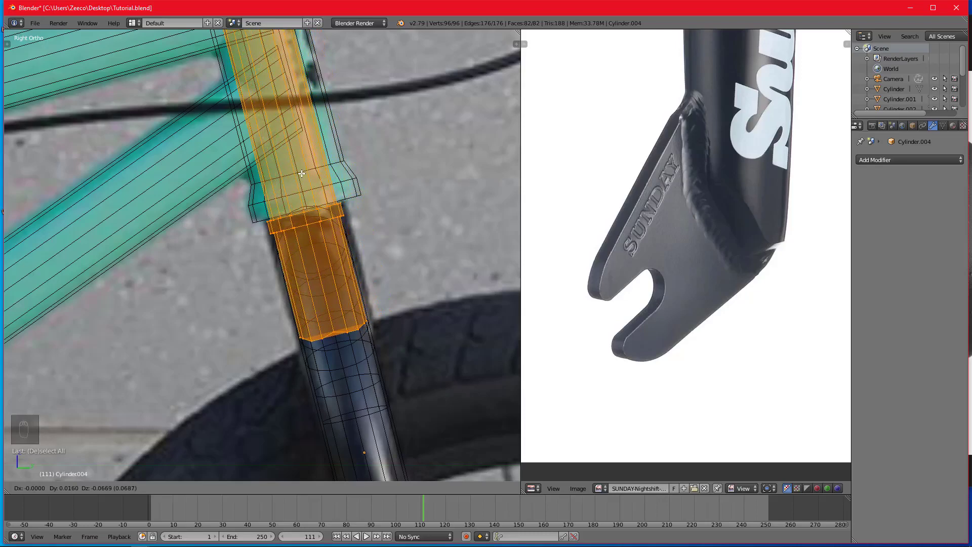
{"action": "left_click", "coordinate": [307, 172]}
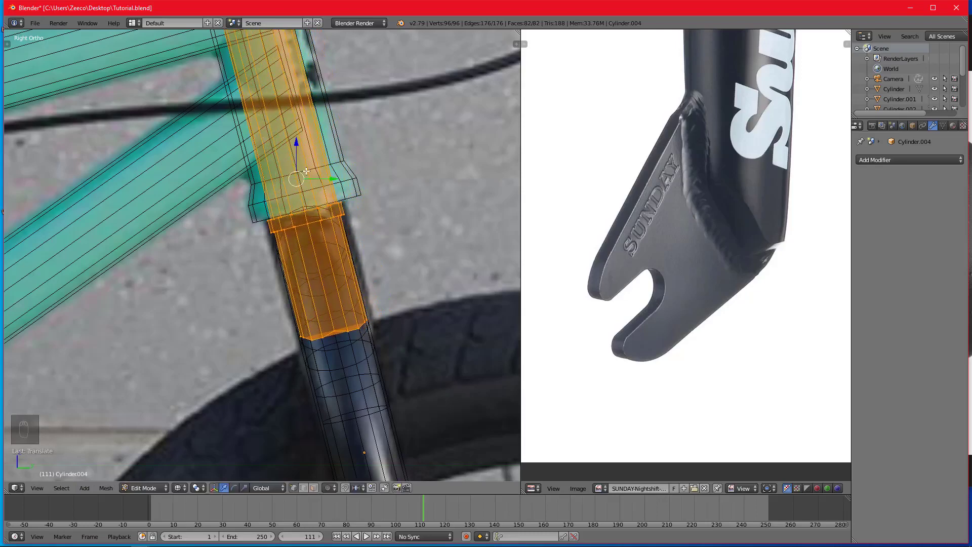
{"action": "scroll", "coordinate": [258, 97], "scroll_direction": "down", "scroll_amount": 3}
{"action": "right_click", "coordinate": [247, 70]}
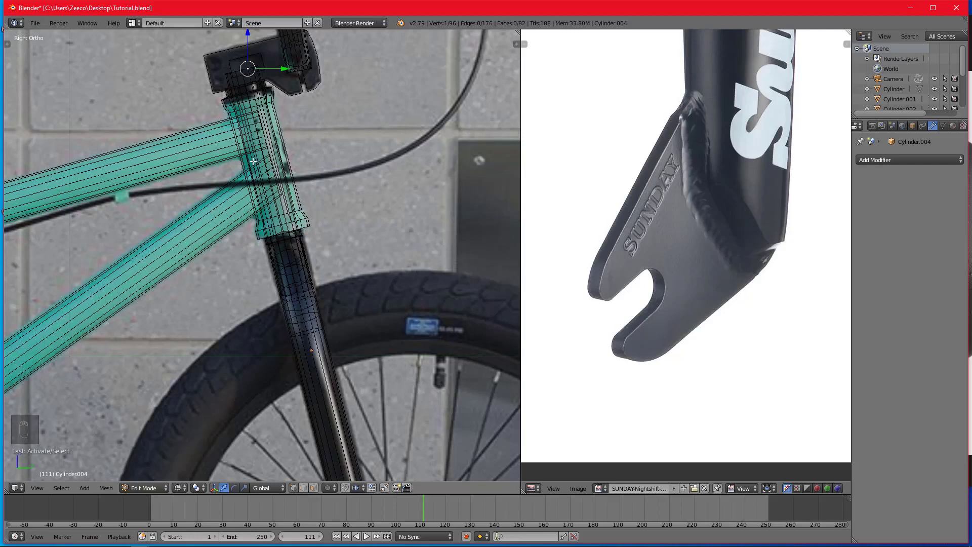
{"action": "key", "text": "a"}
{"action": "key", "text": "a"}
{"action": "key", "text": "a"}
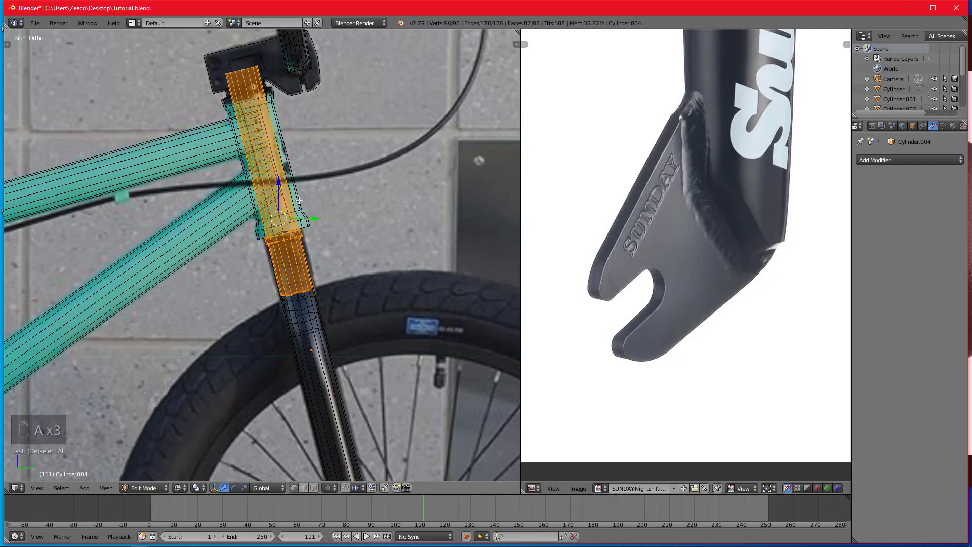
{"action": "key", "text": "alt+s"}
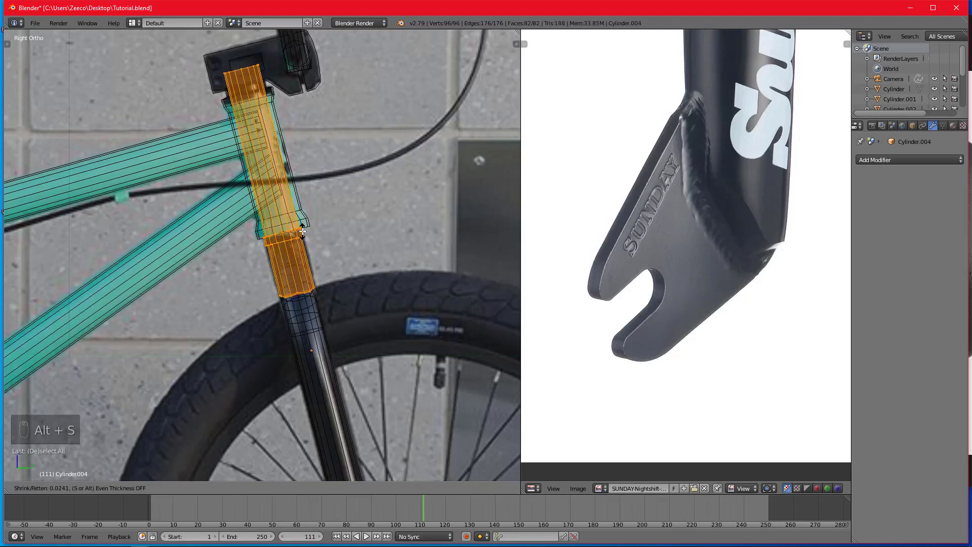
{"action": "key", "text": "Escape"}
Edge-slide the steerer tube's top edge loop down the tube until it sits inside the lower part of the head tube
{"action": "right_click", "coordinate": [247, 67]}
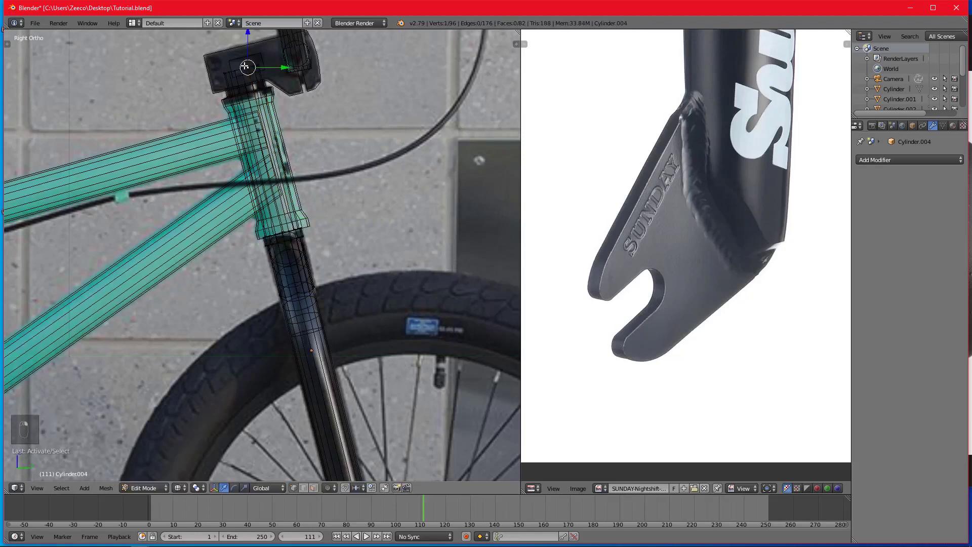
{"action": "right_click", "coordinate": [244, 67], "text": "alt"}
{"action": "key", "text": "g"}
{"action": "key", "text": "g"}
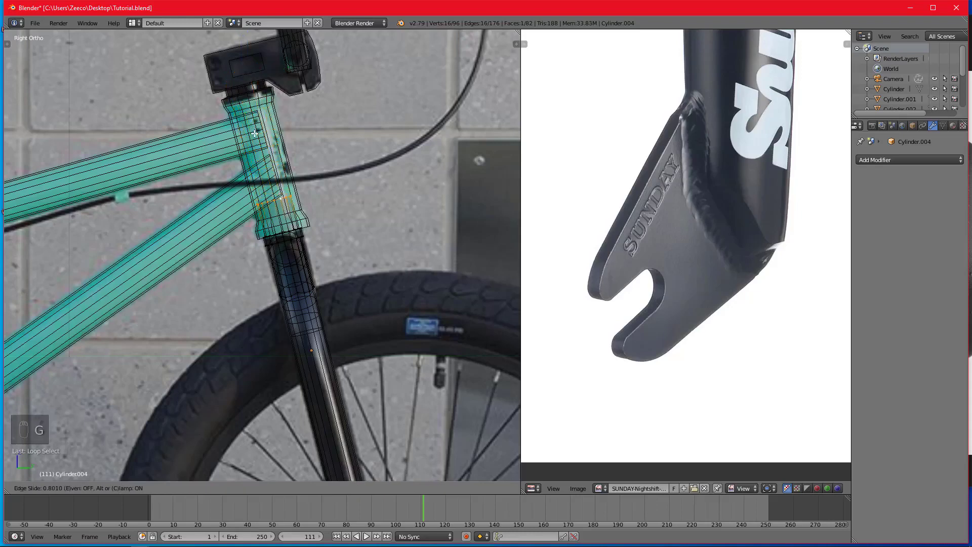
{"action": "left_click", "coordinate": [315, 254]}
Examine the shaded frame and fork from an angle and in right side view against the bike photo, down to the front axle
{"action": "scroll", "coordinate": [319, 270], "scroll_direction": "down", "scroll_amount": 5}
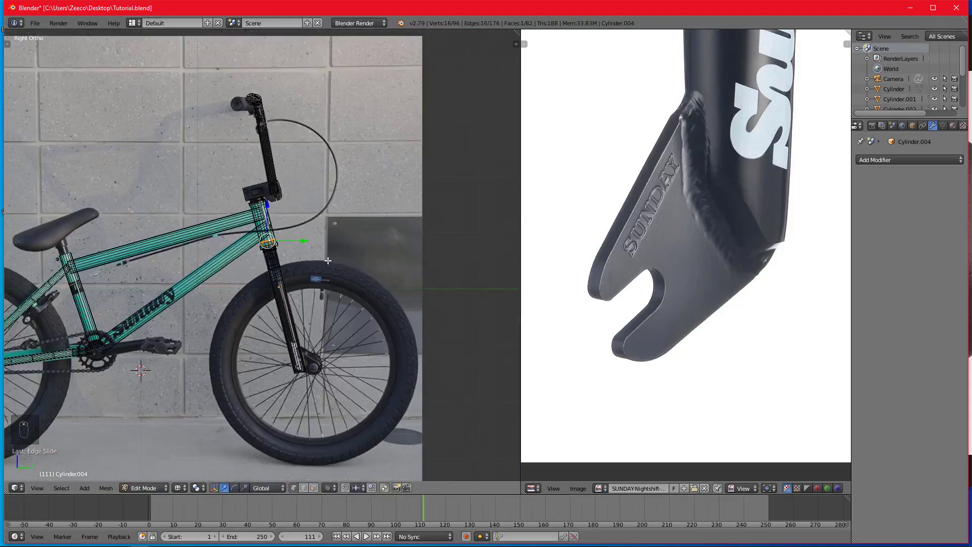
{"action": "mouse_move", "coordinate": [318, 270]}
{"action": "middle_mouse_down"}
{"action": "mouse_move", "coordinate": [147, 241]}
{"action": "mouse_move", "coordinate": [225, 251]}
{"action": "mouse_move", "coordinate": [347, 213]}
{"action": "mouse_move", "coordinate": [330, 259]}
{"action": "mouse_move", "coordinate": [310, 250]}
{"action": "mouse_move", "coordinate": [217, 253]}
{"action": "mouse_move", "coordinate": [415, 256]}
{"action": "mouse_move", "coordinate": [346, 203]}
{"action": "mouse_move", "coordinate": [386, 181]}
{"action": "mouse_move", "coordinate": [421, 181]}
{"action": "mouse_move", "coordinate": [387, 239]}
{"action": "mouse_move", "coordinate": [340, 282]}
{"action": "mouse_move", "coordinate": [299, 233]}
{"action": "mouse_move", "coordinate": [244, 223]}
{"action": "mouse_move", "coordinate": [226, 230]}
{"action": "mouse_move", "coordinate": [243, 254]}
{"action": "mouse_move", "coordinate": [287, 259]}
{"action": "mouse_move", "coordinate": [378, 236]}
{"action": "mouse_move", "coordinate": [239, 238]}
{"action": "mouse_move", "coordinate": [216, 251]}
{"action": "middle_mouse_up"}
{"action": "key", "text": "z"}
{"action": "scroll", "coordinate": [238, 260], "scroll_direction": "up", "scroll_amount": 2}
{"action": "key", "text": "Tab"}
{"action": "scroll", "coordinate": [326, 268], "scroll_direction": "up", "scroll_amount": 6}
{"action": "scroll", "coordinate": [374, 240], "scroll_direction": "down", "scroll_amount": 6}
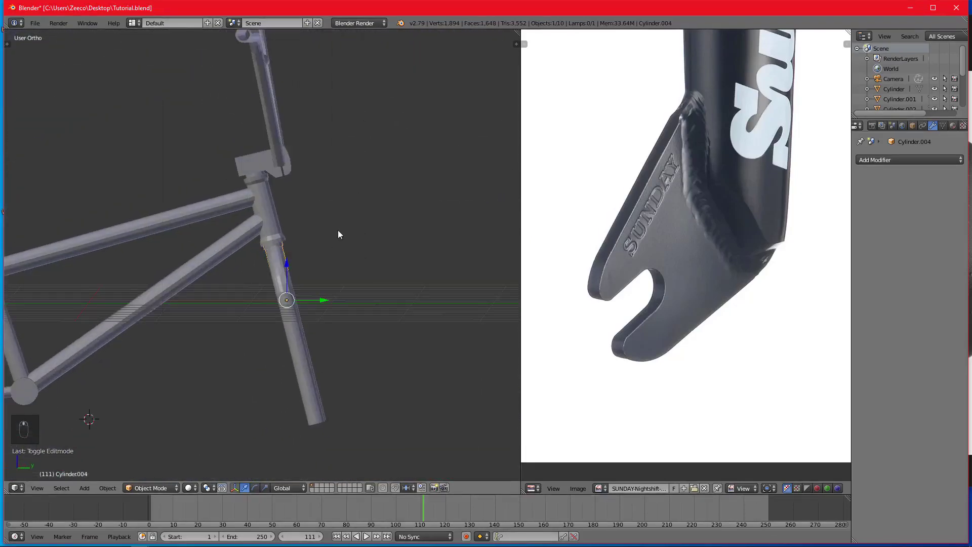
{"action": "scroll", "coordinate": [338, 234], "scroll_direction": "down", "scroll_amount": 4}
{"action": "mouse_move", "coordinate": [322, 228]}
{"action": "middle_mouse_down"}
{"action": "mouse_move", "coordinate": [257, 208]}
{"action": "mouse_move", "coordinate": [325, 226]}
{"action": "middle_mouse_up"}
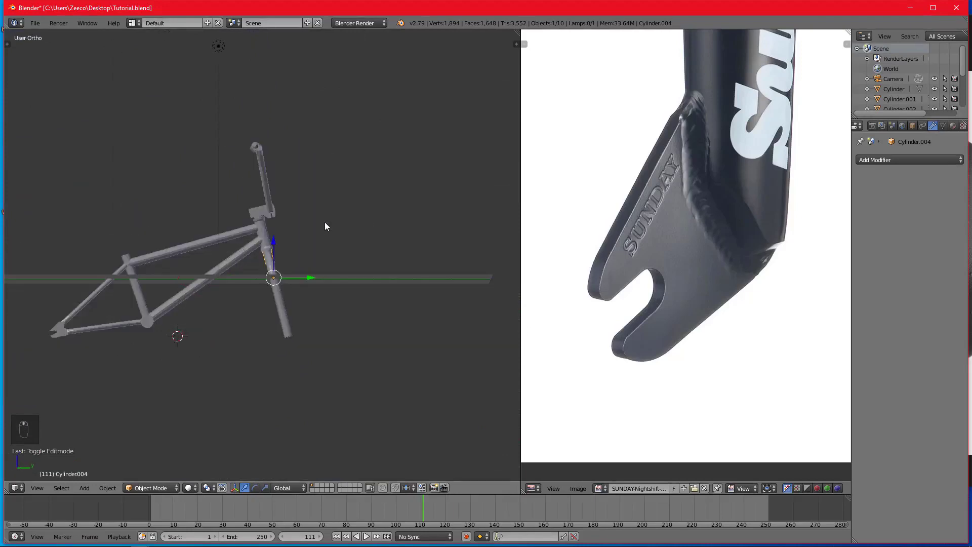
{"action": "key", "text": "KP_3"}
{"action": "scroll", "coordinate": [312, 275], "scroll_direction": "down", "scroll_amount": 2, "text": "shift"}
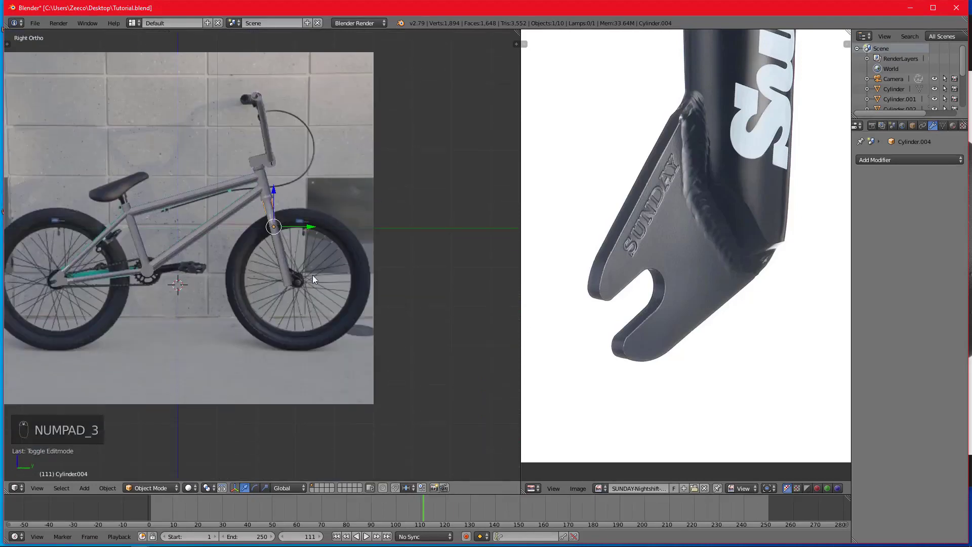
{"action": "scroll", "coordinate": [313, 276], "scroll_direction": "down", "scroll_amount": 1, "text": "shift"}
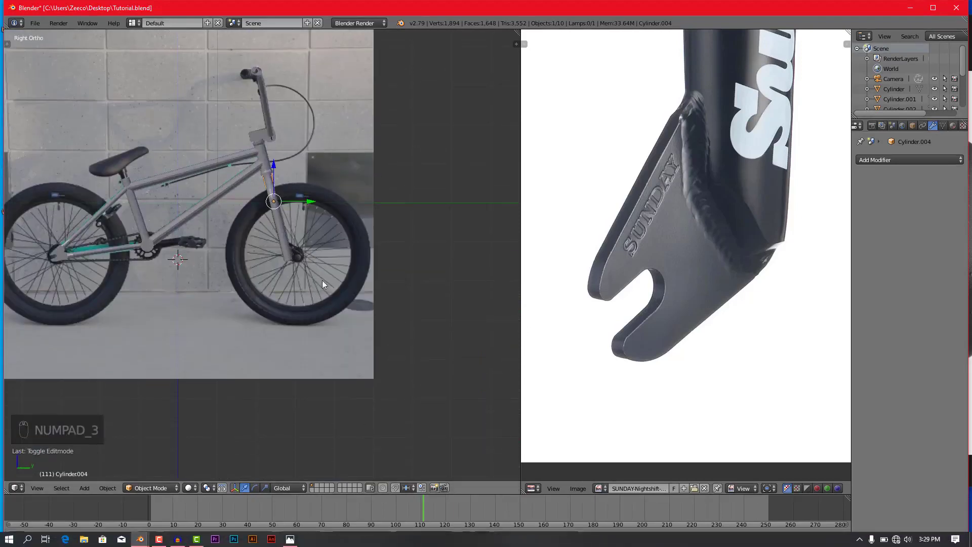
{"action": "scroll", "coordinate": [297, 267], "scroll_direction": "up", "scroll_amount": 5}
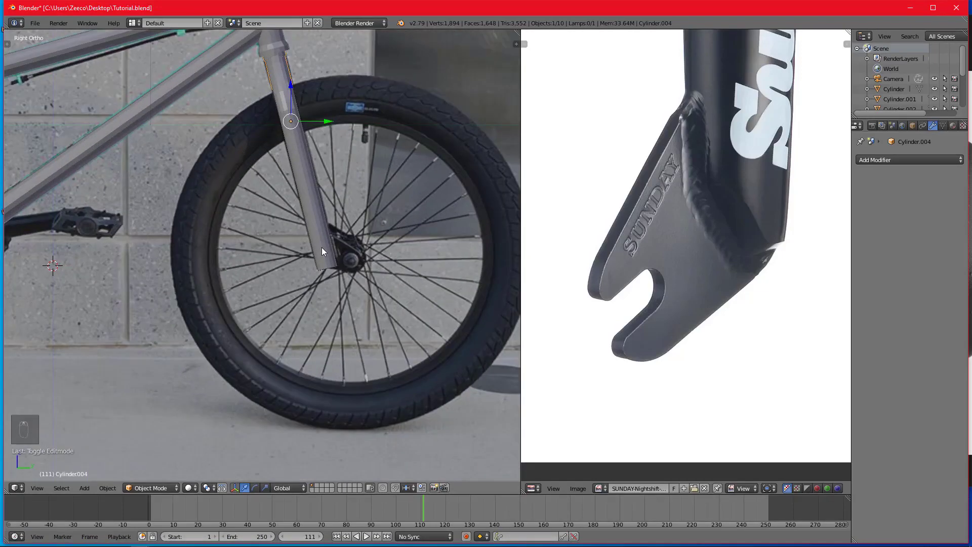
{"action": "scroll", "coordinate": [156, 268], "scroll_direction": "down", "scroll_amount": 1, "text": "ctrl"}
{"action": "scroll", "coordinate": [157, 265], "scroll_direction": "up", "scroll_amount": 5}
{"action": "scroll", "coordinate": [182, 268], "scroll_direction": "up", "scroll_amount": 4, "text": "ctrl"}
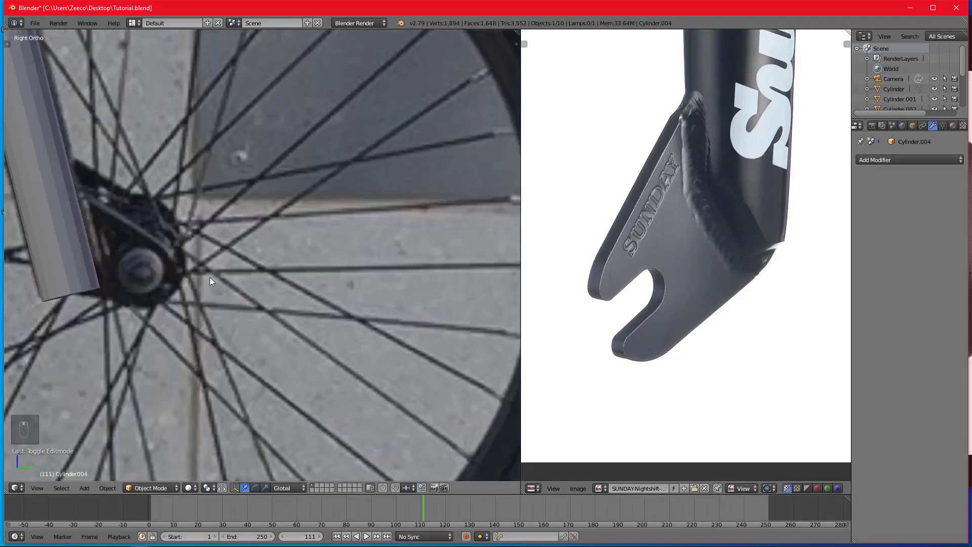
Place the 3D cursor on the front axle in wireframe display and add a plane there aligned to the view
{"action": "key", "text": "z"}
{"action": "scroll", "coordinate": [231, 242], "scroll_direction": "up", "scroll_amount": 3}
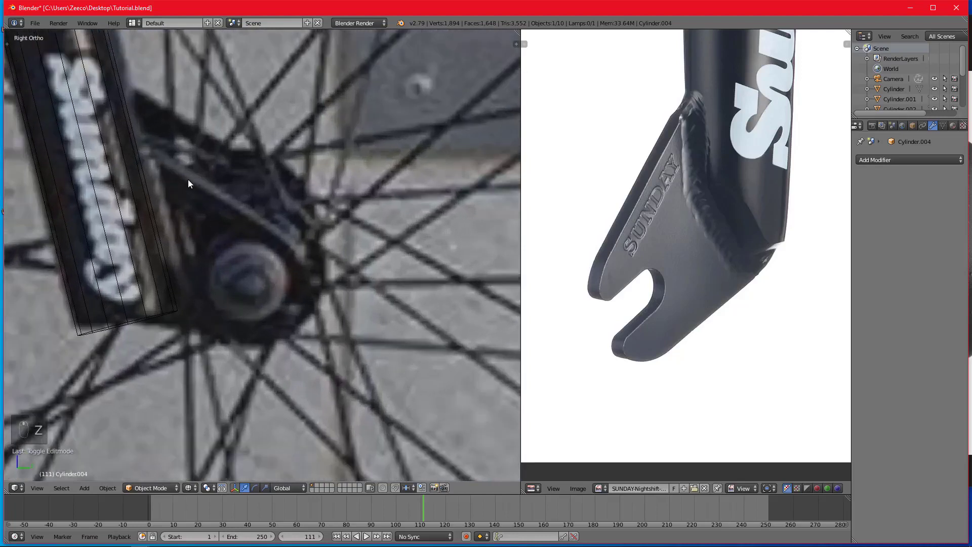
{"action": "scroll", "coordinate": [223, 184], "scroll_direction": "up", "scroll_amount": 4, "text": "ctrl"}
{"action": "scroll", "coordinate": [241, 221], "scroll_direction": "down", "scroll_amount": 5}
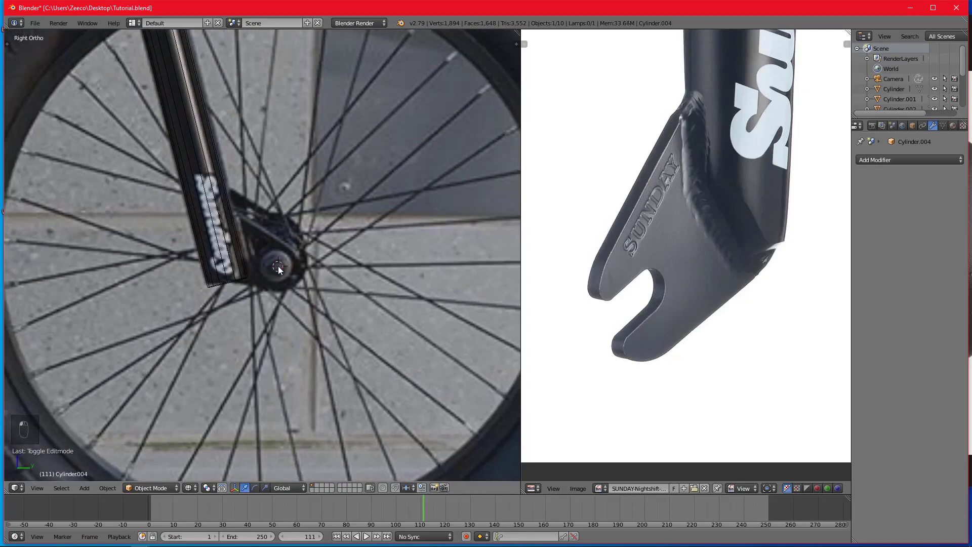
{"action": "key", "text": "shift+a"}
{"action": "mouse_move", "coordinate": [281, 260]}
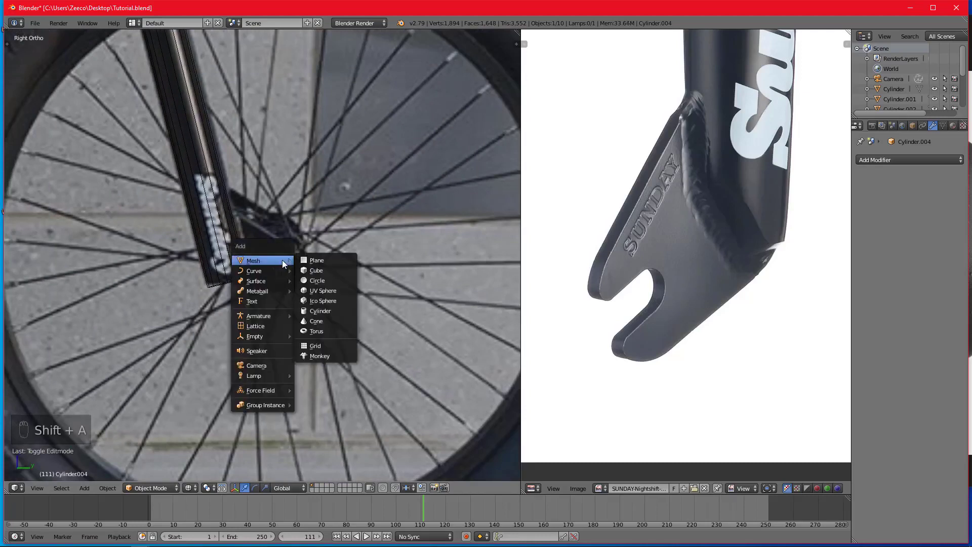
{"action": "left_click", "coordinate": [309, 260]}
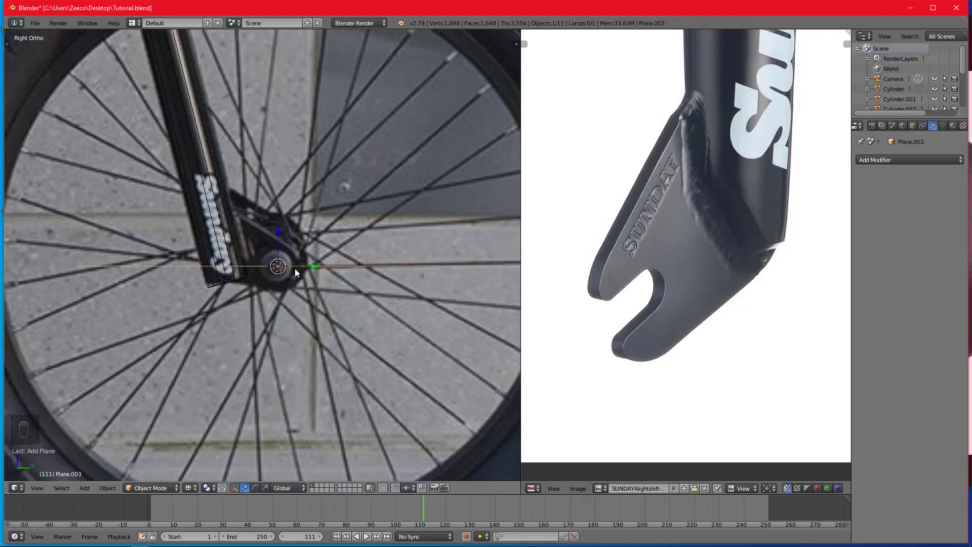
{"action": "key", "text": "t"}
{"action": "left_click", "coordinate": [13, 429]}
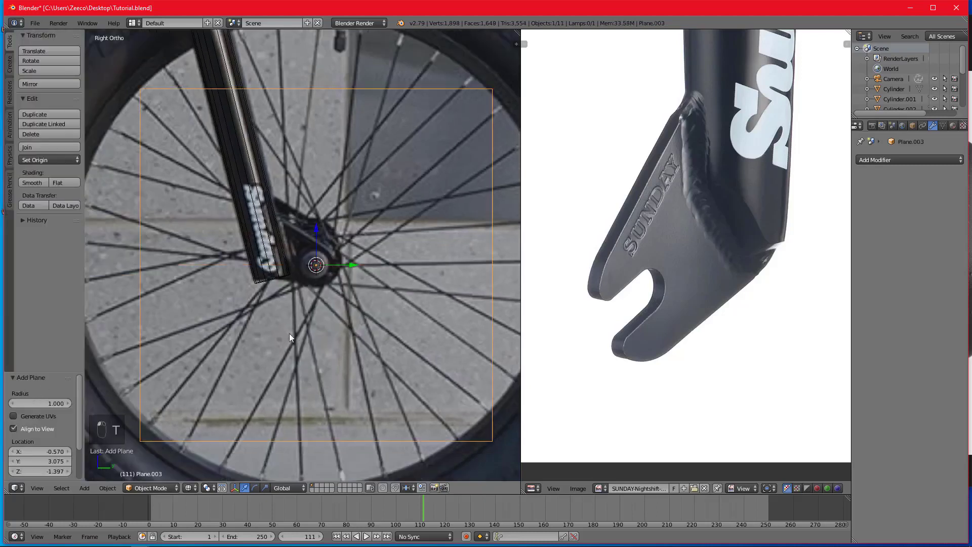
{"action": "key", "text": "t"}
Scale the plane down to about a quarter of its size and nudge it so it covers the photo's dropout and axle
{"action": "scroll", "coordinate": [330, 278], "scroll_direction": "up", "scroll_amount": 1}
{"action": "scroll", "coordinate": [335, 281], "scroll_direction": "down", "scroll_amount": 3}
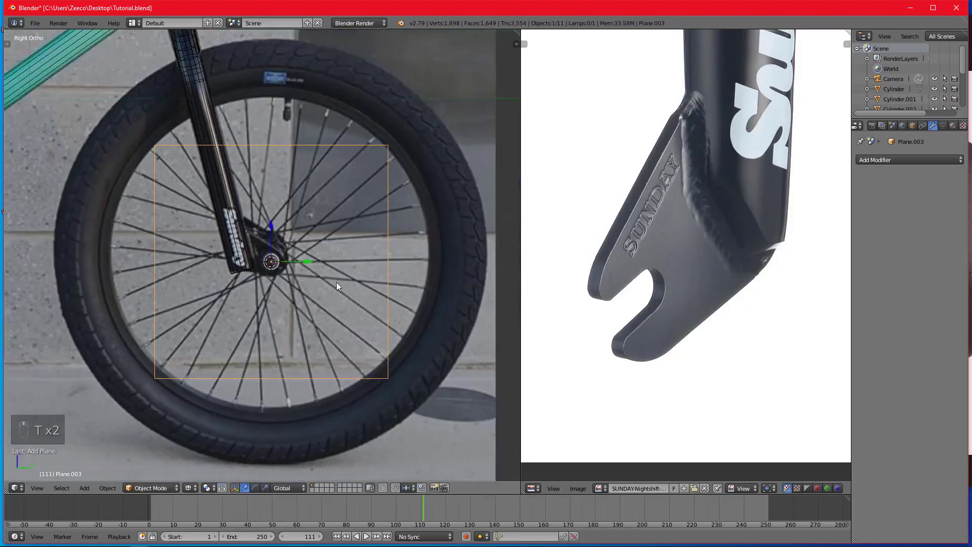
{"action": "key", "text": "s"}
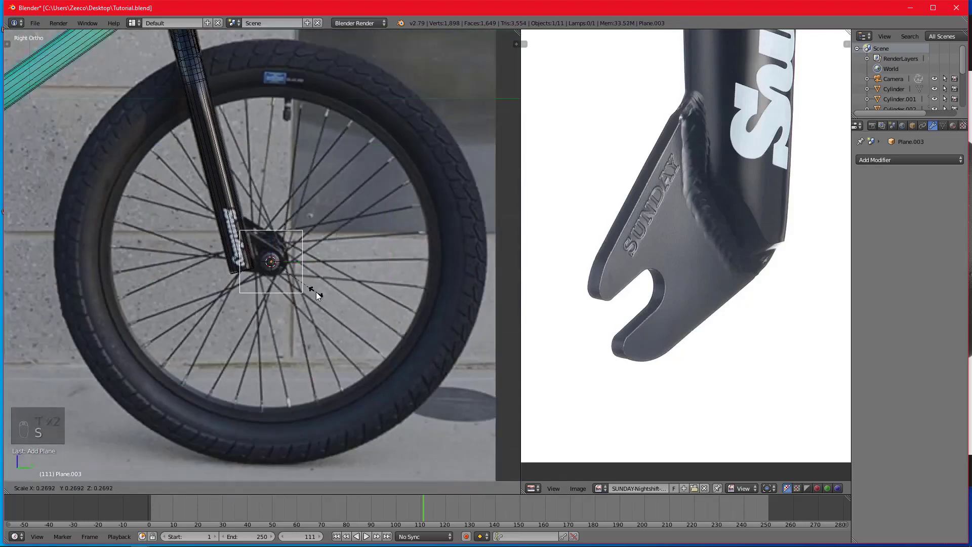
{"action": "left_click", "coordinate": [329, 302]}
{"action": "key", "text": "Tab"}
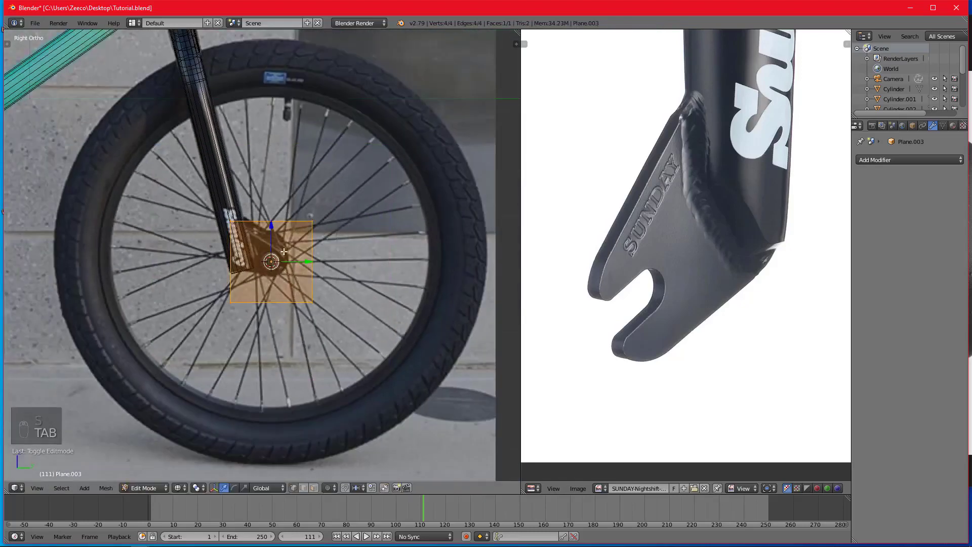
{"action": "scroll", "coordinate": [293, 293], "scroll_direction": "up", "scroll_amount": 5}
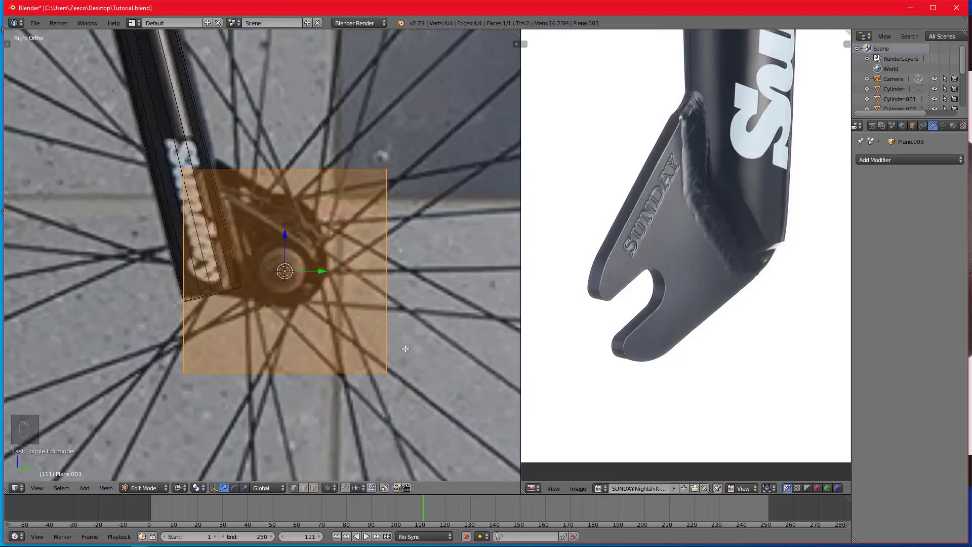
{"action": "key", "text": "s"}
{"action": "left_click", "coordinate": [371, 326]}
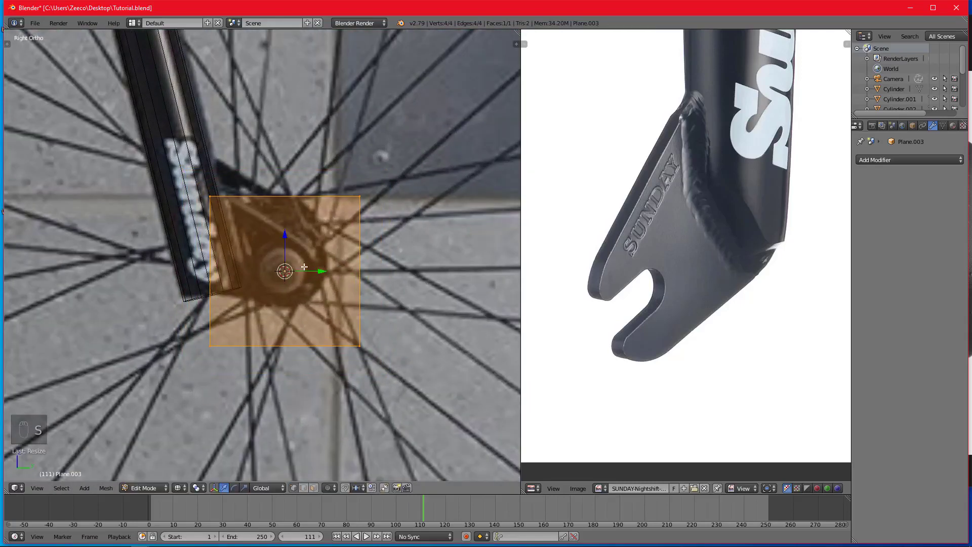
{"action": "key", "text": "g"}
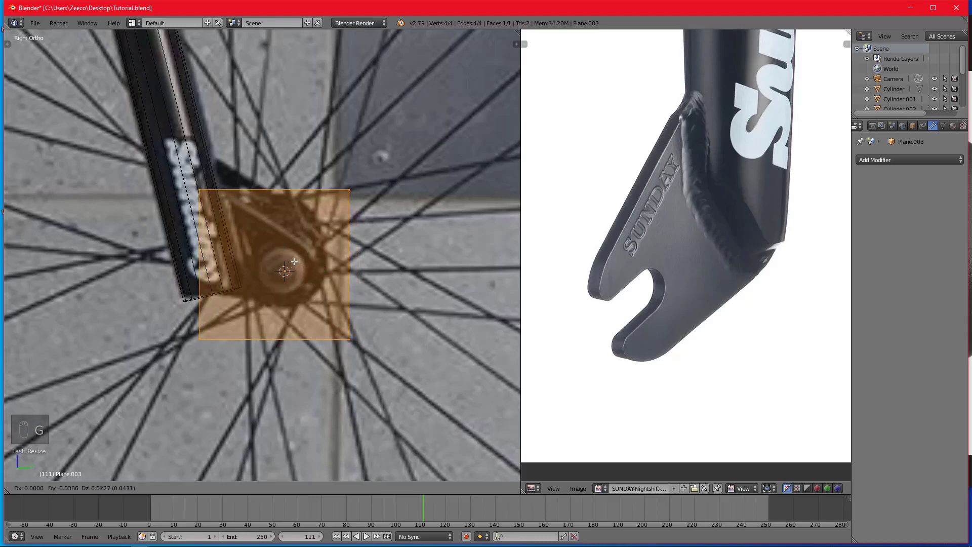
{"action": "left_click", "coordinate": [303, 266]}
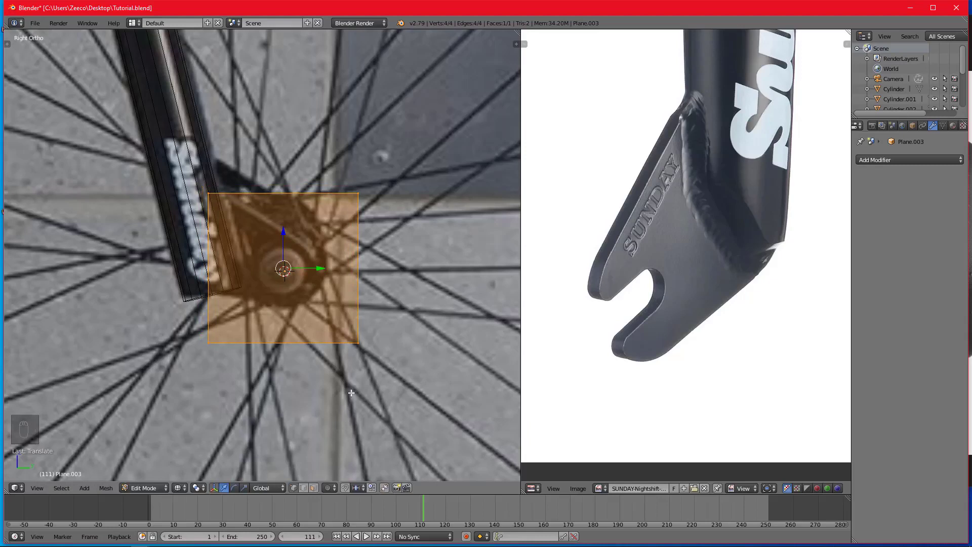
Edge-slide the plane's front edge inward by about 0.2 to meet the front of the photo's dropout
{"action": "right_click", "coordinate": [371, 335]}
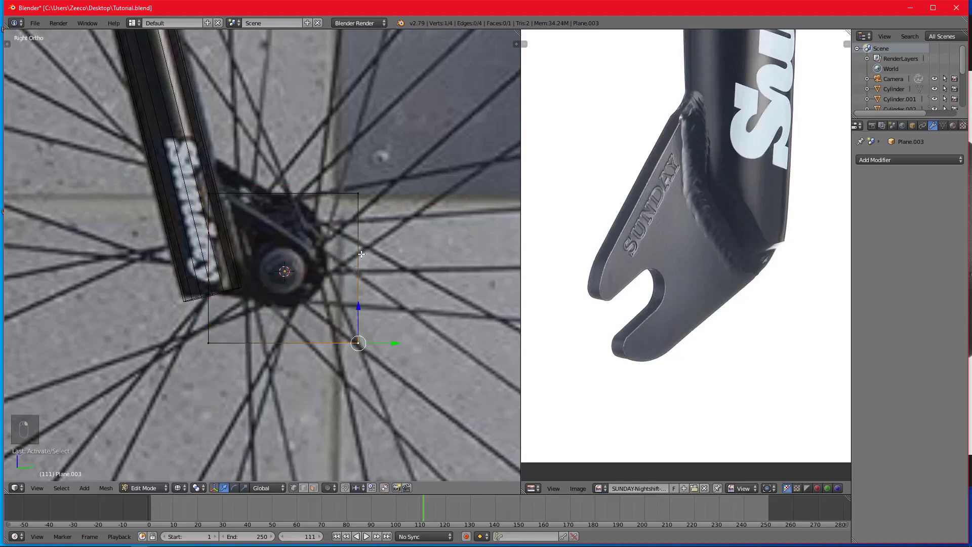
{"action": "right_click", "coordinate": [361, 192], "text": "shift"}
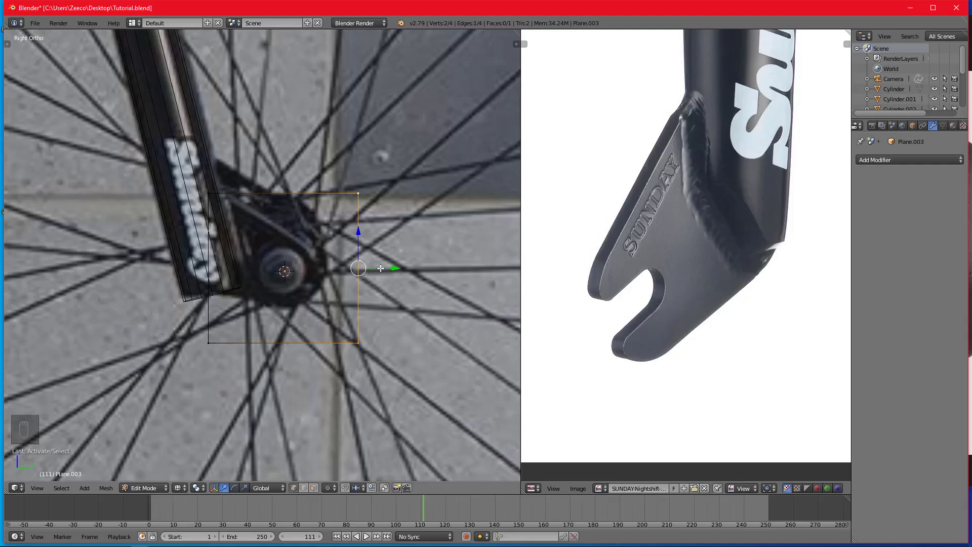
{"action": "key", "text": "g"}
{"action": "key", "text": "g"}
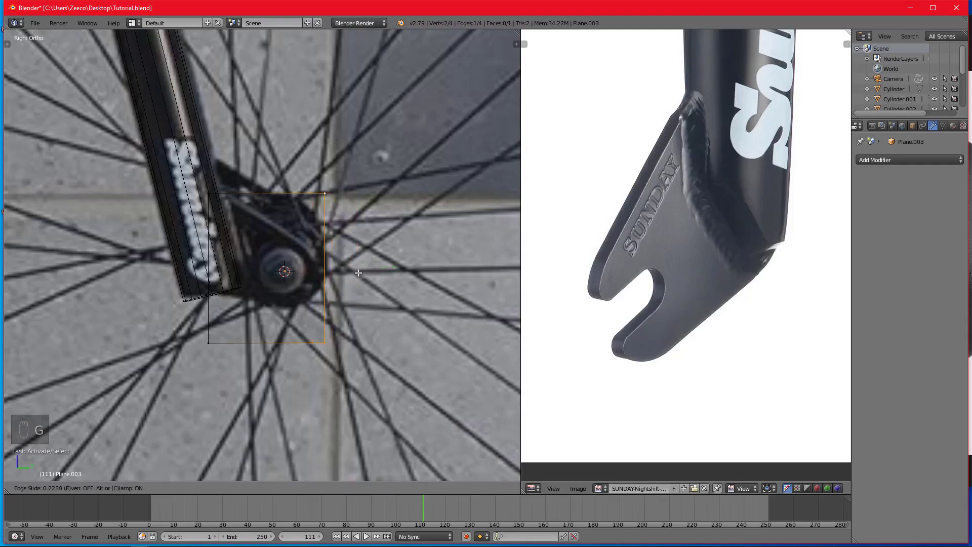
{"action": "left_click", "coordinate": [362, 274]}
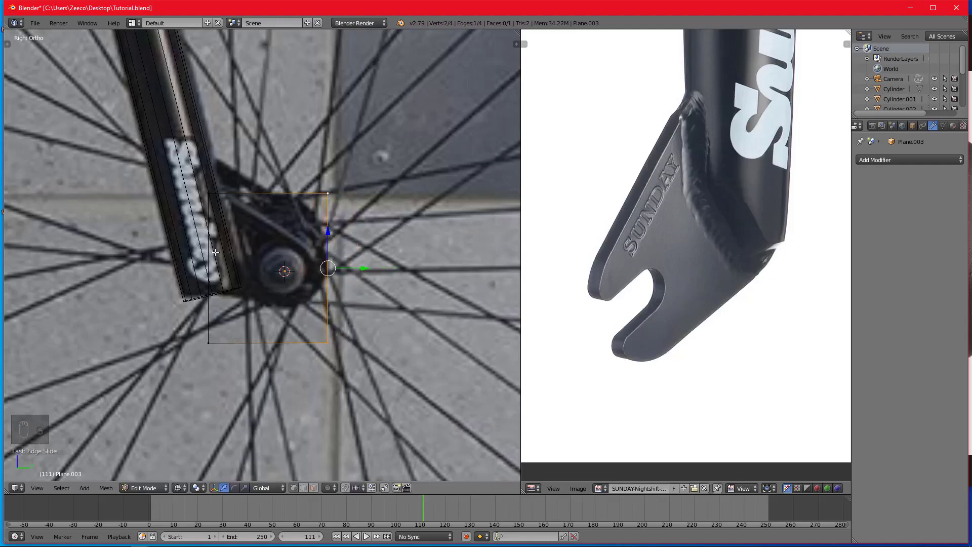
Edge-slide the plane's bottom edge up by about 0.2 to meet the underside of the photo's dropout
{"action": "right_click", "coordinate": [302, 349]}
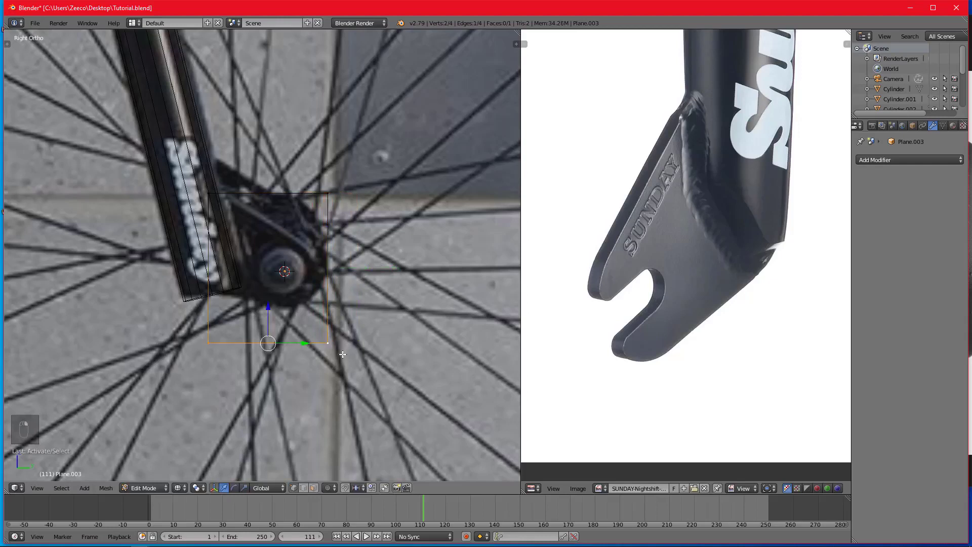
{"action": "key", "text": "g"}
{"action": "key", "text": "g"}
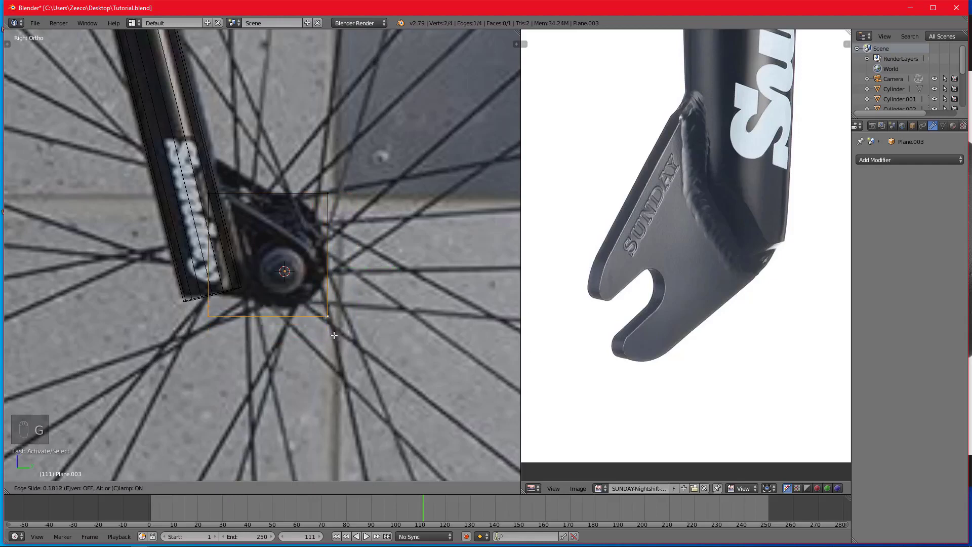
{"action": "left_click", "coordinate": [336, 338]}
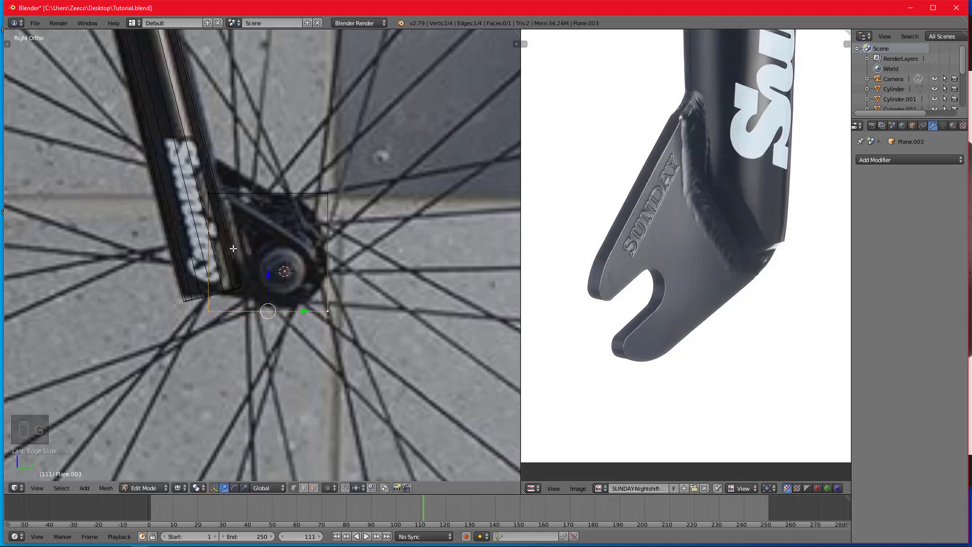
Rotate the whole plane about 32 degrees in the side view and nudge it slightly forward and down over the dropout
{"action": "key", "text": "a"}
{"action": "key", "text": "a"}
{"action": "key", "text": "a"}
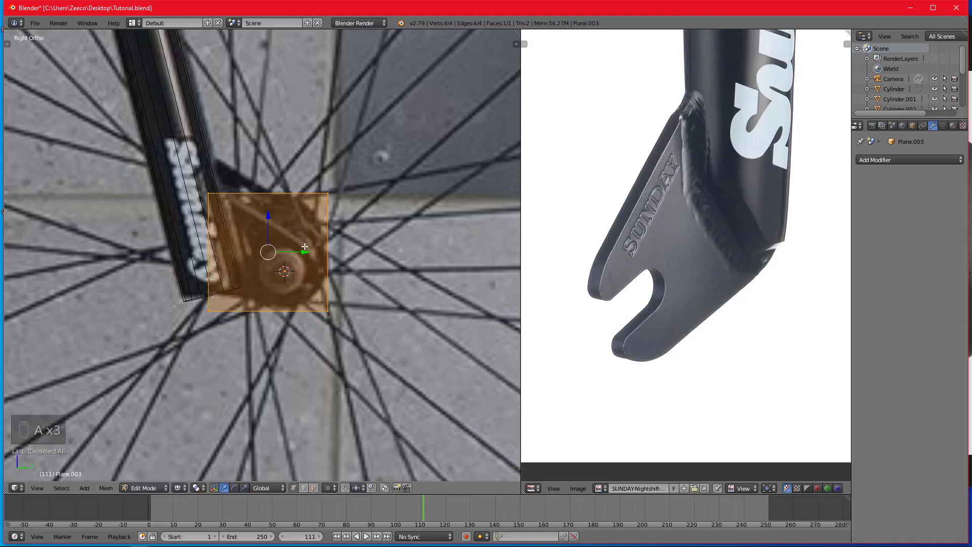
{"action": "key", "text": "r"}
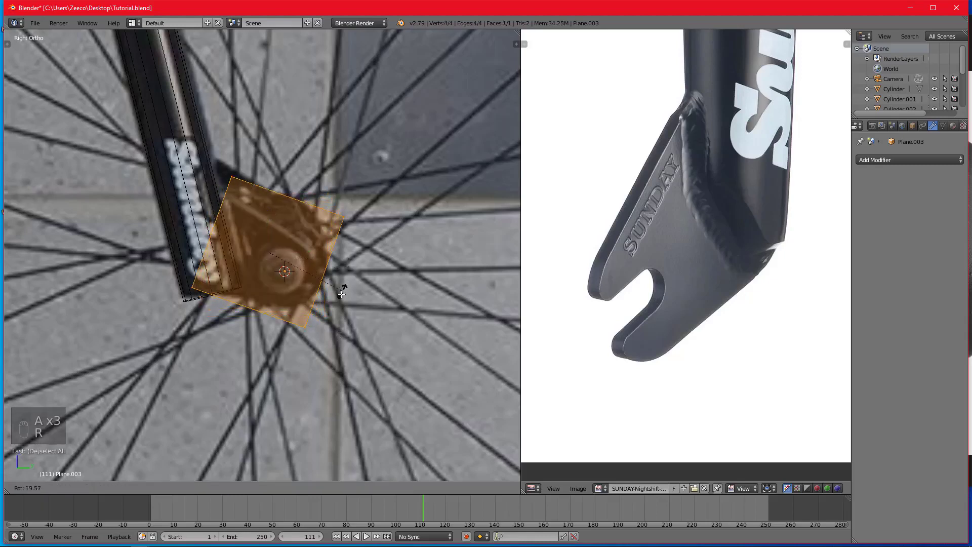
{"action": "left_click", "coordinate": [336, 310]}
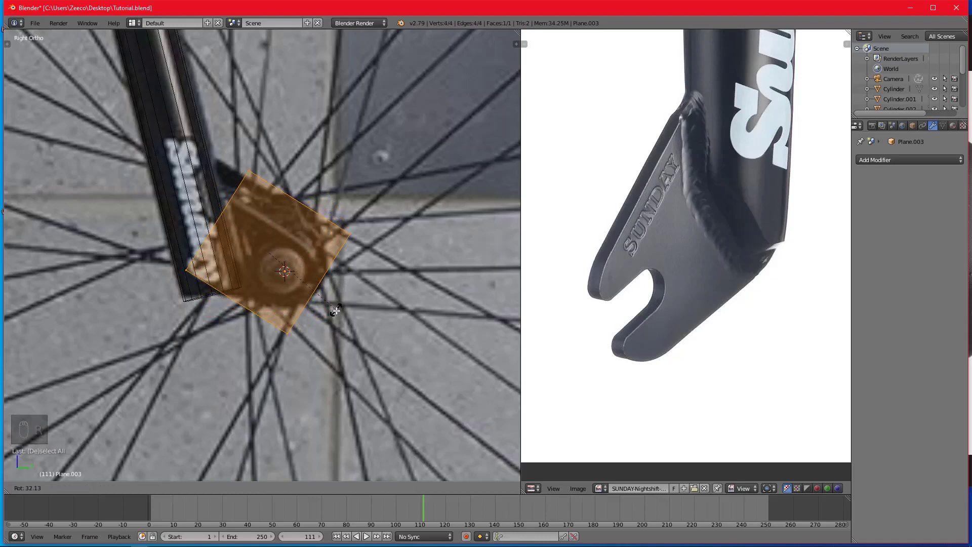
{"action": "key", "text": "g"}
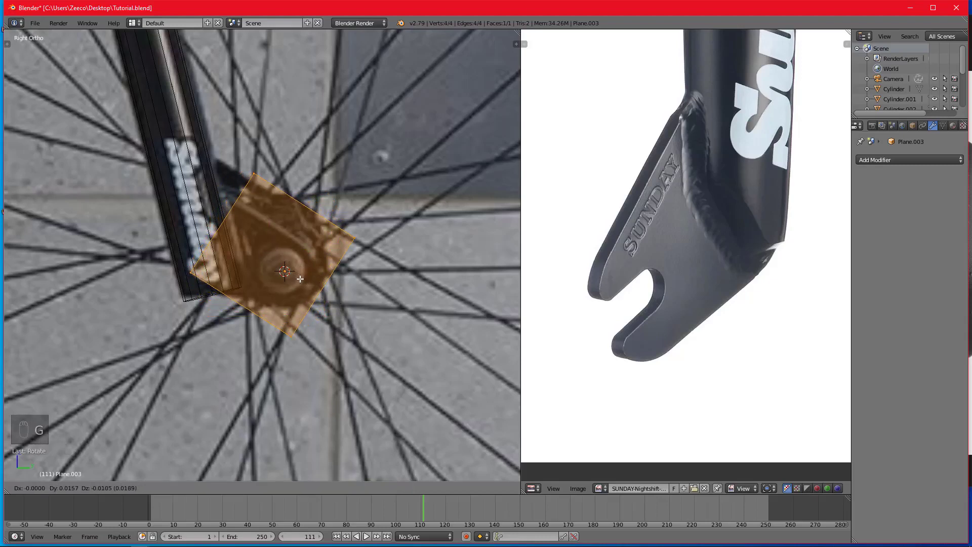
{"action": "left_click", "coordinate": [318, 236]}
{"action": "right_click", "coordinate": [252, 174]}
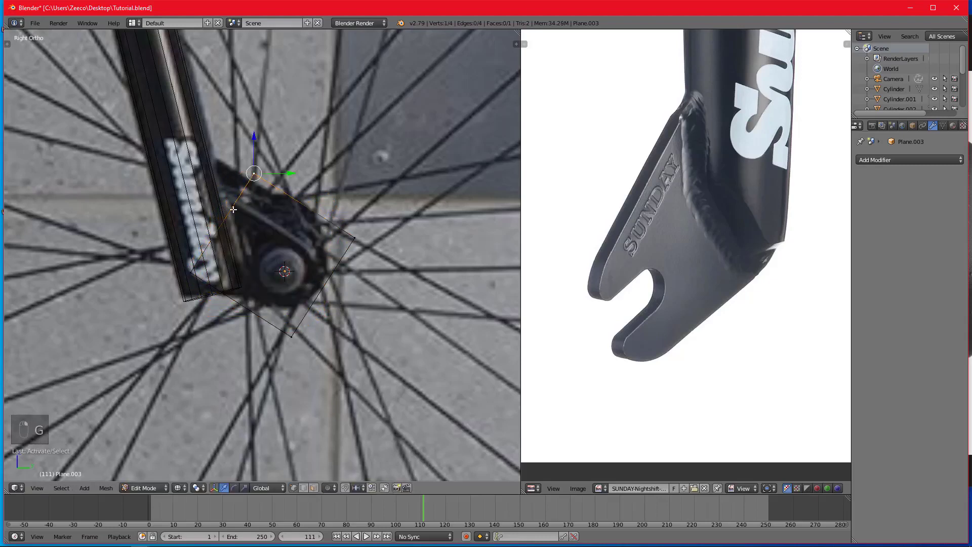
{"action": "right_click", "coordinate": [191, 272]}
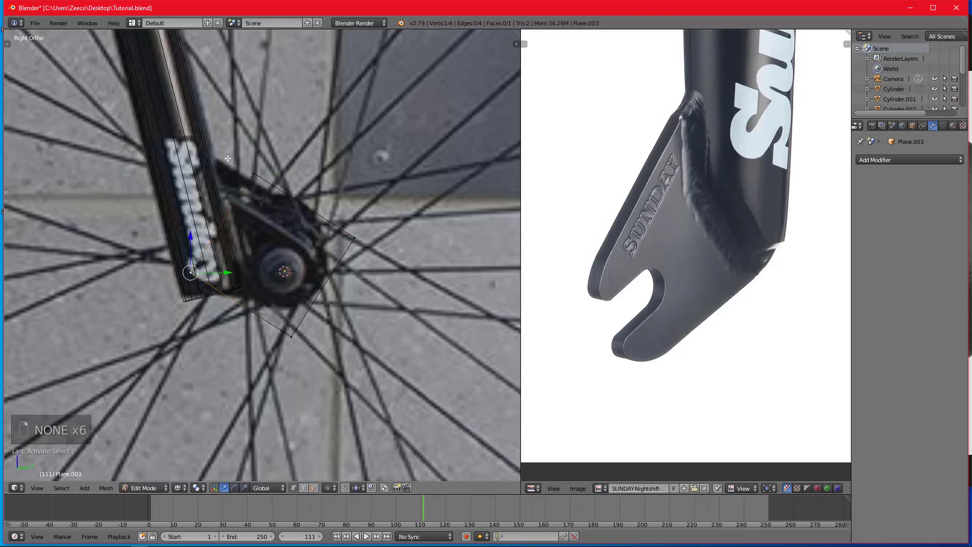
{"action": "right_click", "coordinate": [254, 173], "text": "shift"}
{"action": "left_click_drag", "start_coordinate": [245, 224], "coordinate": [216, 222]}
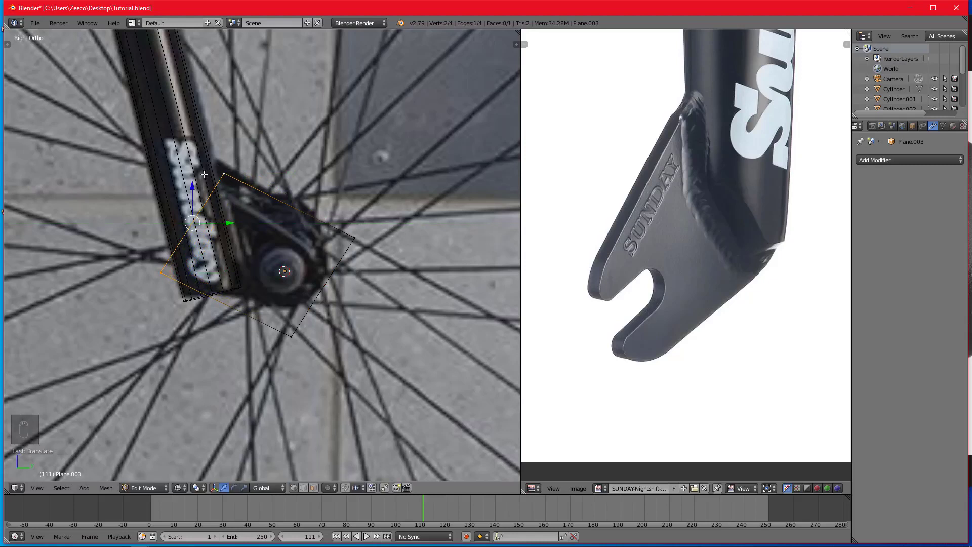
{"action": "left_click_drag", "start_coordinate": [192, 186], "coordinate": [193, 177]}
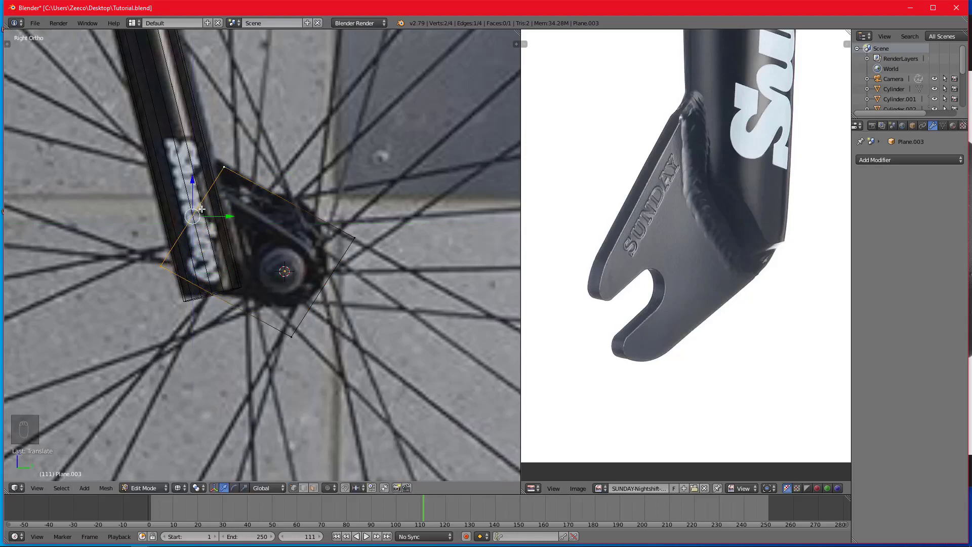
{"action": "left_click_drag", "start_coordinate": [219, 215], "coordinate": [246, 229]}
{"action": "key", "text": "ctrl+z"}
{"action": "key", "text": "ctrl+z"}
{"action": "key", "text": "ctrl+z"}
{"action": "key", "text": "ctrl+z"}
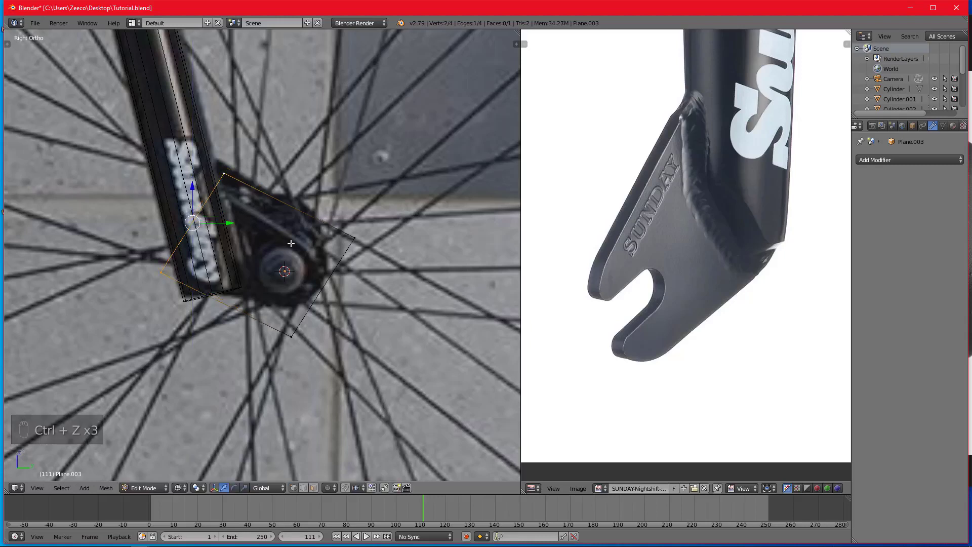
Scale the whole rotated plane up by a factor of about 1.5
{"action": "key", "text": "a"}
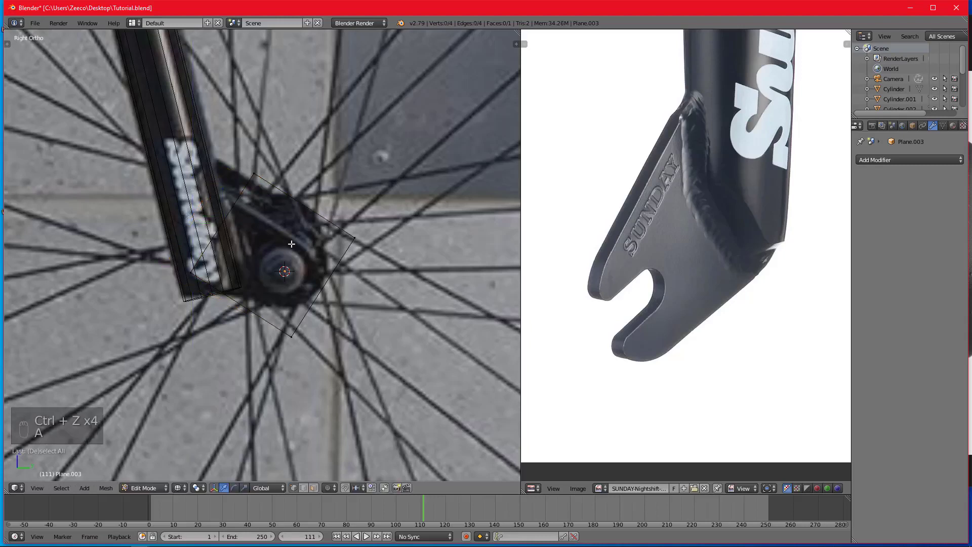
{"action": "key", "text": "a"}
{"action": "key", "text": "s"}
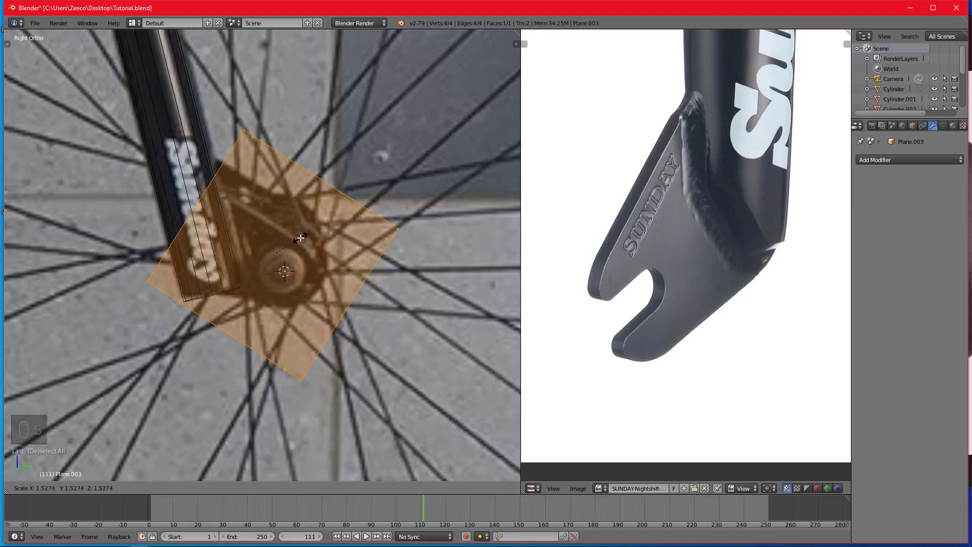
{"action": "left_click", "coordinate": [302, 233]}
Edge-slide the plane's upper edge inward by about 0.34 to line up with the sloping bar of the photo's dropout
{"action": "right_click", "coordinate": [243, 132]}
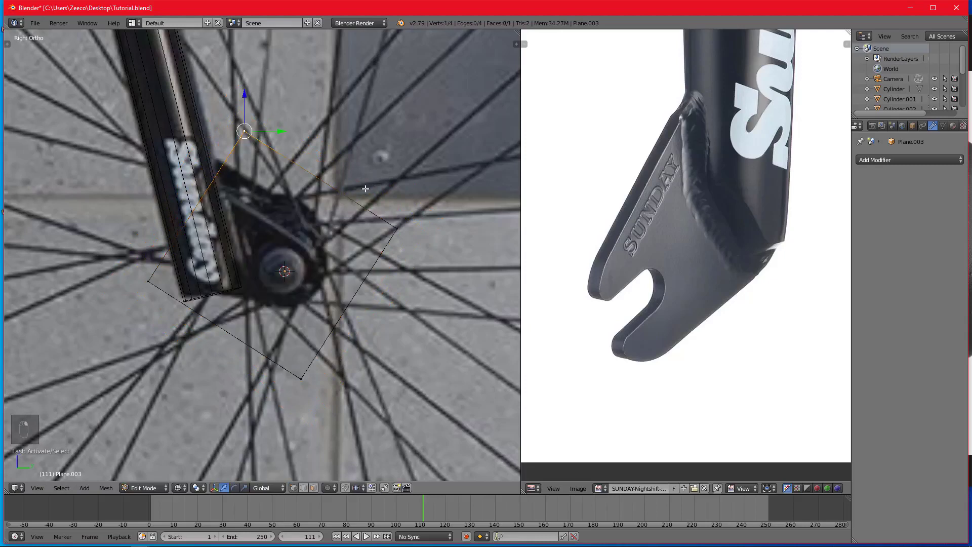
{"action": "right_click", "coordinate": [400, 231], "text": "shift"}
{"action": "key", "text": "g"}
{"action": "key", "text": "g"}
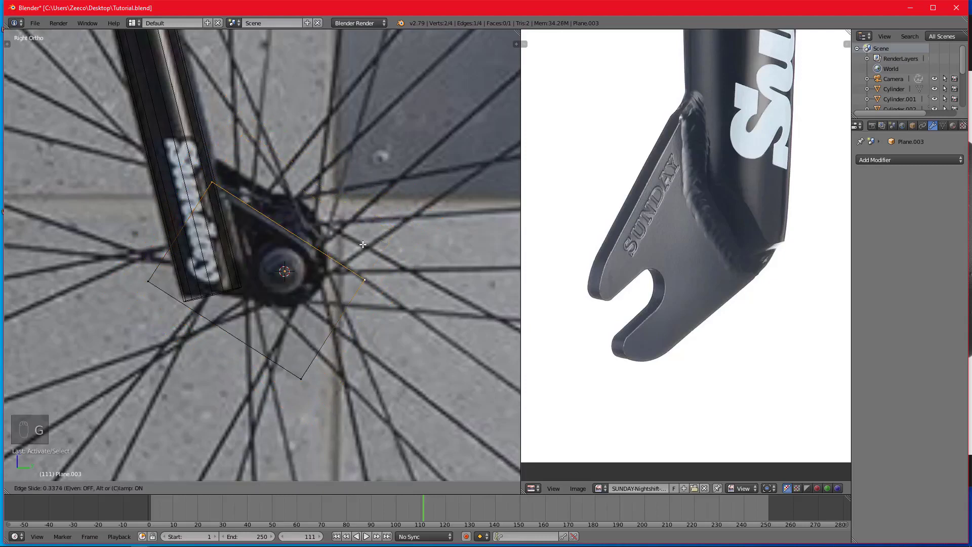
{"action": "left_click", "coordinate": [363, 243]}
Edge-slide the plane's lower edge inward by about 0.25 toward the axle
{"action": "right_click", "coordinate": [148, 281]}
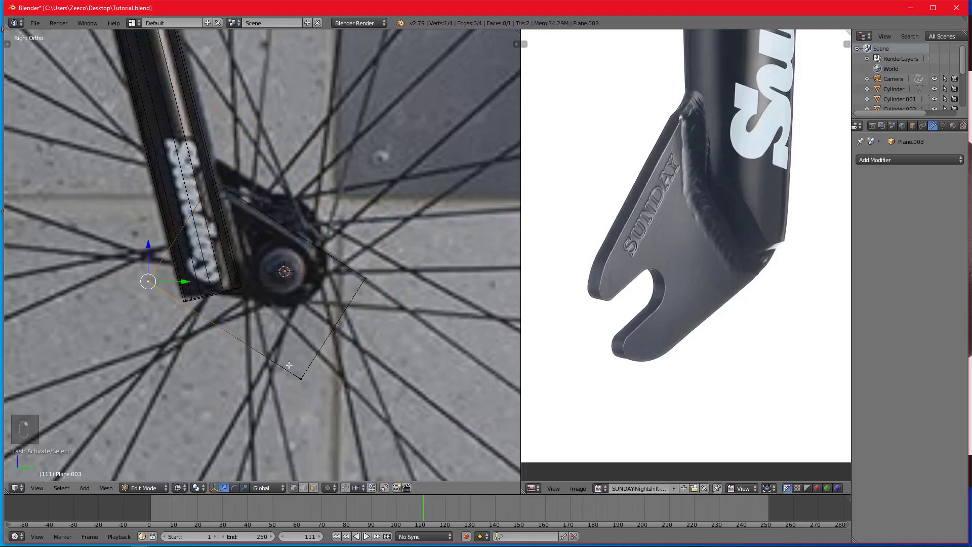
{"action": "right_click", "coordinate": [290, 365], "text": "shift"}
{"action": "key", "text": "g"}
{"action": "key", "text": "g"}
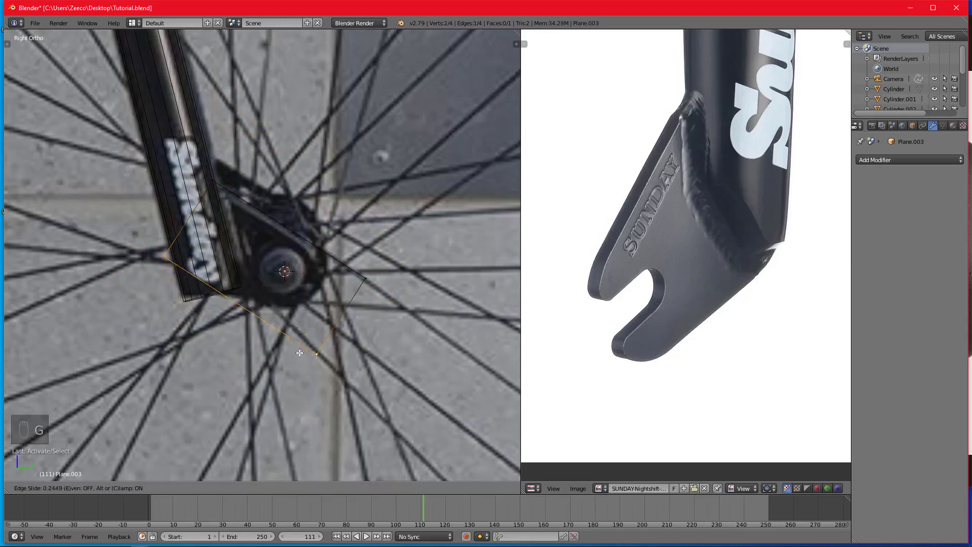
{"action": "left_click", "coordinate": [299, 353]}
Edge-slide the plane's front edge back by about 0.19 toward the axle
{"action": "right_click", "coordinate": [366, 279]}
{"action": "right_click", "coordinate": [330, 350], "text": "shift"}
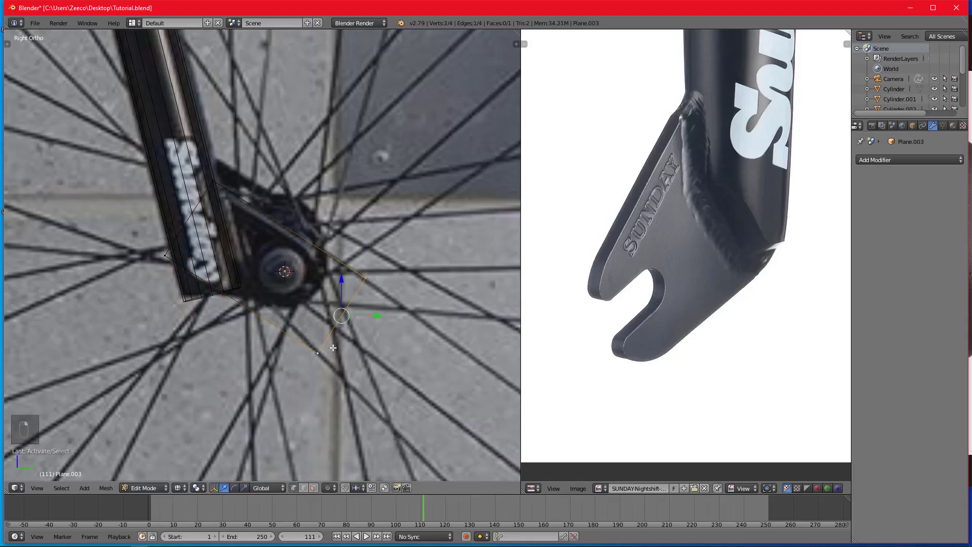
{"action": "key", "text": "g"}
{"action": "key", "text": "g"}
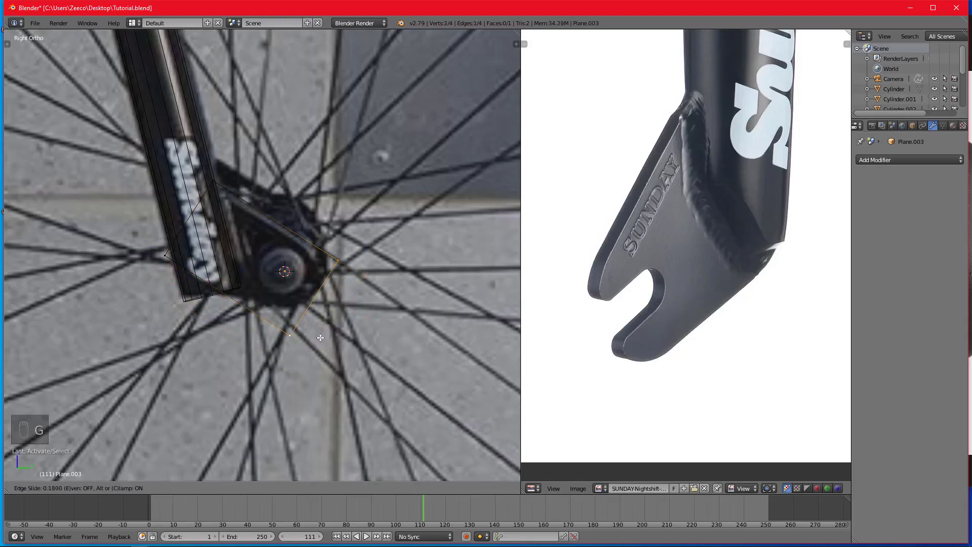
{"action": "left_click", "coordinate": [321, 337]}
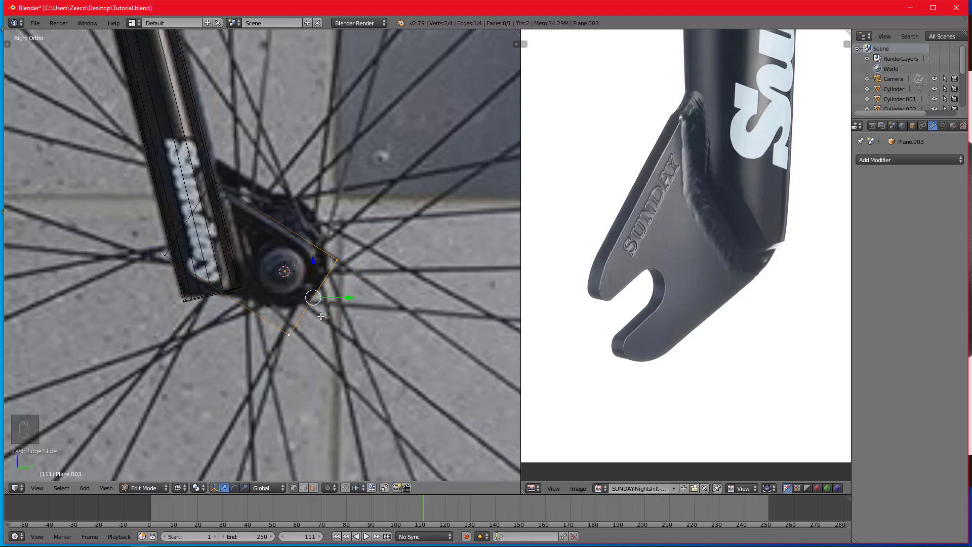
{"action": "key", "text": "ctrl+r"}
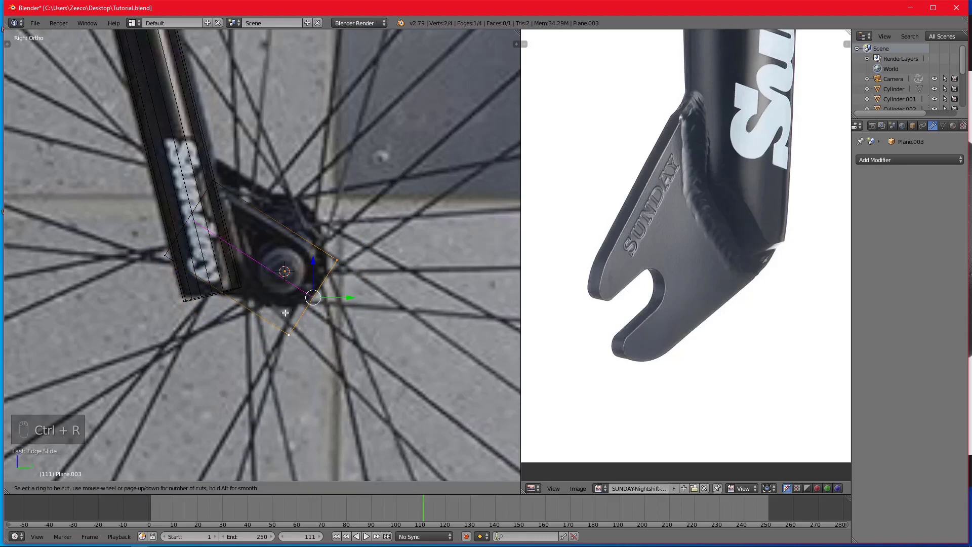
{"action": "right_click", "coordinate": [286, 312]}
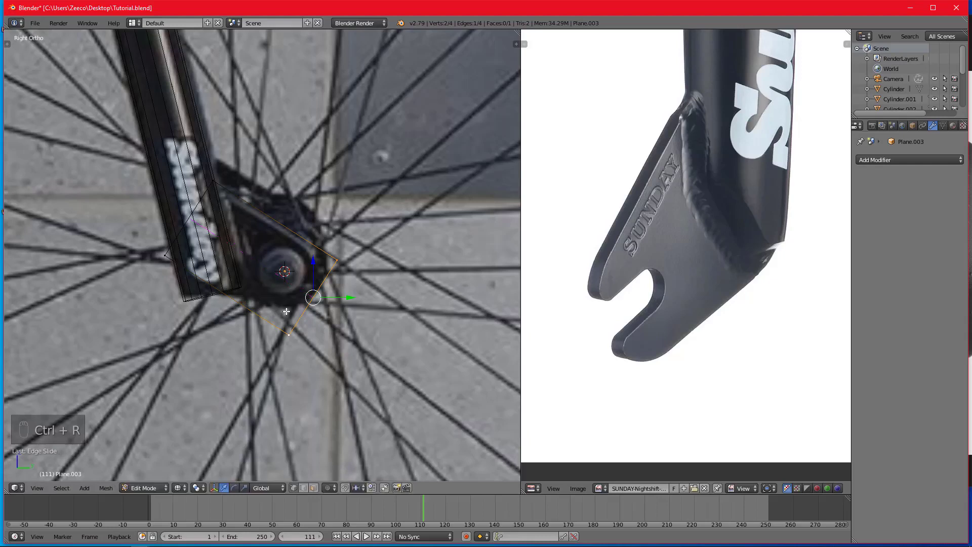
Vertex-slide the plane's rear lower corner forward by about 0.6 to the front of the fork leg's lower end
{"action": "right_click", "coordinate": [173, 259]}
{"action": "key", "text": "g"}
{"action": "key", "text": "g"}
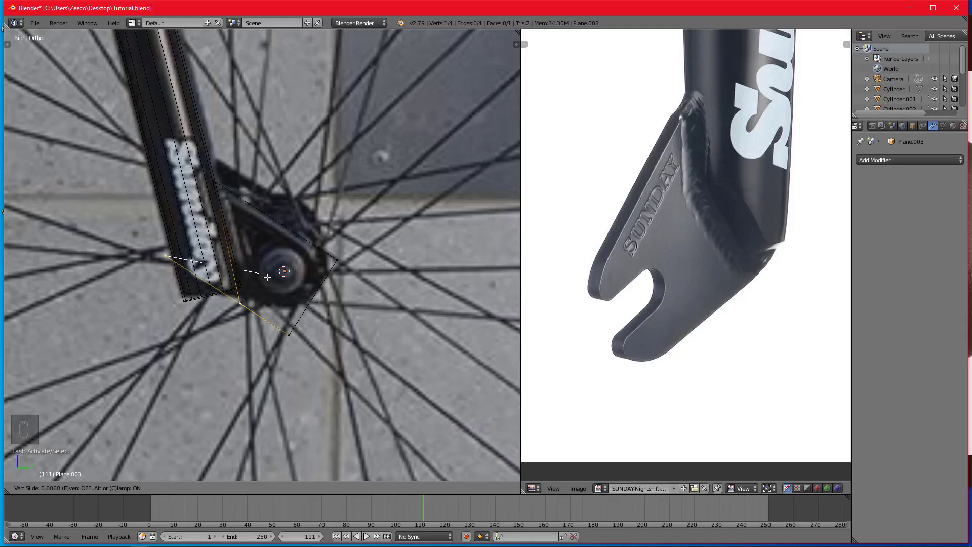
{"action": "left_click", "coordinate": [267, 277]}
Move the plane's rear upper corner slightly back along Y into the fork leg
{"action": "right_click", "coordinate": [216, 180]}
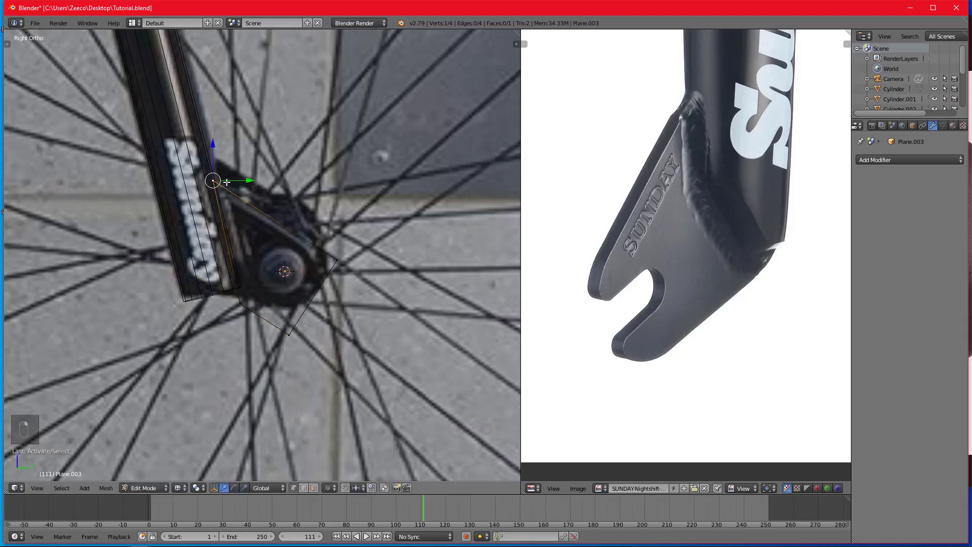
{"action": "key", "text": "g"}
{"action": "key", "text": "y"}
{"action": "left_click", "coordinate": [224, 182]}
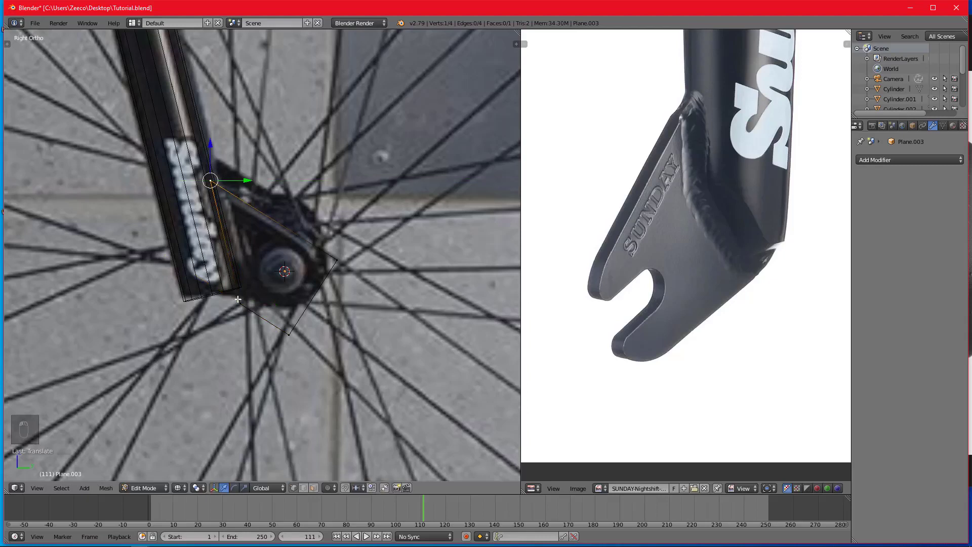
Fine-tune the plane's rear lower corner along Y and with a small vertex slide so it meets the fork leg's bottom end
{"action": "right_click", "coordinate": [242, 302]}
{"action": "key", "text": "g"}
{"action": "key", "text": "y"}
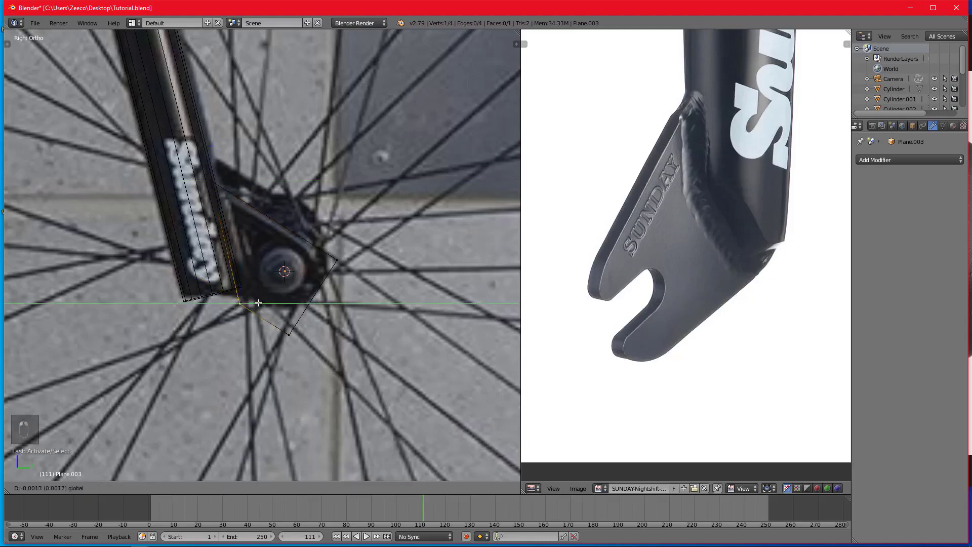
{"action": "left_click", "coordinate": [259, 303]}
{"action": "right_click", "coordinate": [245, 307]}
{"action": "key", "text": "g"}
{"action": "key", "text": "g"}
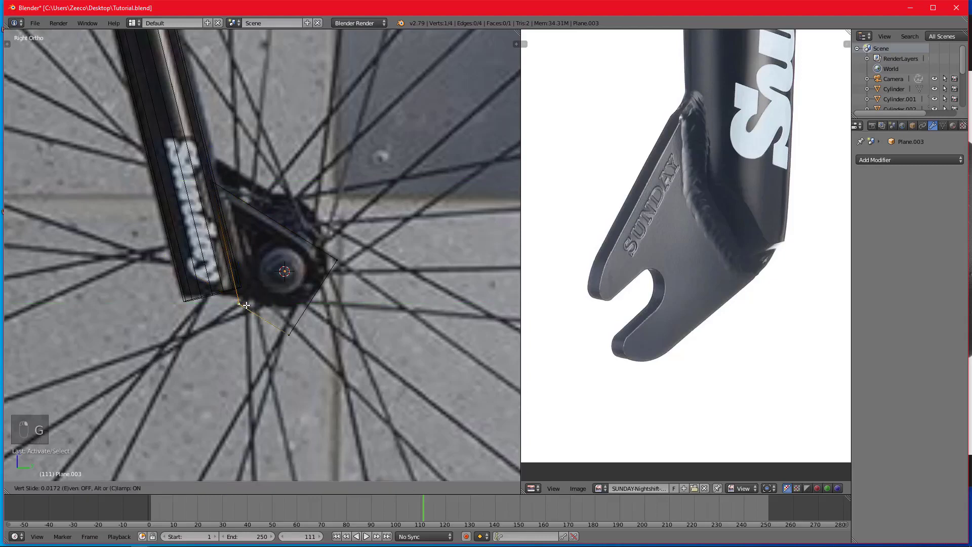
{"action": "left_click", "coordinate": [244, 301]}
Vertex-slide the lower front corner up by about 0.44 and the upper front corner back by about 0.07 to follow the dropout
{"action": "right_click", "coordinate": [288, 336]}
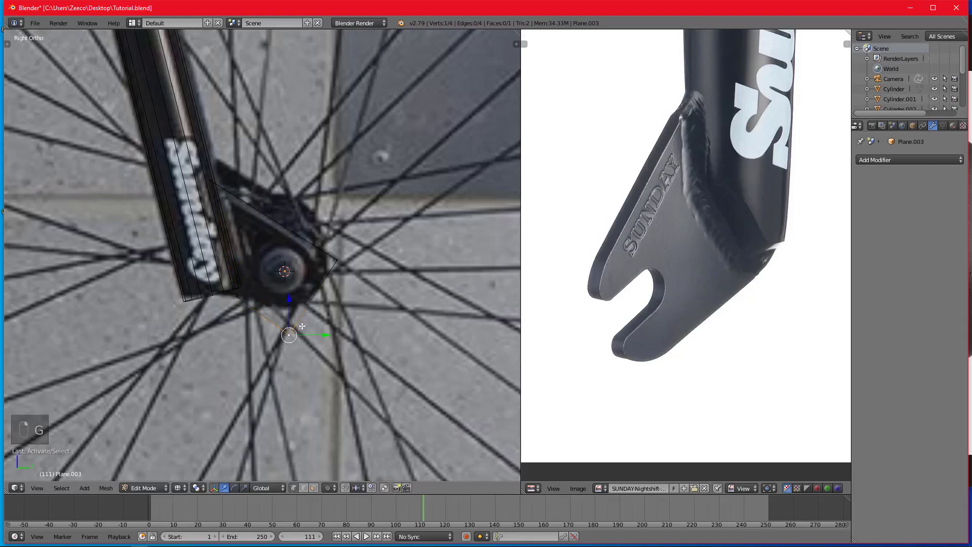
{"action": "key", "text": "g"}
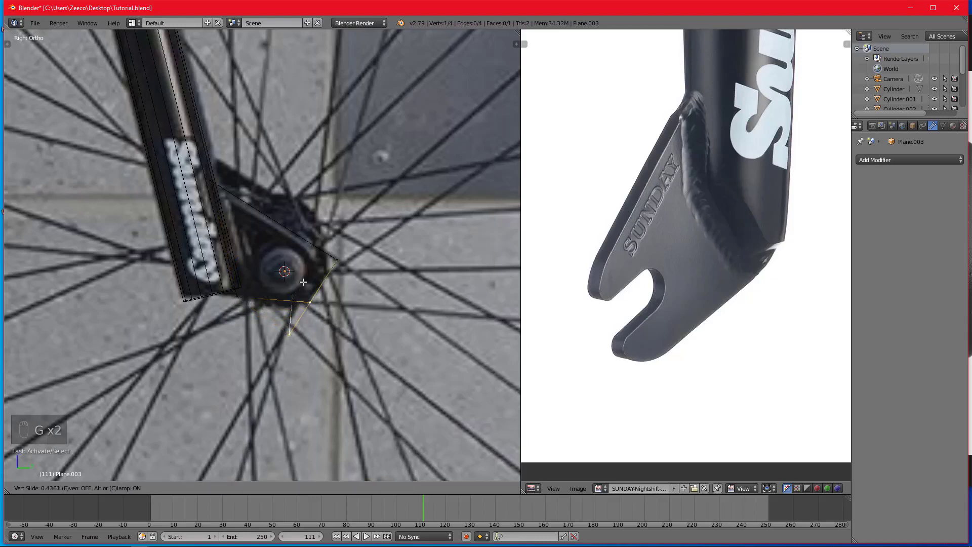
{"action": "left_click", "coordinate": [303, 282]}
{"action": "right_click", "coordinate": [338, 261]}
{"action": "key", "text": "g"}
{"action": "key", "text": "g"}
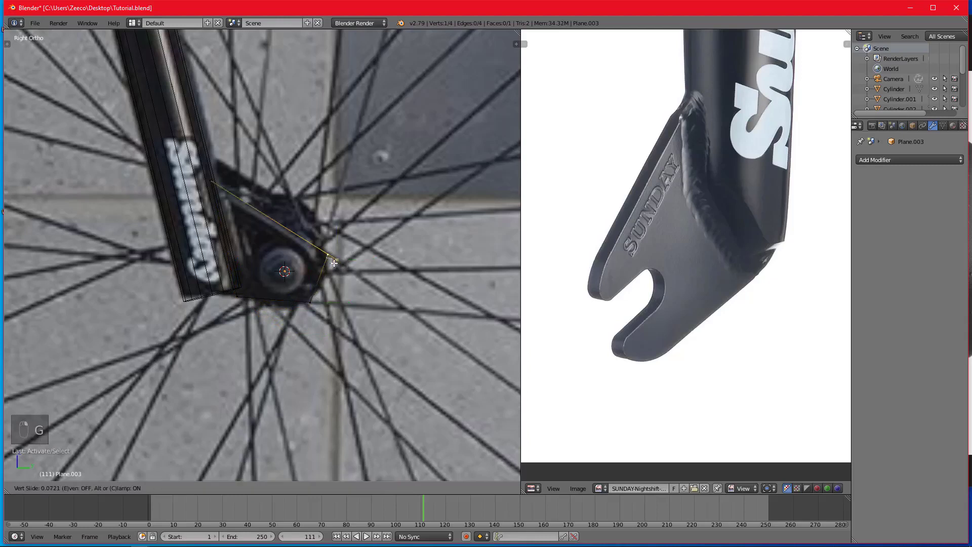
{"action": "left_click", "coordinate": [336, 263]}
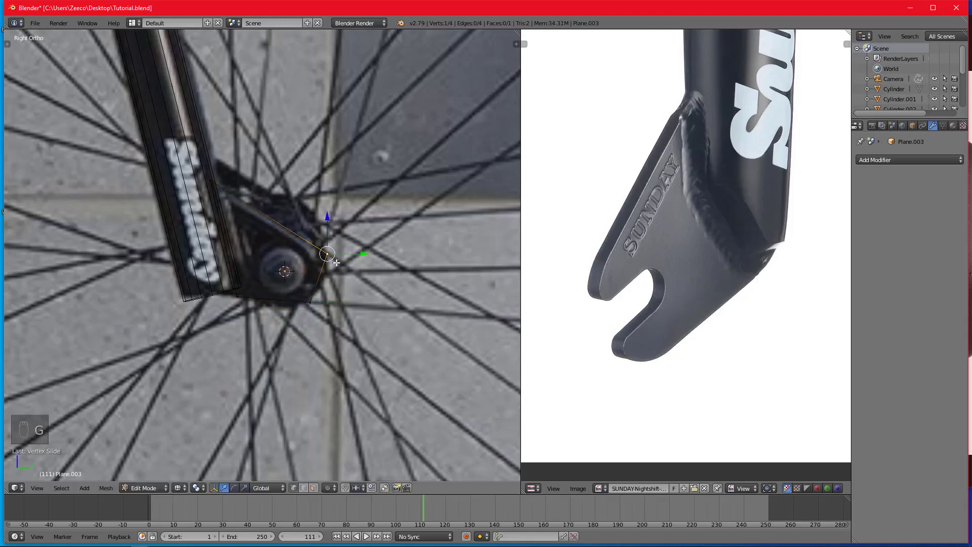
Add one centred loop cut across the plane, running from the fork leg to the front edge
{"action": "key", "text": "ctrl+r"}
{"action": "left_click", "coordinate": [310, 269]}
{"action": "right_click", "coordinate": [355, 300]}
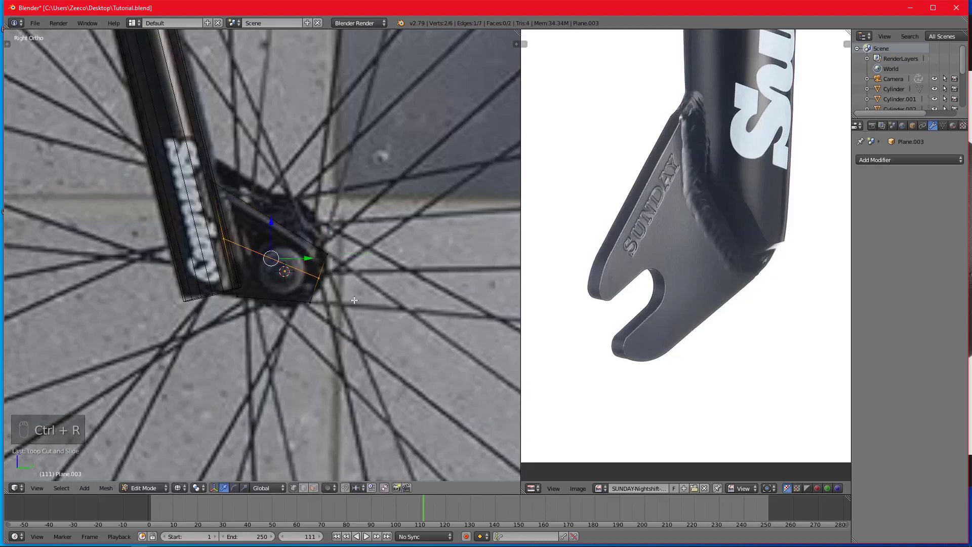
Vertex-slide the loop cut's front vertex outward by about 0.05, past the front edge, with clamping off
{"action": "right_click", "coordinate": [332, 282]}
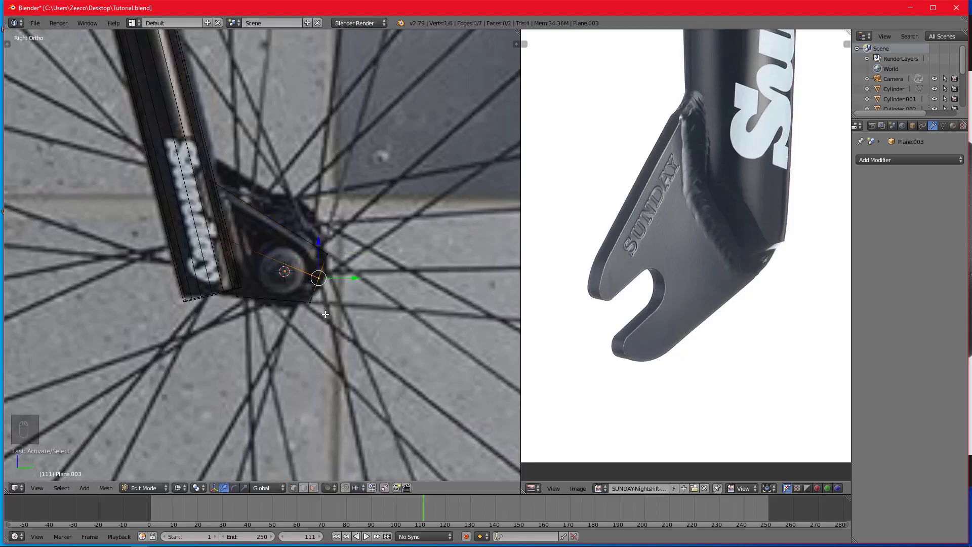
{"action": "key", "text": "g"}
{"action": "key", "text": "g"}
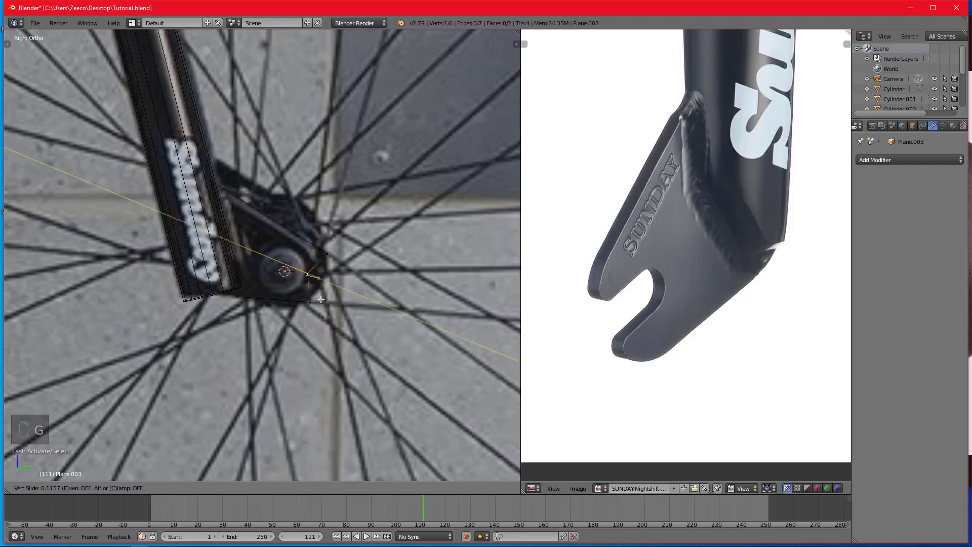
{"action": "key", "text": "alt"}
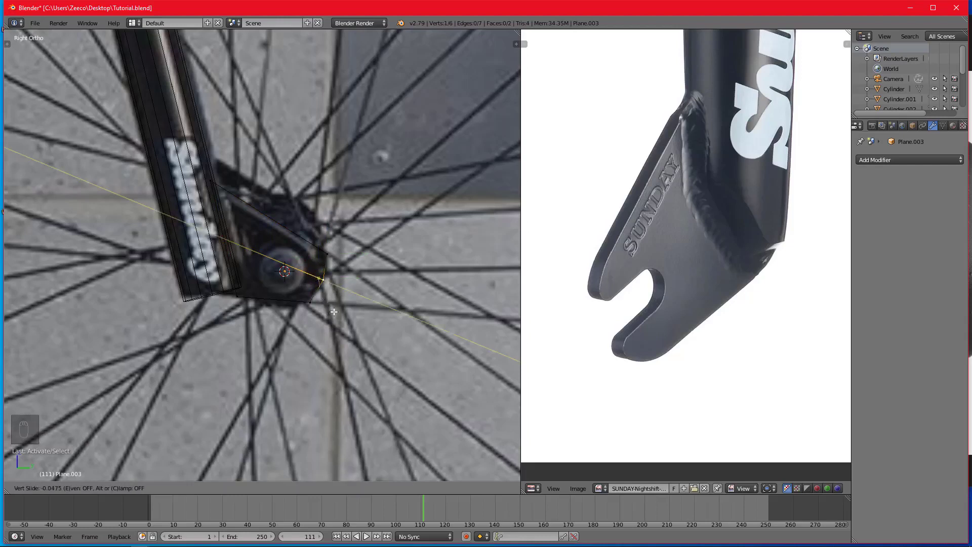
{"action": "left_click", "coordinate": [335, 311]}
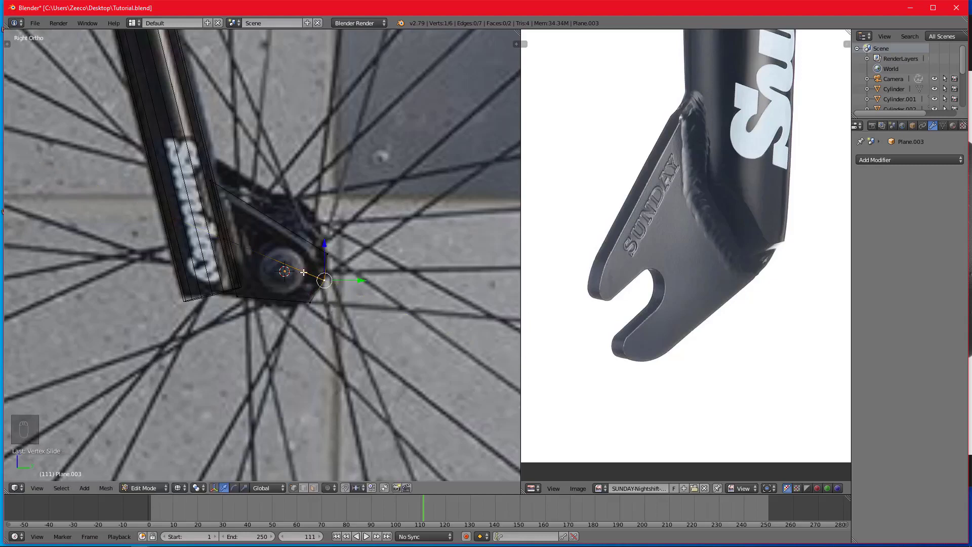
Add a centred loop cut across the plane's upper half and vertex-slide its front vertex very slightly to follow the dropout
{"action": "key", "text": "ctrl+r"}
{"action": "left_click", "coordinate": [332, 271]}
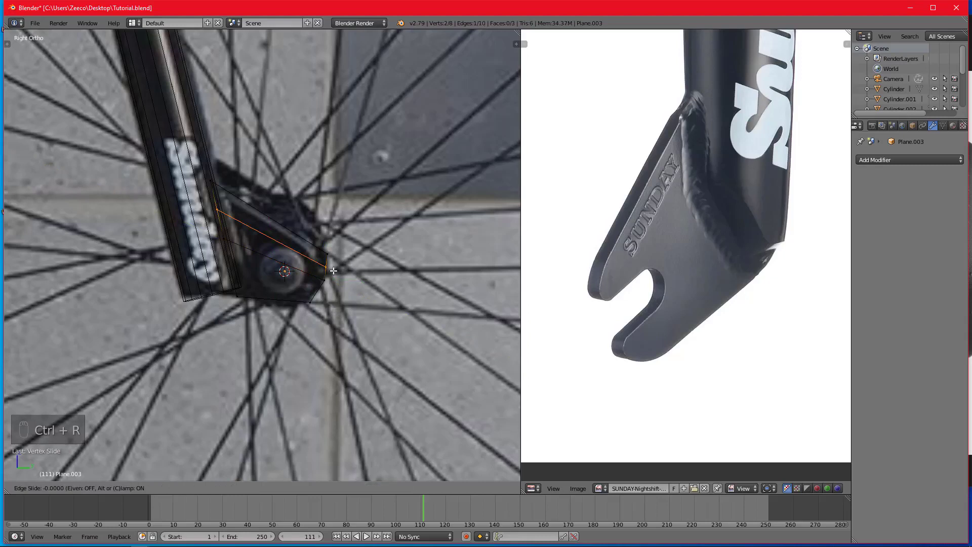
{"action": "right_click", "coordinate": [333, 271]}
{"action": "right_click", "coordinate": [326, 268]}
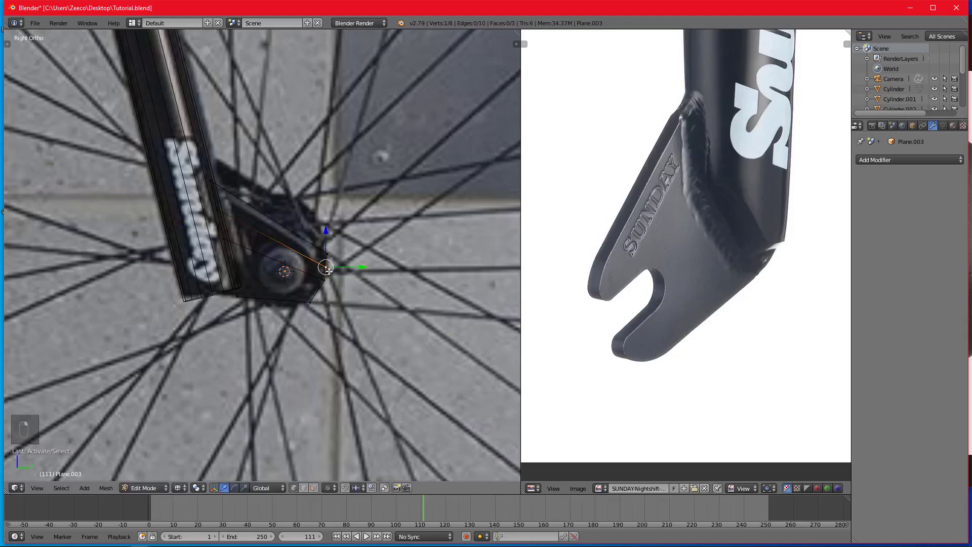
{"action": "key", "text": "g"}
{"action": "key", "text": "g"}
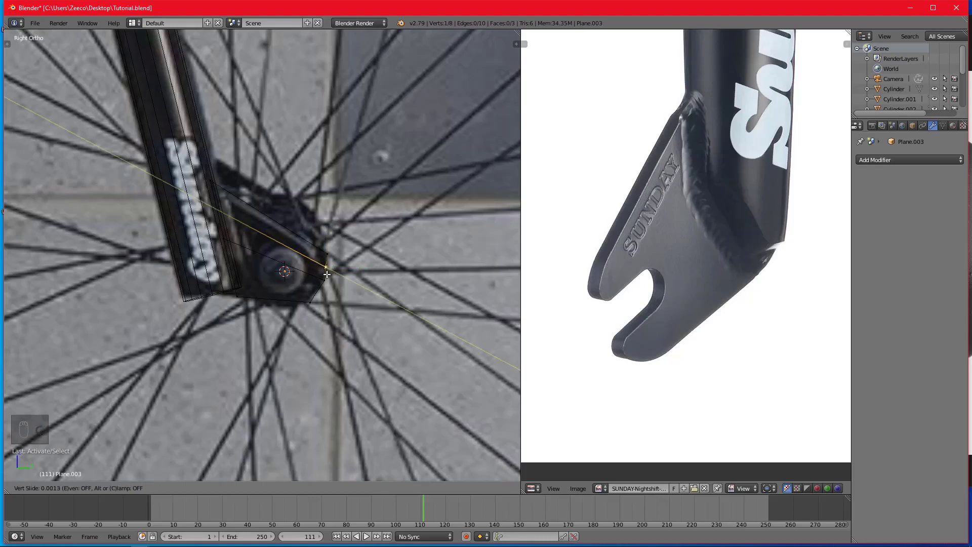
{"action": "left_click", "coordinate": [329, 276]}
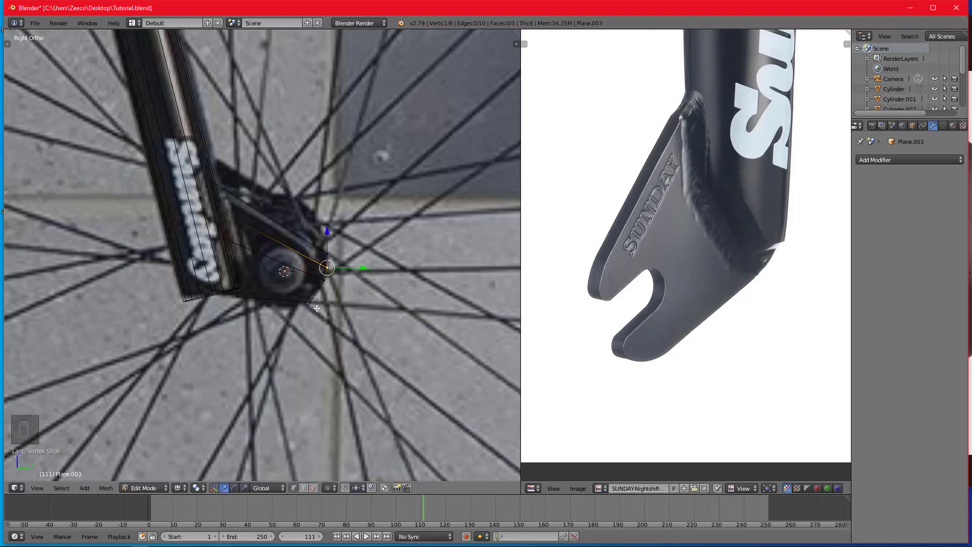
Add a centred loop cut across the plane's lower half and vertex-slide its front vertex outward by about 0.02, unclamped
{"action": "key", "text": "ctrl+r"}
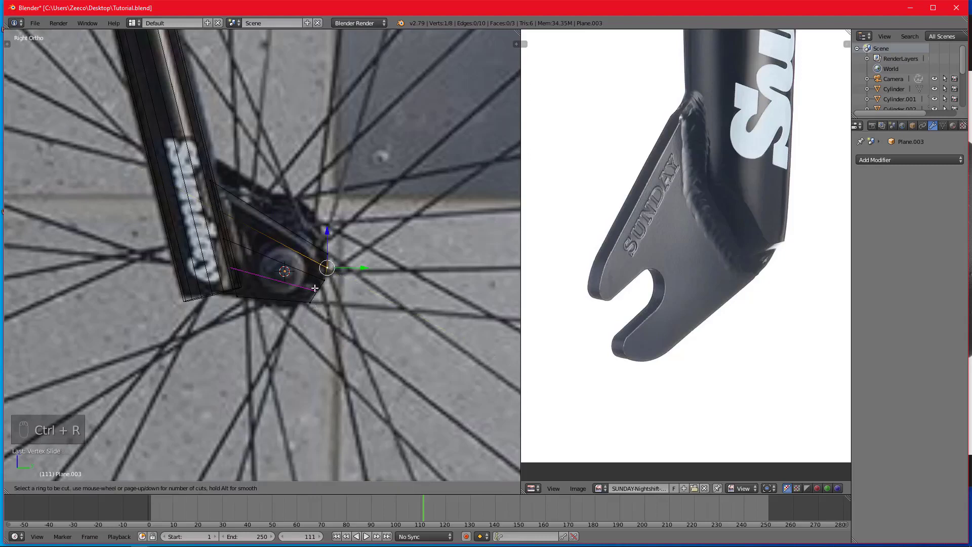
{"action": "left_click", "coordinate": [315, 288]}
{"action": "left_click", "coordinate": [315, 288]}
{"action": "right_click", "coordinate": [318, 293]}
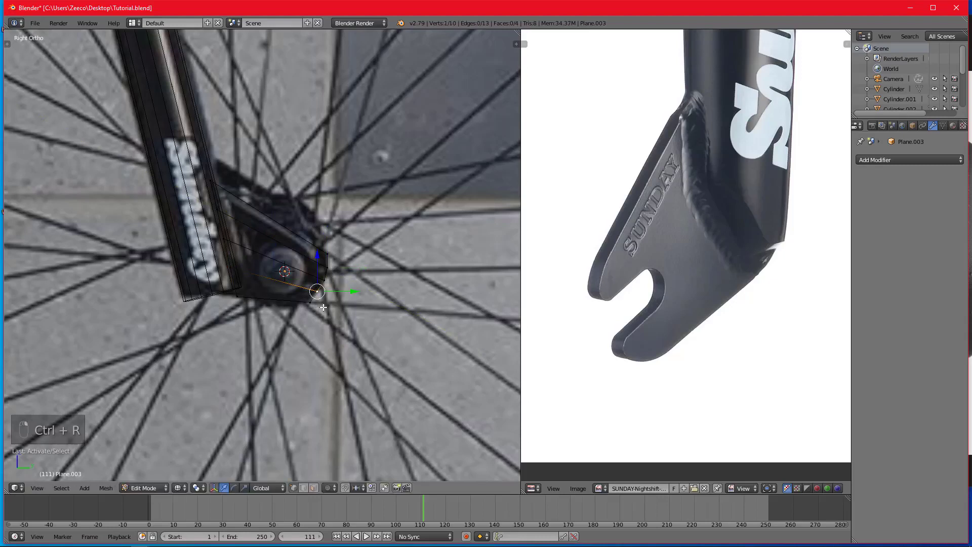
{"action": "key", "text": "g"}
{"action": "key", "text": "g"}
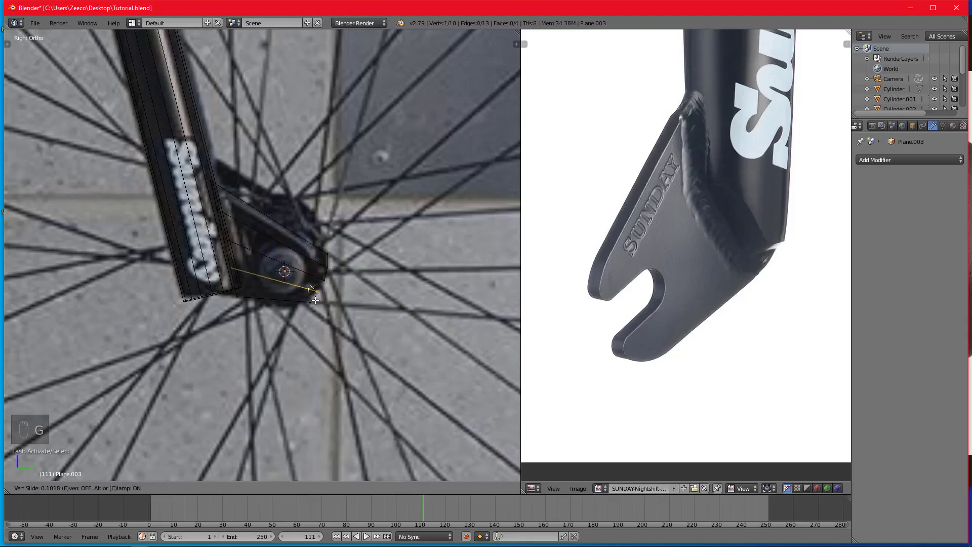
{"action": "key", "text": "c"}
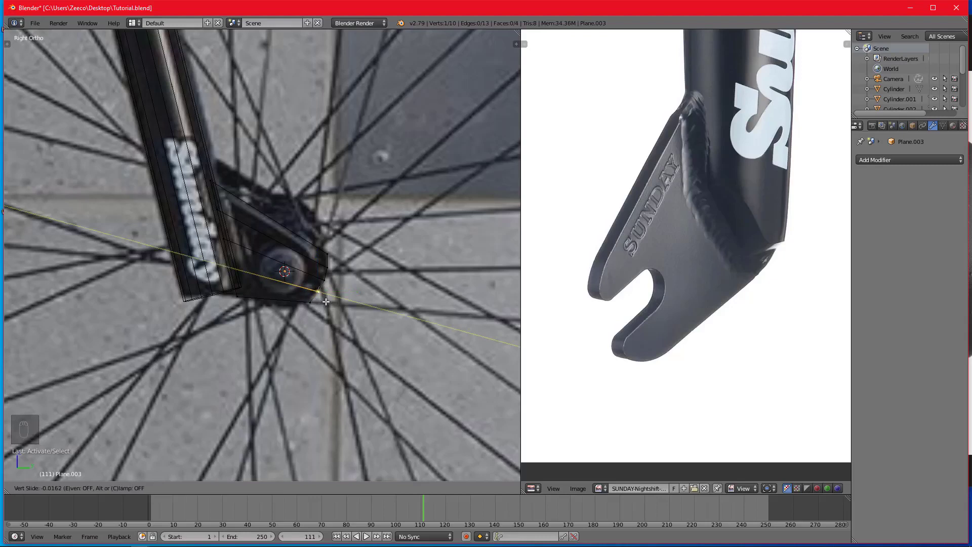
{"action": "left_click", "coordinate": [326, 302]}
Vertex-slide the plane's lower front corner back along the bottom edge by about 0.03 to round the outline
{"action": "right_click", "coordinate": [316, 304]}
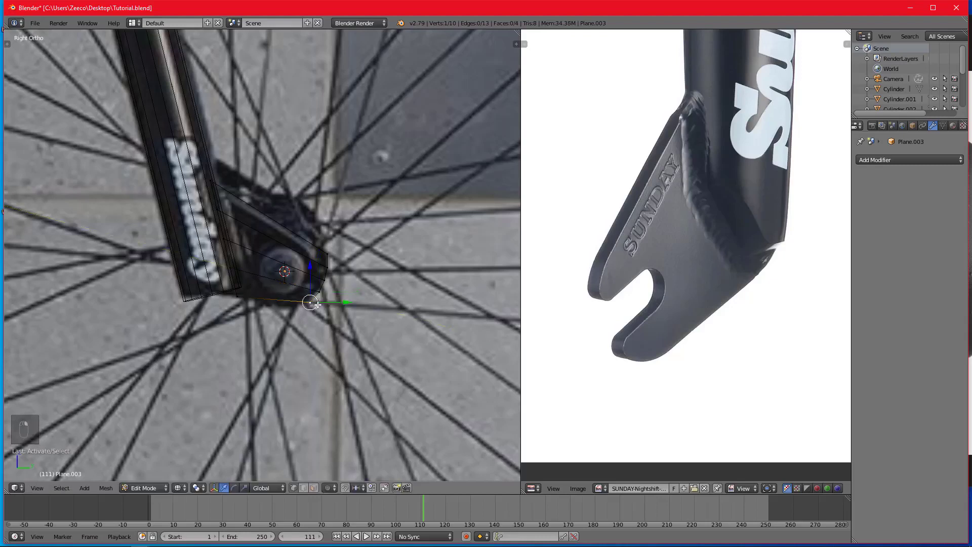
{"action": "key", "text": "g"}
{"action": "key", "text": "g"}
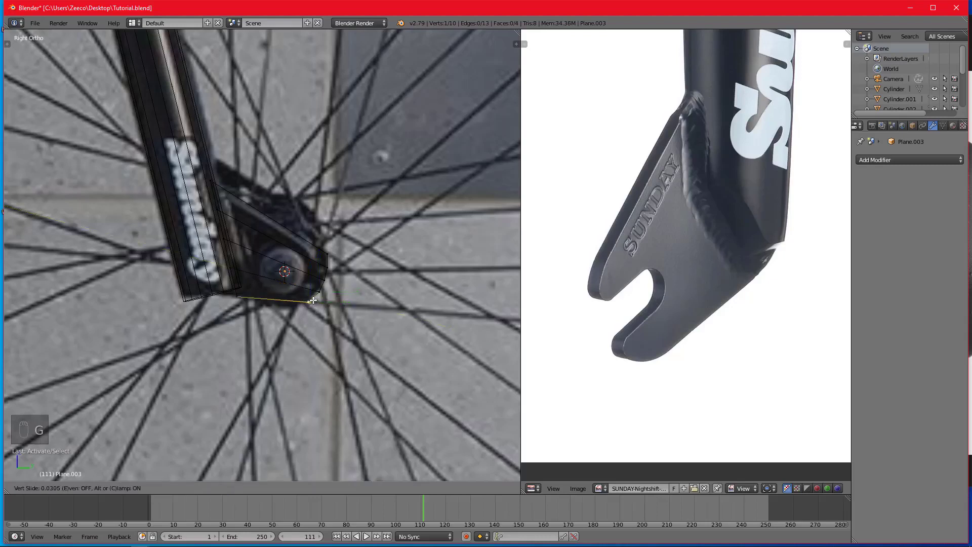
{"action": "left_click", "coordinate": [313, 300]}
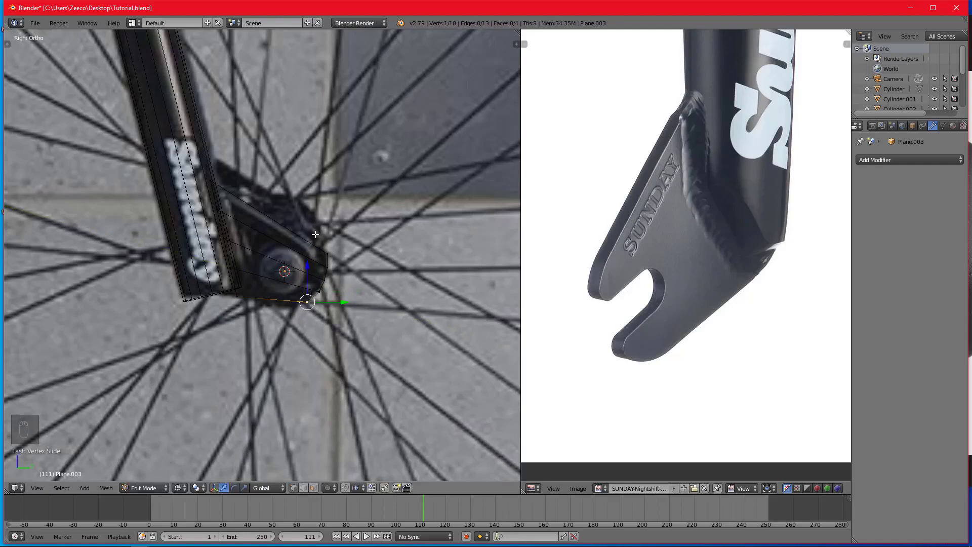
Select the plane's whole rear edge and edge-slide it backward into the fork leg with clamping off
{"action": "right_click", "coordinate": [241, 297]}
{"action": "right_click", "coordinate": [211, 181], "text": "shift"}
{"action": "right_click", "coordinate": [228, 239], "text": "alt"}
{"action": "right_click", "coordinate": [224, 231], "text": "alt"}
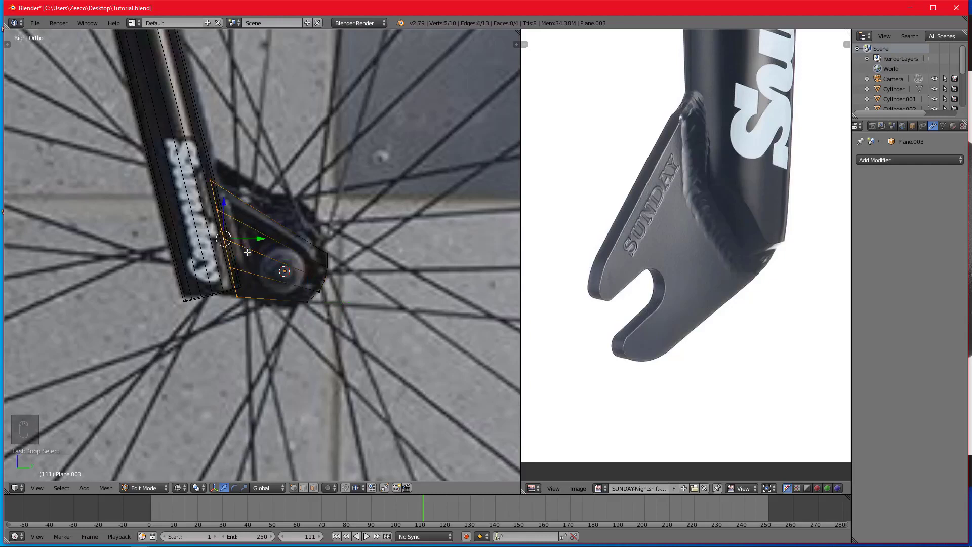
{"action": "key", "text": "g"}
{"action": "key", "text": "g"}
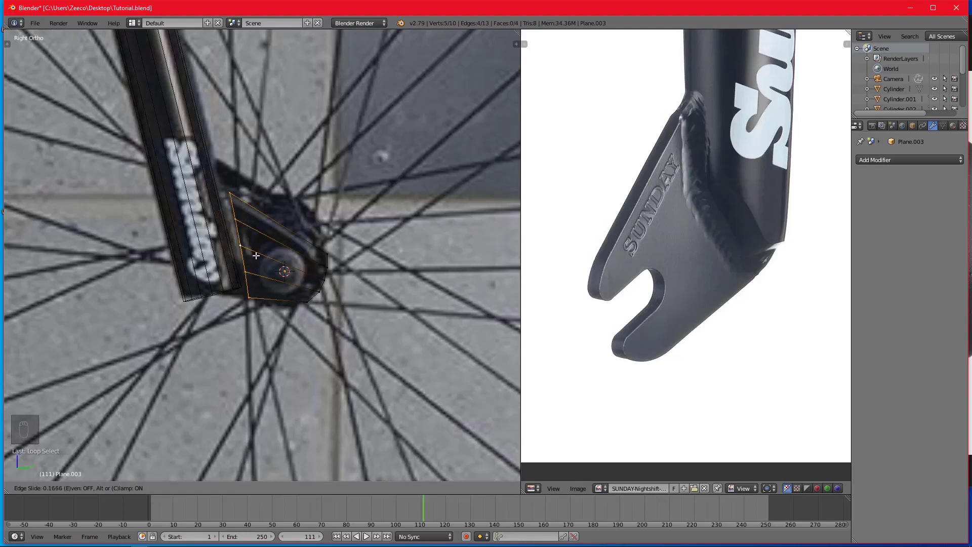
{"action": "key", "text": "c"}
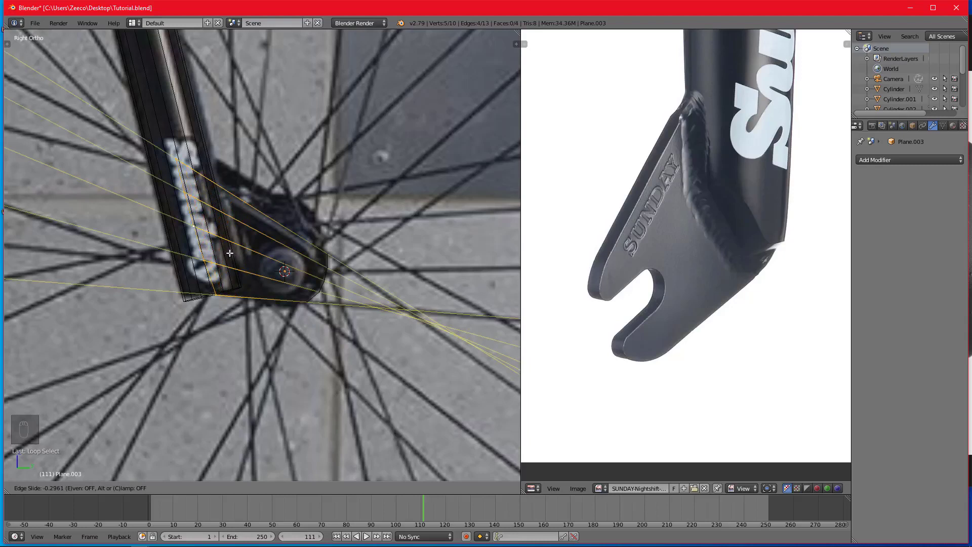
{"action": "left_click", "coordinate": [238, 251]}
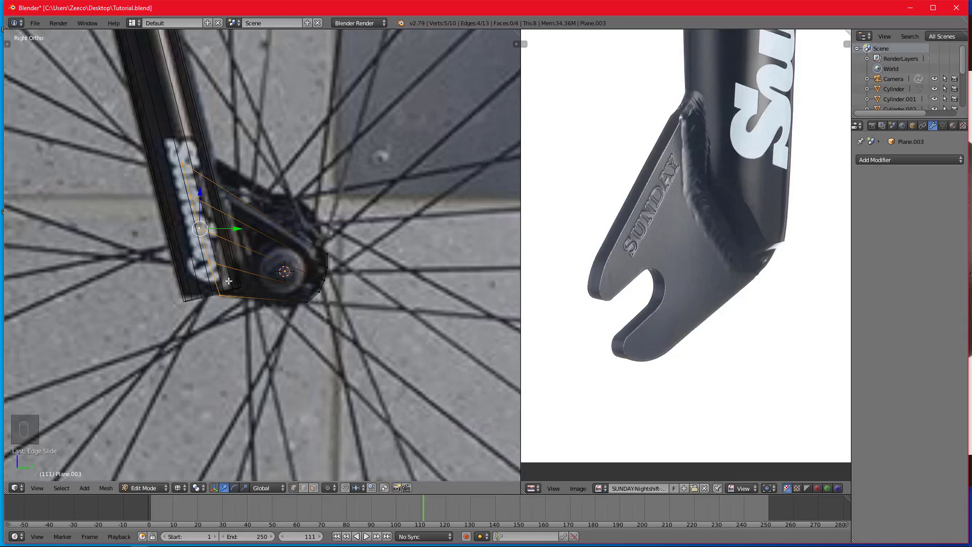
{"action": "scroll", "coordinate": [213, 299], "scroll_direction": "up", "scroll_amount": 6}
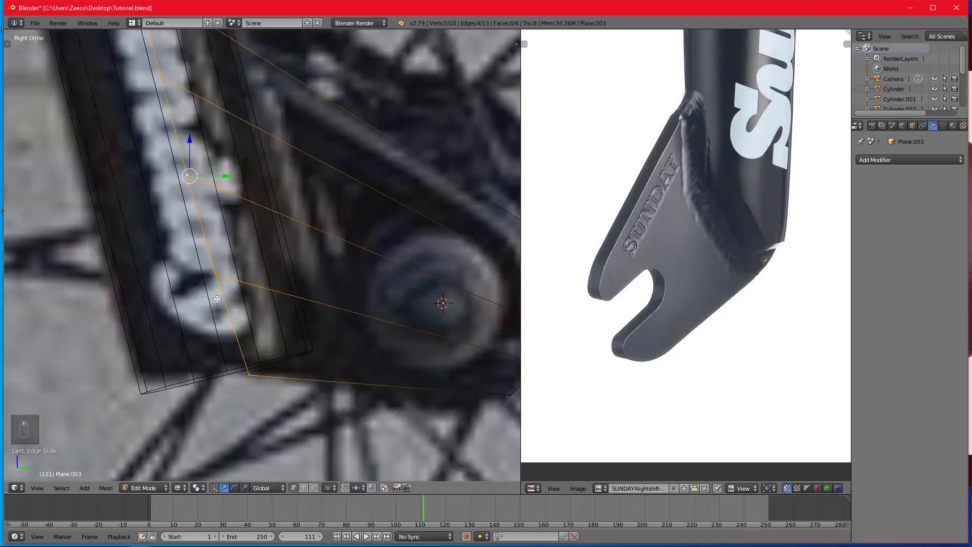
{"action": "scroll", "coordinate": [218, 302], "scroll_direction": "down", "scroll_amount": 7, "text": "shift"}
{"action": "scroll", "coordinate": [245, 320], "scroll_direction": "up", "scroll_amount": 4}
{"action": "scroll", "coordinate": [247, 319], "scroll_direction": "down", "scroll_amount": 8}
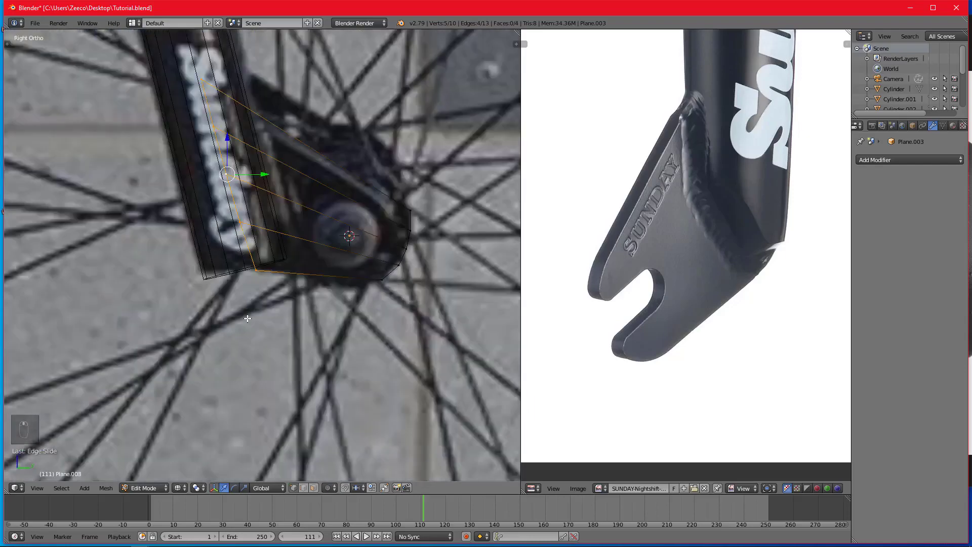
{"action": "scroll", "coordinate": [247, 319], "scroll_direction": "down", "scroll_amount": 5}
{"action": "scroll", "coordinate": [247, 318], "scroll_direction": "up", "scroll_amount": 5}
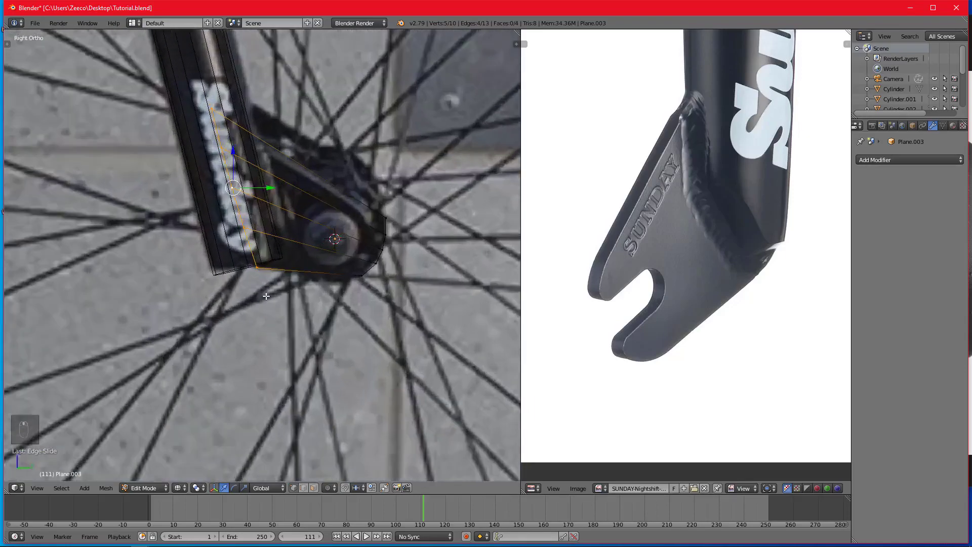
{"action": "scroll", "coordinate": [288, 263], "scroll_direction": "down", "scroll_amount": 8}
Show layer 1 and inspect the dropout plane against the fork legs from the front in solid shading
{"action": "key", "text": "1"}
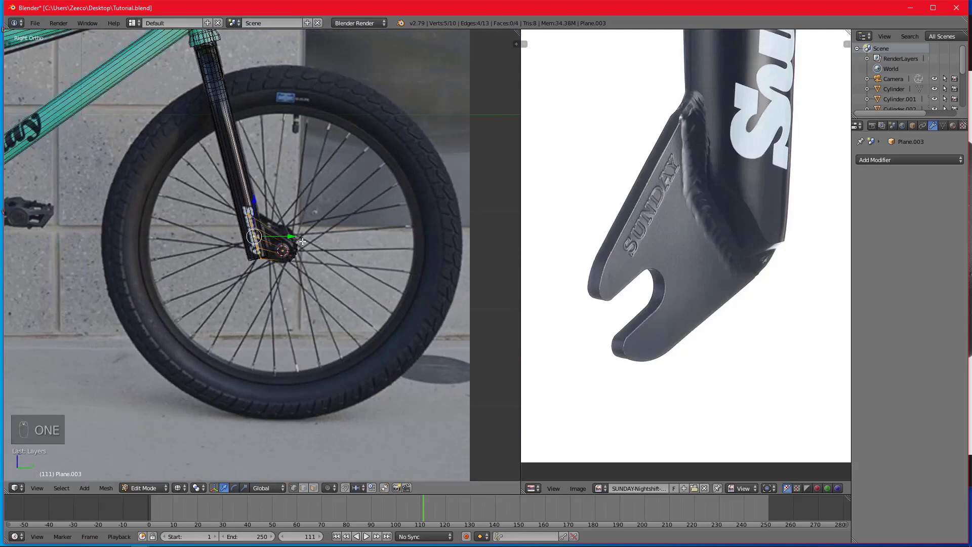
{"action": "key", "text": "KP_1"}
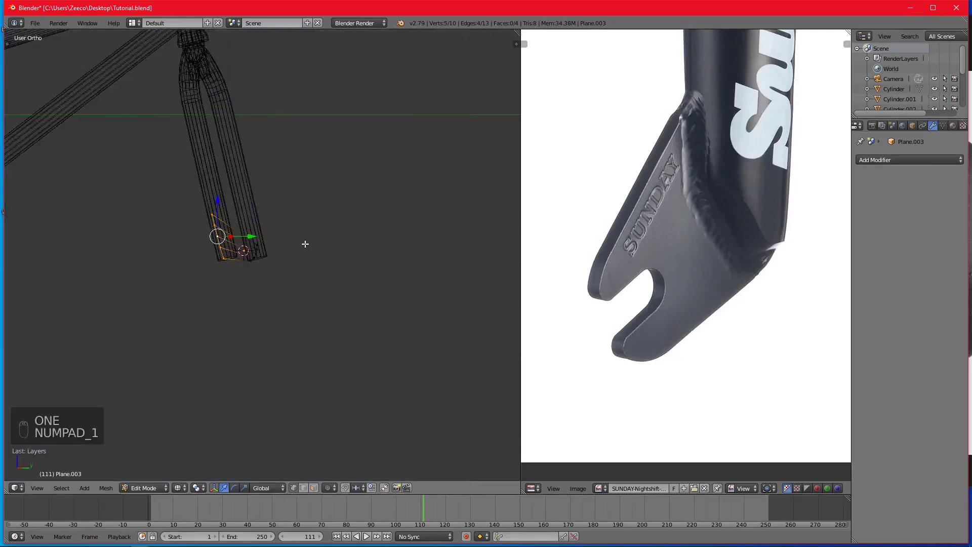
{"action": "scroll", "coordinate": [278, 253], "scroll_direction": "up", "scroll_amount": 3}
{"action": "scroll", "coordinate": [278, 252], "scroll_direction": "down", "scroll_amount": 5, "text": "ctrl"}
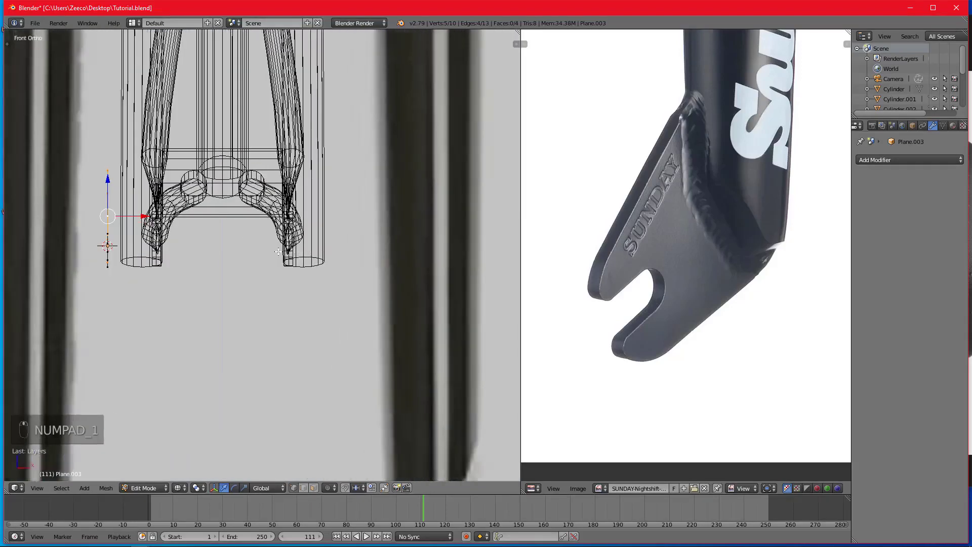
{"action": "key", "text": "z"}
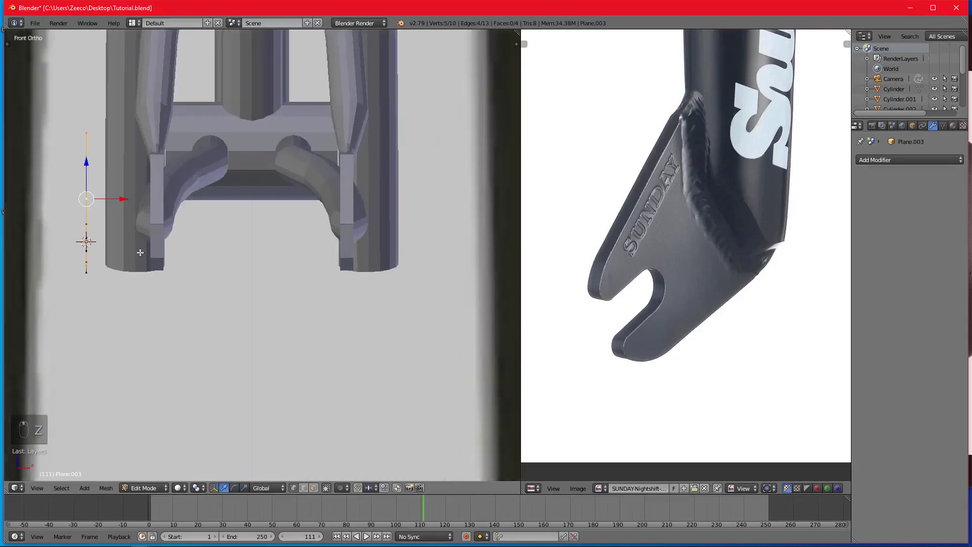
{"action": "scroll", "coordinate": [167, 250], "scroll_direction": "down", "scroll_amount": 1, "text": "ctrl"}
{"action": "scroll", "coordinate": [170, 247], "scroll_direction": "up", "scroll_amount": 3, "text": "ctrl"}
{"action": "scroll", "coordinate": [174, 239], "scroll_direction": "down", "scroll_amount": 3, "text": "ctrl"}
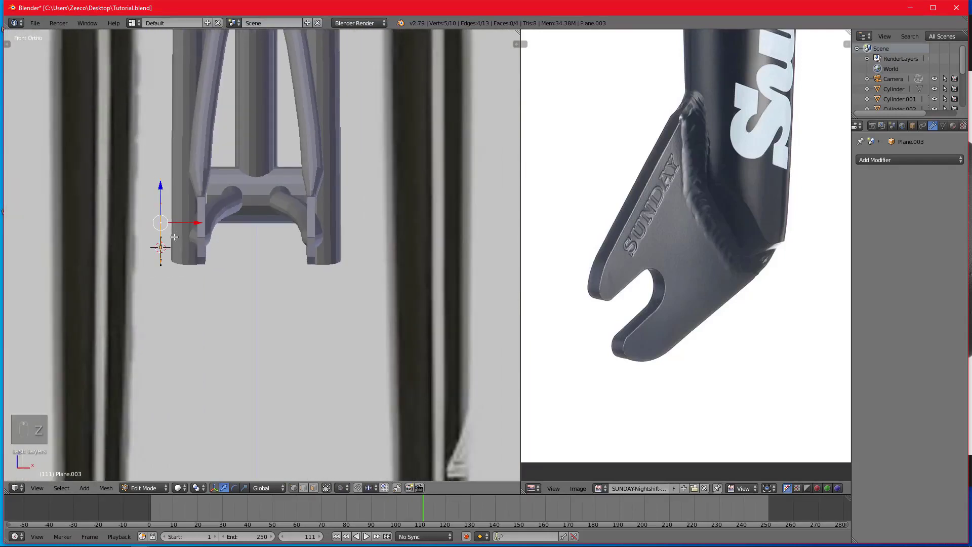
{"action": "mouse_move", "coordinate": [182, 220]}
{"action": "left_mouse_down"}
{"action": "mouse_move", "coordinate": [191, 221]}
{"action": "mouse_move", "coordinate": [174, 224]}
{"action": "left_mouse_up"}
{"action": "middle_click_drag", "start_coordinate": [175, 223], "coordinate": [257, 223]}
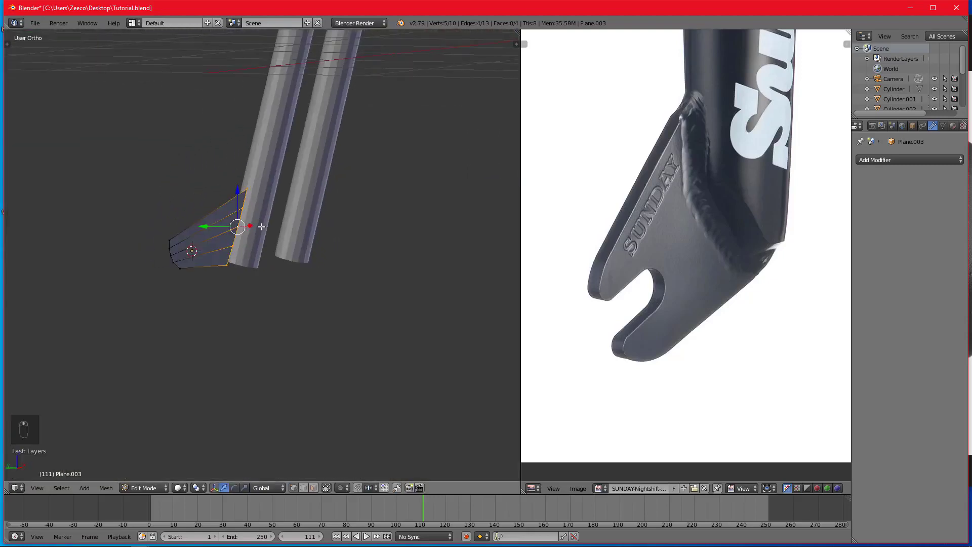
Select the entire dropout plane and, in front view, move it along X into the nearest fork leg
{"action": "key", "text": "a"}
{"action": "key", "text": "a"}
{"action": "key", "text": "a"}
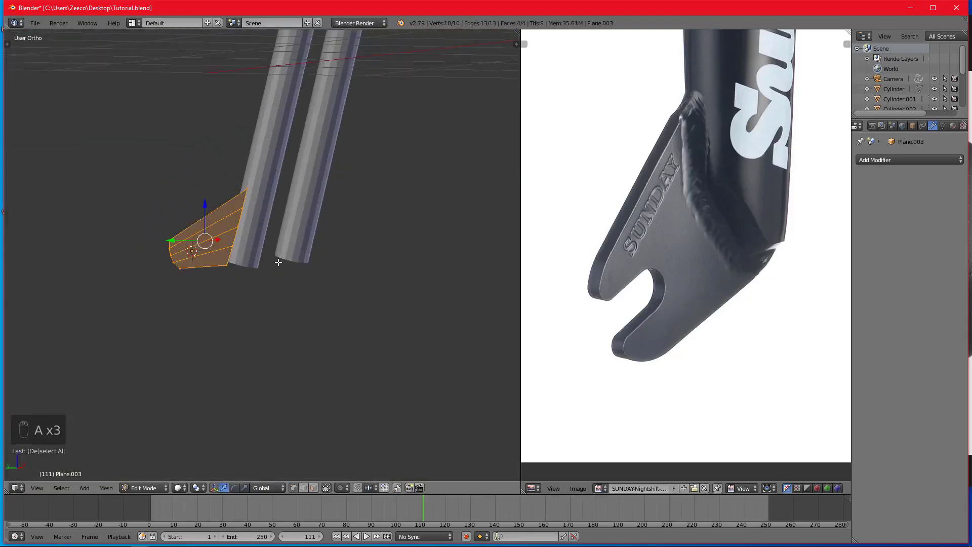
{"action": "key", "text": "KP_1"}
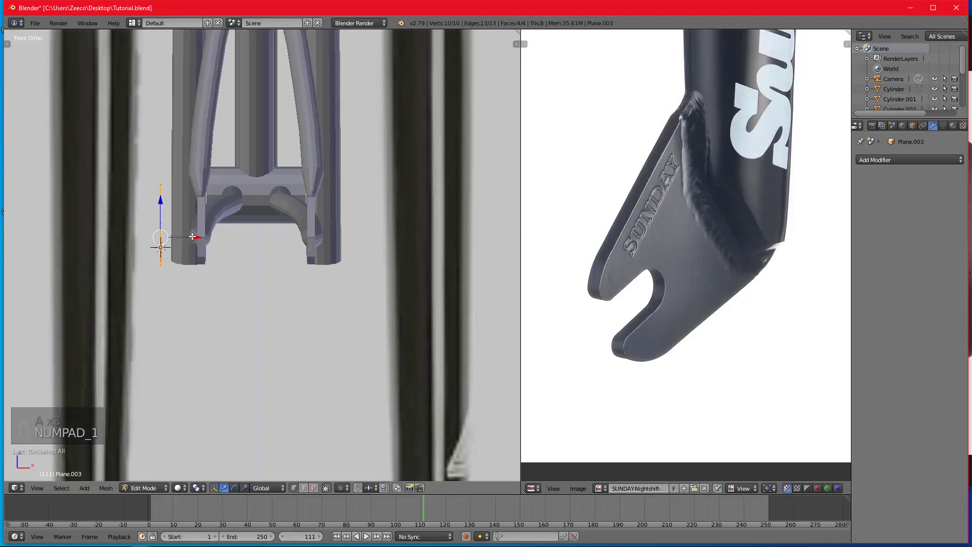
{"action": "left_click_drag", "start_coordinate": [192, 236], "coordinate": [214, 237]}
Extrude the whole dropout plane inward by about 0.07 to give it thickness, and check it in solid shading
{"action": "key", "text": "z"}
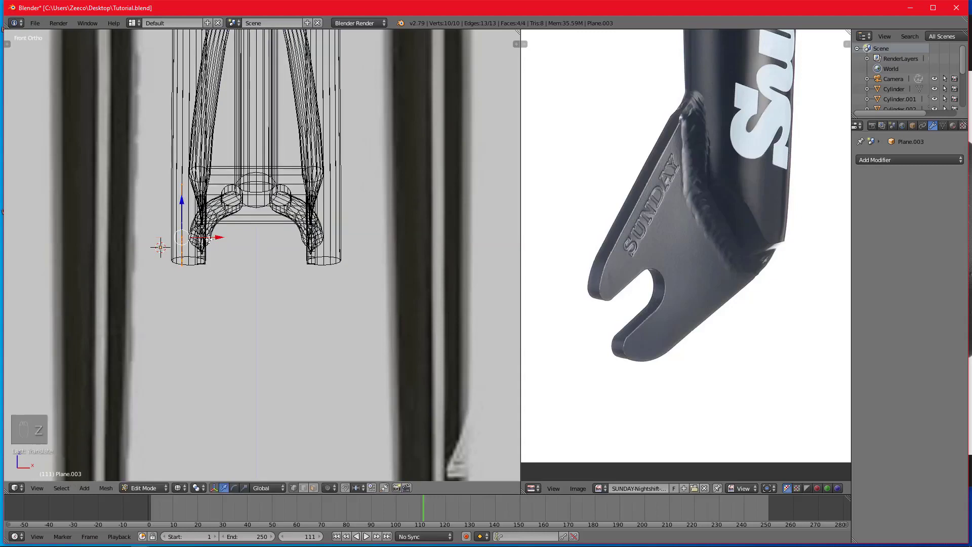
{"action": "key", "text": "e"}
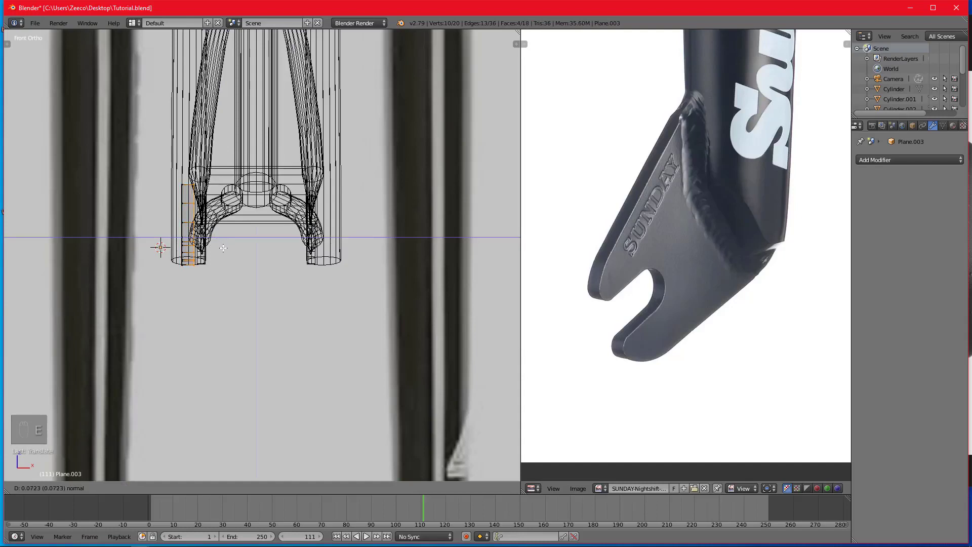
{"action": "left_click", "coordinate": [223, 249]}
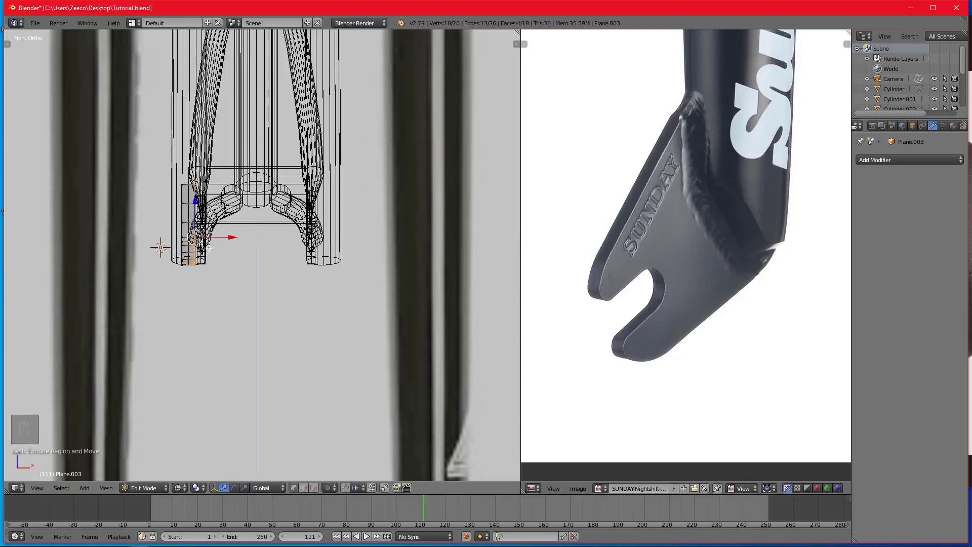
{"action": "scroll", "coordinate": [209, 243], "scroll_direction": "down", "scroll_amount": 2}
{"action": "key", "text": "z"}
{"action": "middle_click_drag", "start_coordinate": [209, 243], "coordinate": [358, 276]}
{"action": "key", "text": "KP_3"}
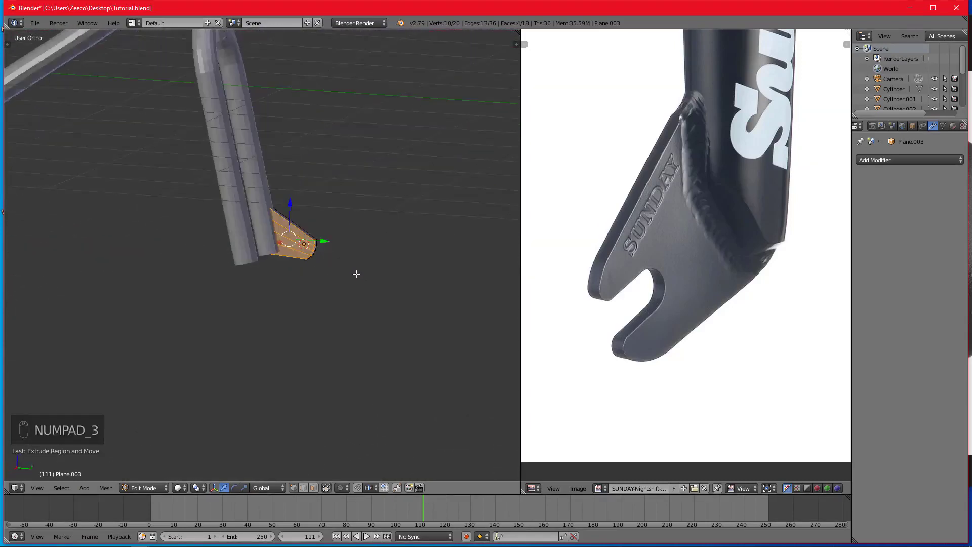
Examine the thickened dropout against the side reference photo in solid and wireframe shading, and against the whole fork
{"action": "scroll", "coordinate": [310, 261], "scroll_direction": "up", "scroll_amount": 5}
{"action": "scroll", "coordinate": [310, 261], "scroll_direction": "up", "scroll_amount": 2}
{"action": "key", "text": "z"}
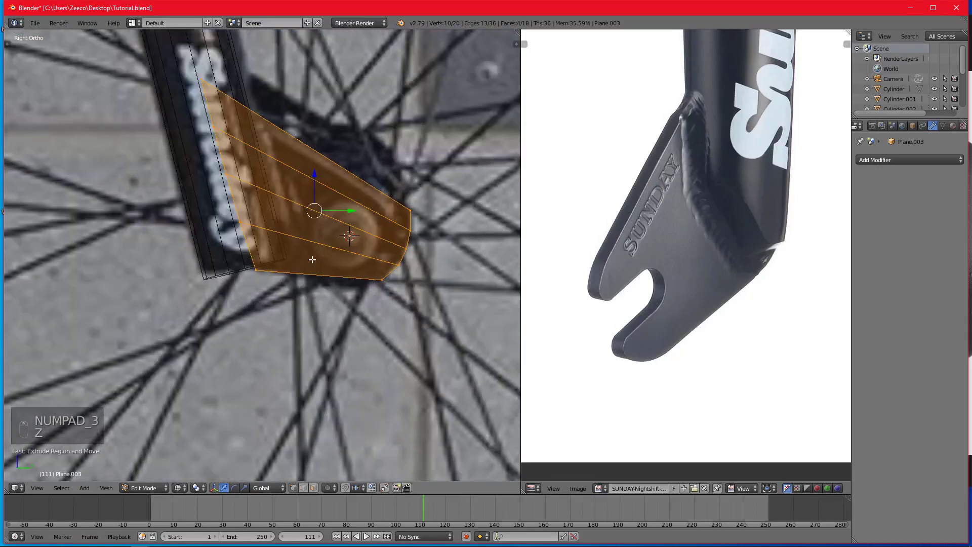
{"action": "key", "text": "z"}
{"action": "key", "text": "z"}
{"action": "key", "text": "z"}
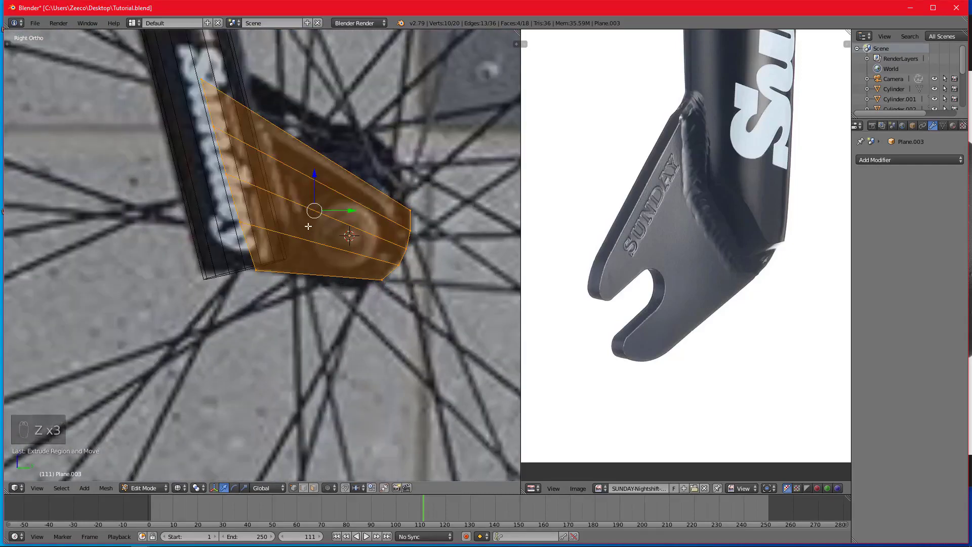
{"action": "key", "text": "z"}
{"action": "key", "text": "z"}
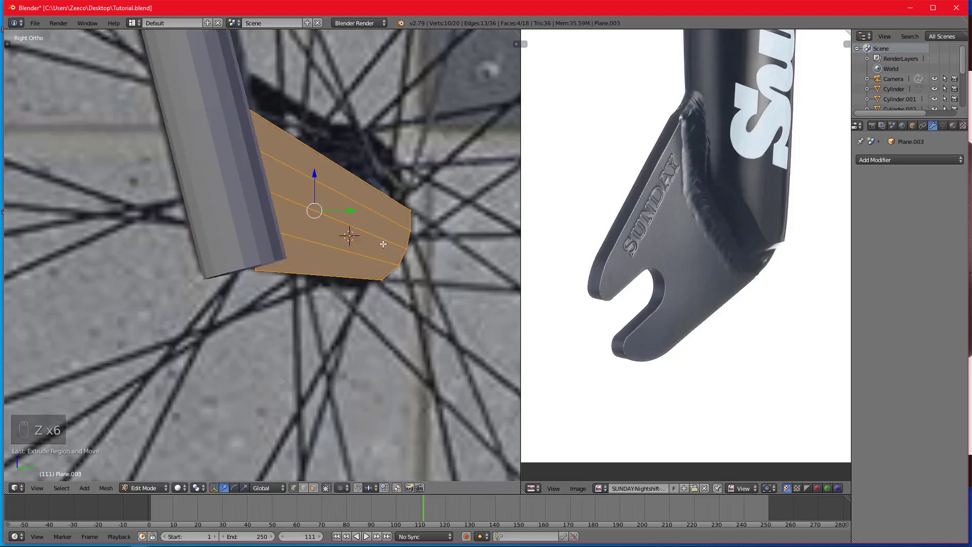
{"action": "key", "text": "z"}
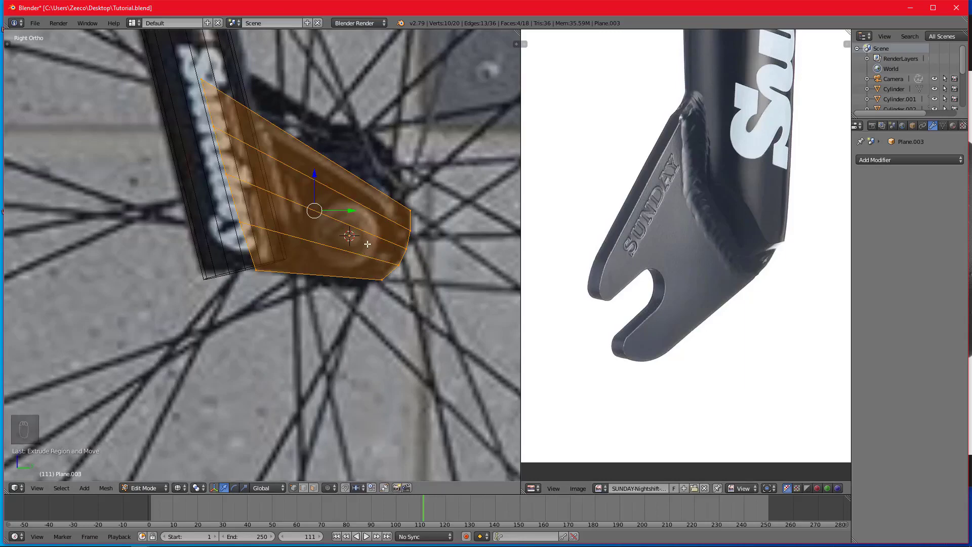
{"action": "scroll", "coordinate": [328, 233], "scroll_direction": "down", "scroll_amount": 6}
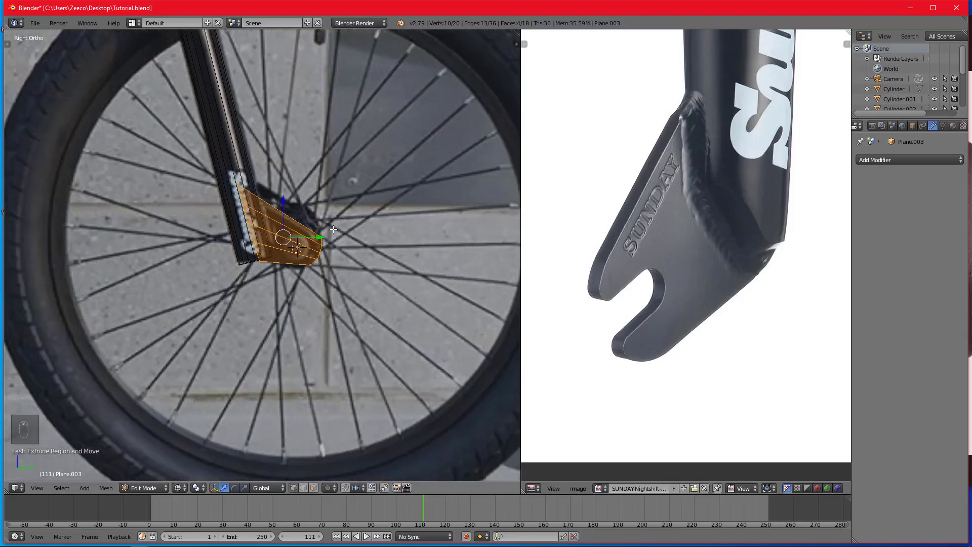
{"action": "middle_click_drag", "start_coordinate": [329, 233], "coordinate": [267, 250]}
{"action": "scroll", "coordinate": [268, 251], "scroll_direction": "down", "scroll_amount": 4}
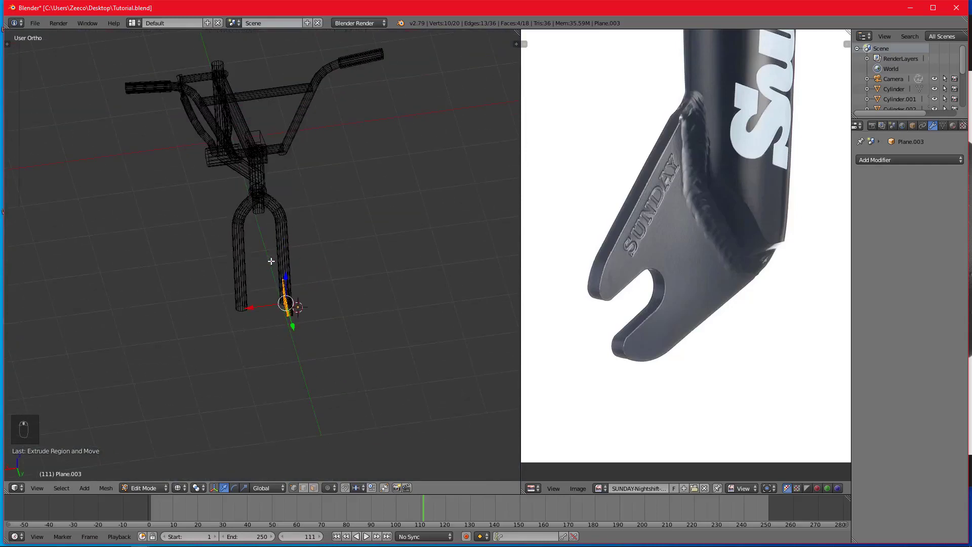
{"action": "scroll", "coordinate": [268, 222], "scroll_direction": "up", "scroll_amount": 3}
Snap the 3D cursor to the upper ring of the steerer tube beneath the head tube
{"action": "key", "text": "Tab"}
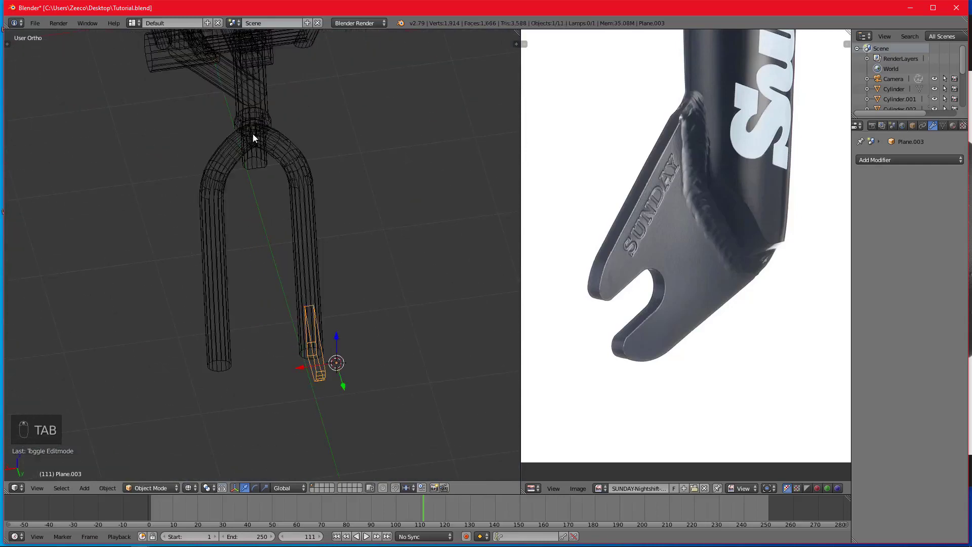
{"action": "right_click", "coordinate": [253, 133]}
{"action": "middle_click_drag", "start_coordinate": [263, 177], "coordinate": [326, 313]}
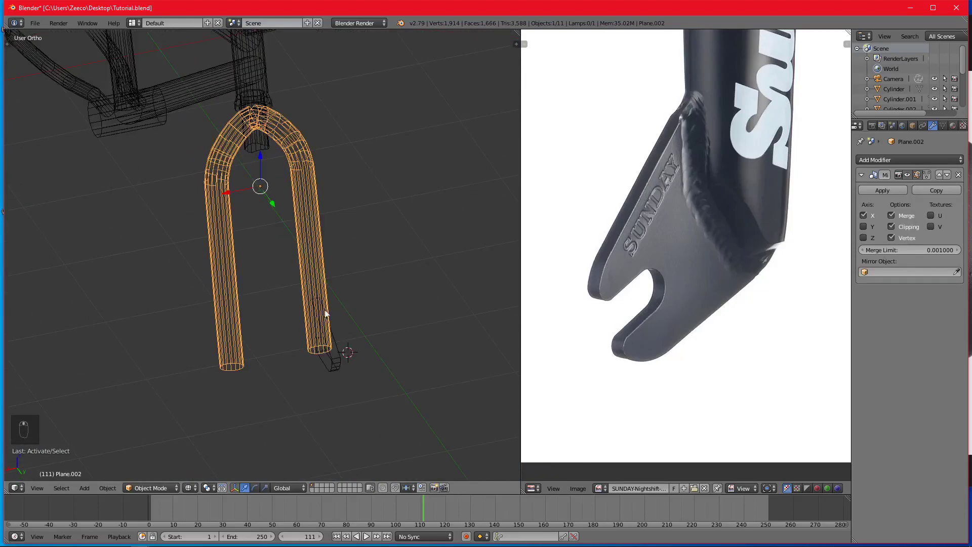
{"action": "right_click", "coordinate": [336, 358]}
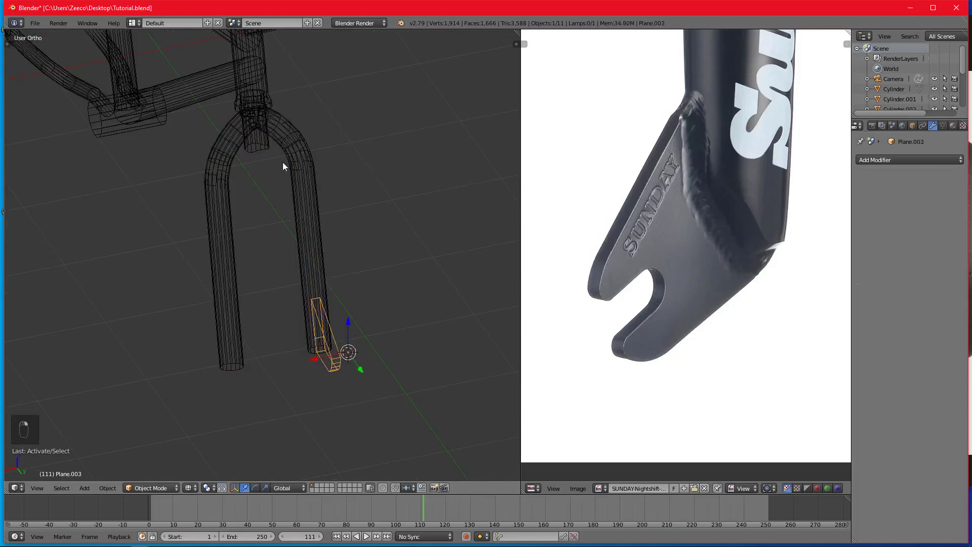
{"action": "right_click", "coordinate": [256, 141]}
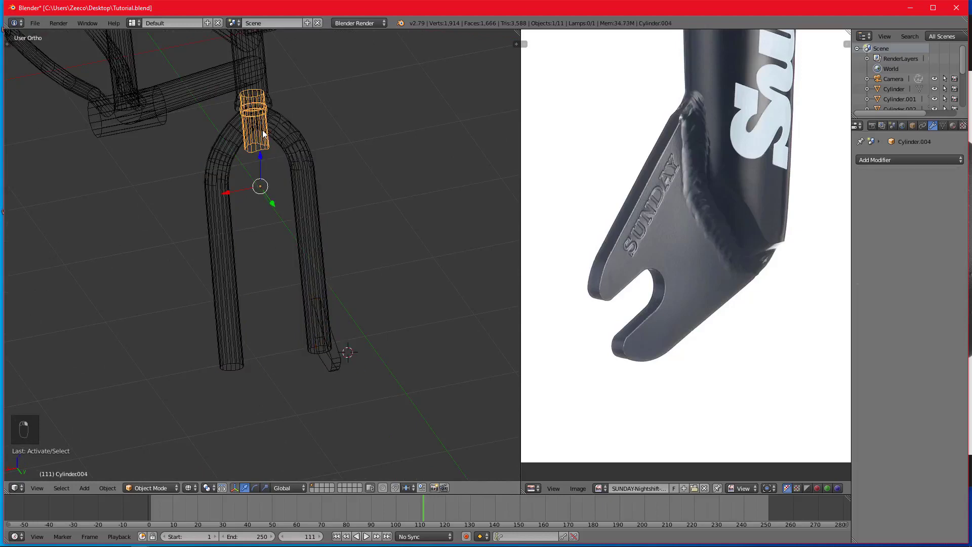
{"action": "key", "text": "Tab"}
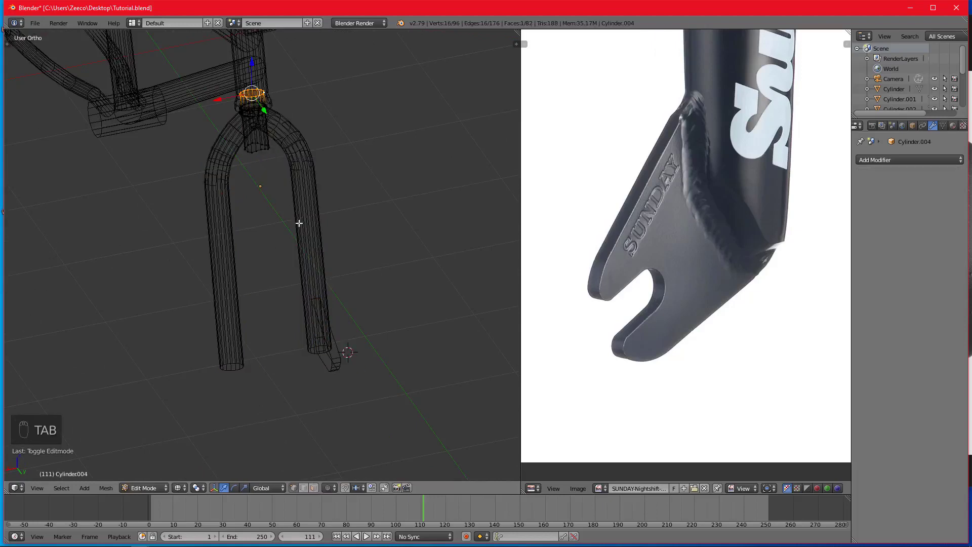
{"action": "key", "text": "shift+s"}
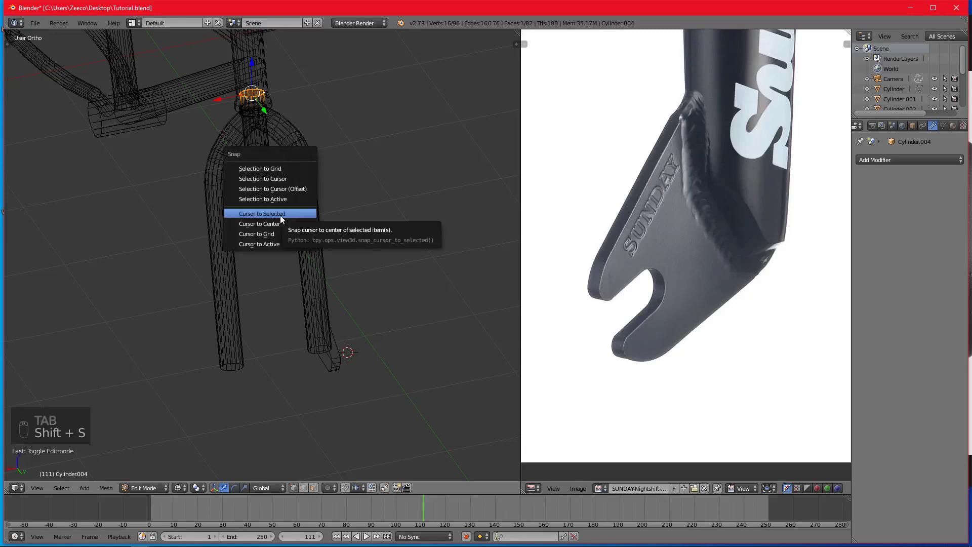
{"action": "left_click", "coordinate": [261, 214]}
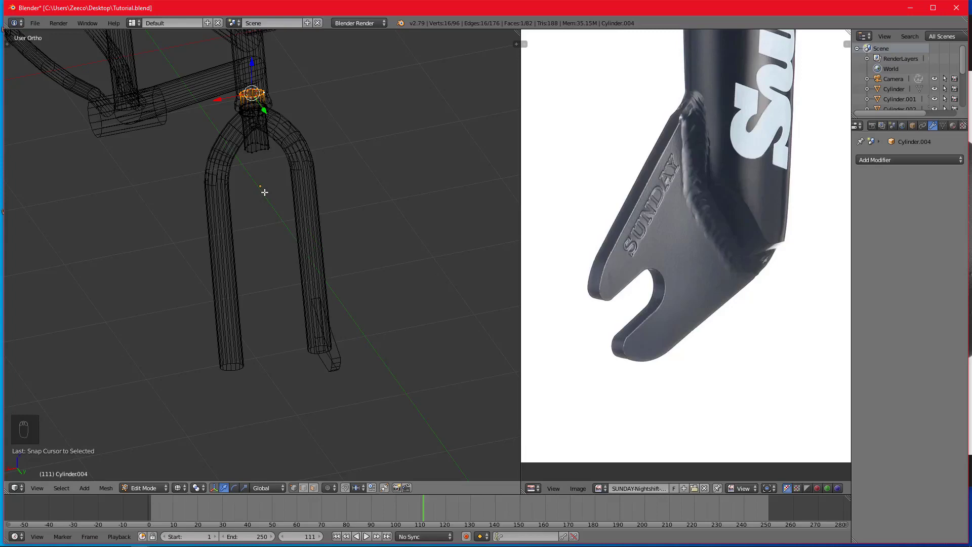
{"action": "key", "text": "Tab"}
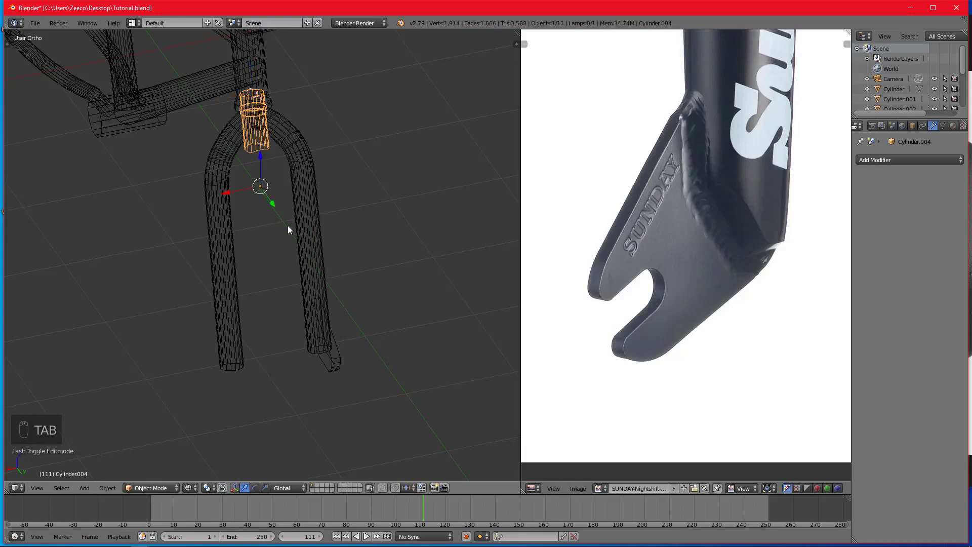
Select the dropout in Object Mode and snap the 3D cursor to its origin
{"action": "right_click", "coordinate": [335, 358]}
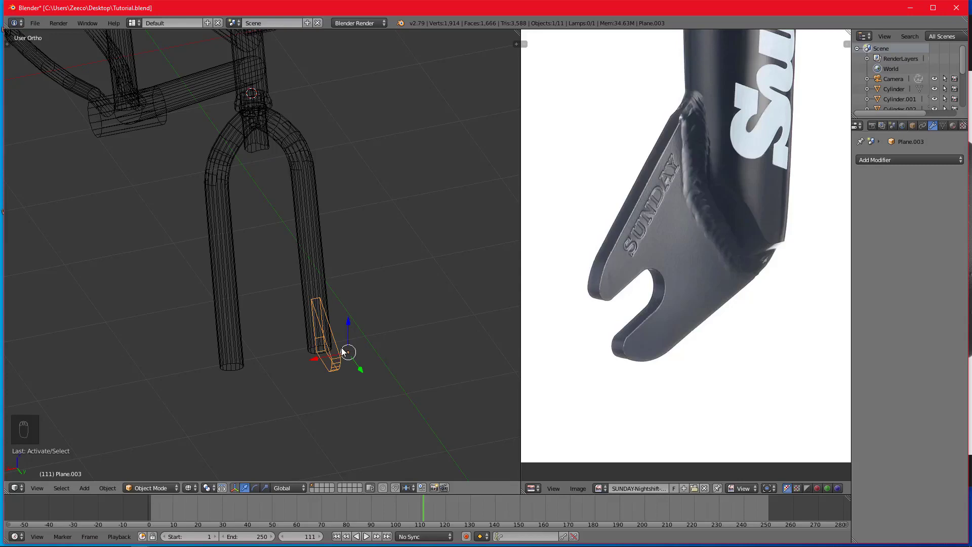
{"action": "key", "text": "shift+s"}
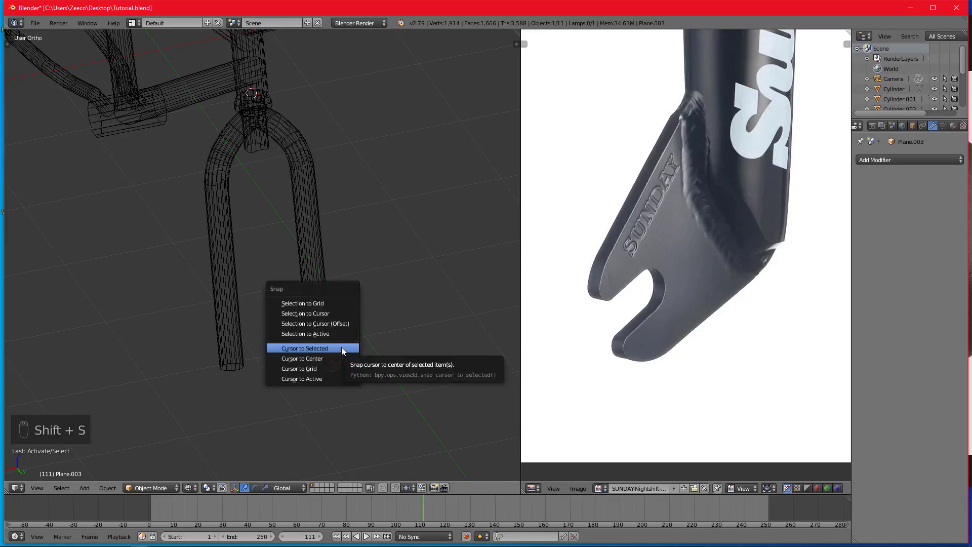
{"action": "key", "text": "Tab"}
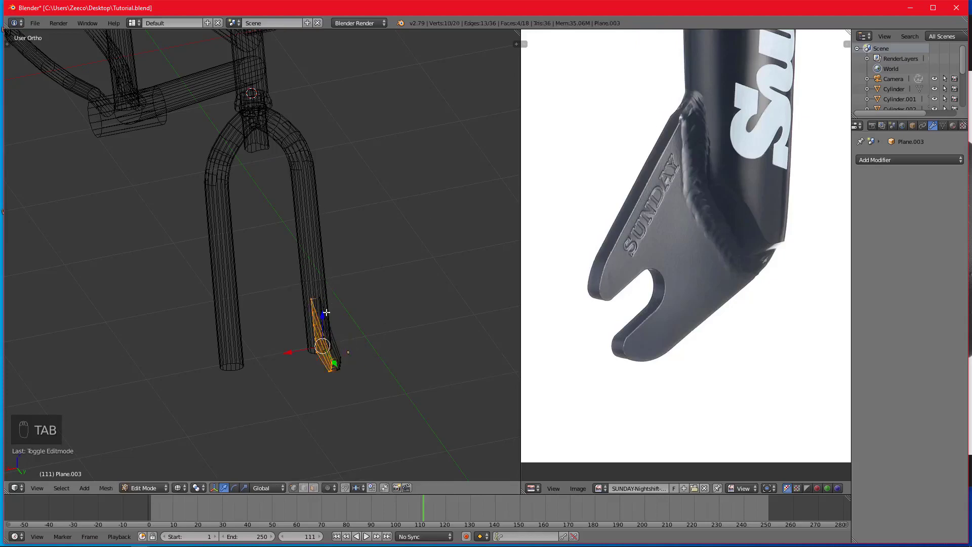
{"action": "key", "text": "Tab"}
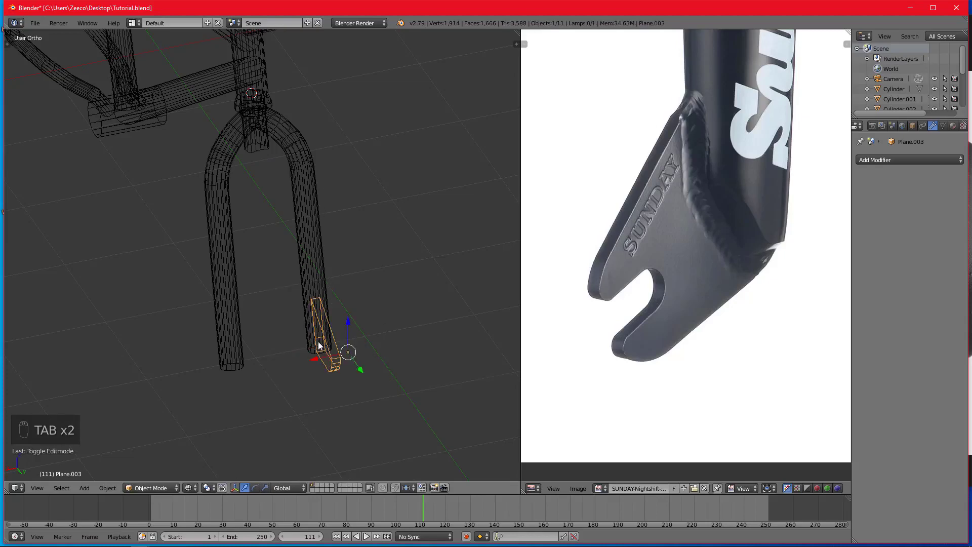
{"action": "key", "text": "t"}
{"action": "key", "text": "t"}
{"action": "key", "text": "t"}
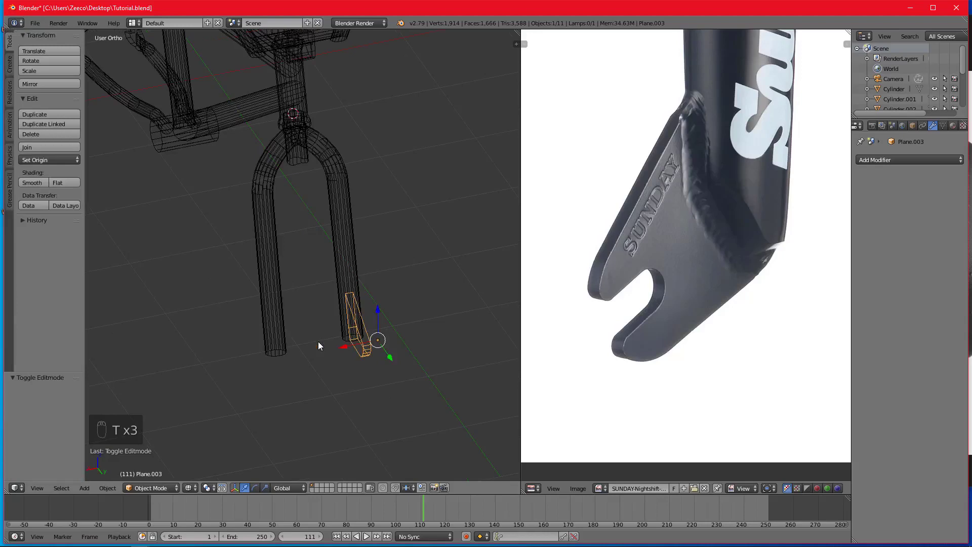
{"action": "left_click", "coordinate": [46, 160]}
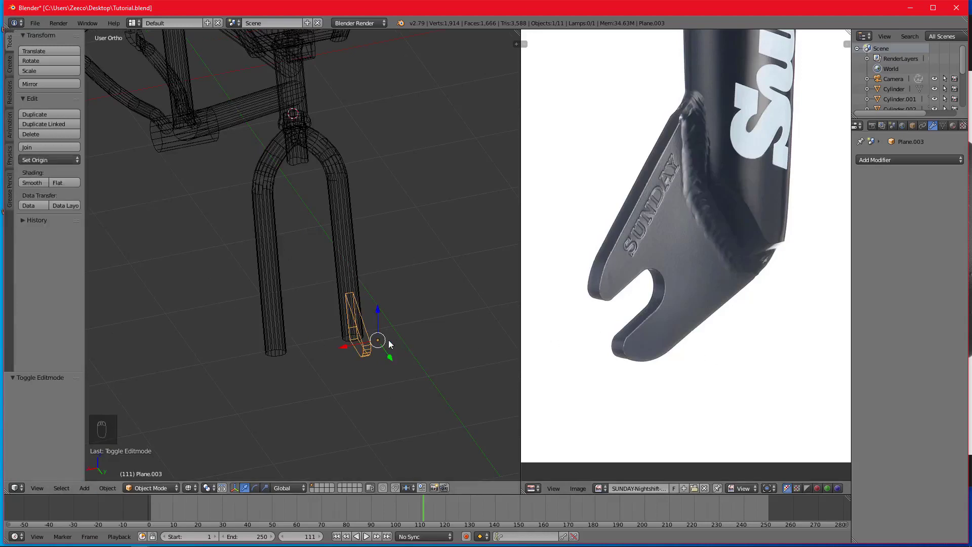
{"action": "key", "text": "shift+s"}
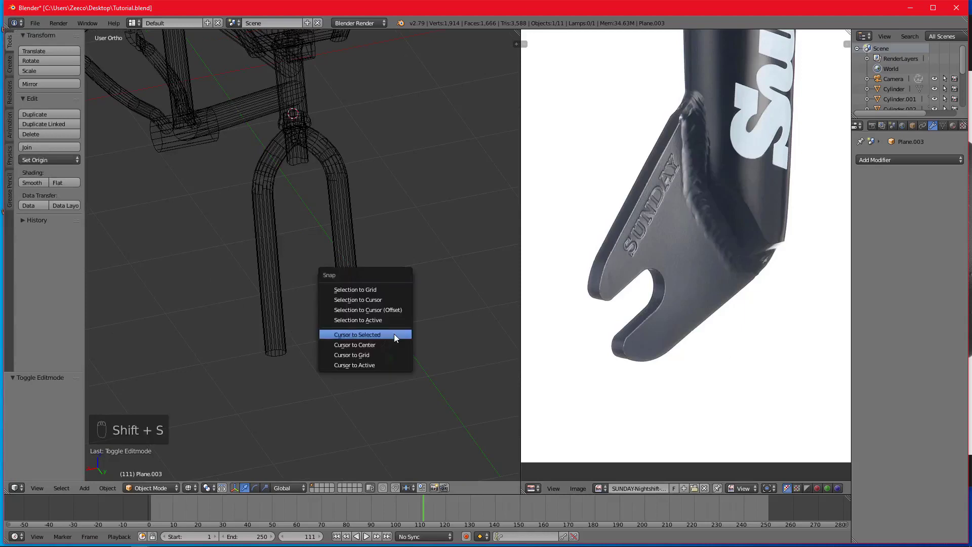
{"action": "left_click", "coordinate": [396, 338]}
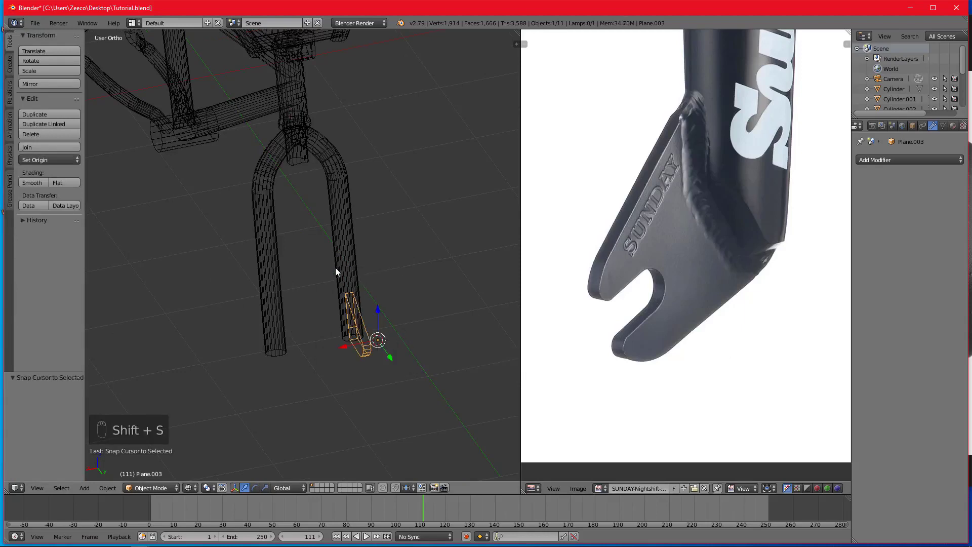
Select the fork legs object and snap the 3D cursor to its origin
{"action": "right_click", "coordinate": [342, 241]}
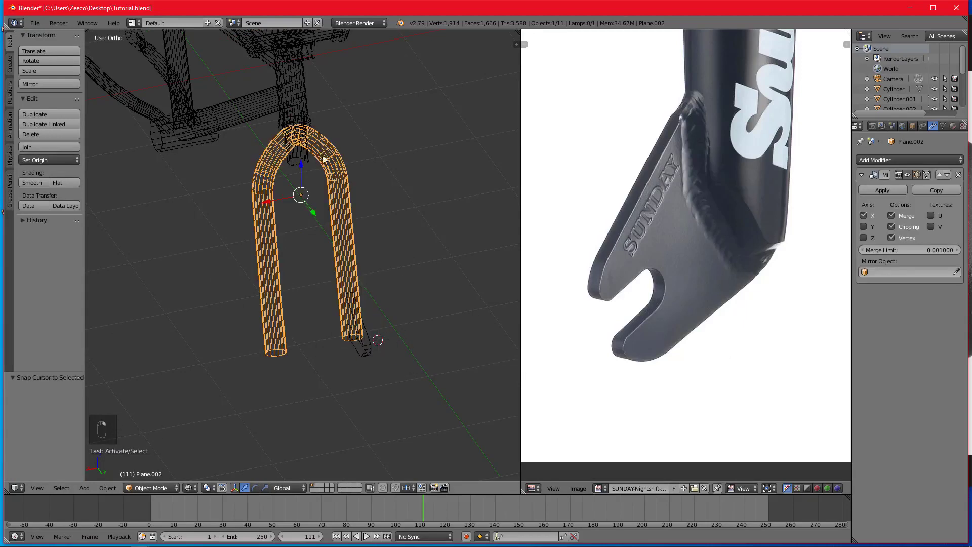
{"action": "key", "text": "shift+s"}
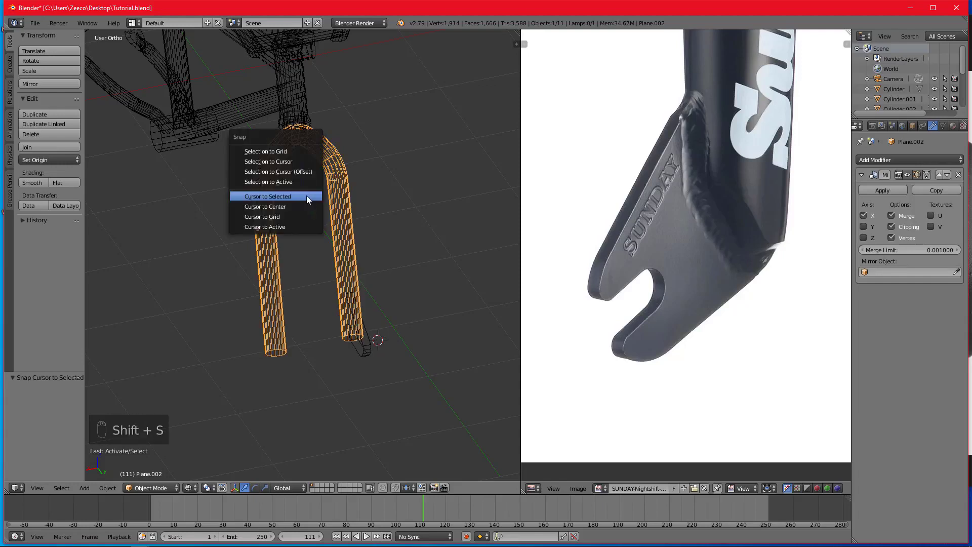
{"action": "left_click", "coordinate": [308, 196]}
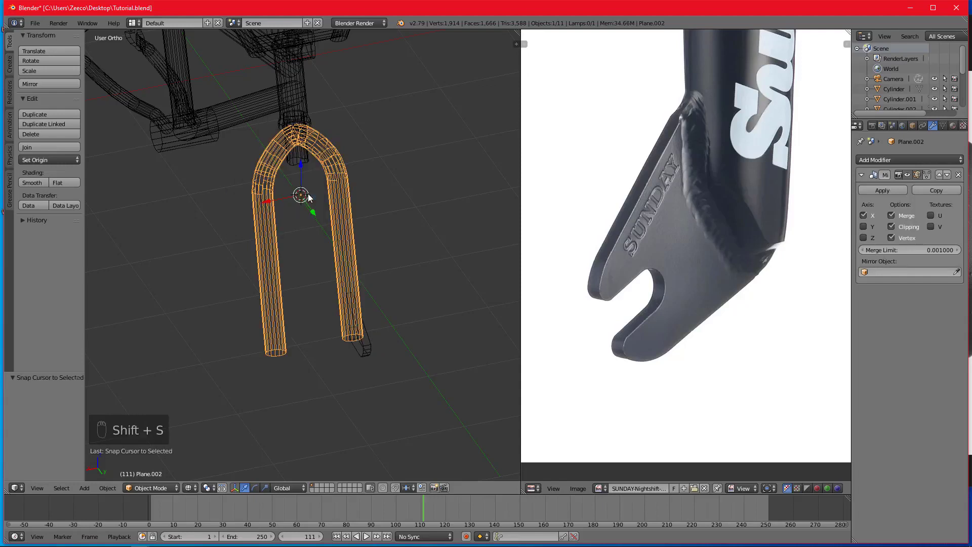
Set the dropout's origin to the 3D cursor
{"action": "right_click", "coordinate": [366, 350]}
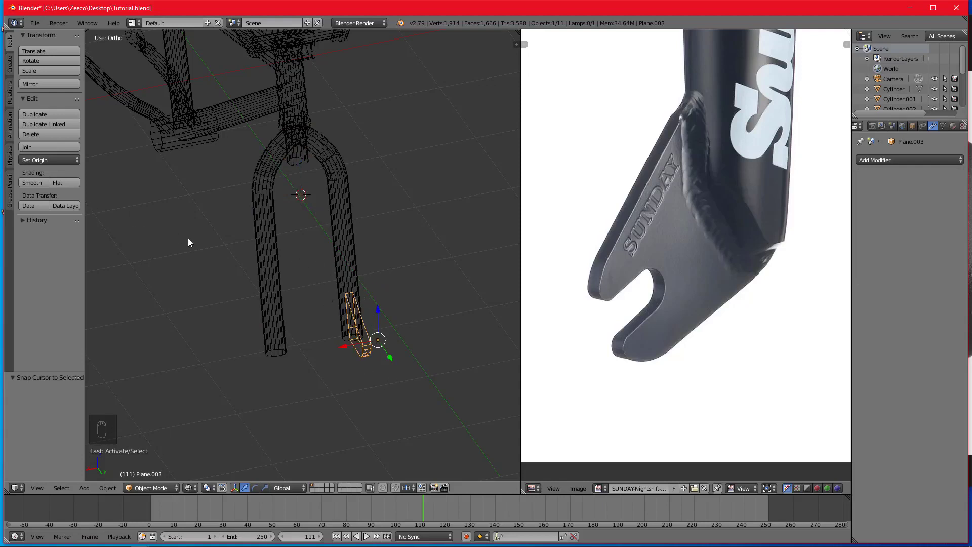
{"action": "key", "text": "shift+s"}
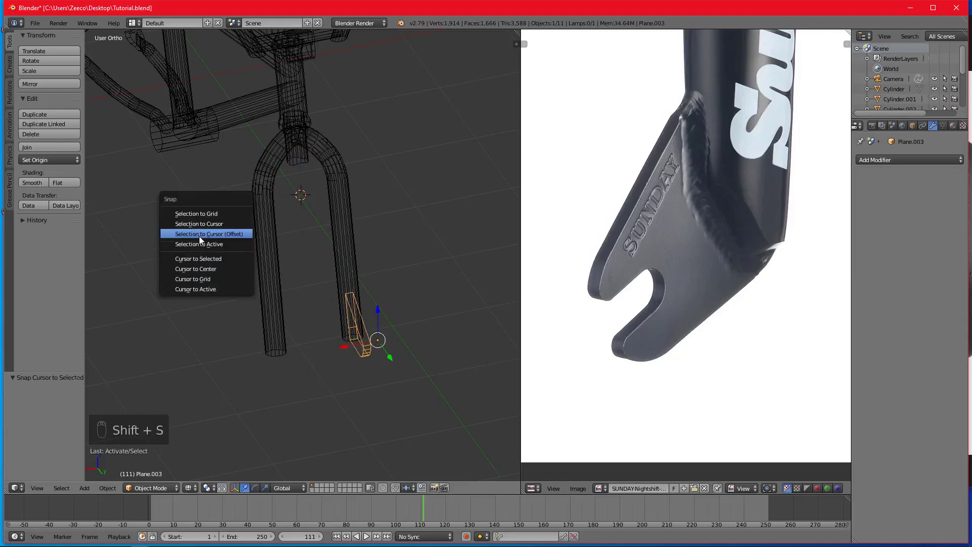
{"action": "left_click", "coordinate": [59, 160]}
{"action": "left_click", "coordinate": [57, 194]}
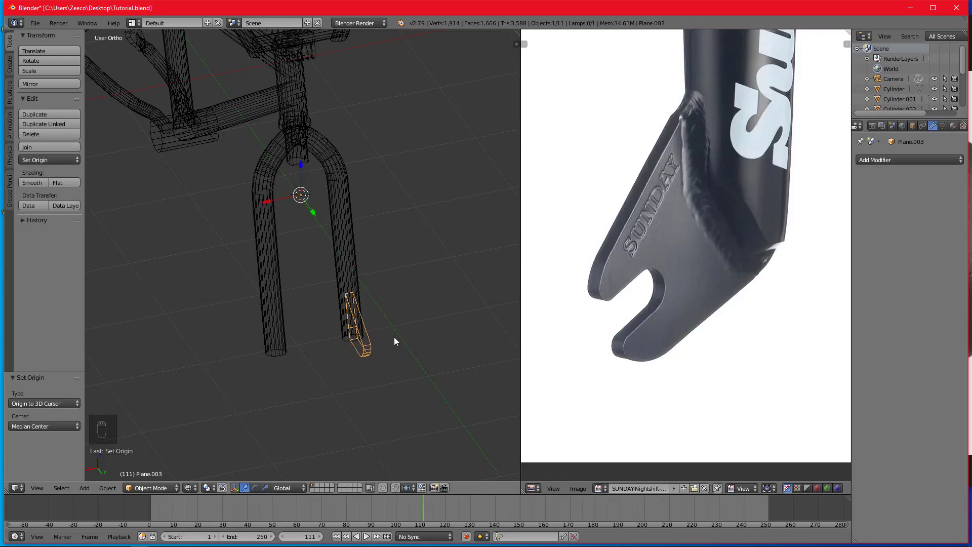
{"action": "key", "text": "t"}
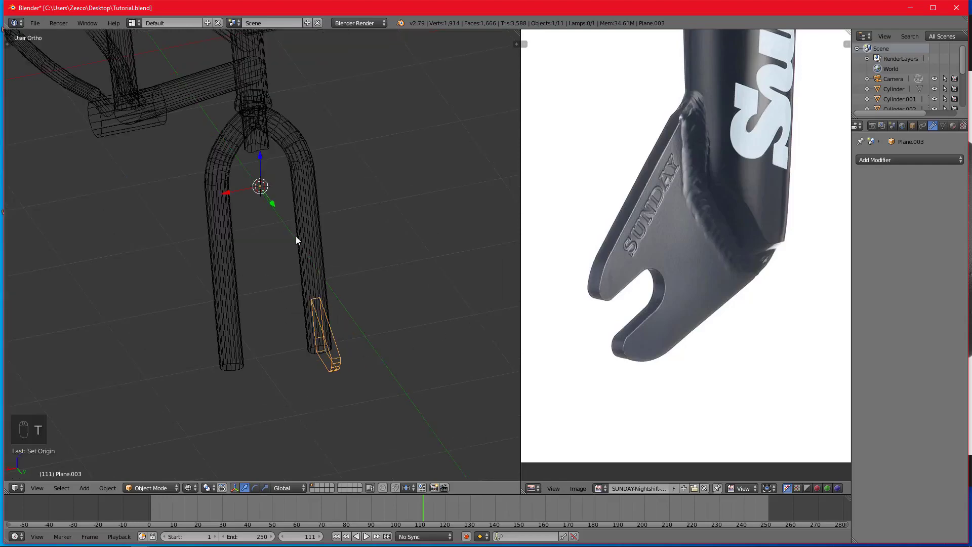
Add a Mirror modifier to the dropout and check the mirrored copy against the opposite fork leg
{"action": "middle_click_drag", "start_coordinate": [296, 237], "coordinate": [268, 223]}
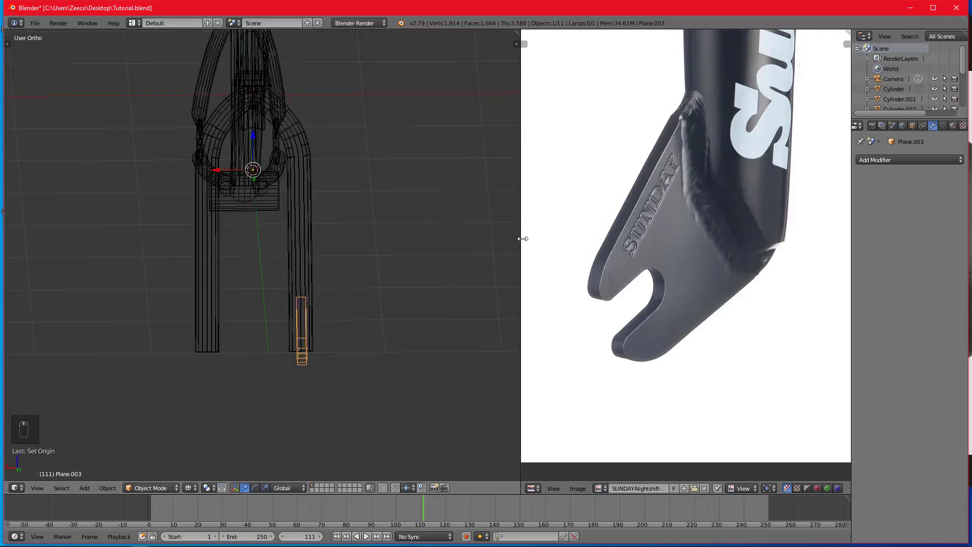
{"action": "left_click", "coordinate": [882, 159]}
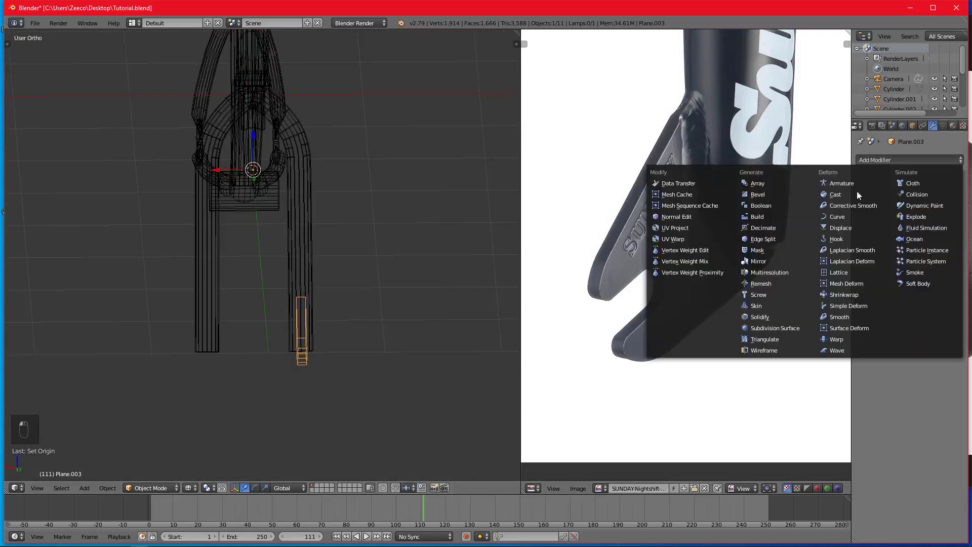
{"action": "left_click", "coordinate": [766, 260]}
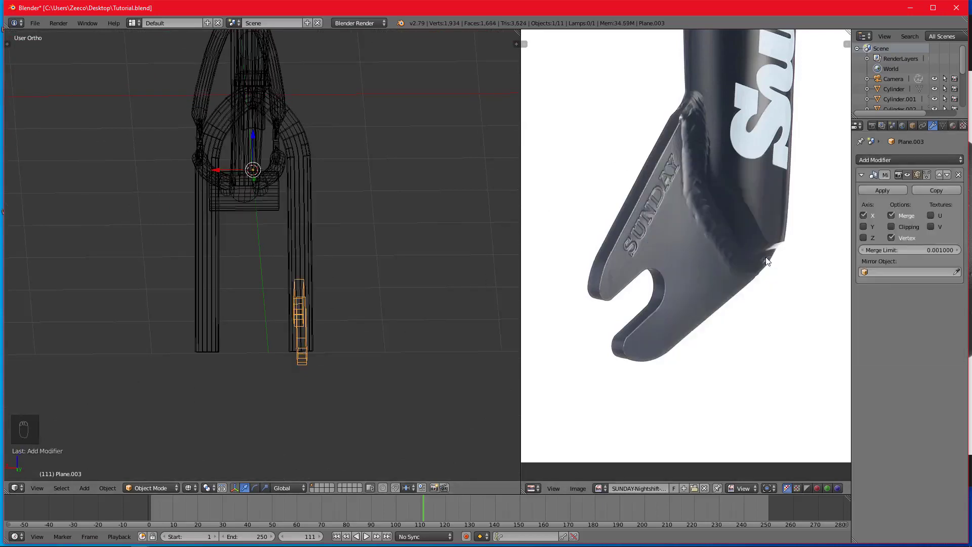
{"action": "middle_click_drag", "start_coordinate": [318, 277], "coordinate": [400, 326]}
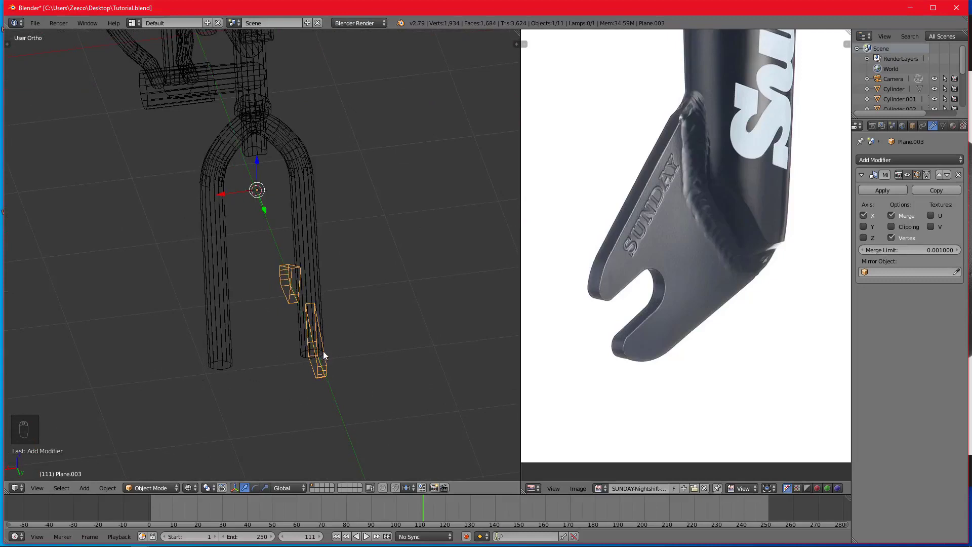
Apply the dropout's location and check where the mirrored copy sits on the bike
{"action": "key", "text": "ctrl+a"}
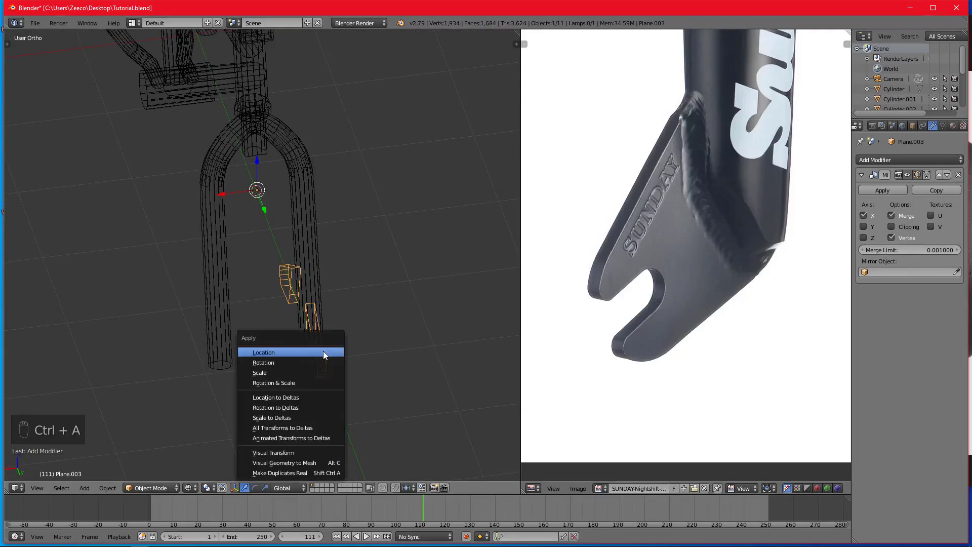
{"action": "left_click", "coordinate": [286, 355]}
{"action": "scroll", "coordinate": [302, 336], "scroll_direction": "down", "scroll_amount": 3}
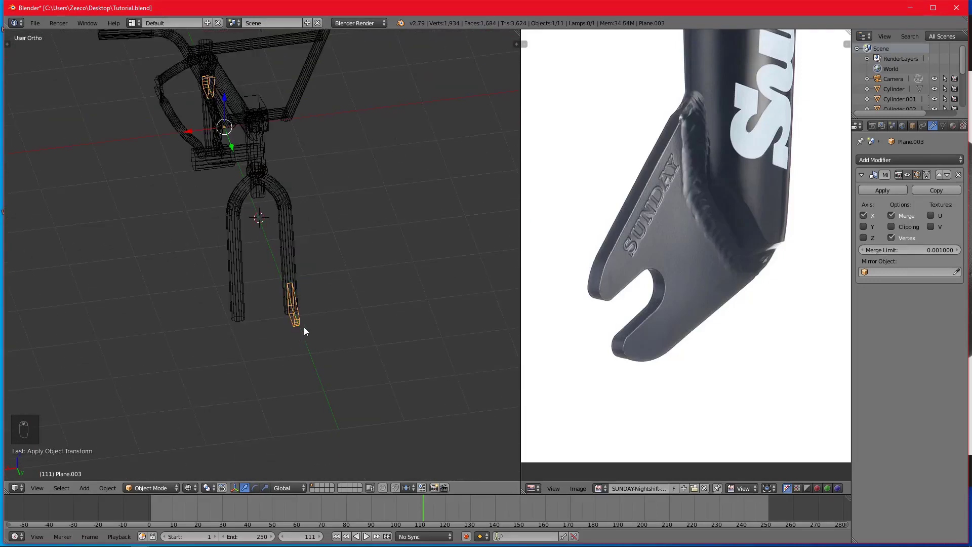
Undo the dropout's applied location
{"action": "mouse_move", "coordinate": [304, 330]}
{"action": "middle_mouse_down"}
{"action": "mouse_move", "coordinate": [354, 319]}
{"action": "mouse_move", "coordinate": [309, 320]}
{"action": "middle_mouse_up"}
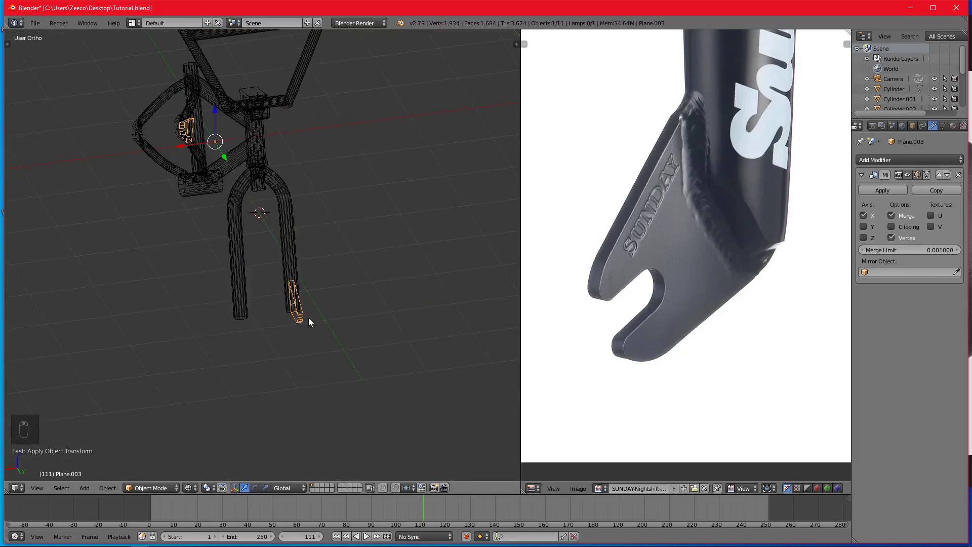
{"action": "key", "text": "ctrl+z"}
{"action": "middle_click_drag", "start_coordinate": [320, 284], "coordinate": [354, 284]}
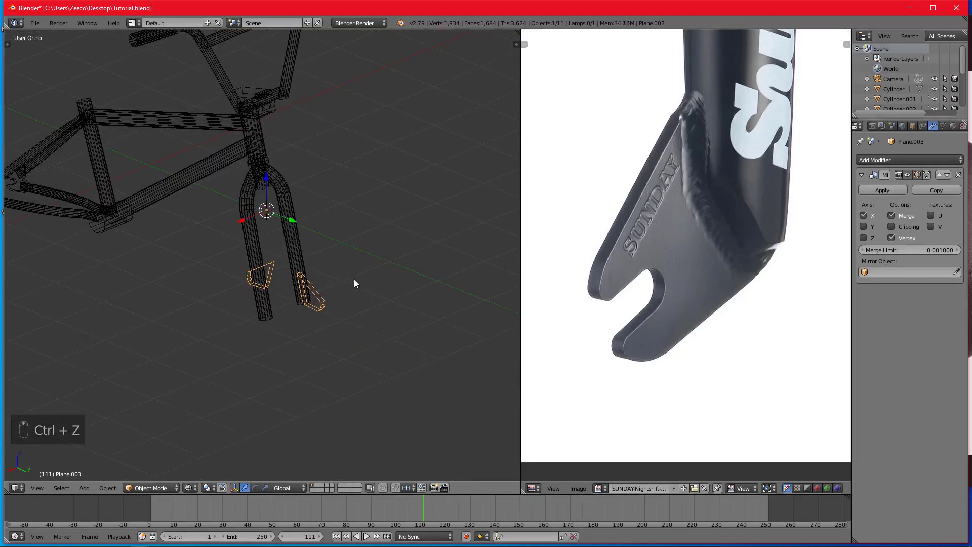
Apply the dropout's rotation and check both mirrored dropouts on the fork legs in solid shading
{"action": "key", "text": "ctrl+a"}
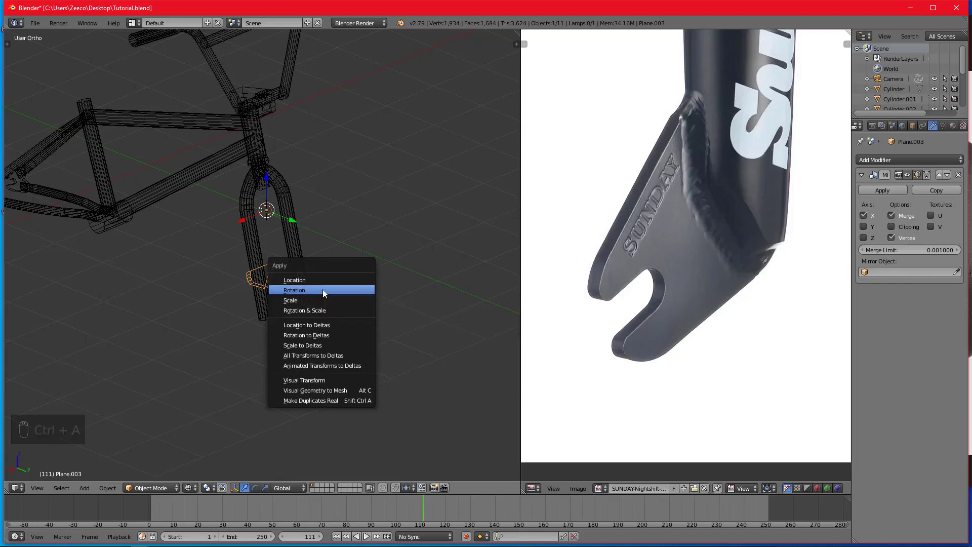
{"action": "left_click", "coordinate": [323, 290]}
{"action": "middle_click_drag", "start_coordinate": [324, 290], "coordinate": [228, 368]}
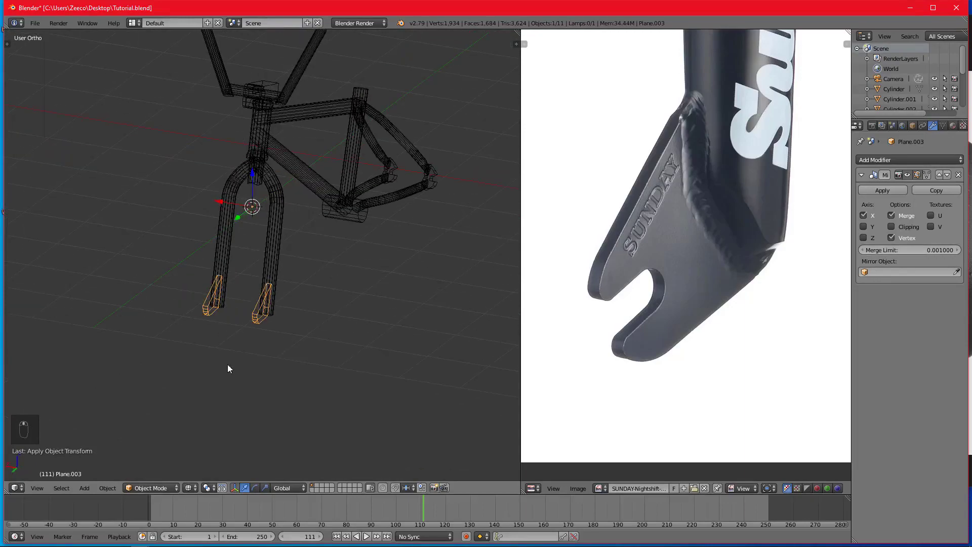
{"action": "scroll", "coordinate": [228, 369], "scroll_direction": "up", "scroll_amount": 6}
{"action": "scroll", "coordinate": [307, 338], "scroll_direction": "down", "scroll_amount": 2}
{"action": "mouse_move", "coordinate": [307, 339]}
{"action": "middle_mouse_down"}
{"action": "mouse_move", "coordinate": [354, 338]}
{"action": "mouse_move", "coordinate": [230, 354]}
{"action": "mouse_move", "coordinate": [329, 324]}
{"action": "mouse_move", "coordinate": [375, 340]}
{"action": "mouse_move", "coordinate": [295, 377]}
{"action": "mouse_move", "coordinate": [221, 373]}
{"action": "mouse_move", "coordinate": [265, 365]}
{"action": "middle_mouse_up"}
{"action": "key", "text": "z"}
{"action": "scroll", "coordinate": [235, 350], "scroll_direction": "down", "scroll_amount": 3}
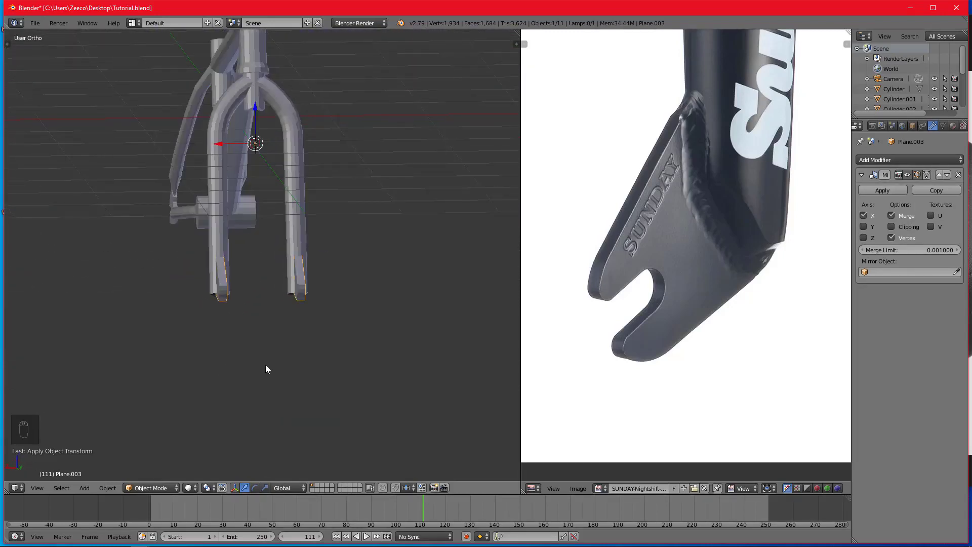
Thin the whole dropout mesh in Edit Mode by scaling it to about 0.86 along the global X axis
{"action": "key", "text": "Tab"}
{"action": "scroll", "coordinate": [300, 360], "scroll_direction": "up", "scroll_amount": 4}
{"action": "middle_click_drag", "start_coordinate": [314, 343], "coordinate": [283, 316]}
{"action": "key", "text": "a"}
{"action": "key", "text": "a"}
{"action": "key", "text": "a"}
{"action": "key", "text": "a"}
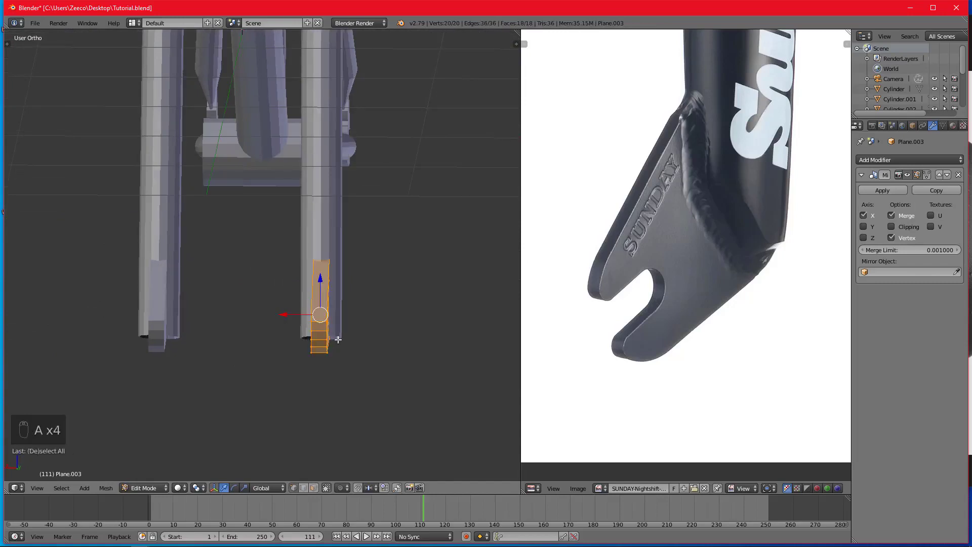
{"action": "key", "text": "s"}
{"action": "key", "text": "x"}
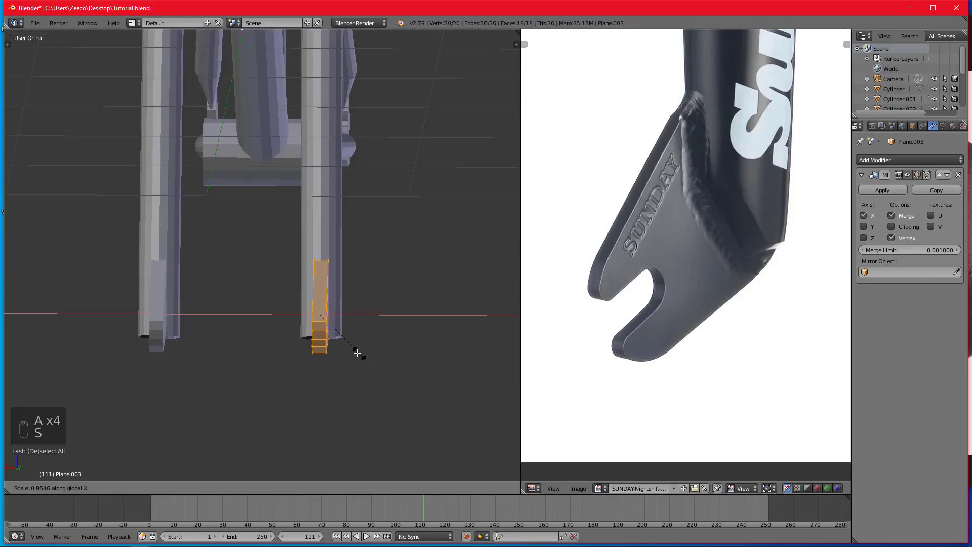
{"action": "left_click", "coordinate": [358, 352]}
{"action": "middle_click_drag", "start_coordinate": [358, 351], "coordinate": [414, 315]}
{"action": "scroll", "coordinate": [410, 326], "scroll_direction": "down", "scroll_amount": 8}
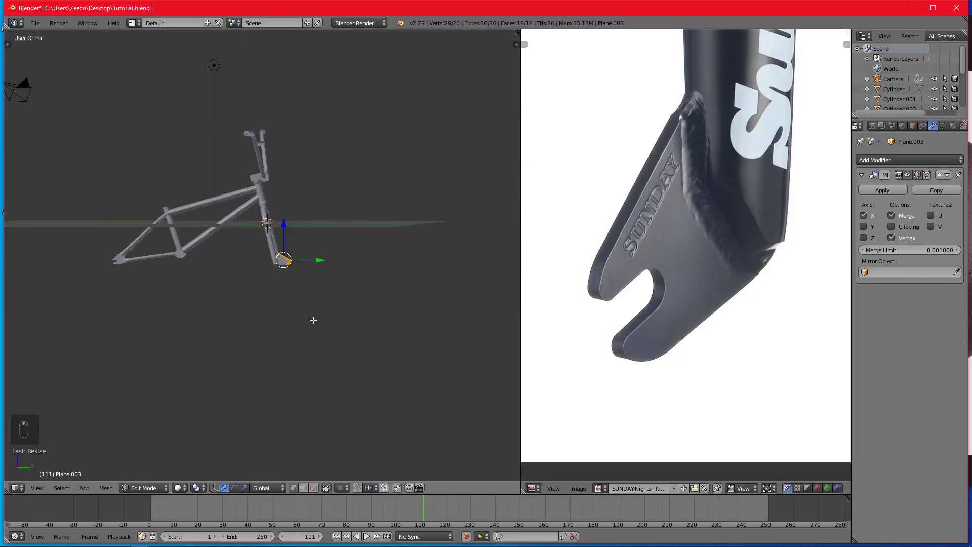
{"action": "scroll", "coordinate": [314, 318], "scroll_direction": "down", "scroll_amount": 4, "text": "ctrl"}
{"action": "scroll", "coordinate": [314, 318], "scroll_direction": "down", "scroll_amount": 2, "text": "ctrl"}
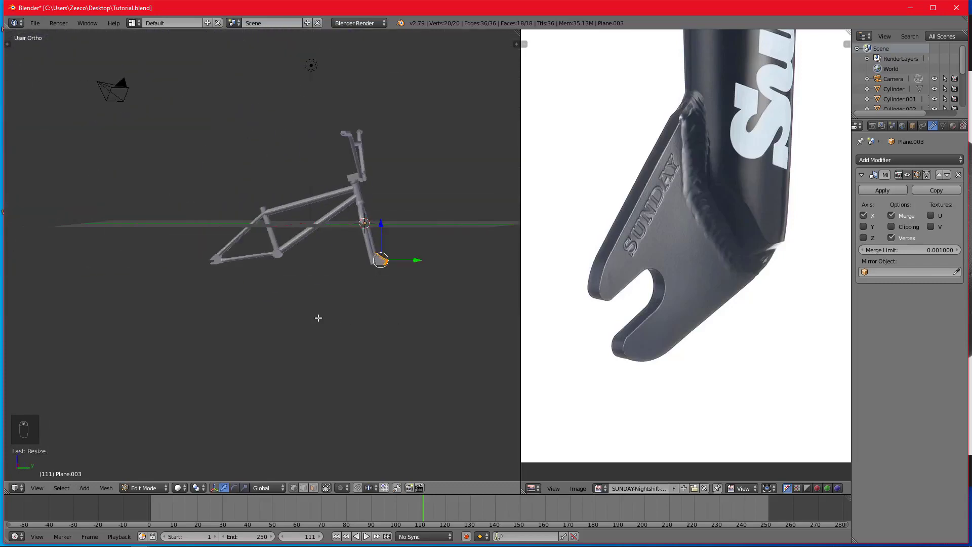